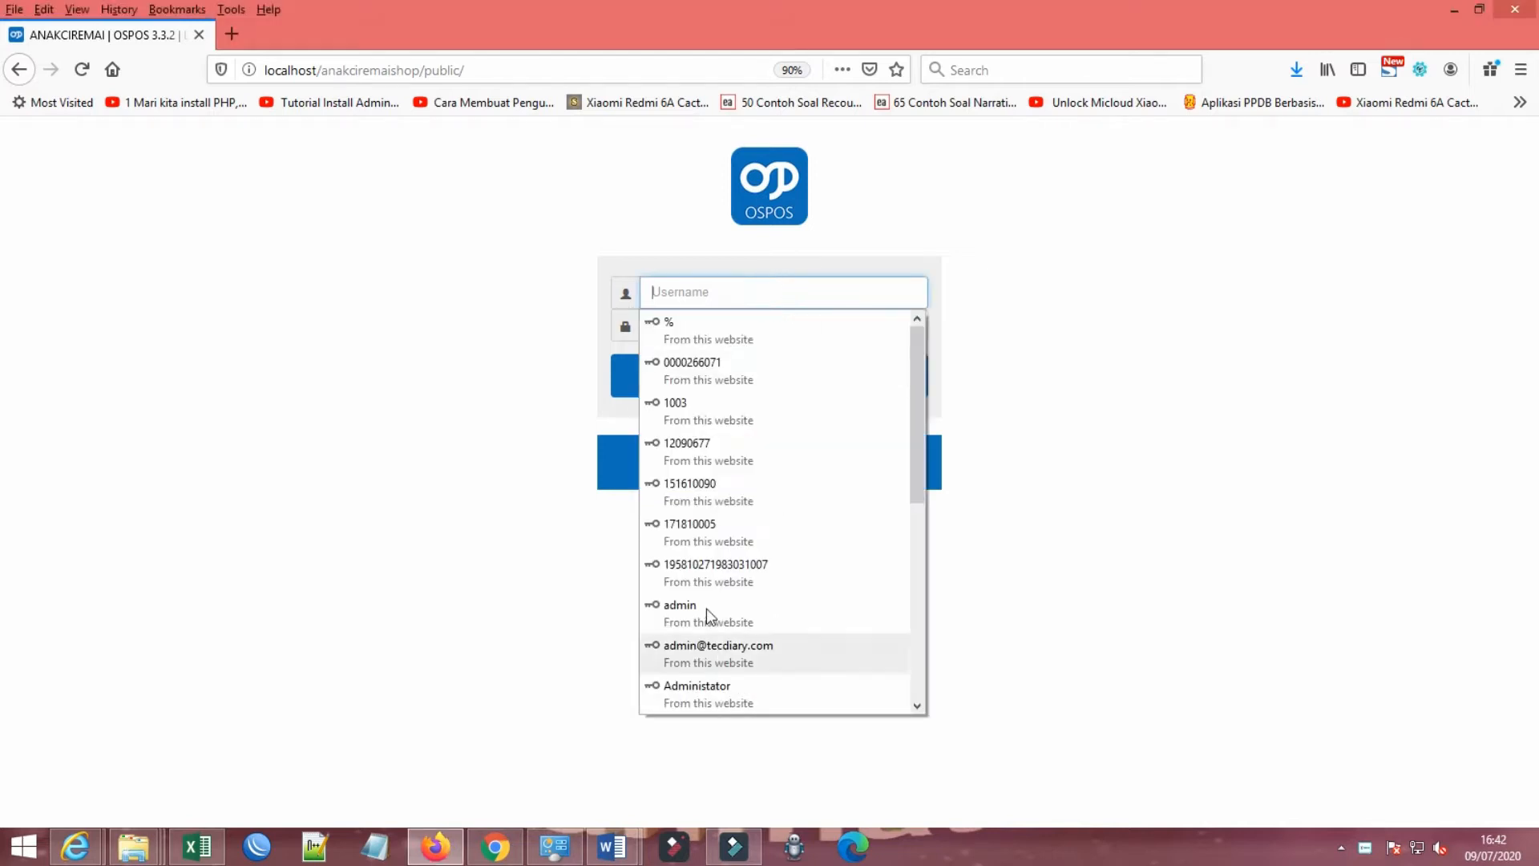
Step: Log in with the saved admin account and open the Office module
{"action": "left_click", "coordinate": [705, 609]}
{"action": "left_click", "coordinate": [797, 389]}
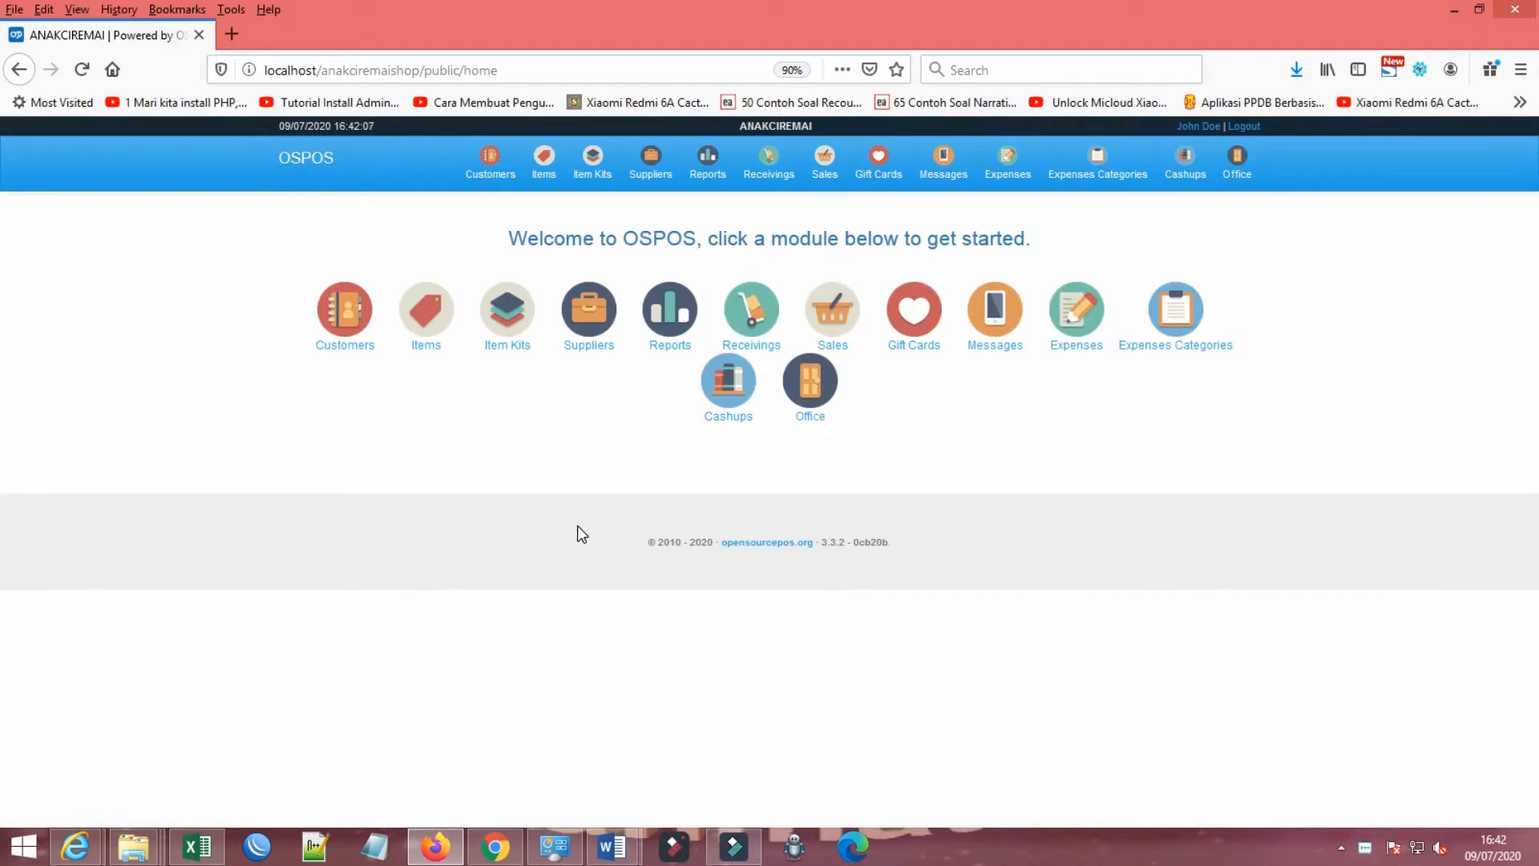
{"action": "left_click", "coordinate": [1239, 165]}
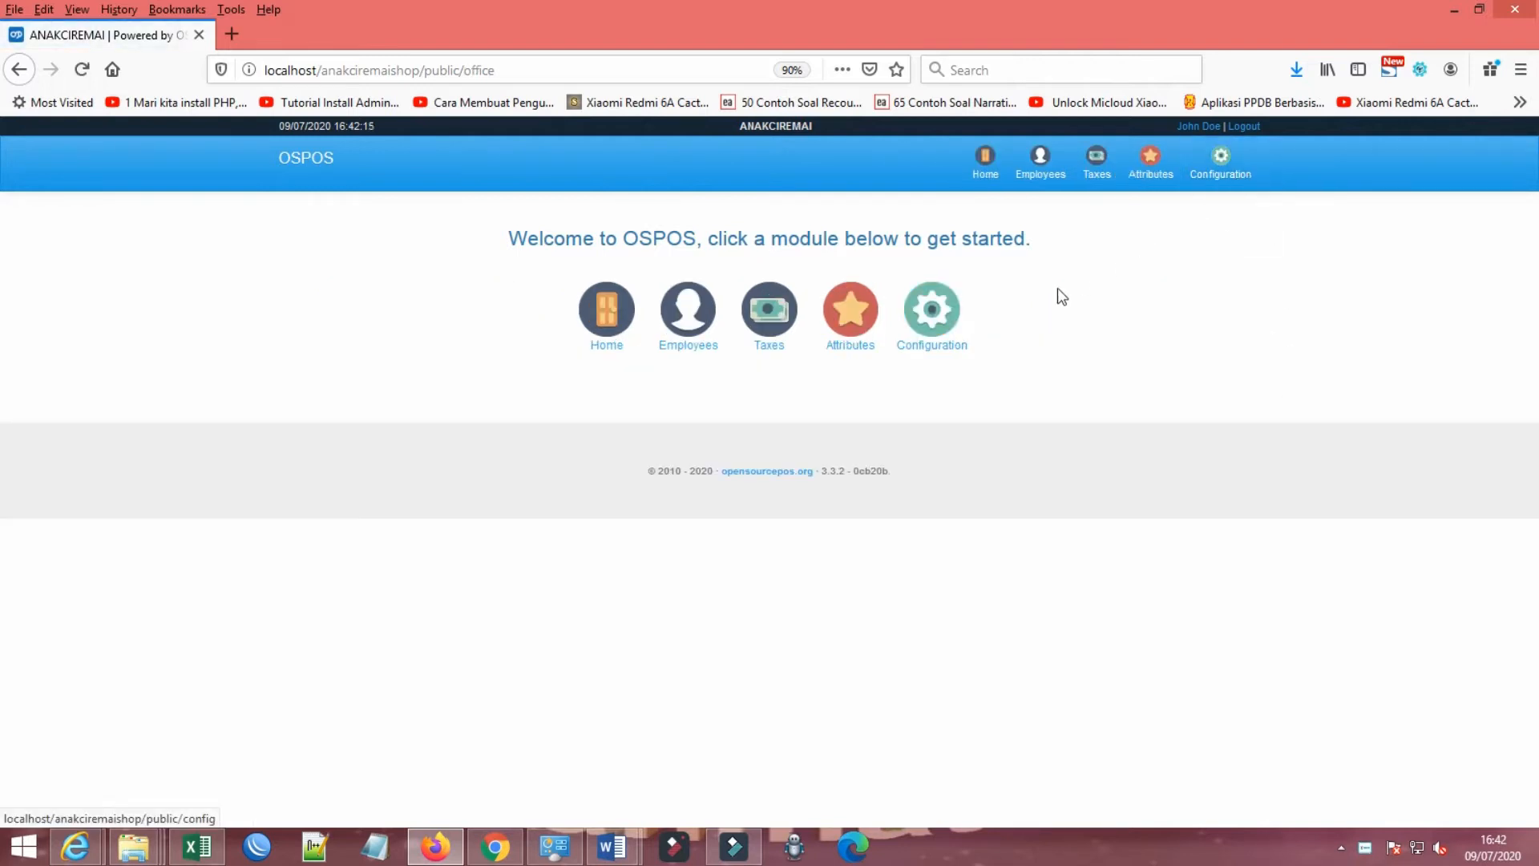
Step: Look over the General and company Information settings and the employee list in the Office area
{"action": "left_click", "coordinate": [607, 321]}
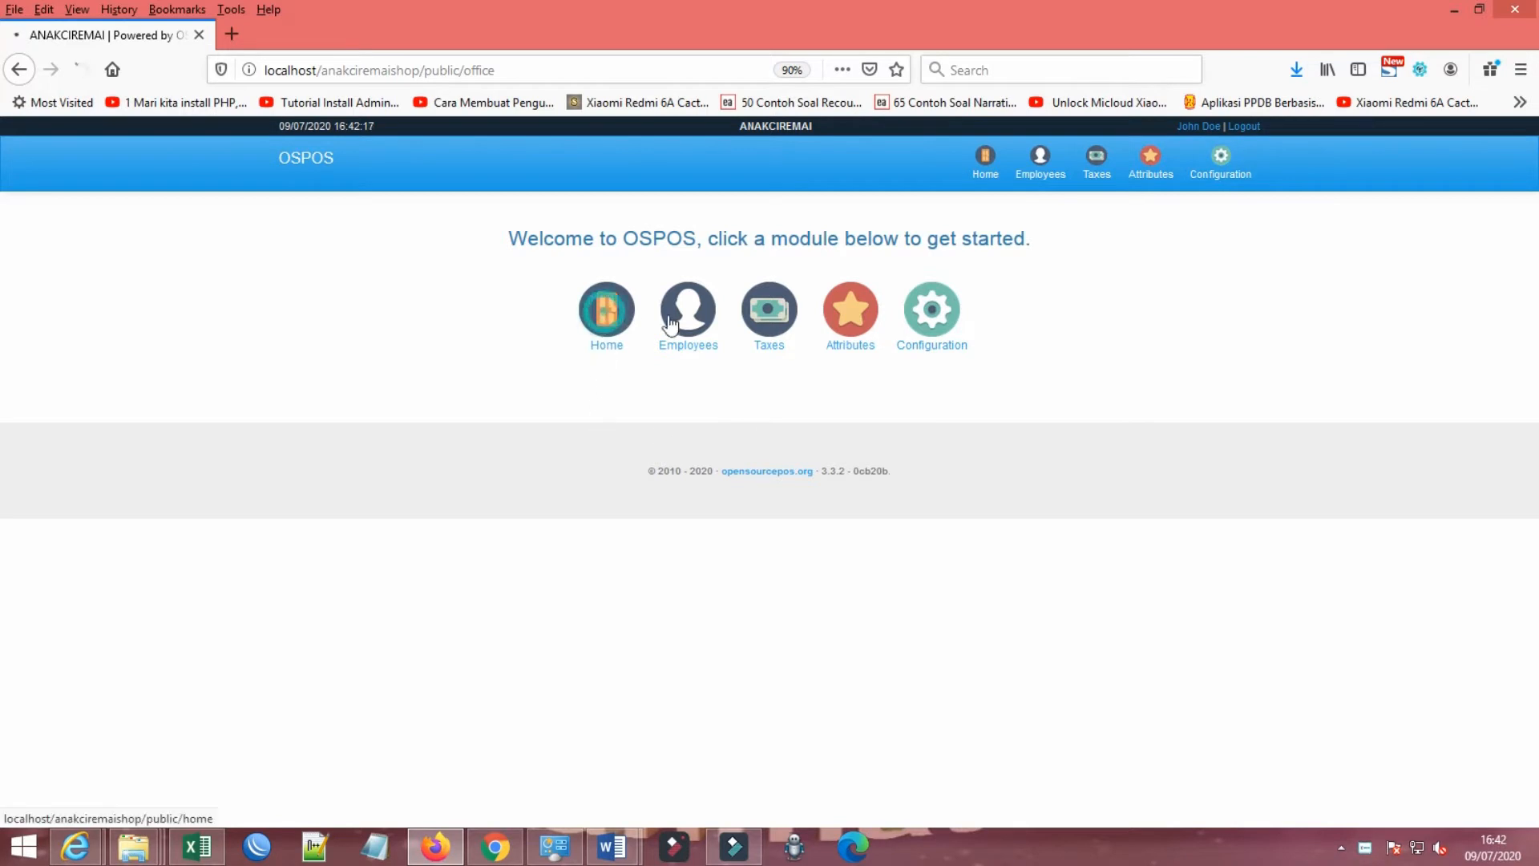
{"action": "left_click", "coordinate": [1239, 153]}
{"action": "left_click", "coordinate": [928, 322]}
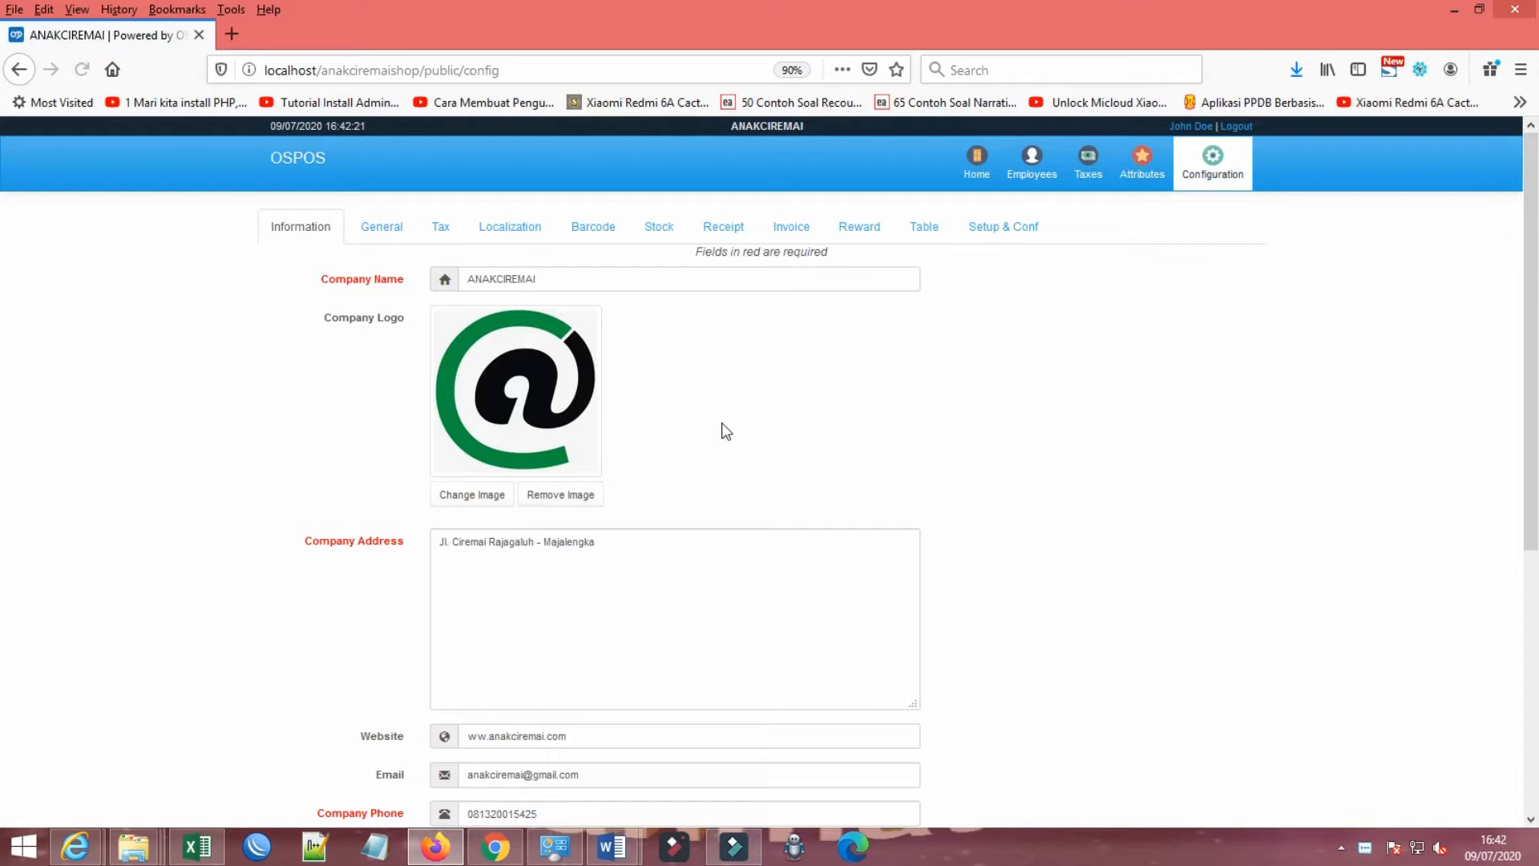
{"action": "left_click", "coordinate": [375, 234]}
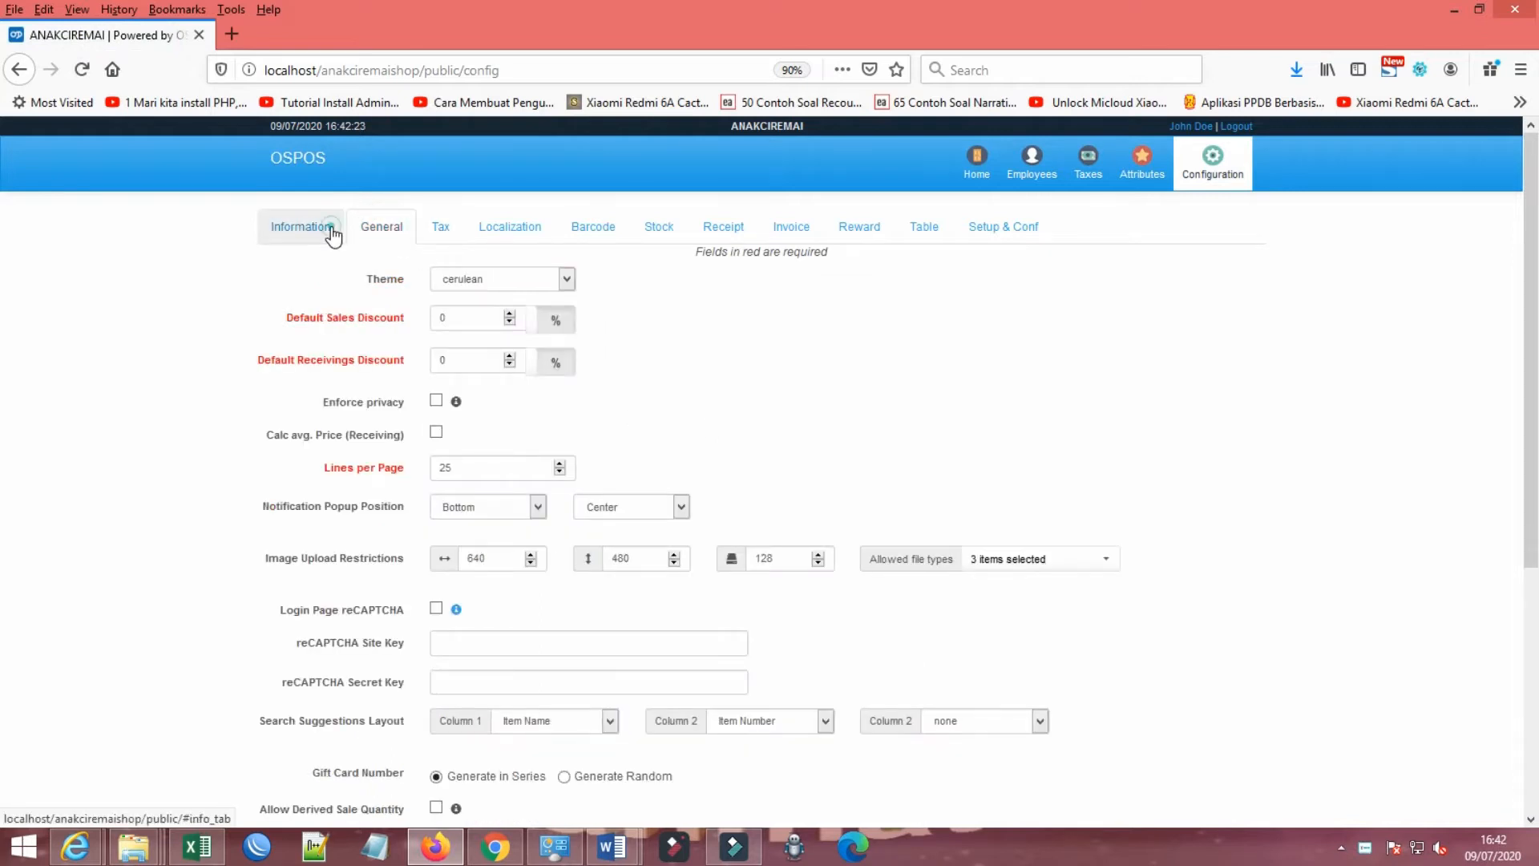
{"action": "left_click", "coordinate": [301, 227]}
{"action": "scroll", "coordinate": [613, 518], "scroll_direction": "down", "scroll_amount": 5}
{"action": "scroll", "coordinate": [613, 518], "scroll_direction": "up", "scroll_amount": 6}
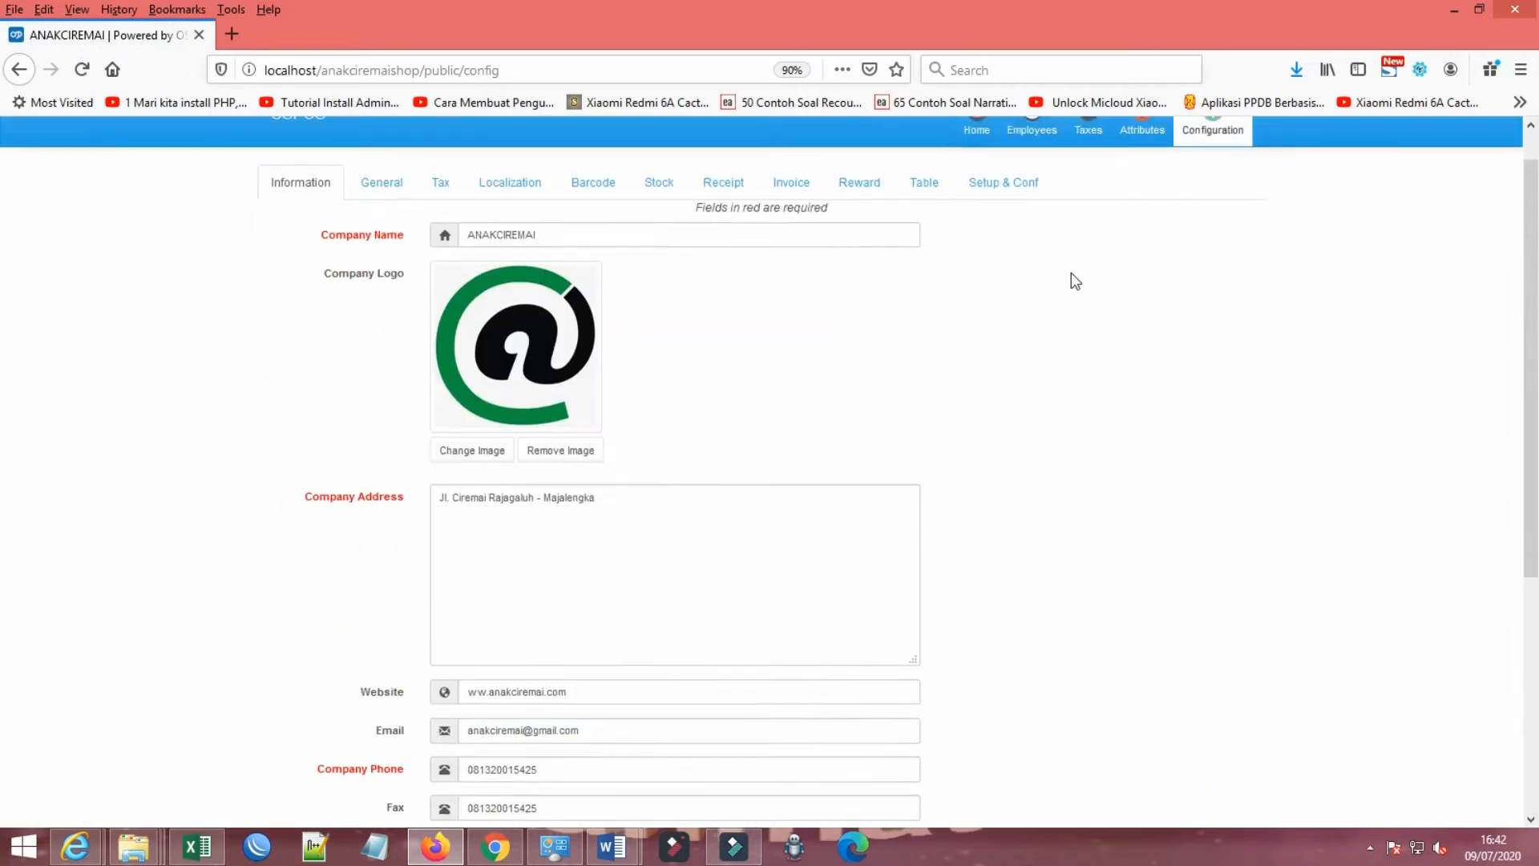
{"action": "left_click", "coordinate": [1032, 164]}
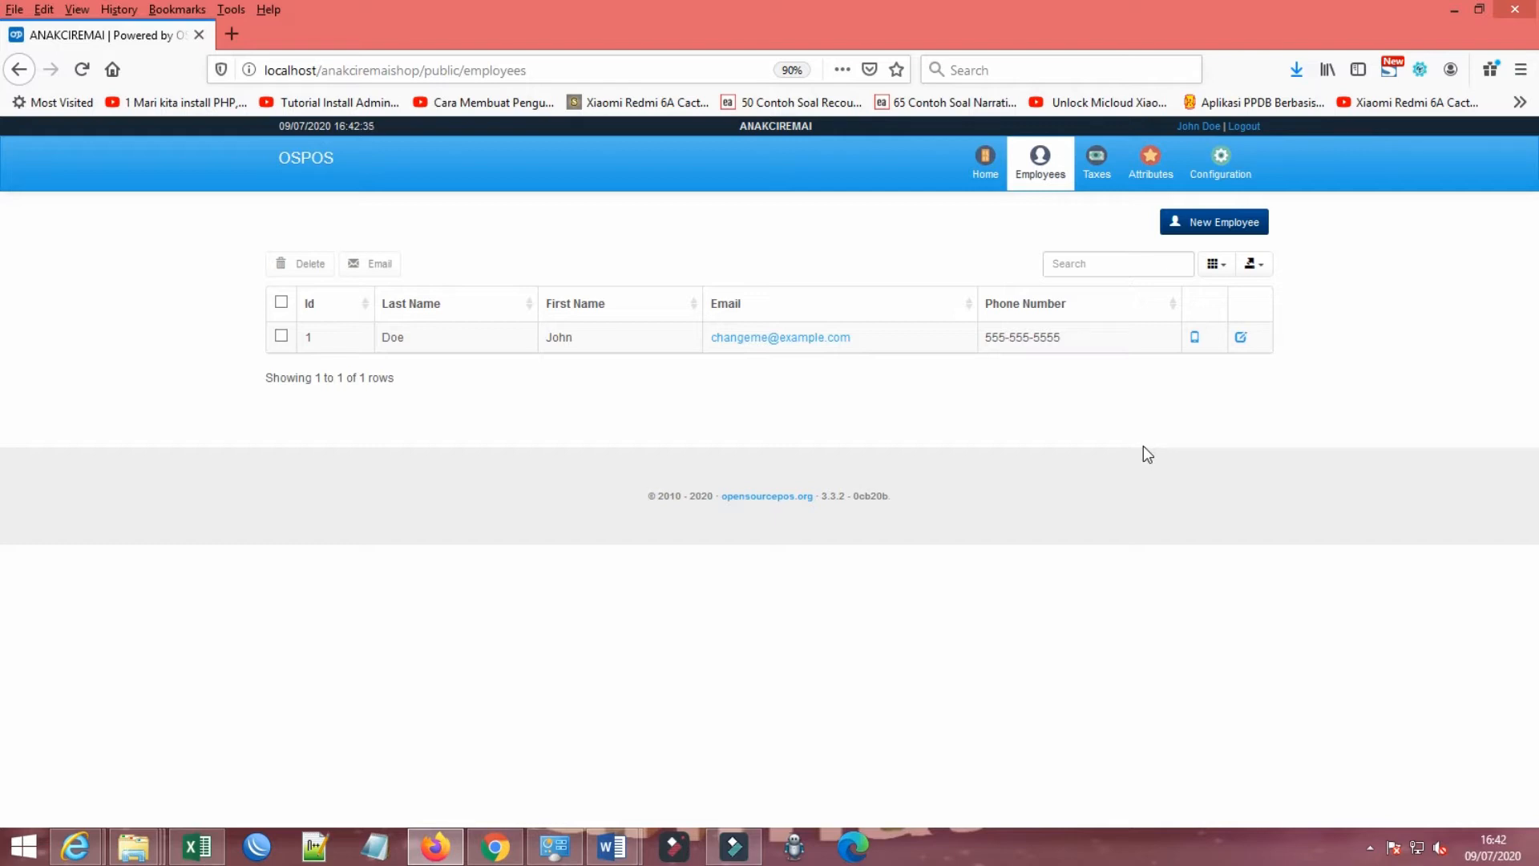
{"action": "left_click", "coordinate": [987, 169]}
{"action": "left_click", "coordinate": [1233, 180]}
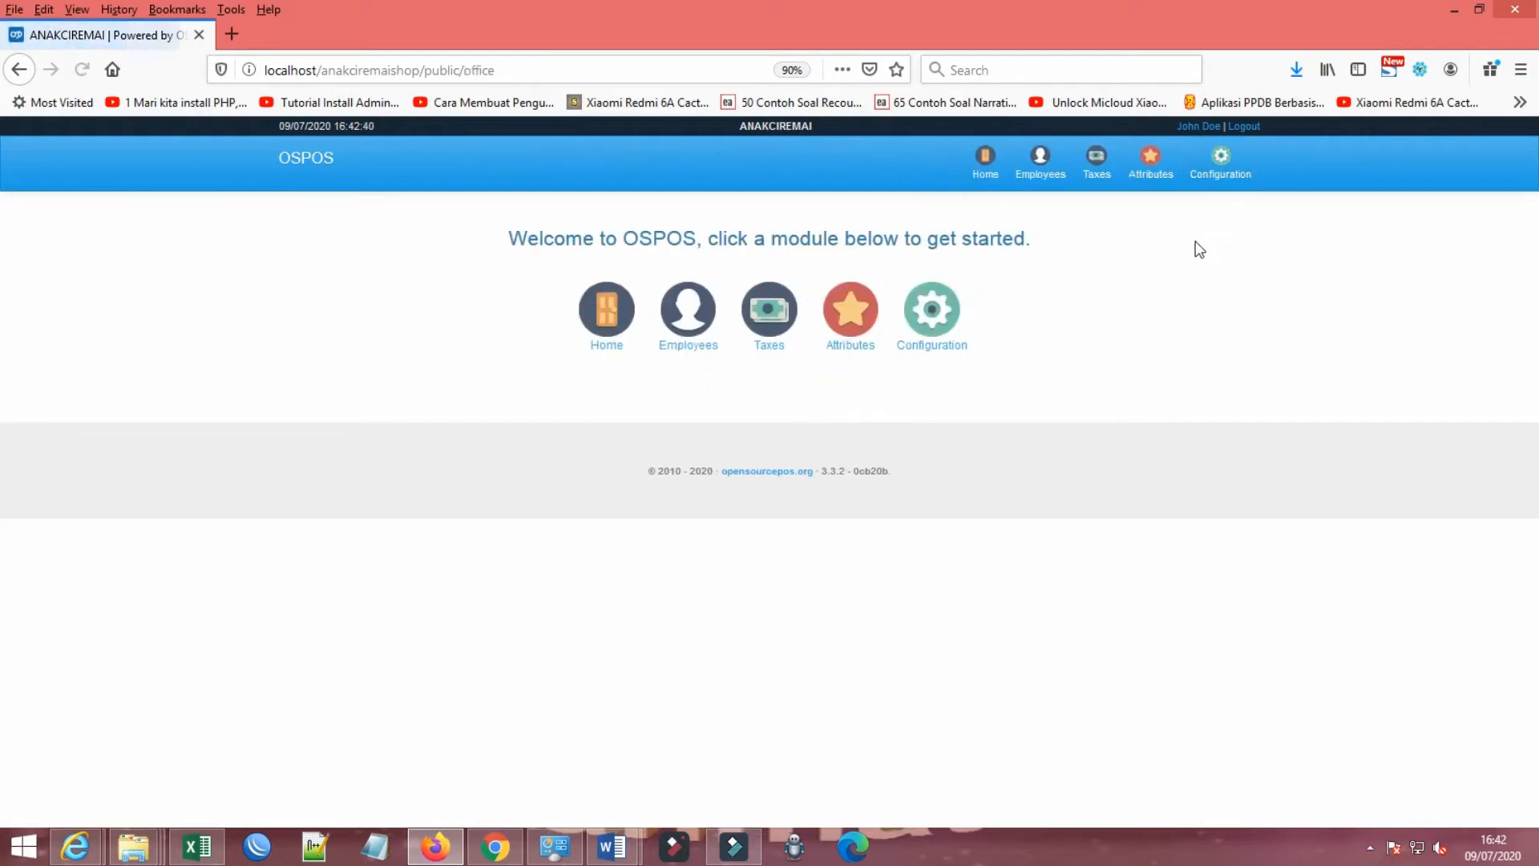
{"action": "left_click", "coordinate": [1053, 175]}
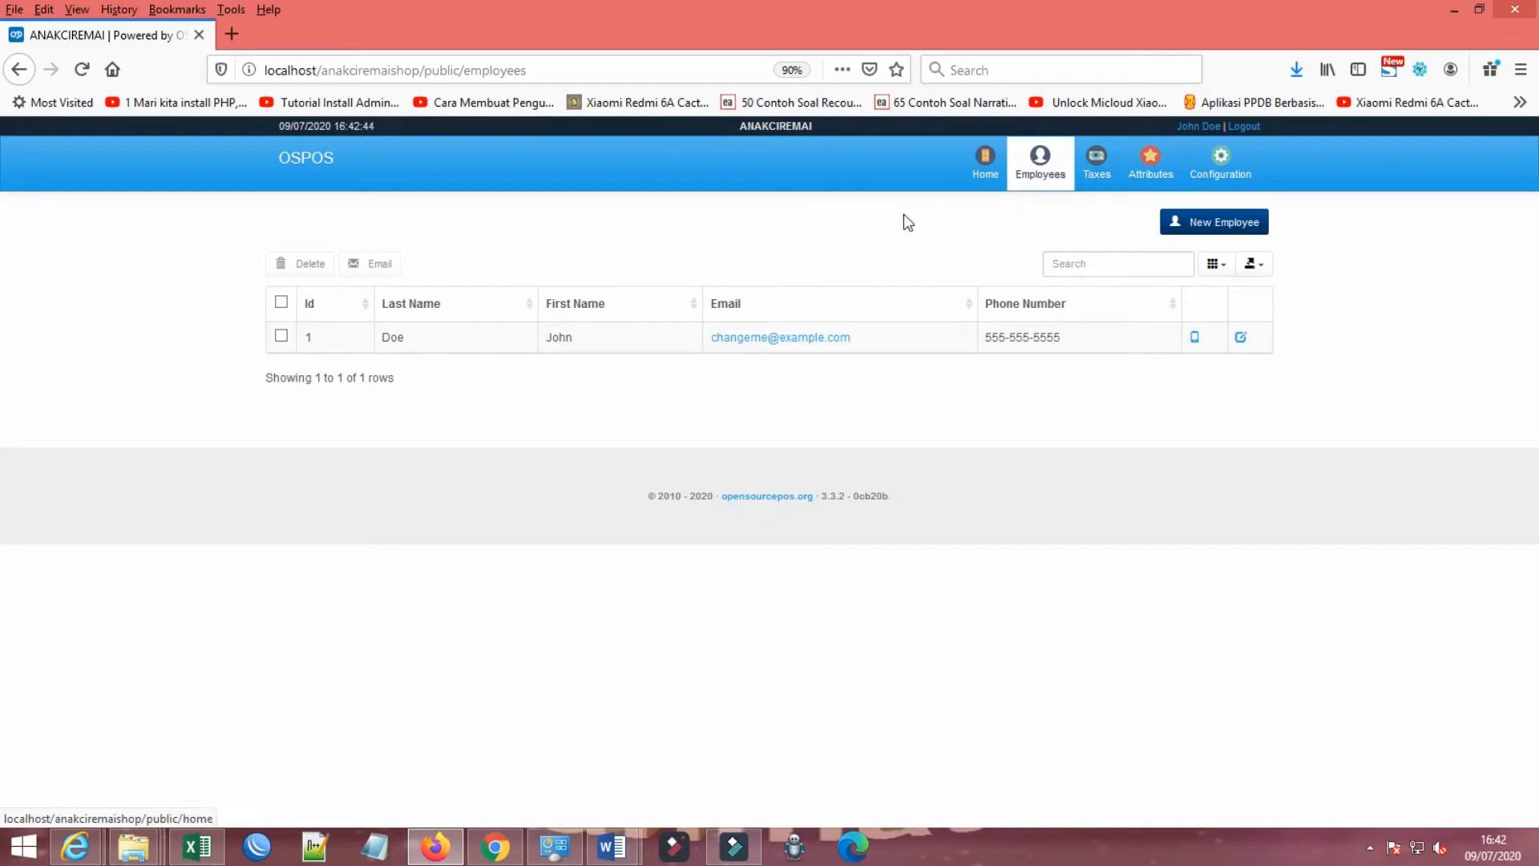
Step: Set the system language to Indonesian in the Localization configuration and submit the change
{"action": "left_click", "coordinate": [1218, 163]}
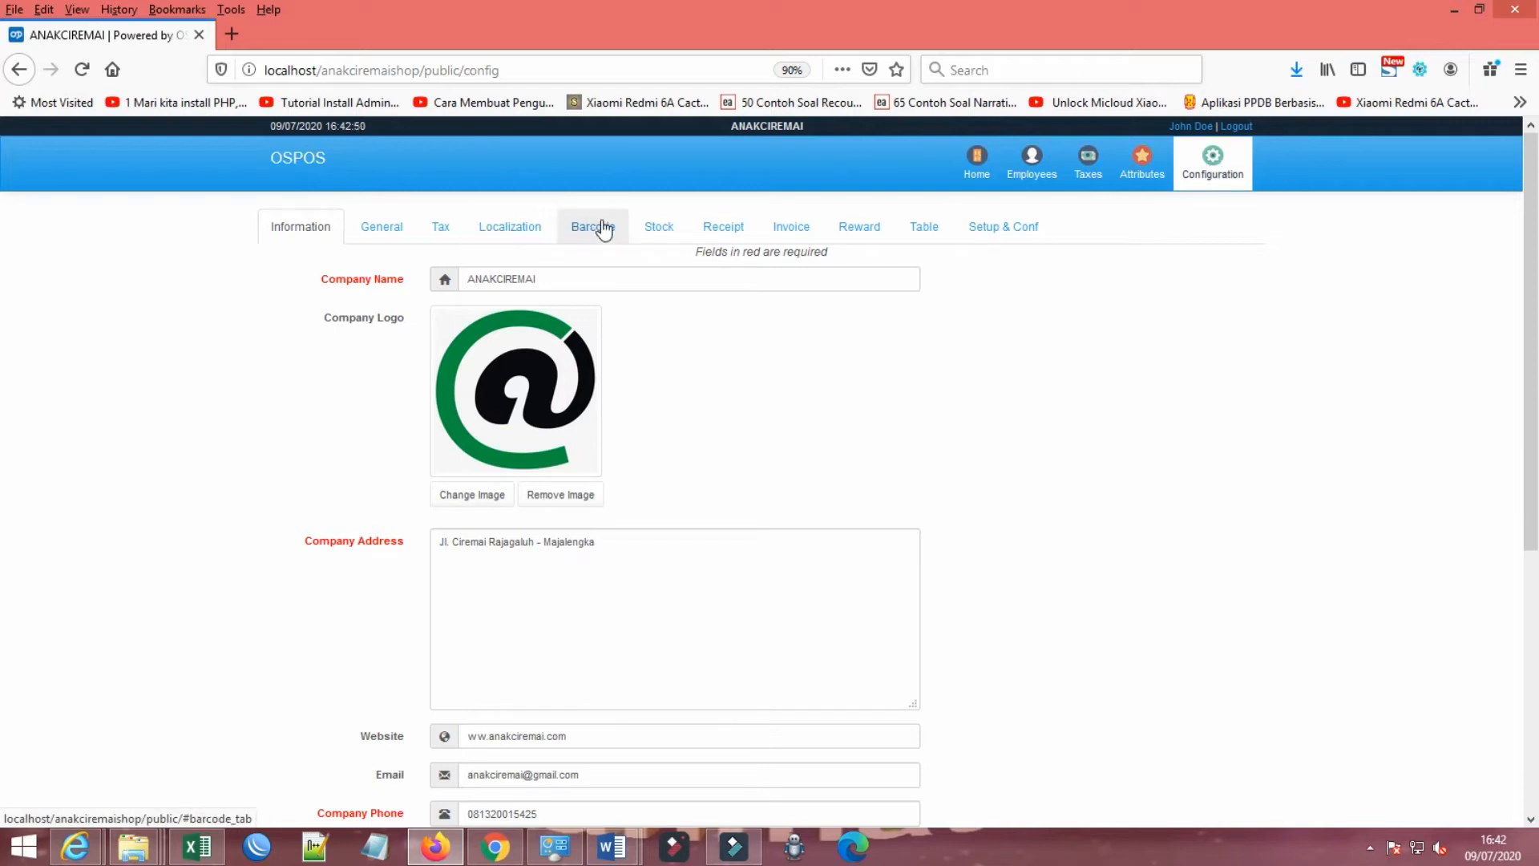
{"action": "left_click", "coordinate": [503, 233]}
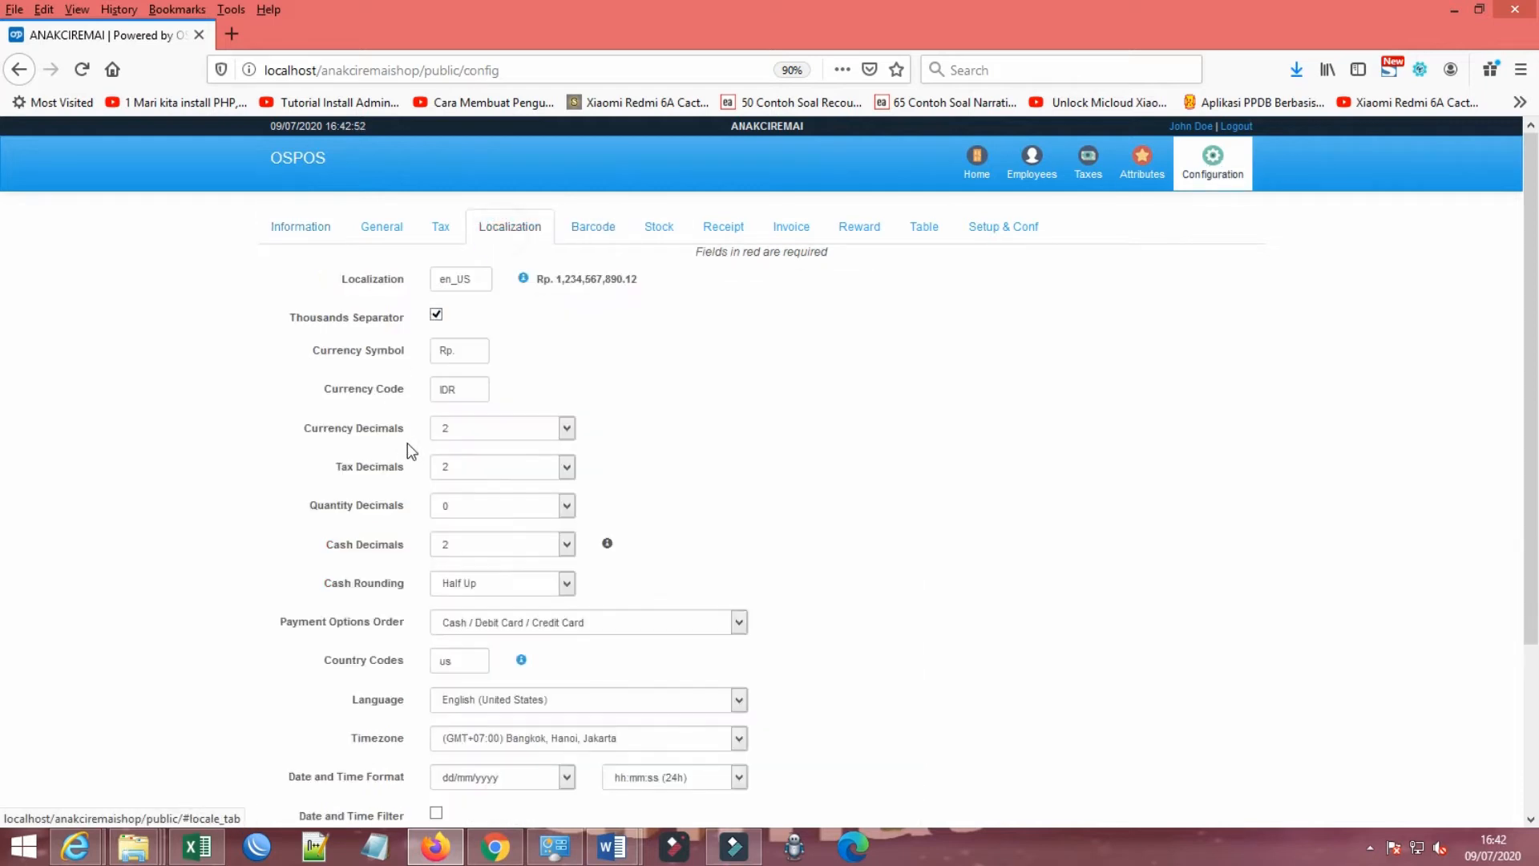
{"action": "scroll", "coordinate": [527, 533], "scroll_direction": "down", "scroll_amount": 3}
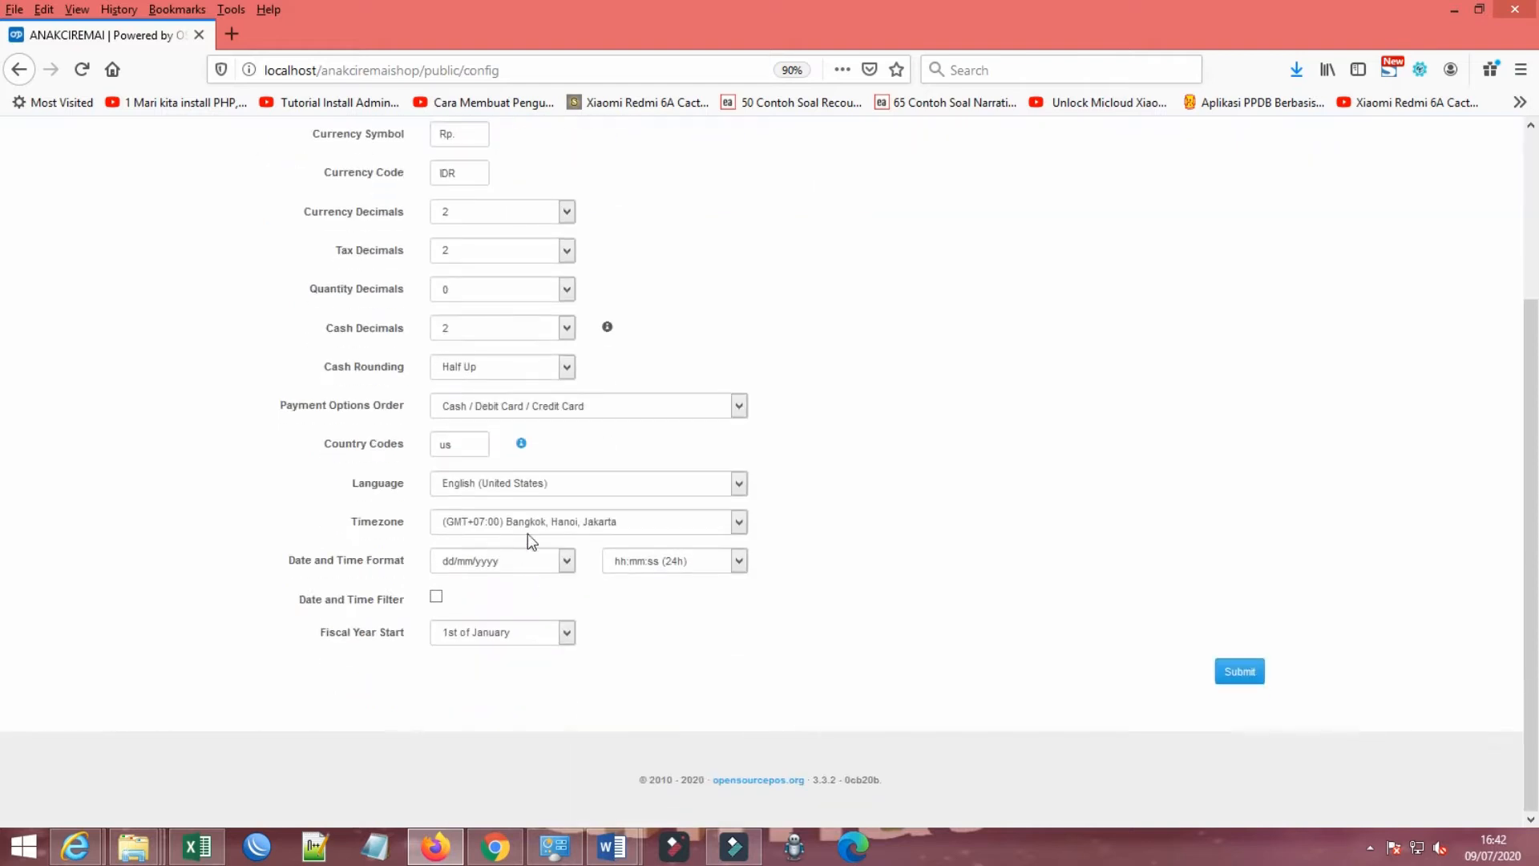
{"action": "left_click", "coordinate": [503, 486]}
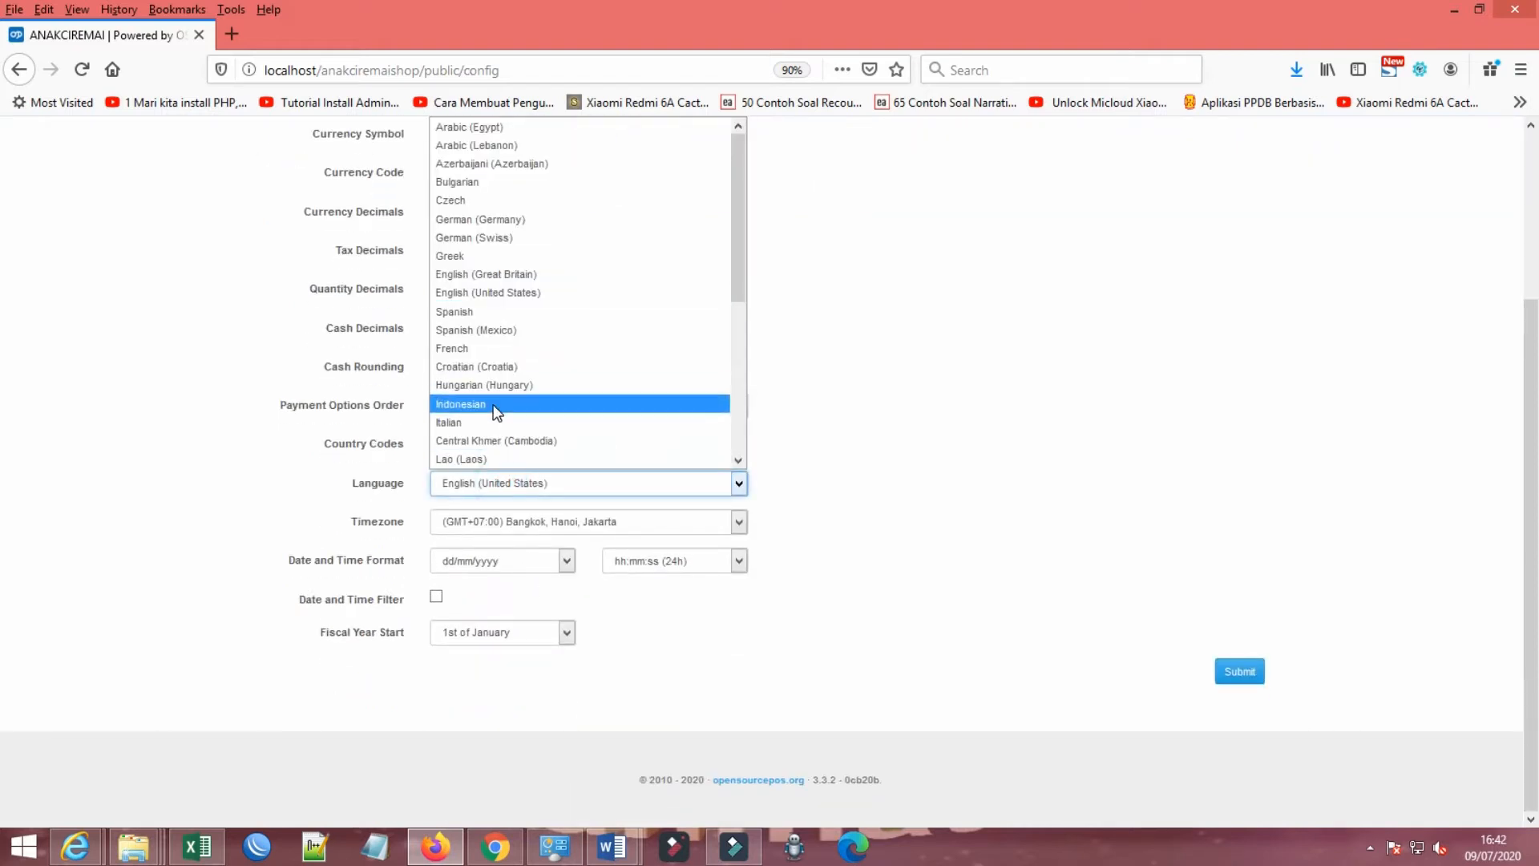
{"action": "left_click", "coordinate": [496, 404]}
{"action": "left_click", "coordinate": [1240, 671]}
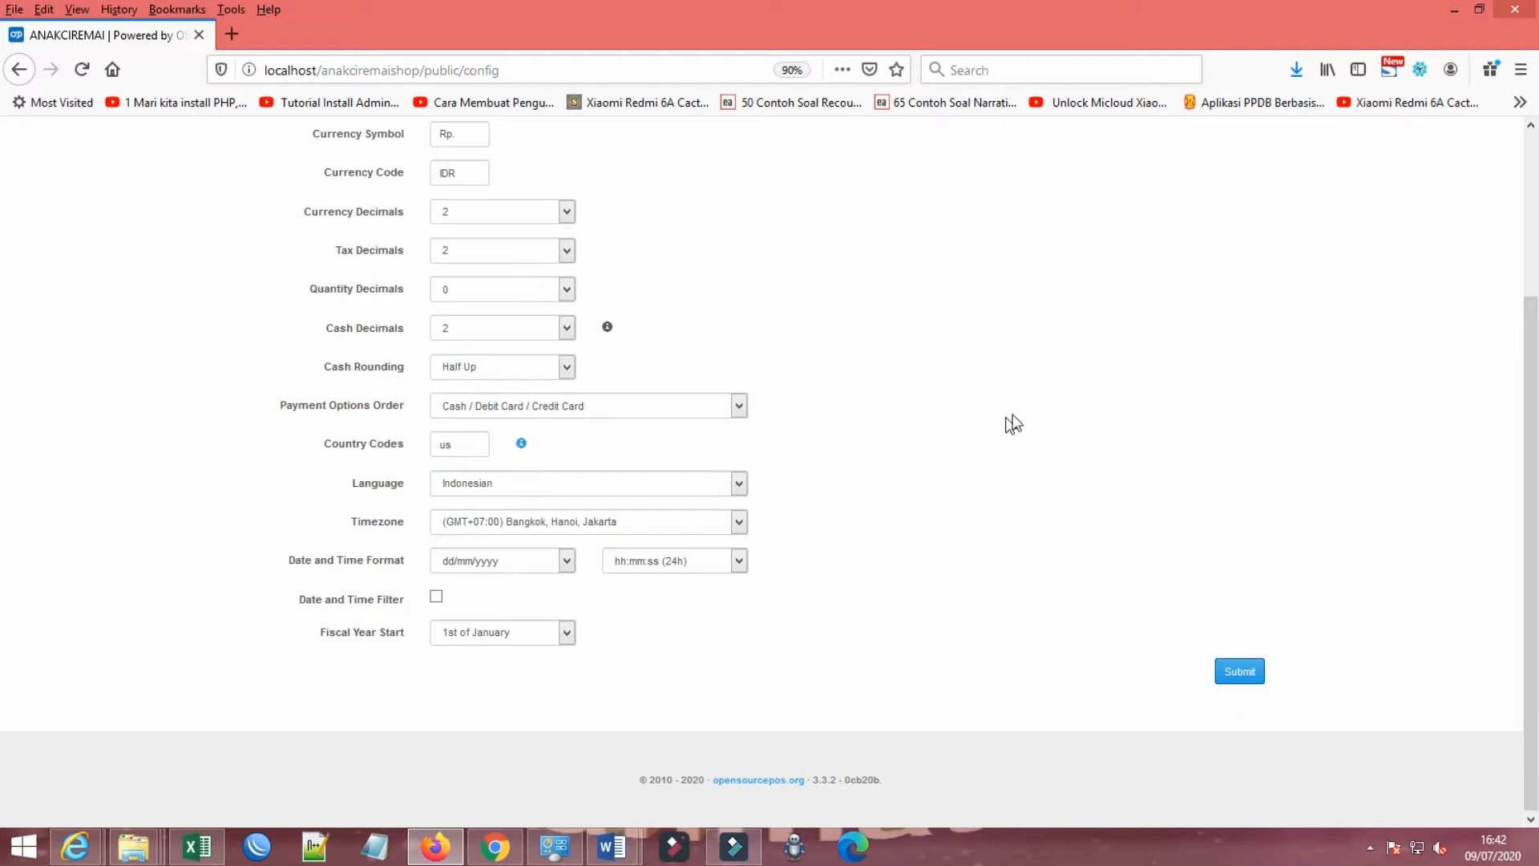
{"action": "scroll", "coordinate": [1107, 413], "scroll_direction": "up", "scroll_amount": 3}
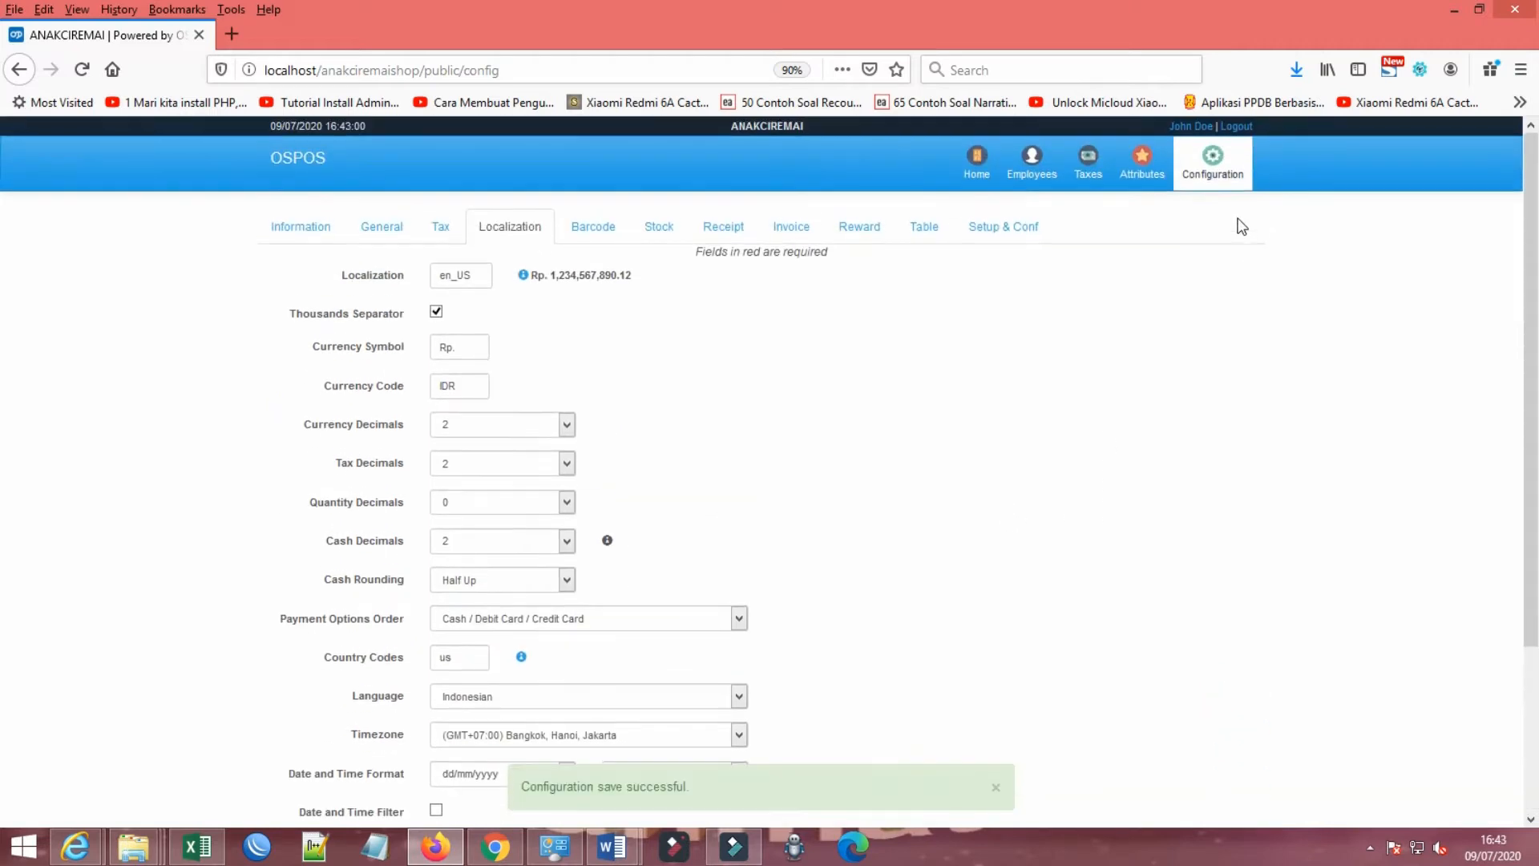
Step: Log out and log back in with the saved admin account
{"action": "left_click", "coordinate": [1236, 126]}
{"action": "left_click", "coordinate": [715, 295]}
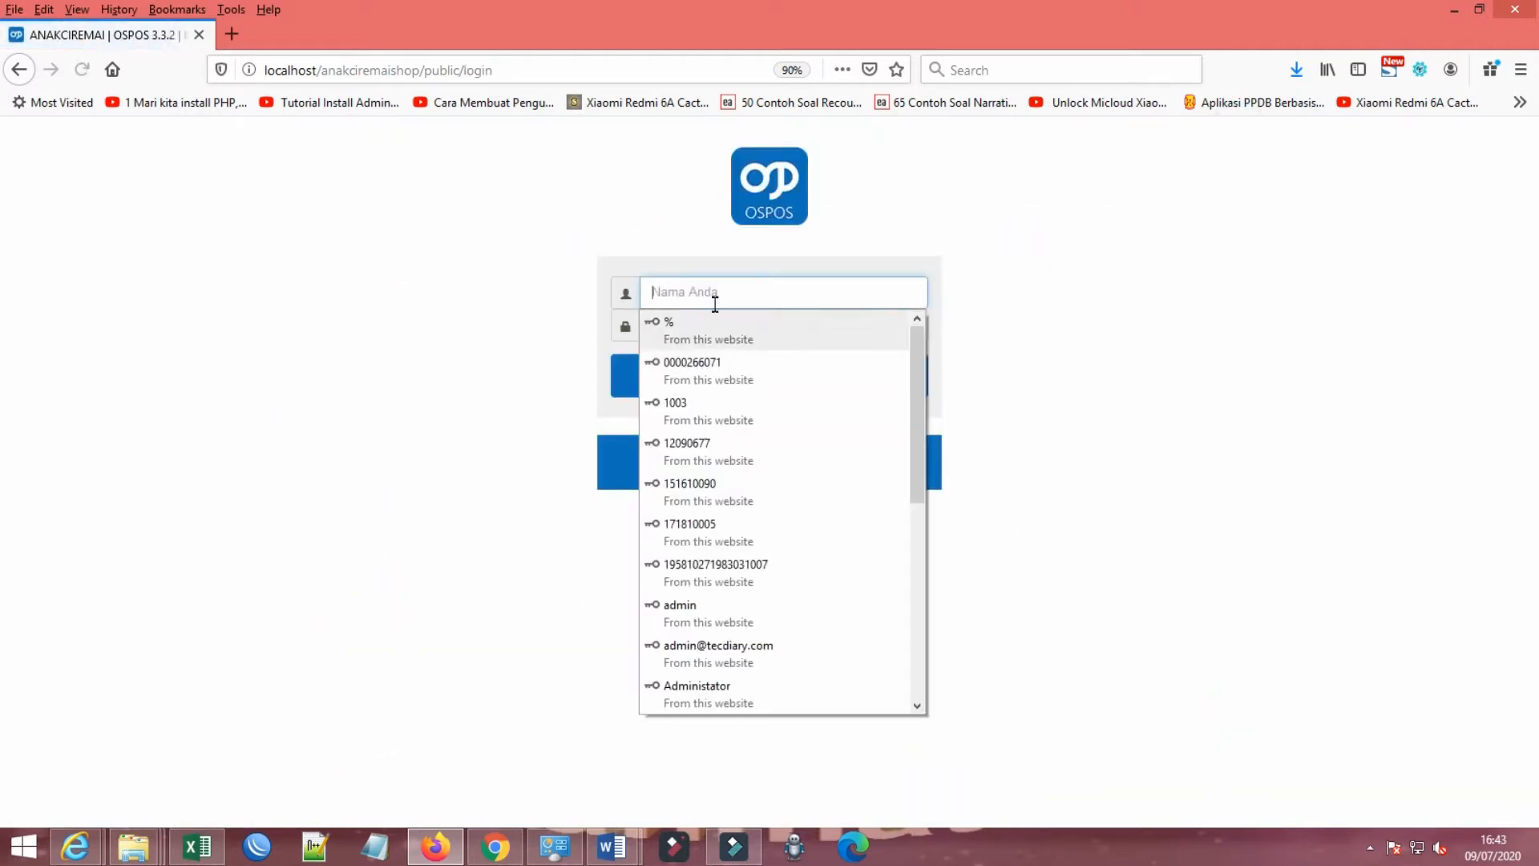
{"action": "left_click", "coordinate": [700, 608]}
{"action": "left_click", "coordinate": [736, 385]}
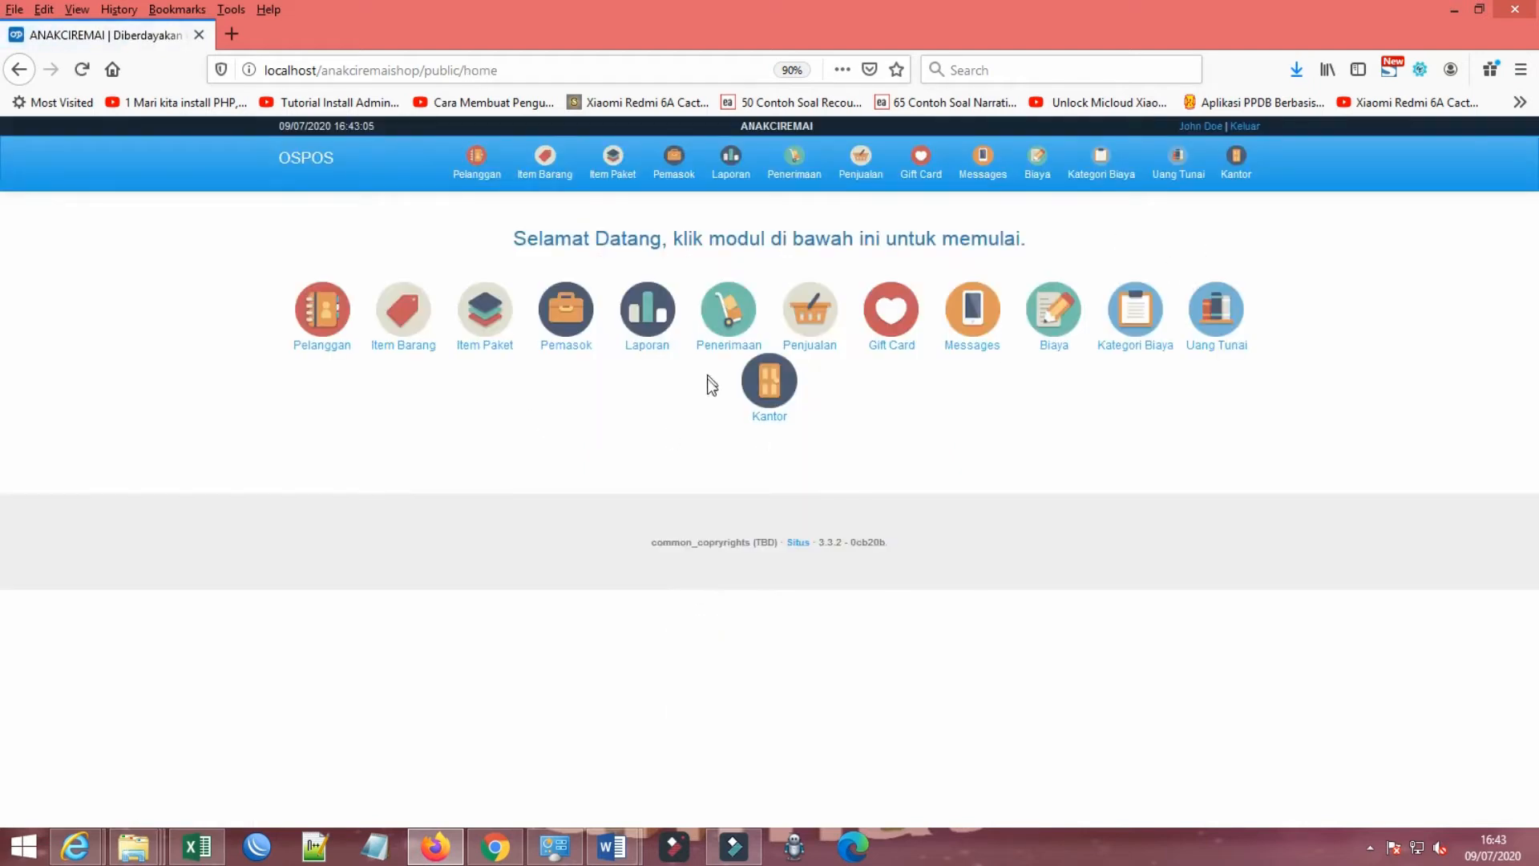
Step: Start a new employee record under Kantor's Karyawan, entering the first and last name and gender L
{"action": "left_click", "coordinate": [1235, 160]}
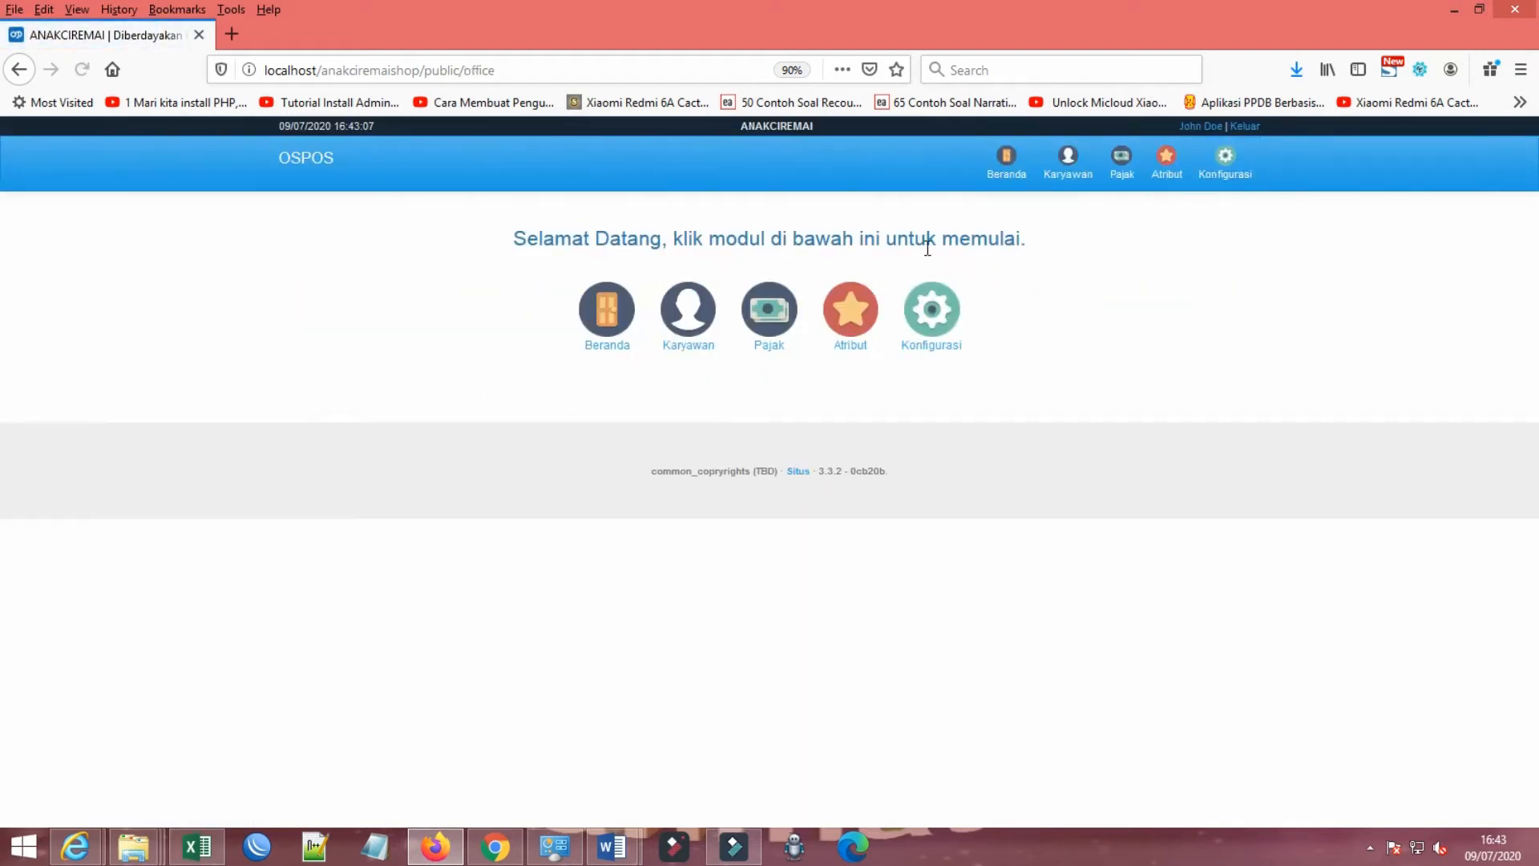
{"action": "left_click", "coordinate": [688, 314]}
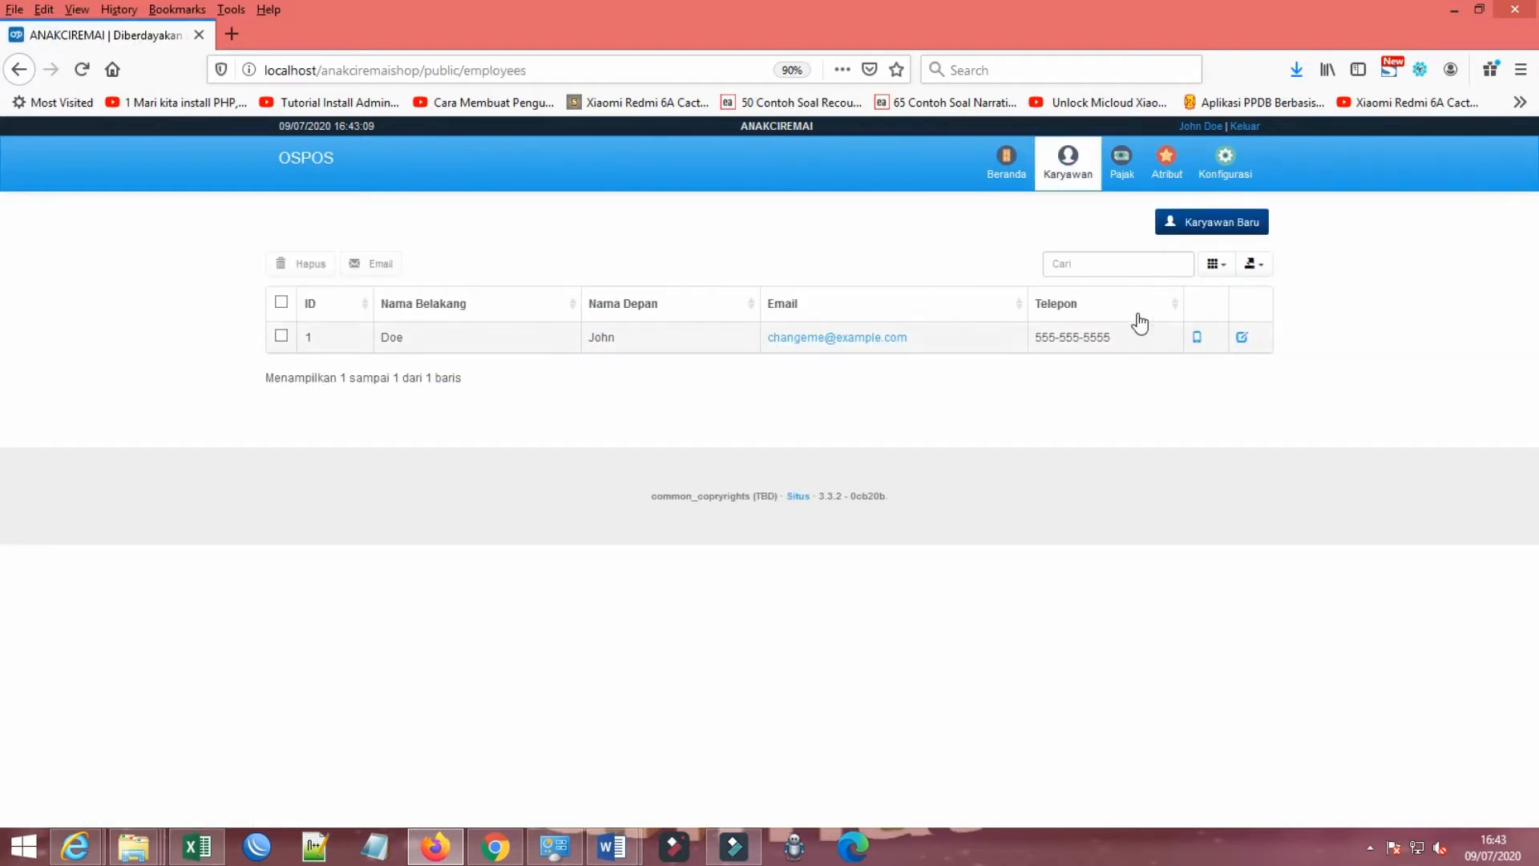
{"action": "left_click", "coordinate": [1214, 222]}
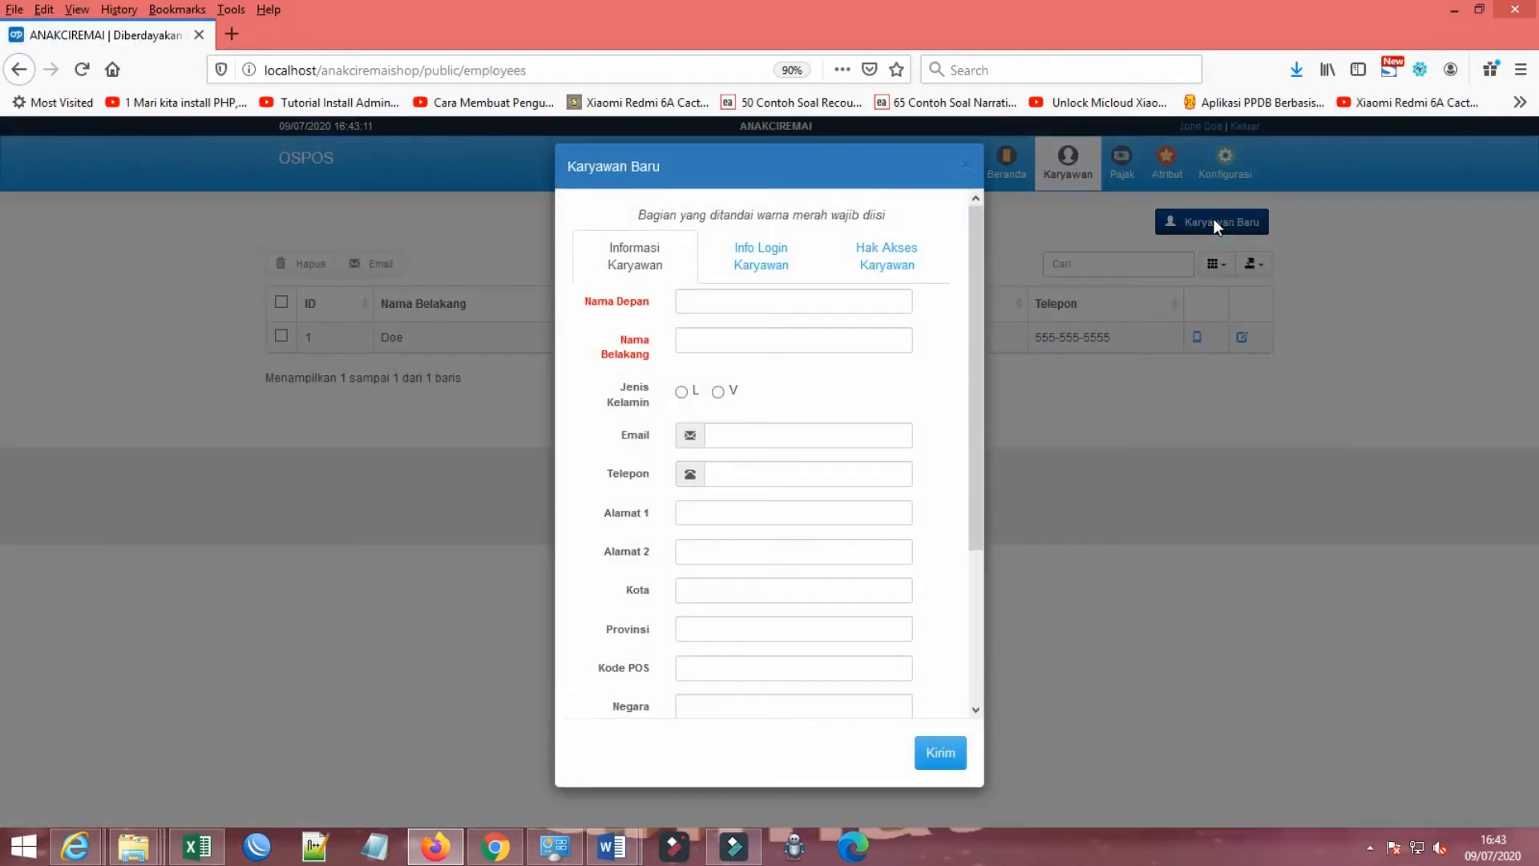
{"action": "left_click", "coordinate": [761, 300]}
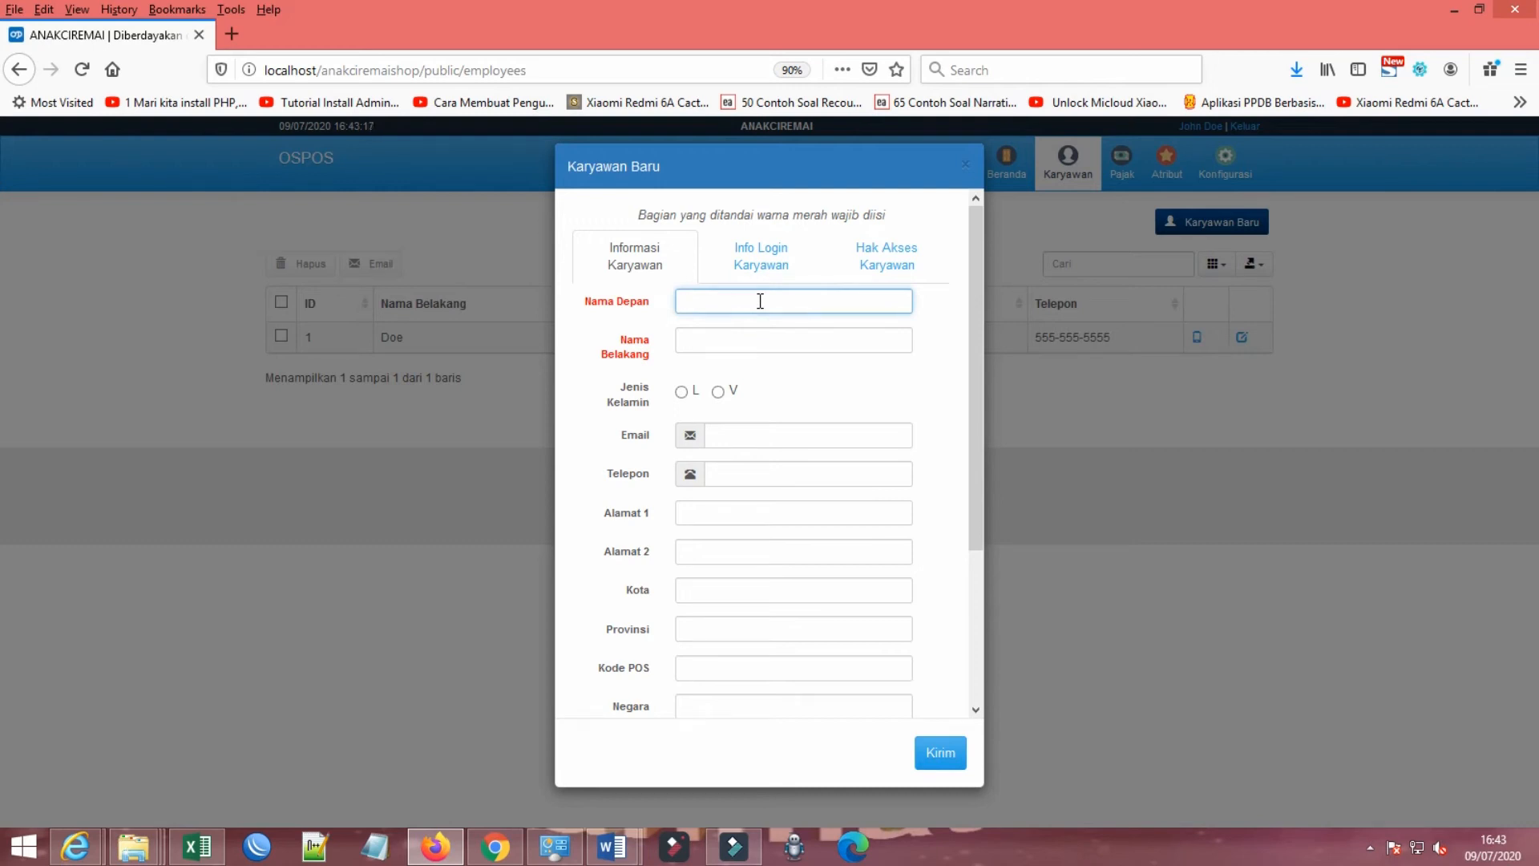
{"action": "key", "text": "Tab"}
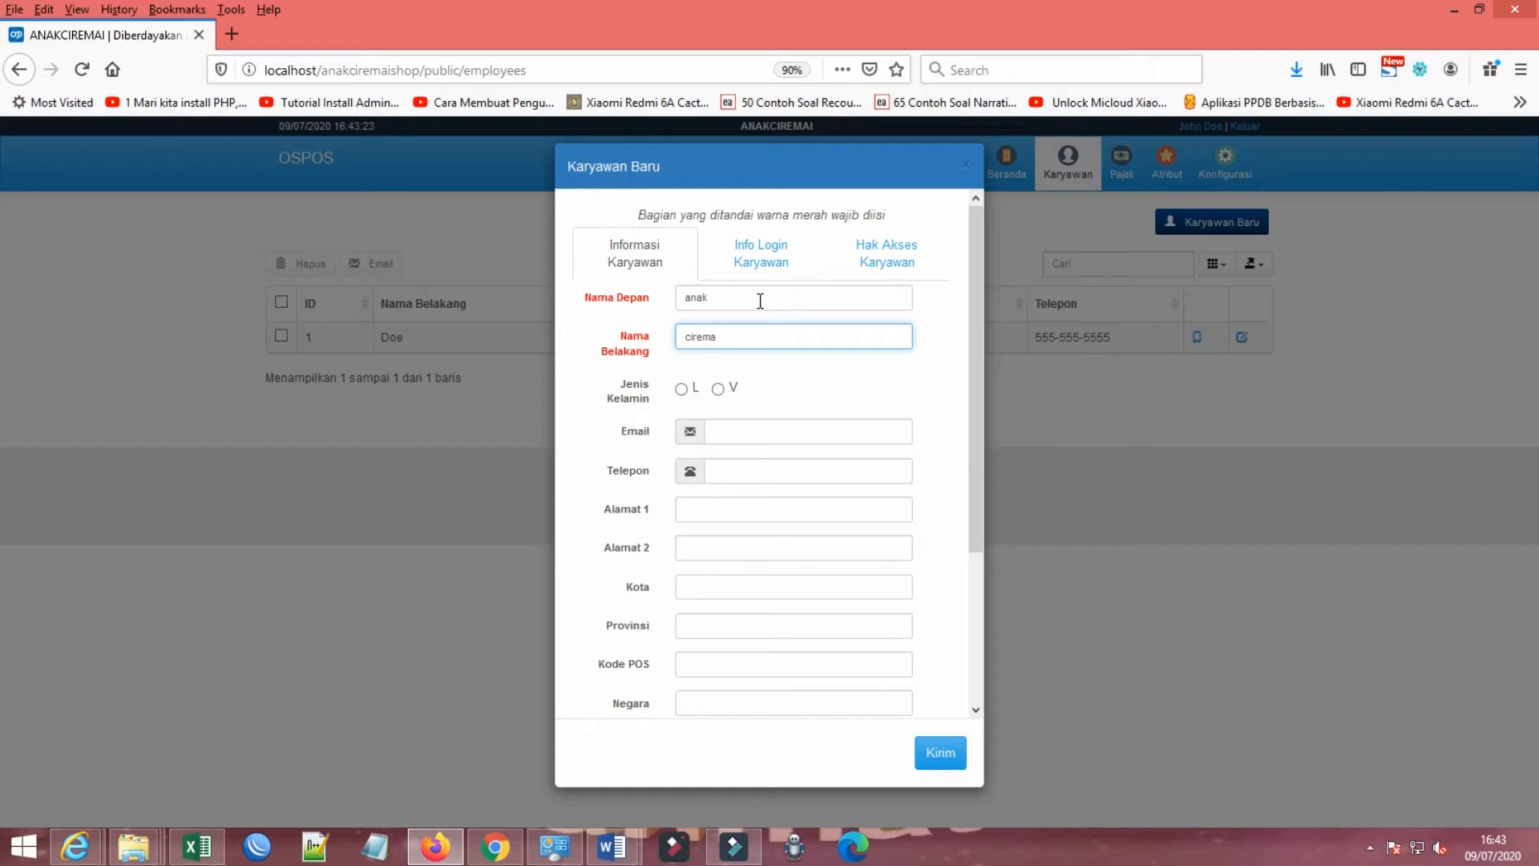
{"action": "left_click", "coordinate": [682, 389]}
Step: Fill in the new employee's e-mail address and phone number
{"action": "left_click", "coordinate": [759, 431]}
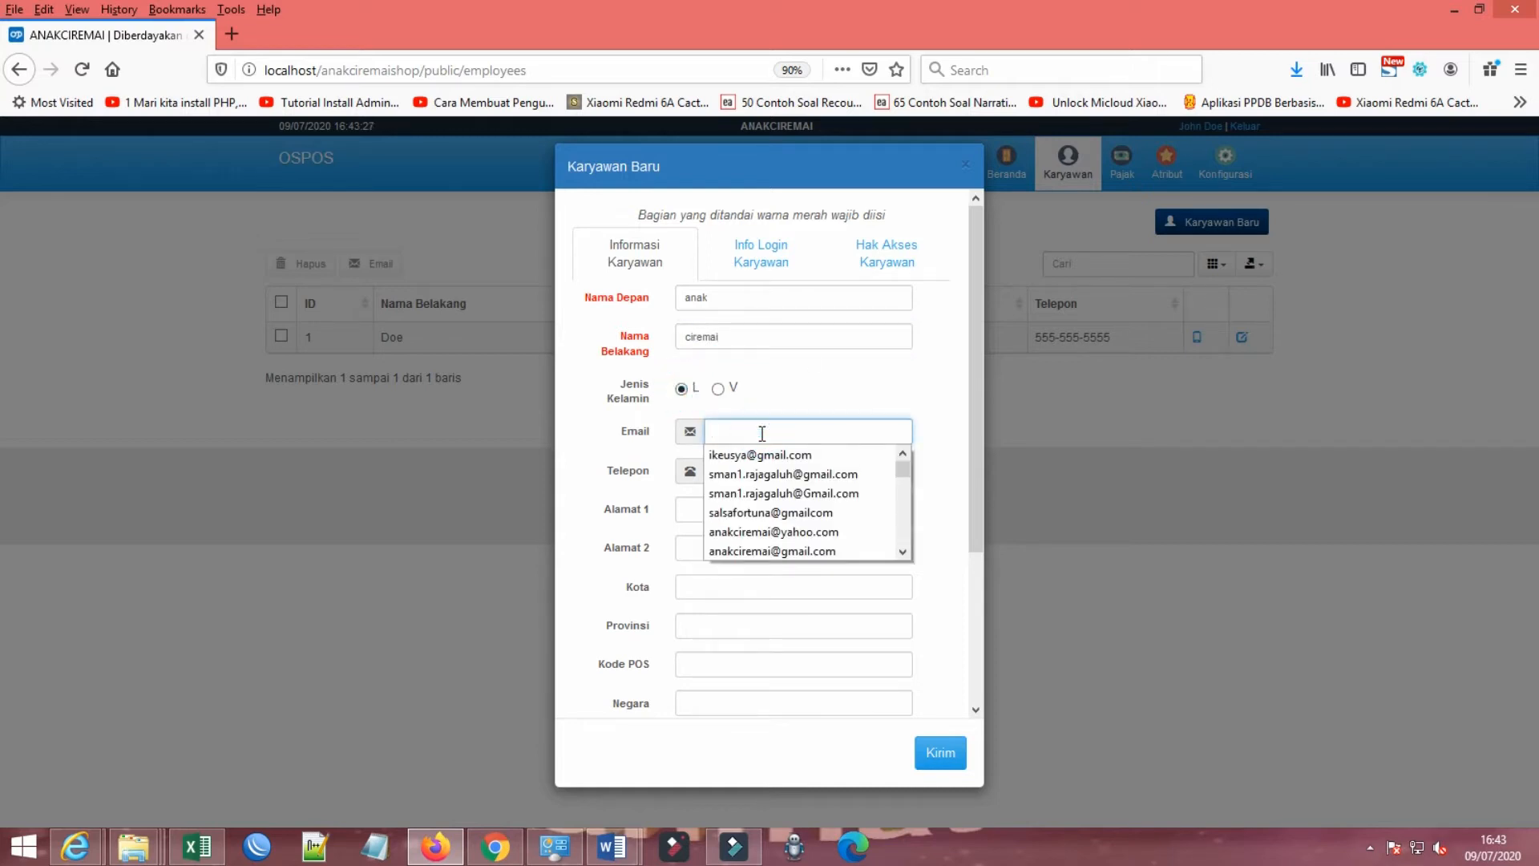
{"action": "left_click", "coordinate": [765, 532]}
{"action": "left_click", "coordinate": [721, 472]}
{"action": "left_click", "coordinate": [735, 474]}
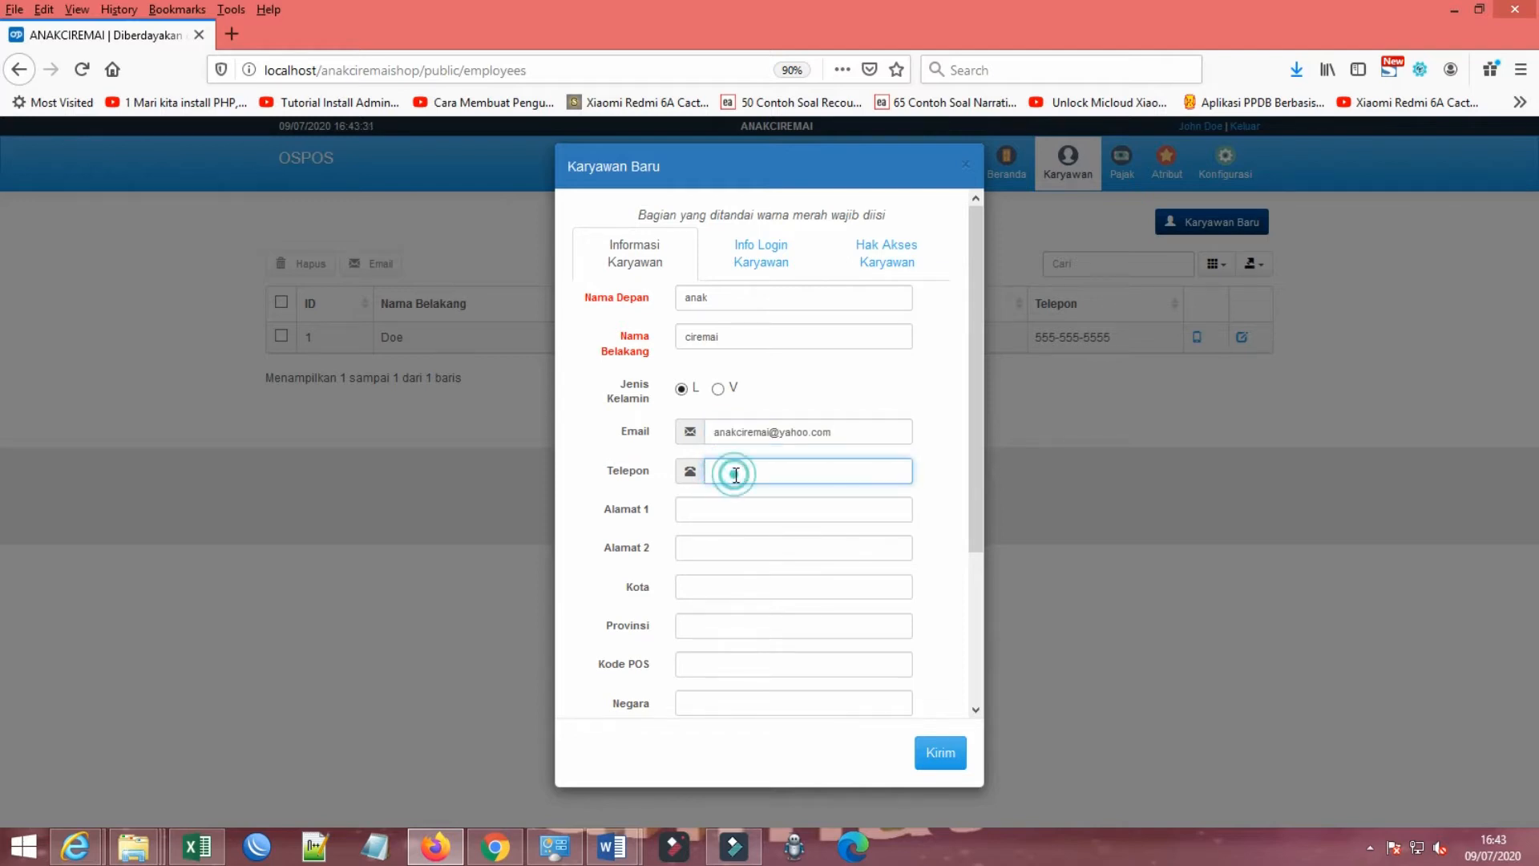
{"action": "scroll", "coordinate": [736, 475], "scroll_direction": "down", "scroll_amount": 5}
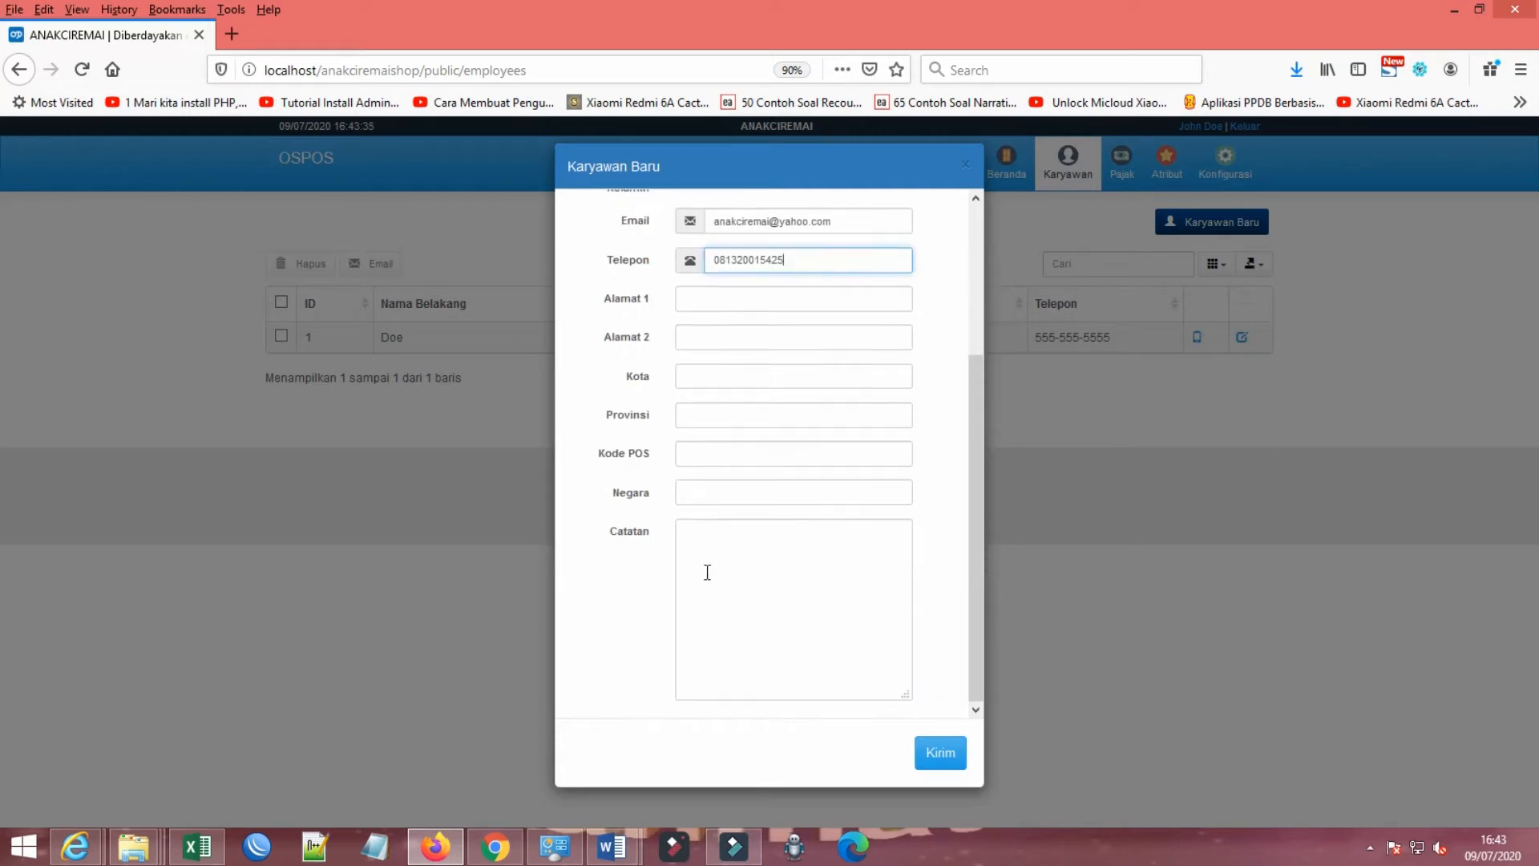
{"action": "left_click", "coordinate": [705, 448]}
{"action": "scroll", "coordinate": [614, 462], "scroll_direction": "up", "scroll_amount": 5}
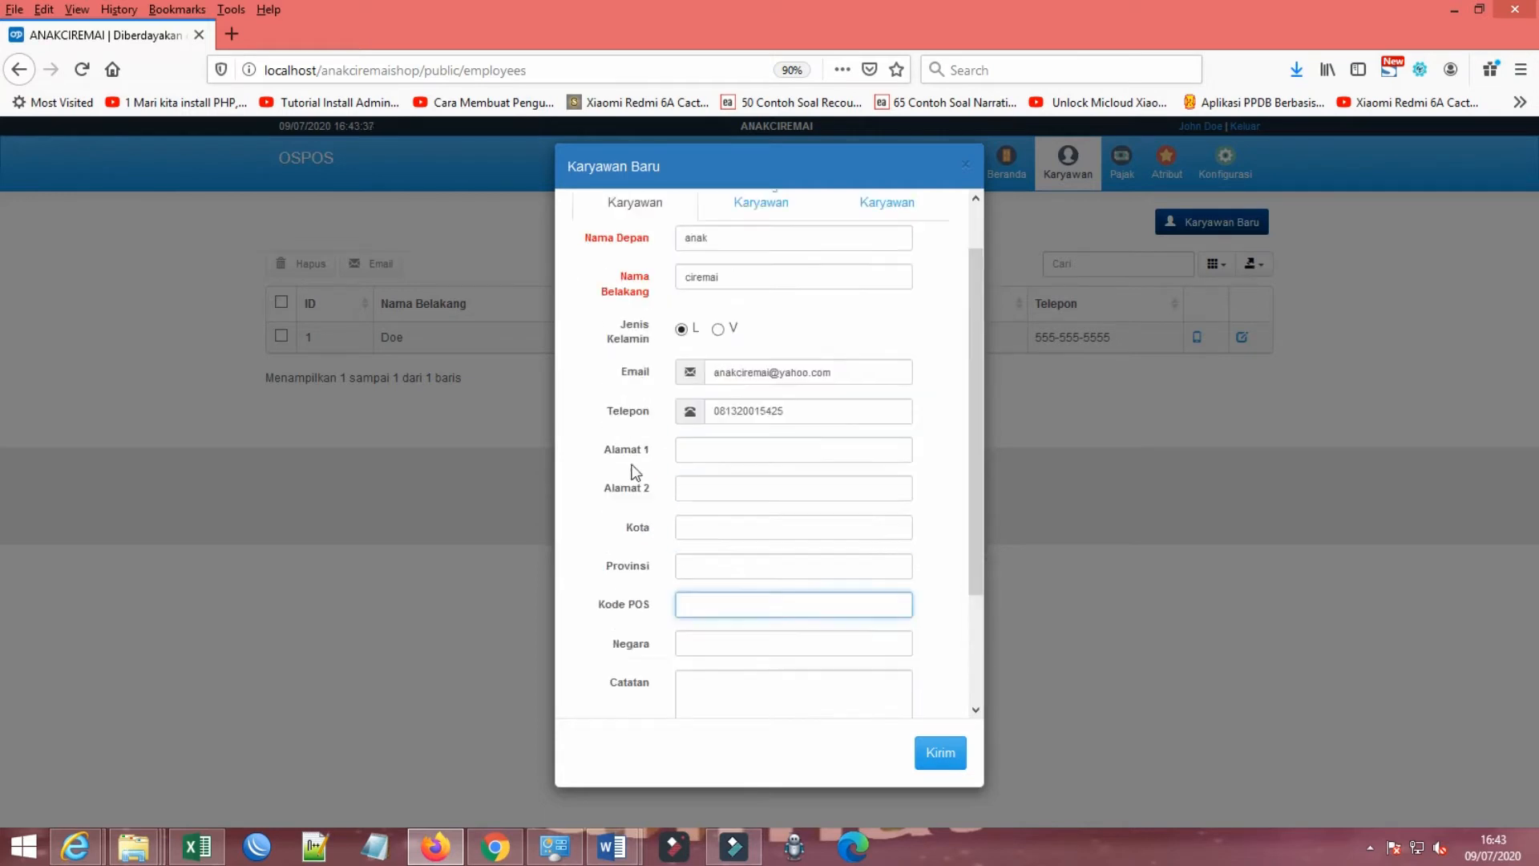
Step: Enter the username in the new employee's login information
{"action": "left_click", "coordinate": [758, 264]}
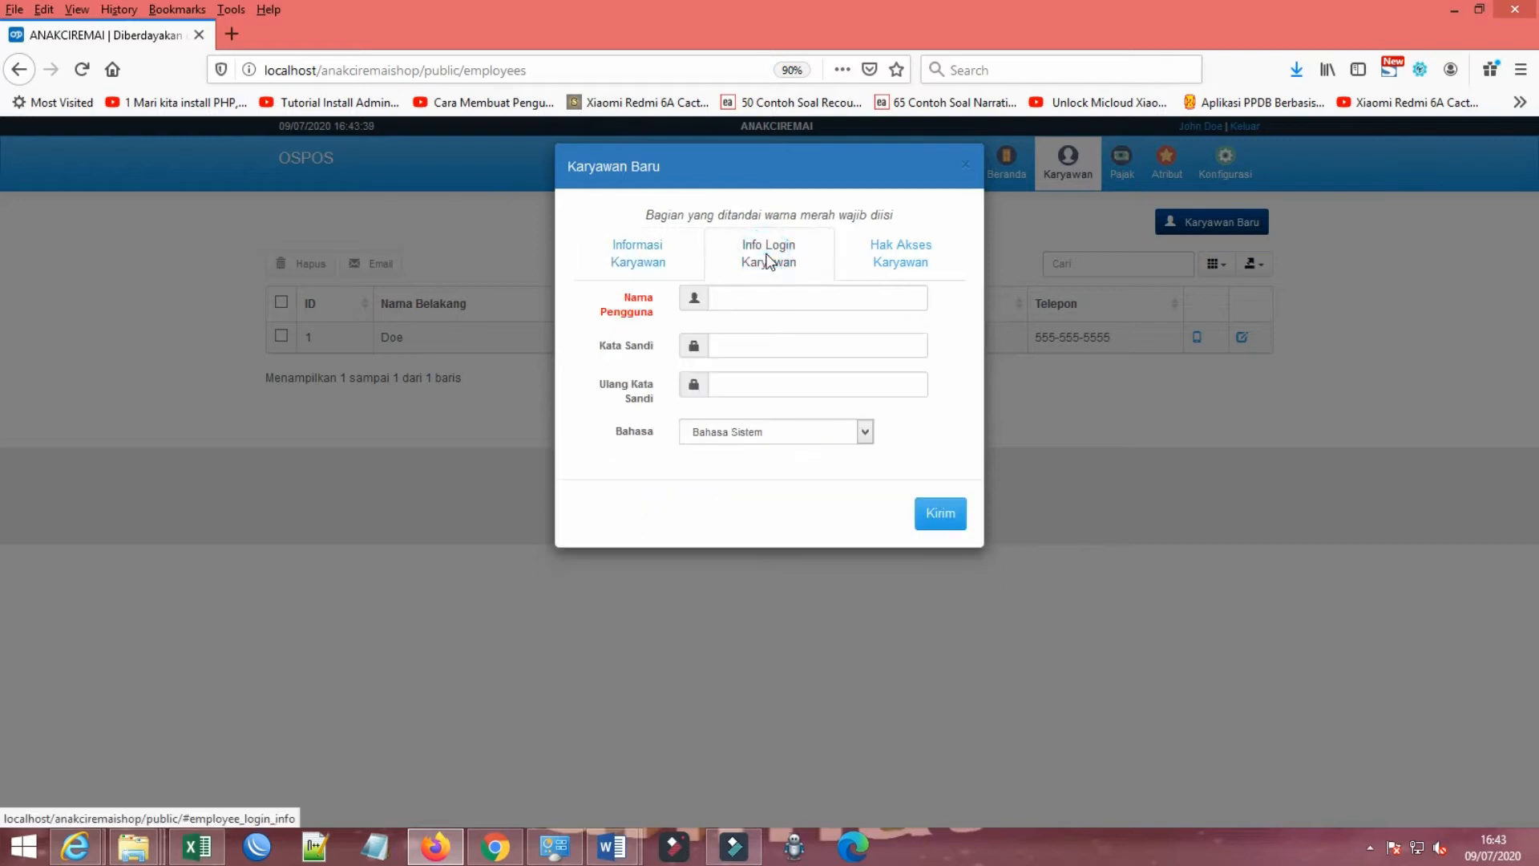
{"action": "left_click", "coordinate": [760, 295]}
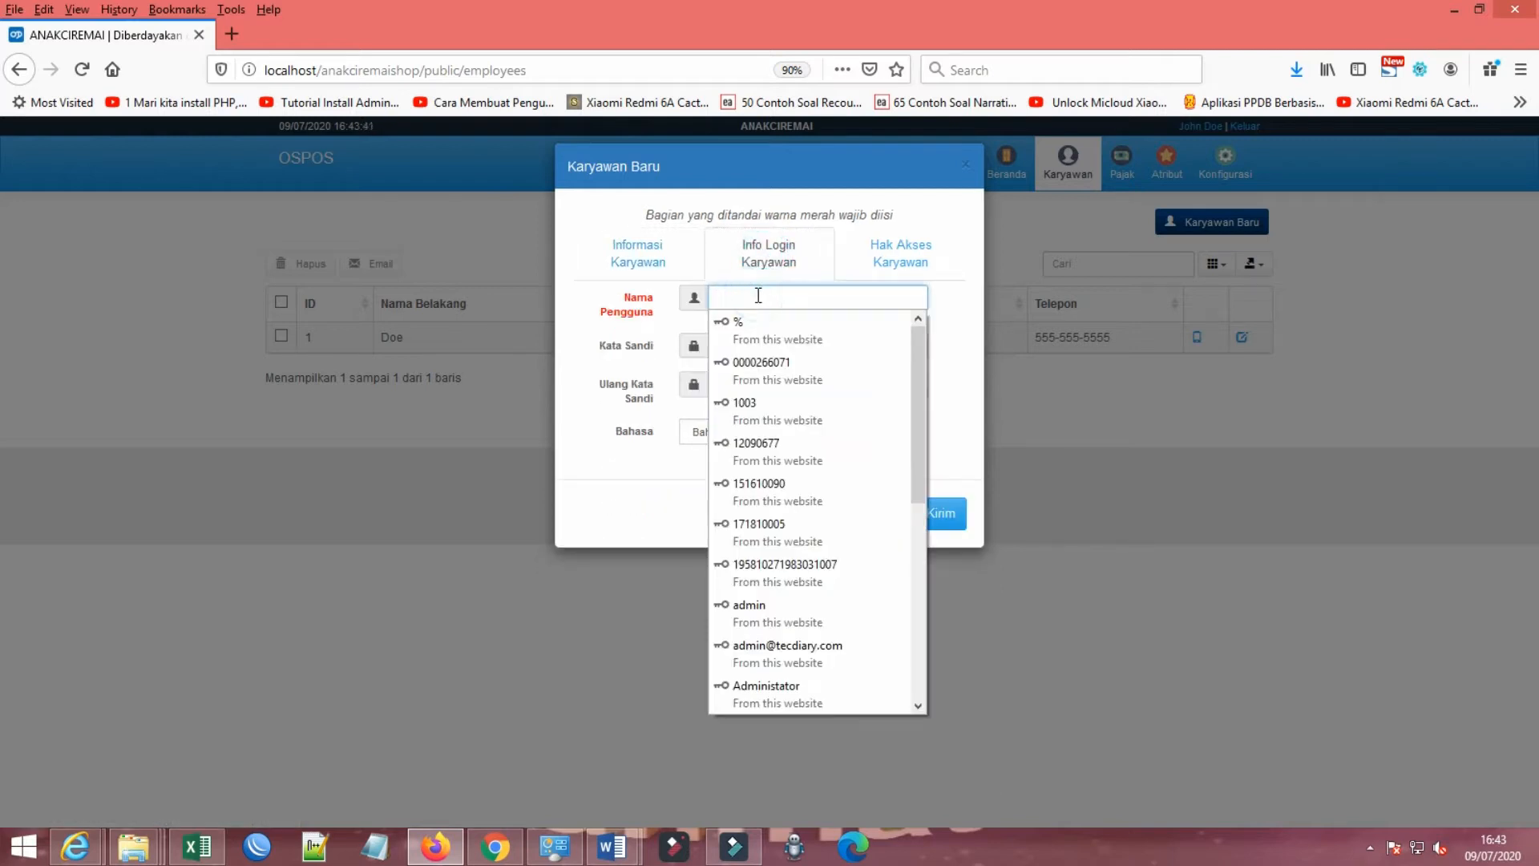
{"action": "type", "text": "anakciremai"}
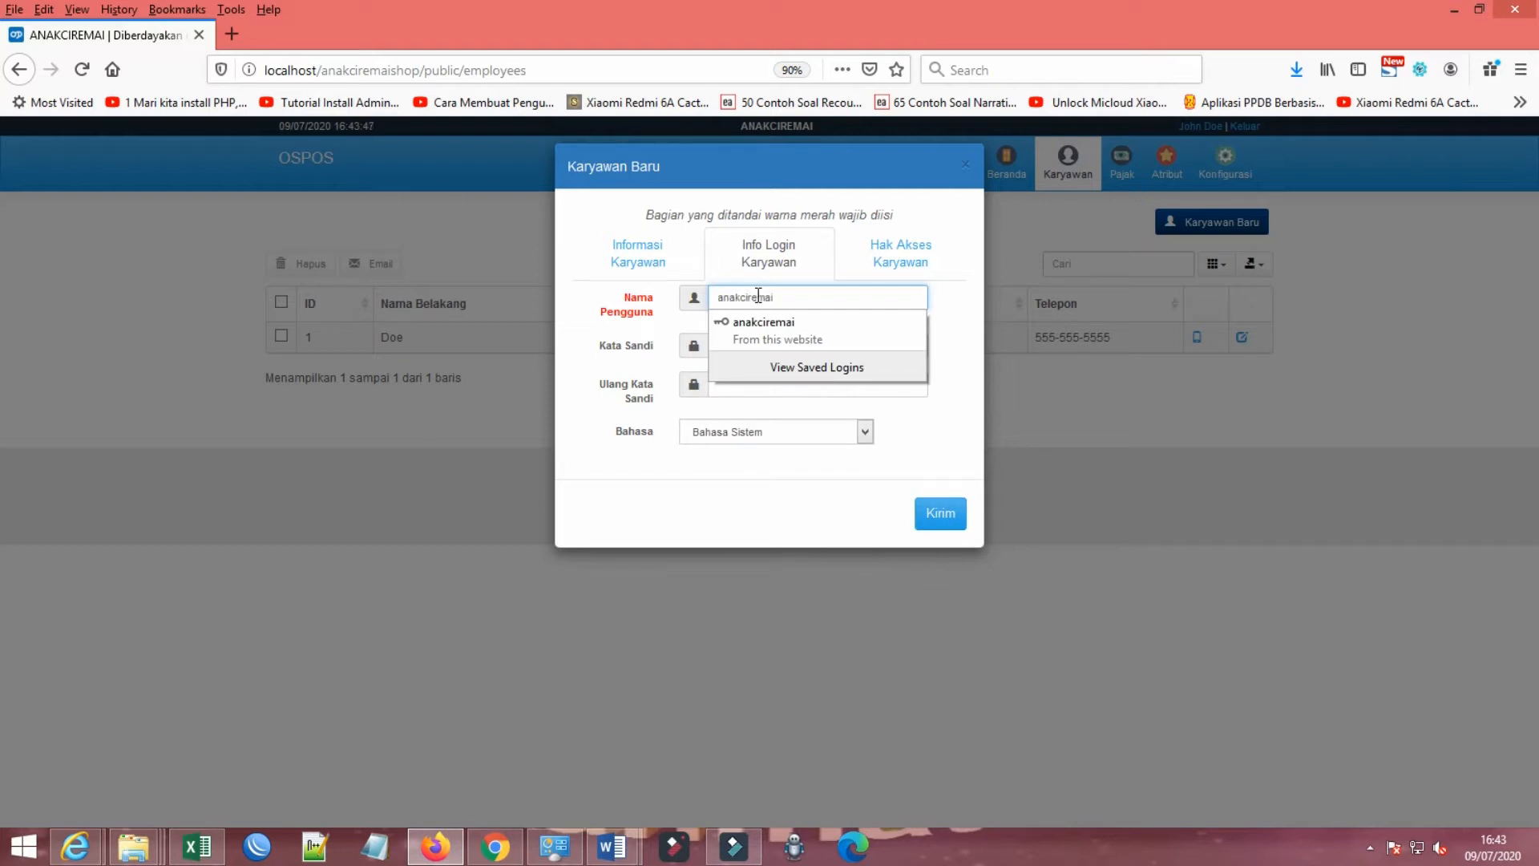
{"action": "key", "text": "Tab"}
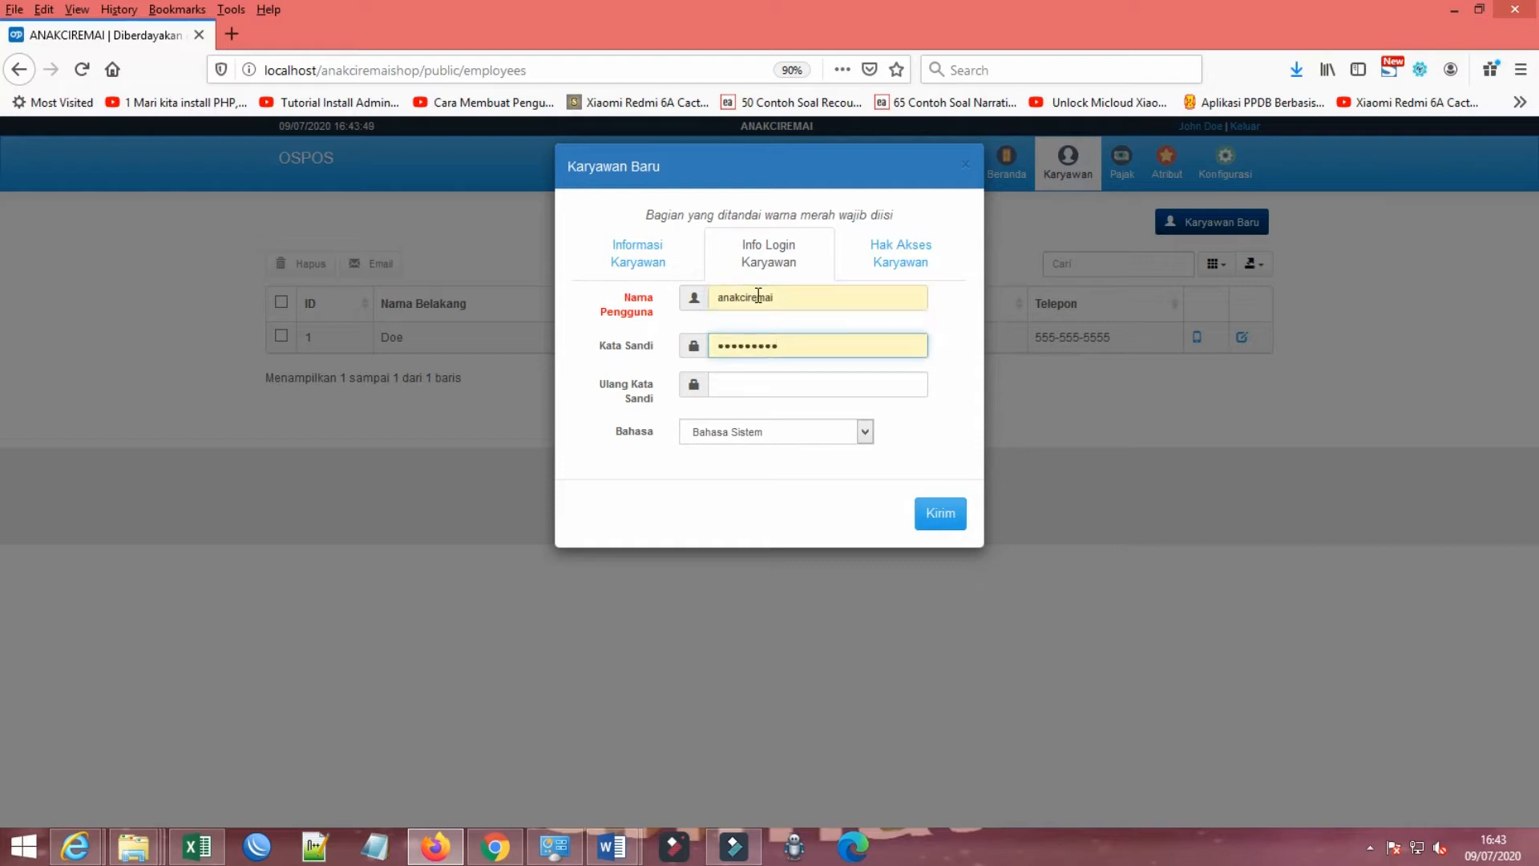
Step: Enter and repeat the new employee's login password, and set the employee's language to Indonesian
{"action": "double_click", "coordinate": [811, 347]}
{"action": "type", "text": "ad"}
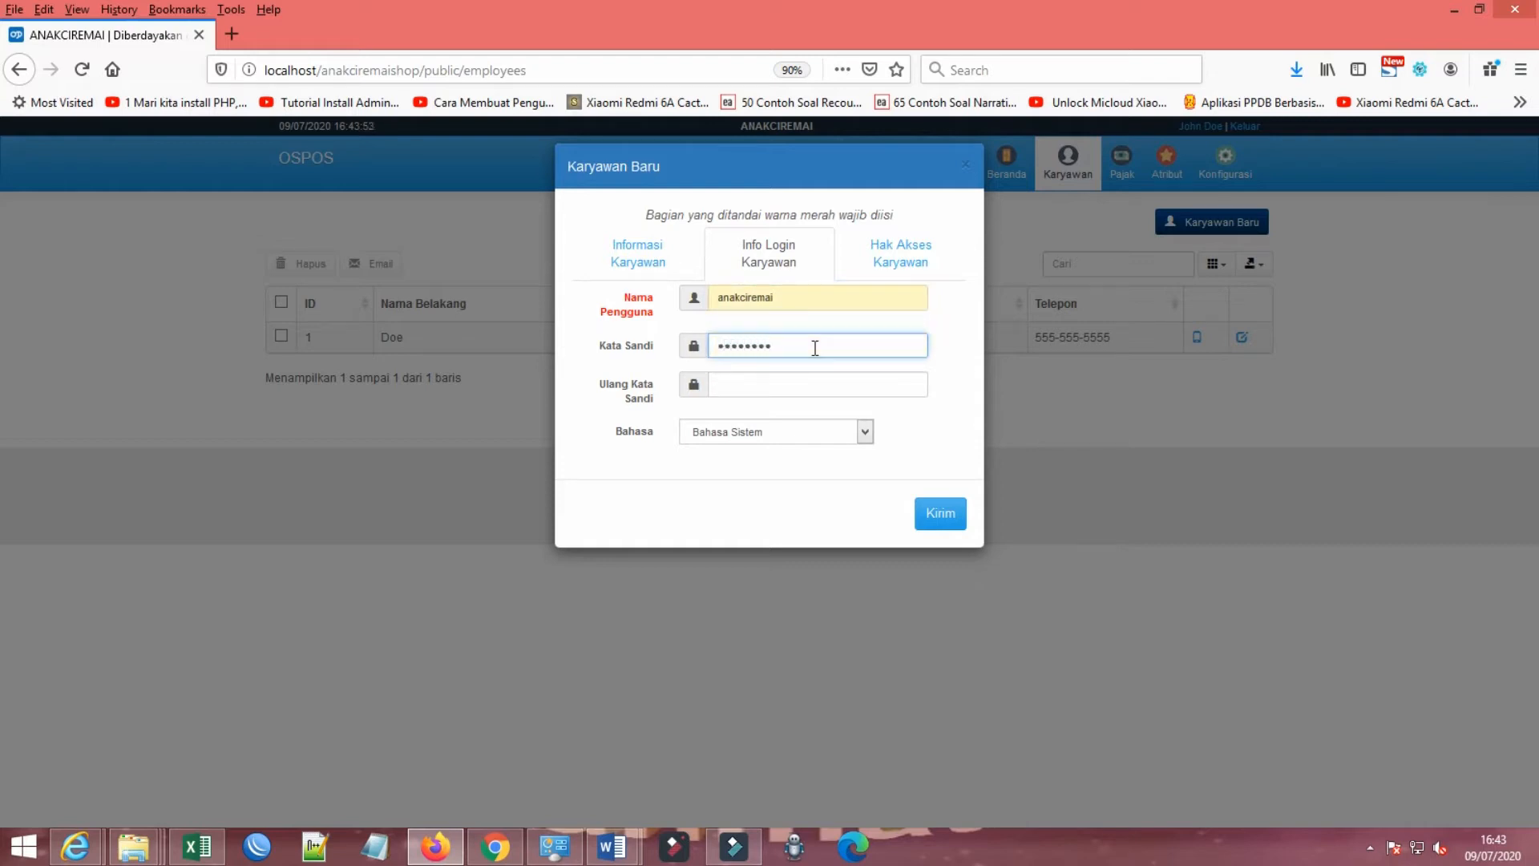
{"action": "left_click", "coordinate": [770, 380]}
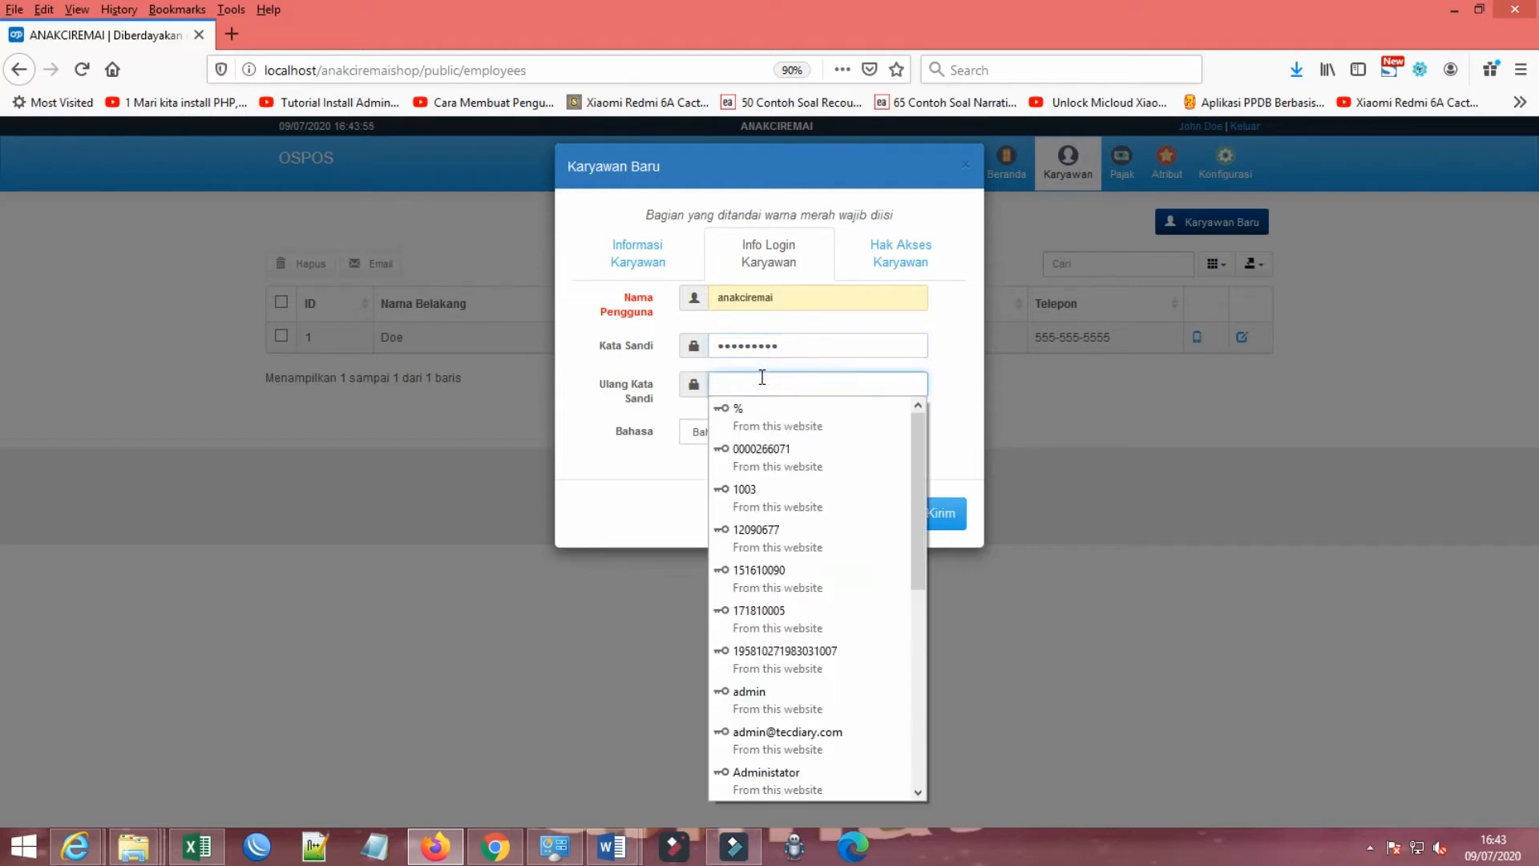
{"action": "type", "text": "ad"}
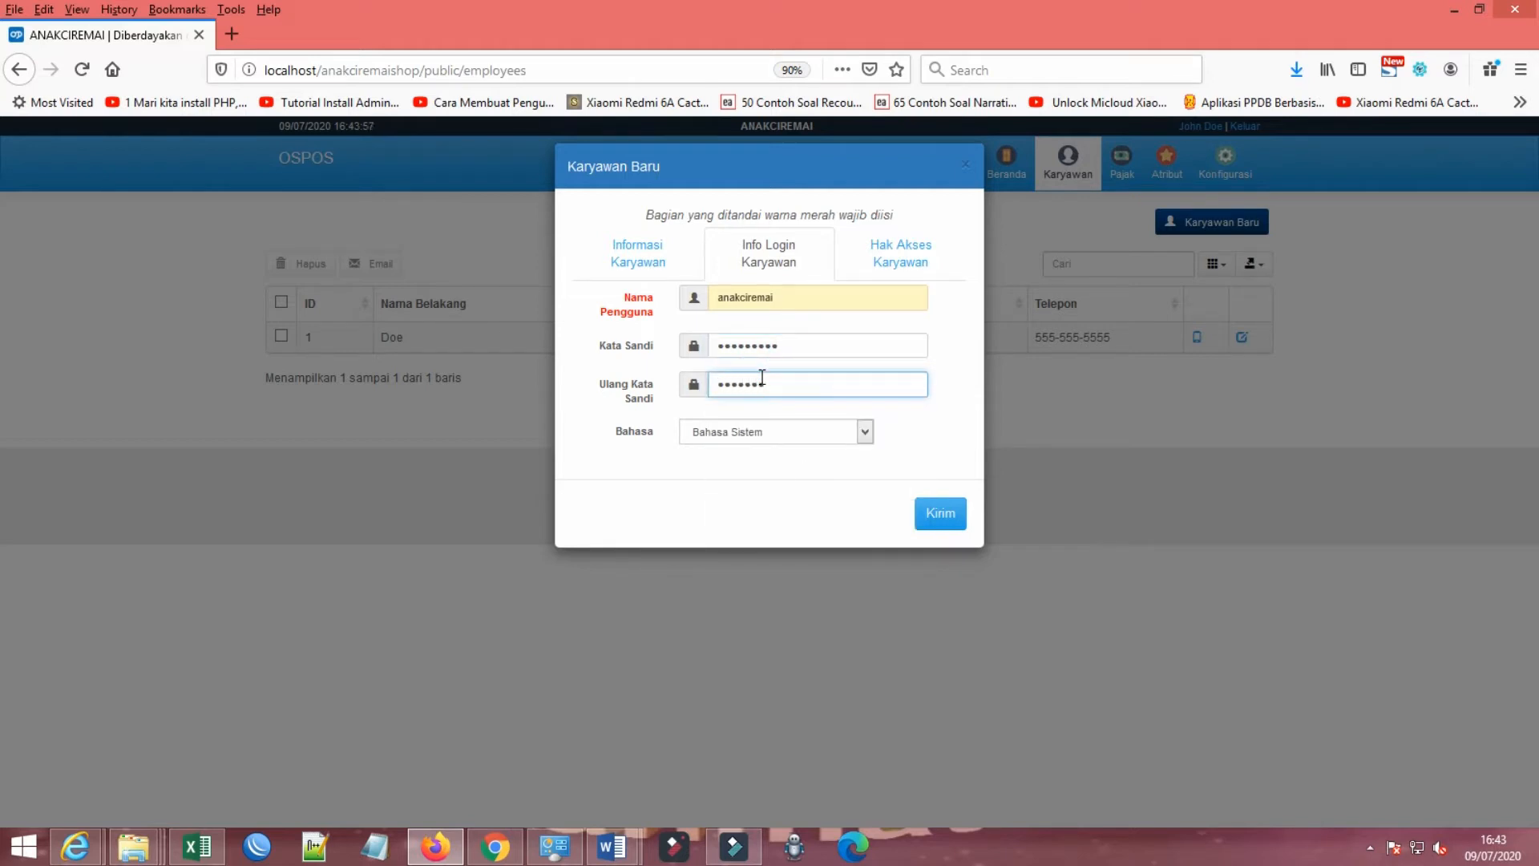
{"action": "left_click", "coordinate": [768, 432]}
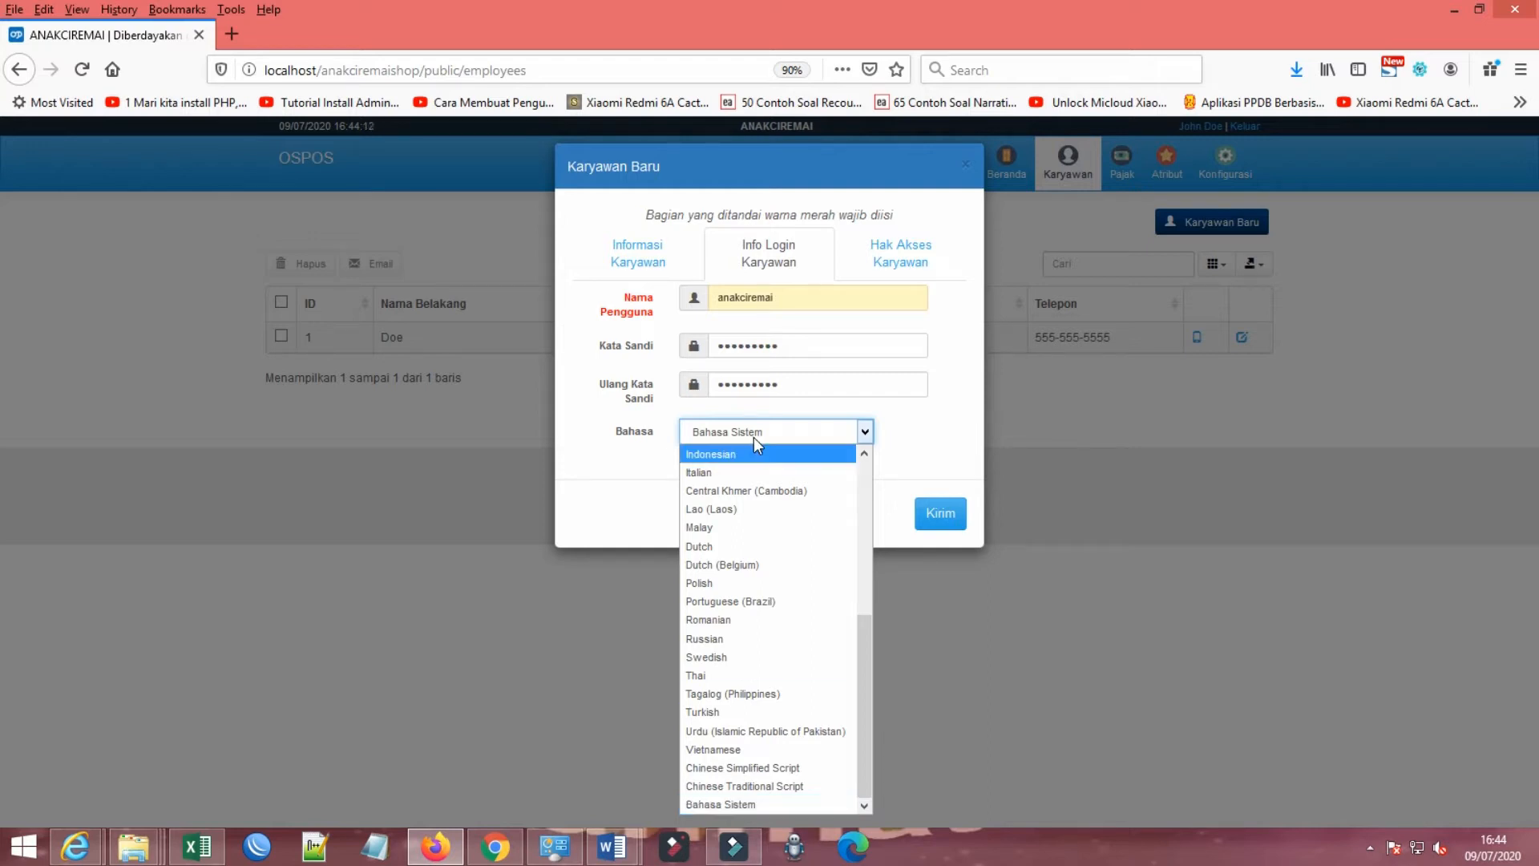
{"action": "left_click", "coordinate": [725, 461]}
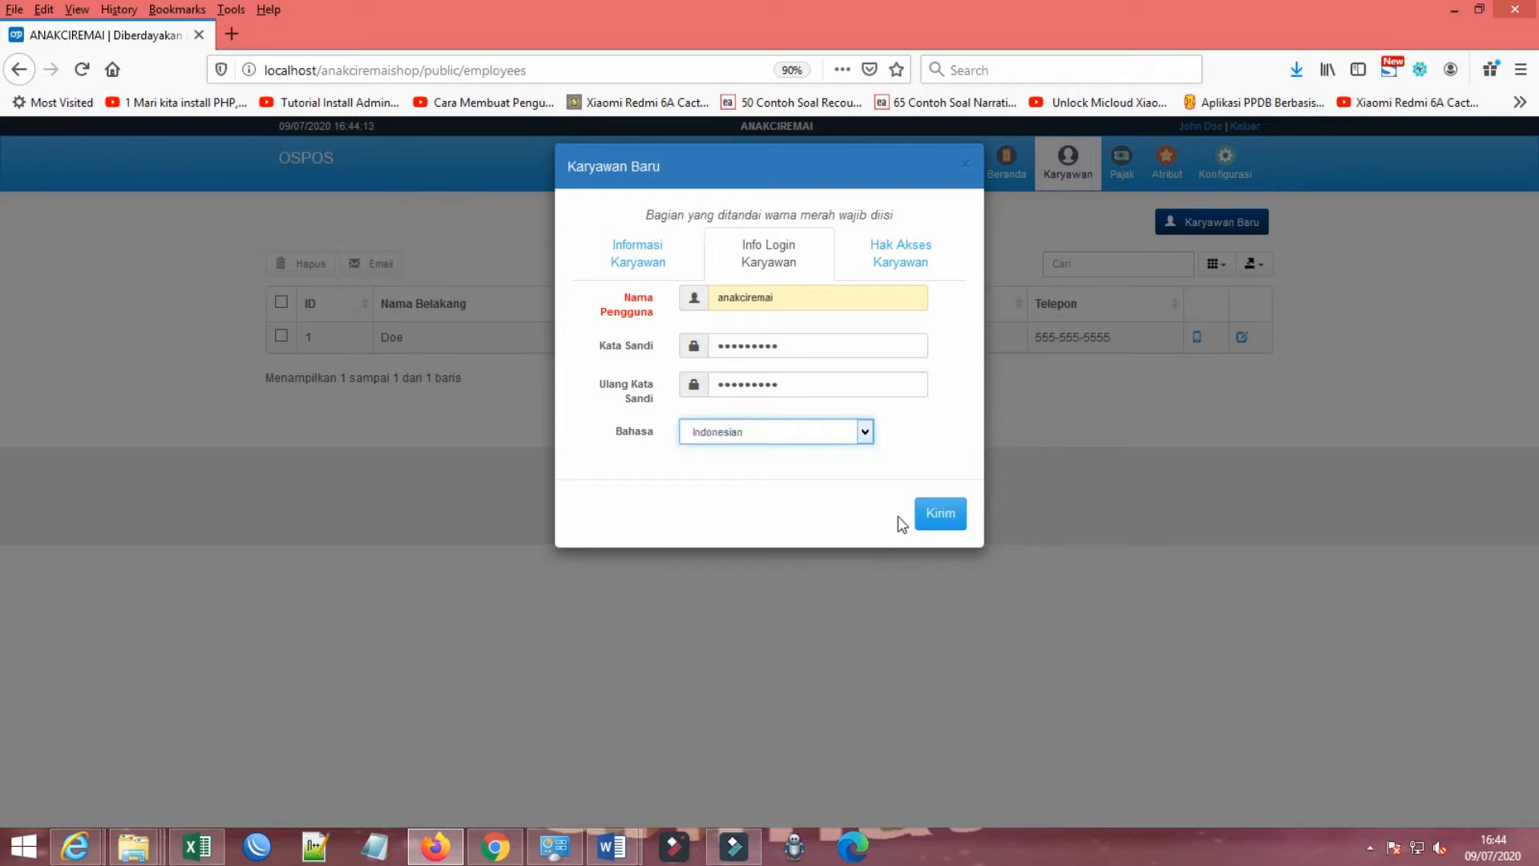
Step: Try to submit the new employee record and open its access rights (Hak Akses Karyawan)
{"action": "left_click", "coordinate": [943, 515]}
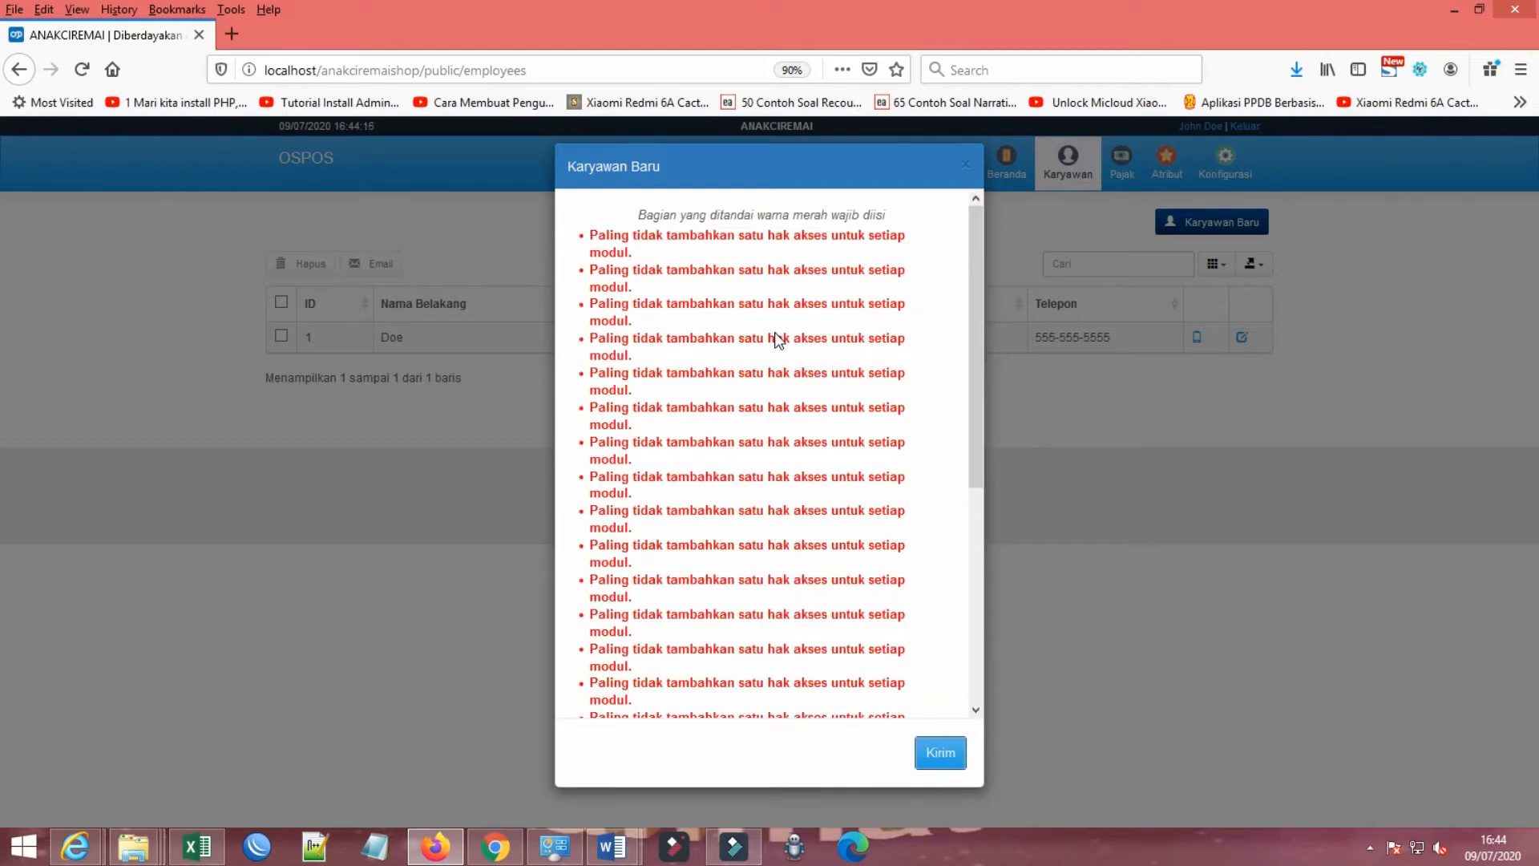
{"action": "scroll", "coordinate": [771, 345], "scroll_direction": "down", "scroll_amount": 5}
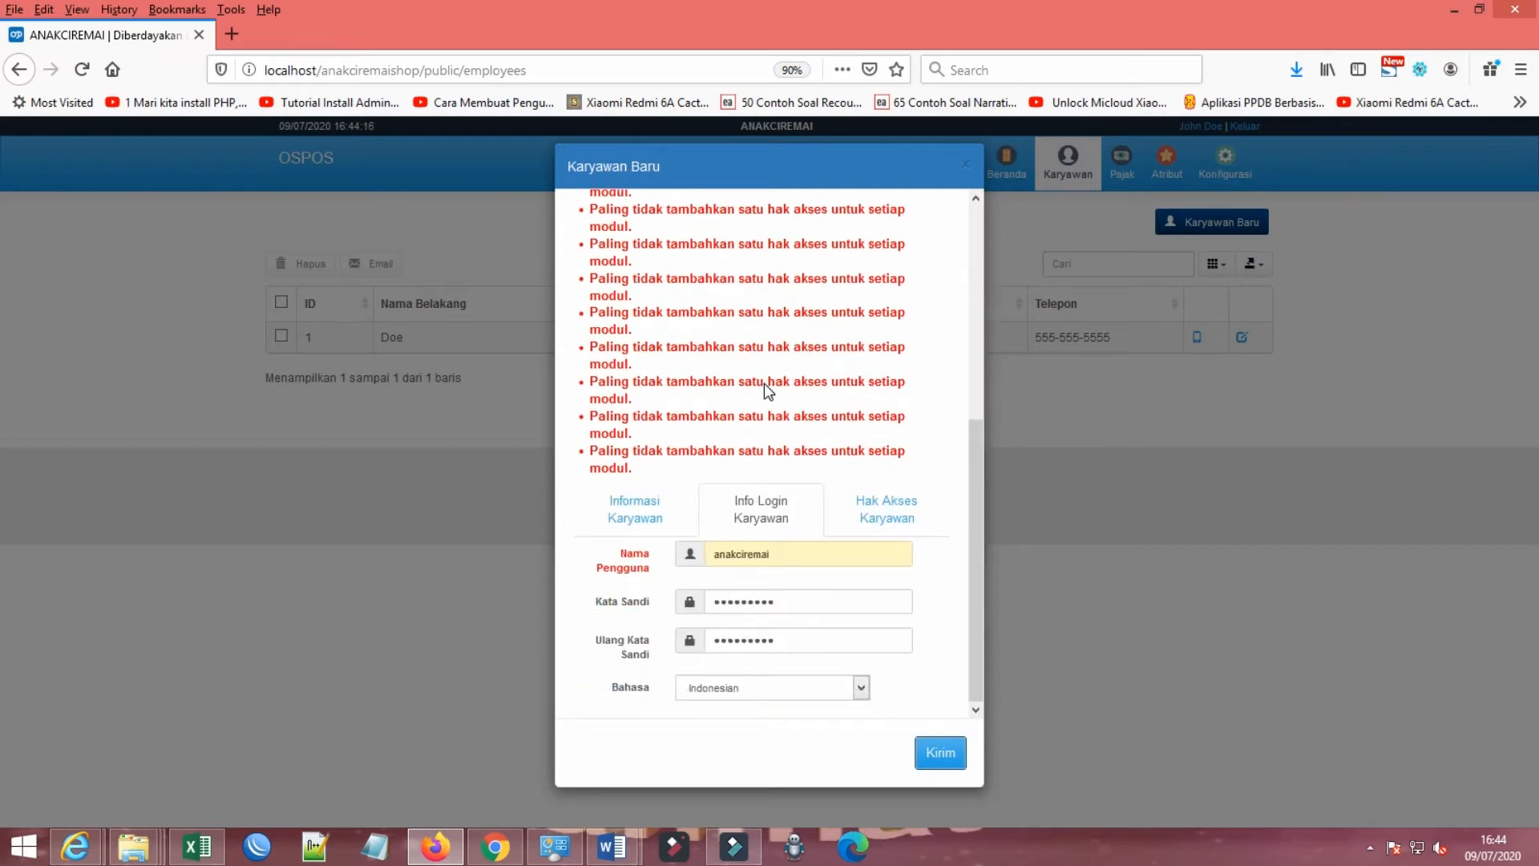
{"action": "left_click", "coordinate": [886, 508]}
Step: Grant the new employee access to the Penjualan module, with the Ubah Harga Jual and Boleh dihapus permissions
{"action": "scroll", "coordinate": [792, 549], "scroll_direction": "down", "scroll_amount": 5}
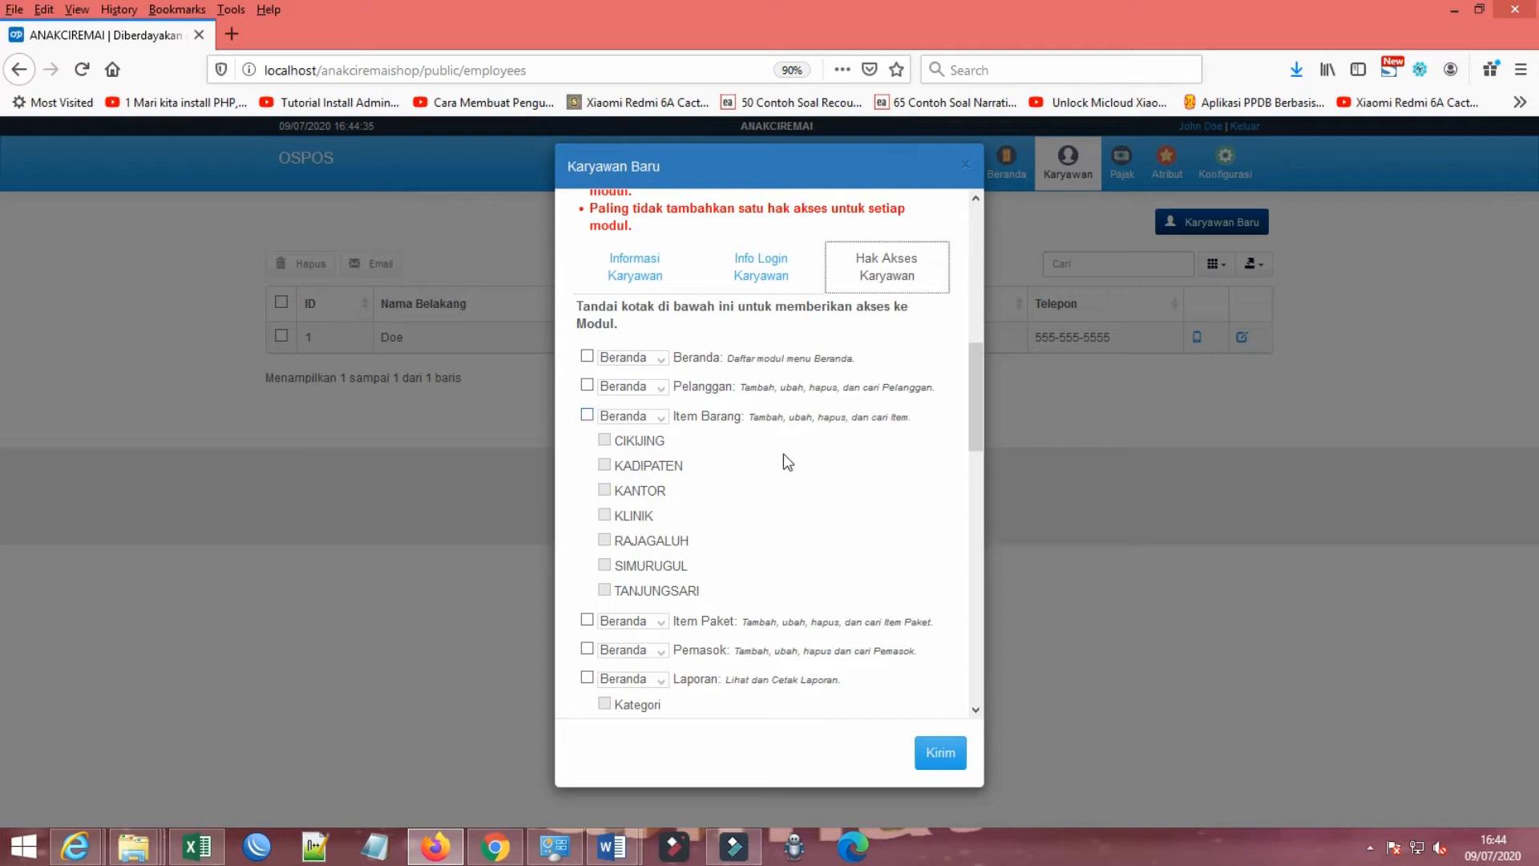
{"action": "scroll", "coordinate": [787, 461], "scroll_direction": "down", "scroll_amount": 2}
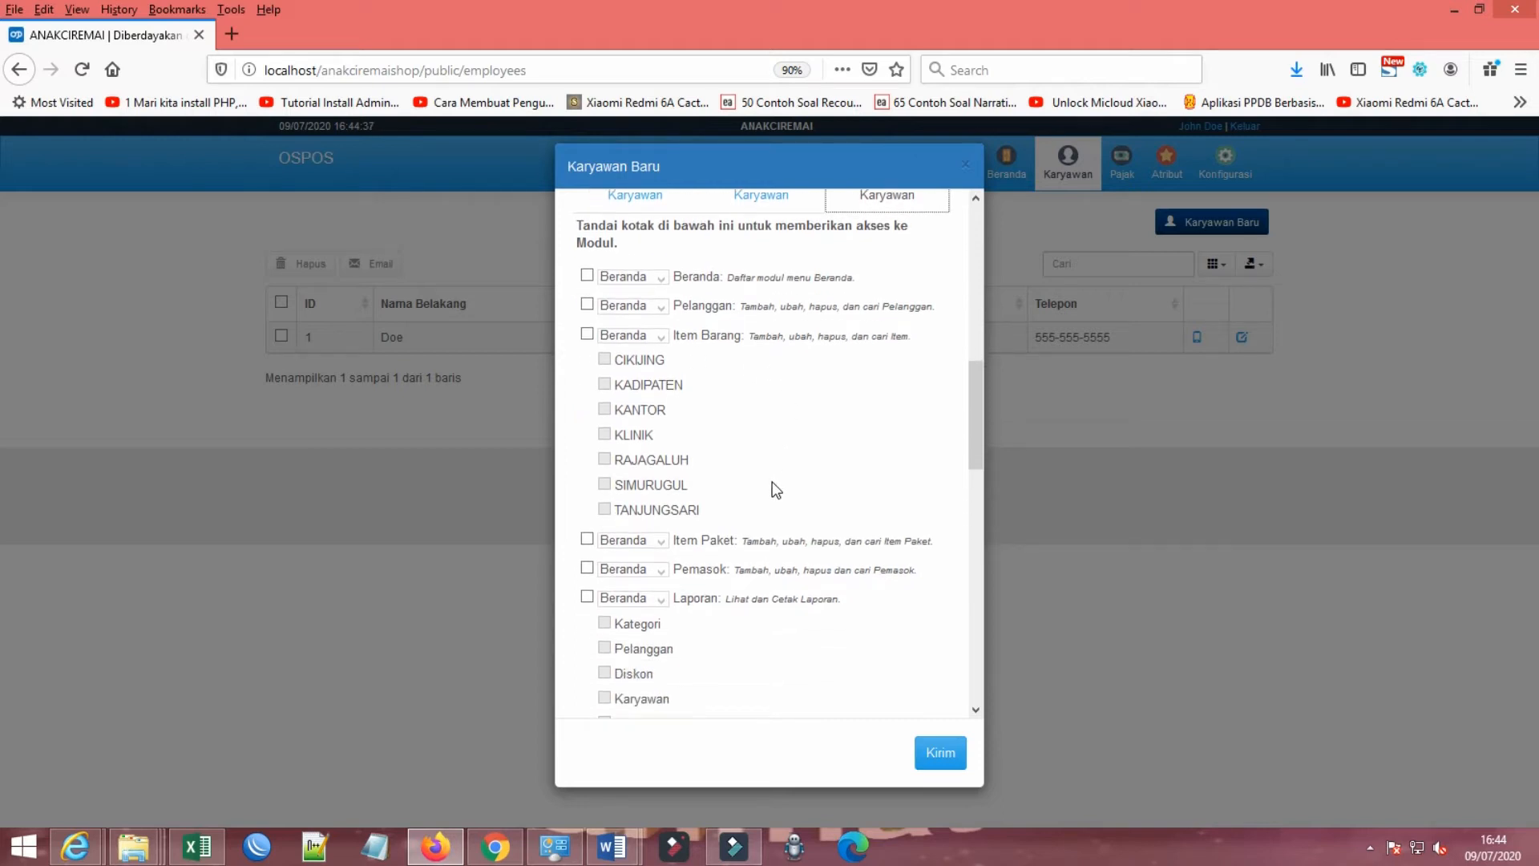
{"action": "scroll", "coordinate": [773, 489], "scroll_direction": "down", "scroll_amount": 2}
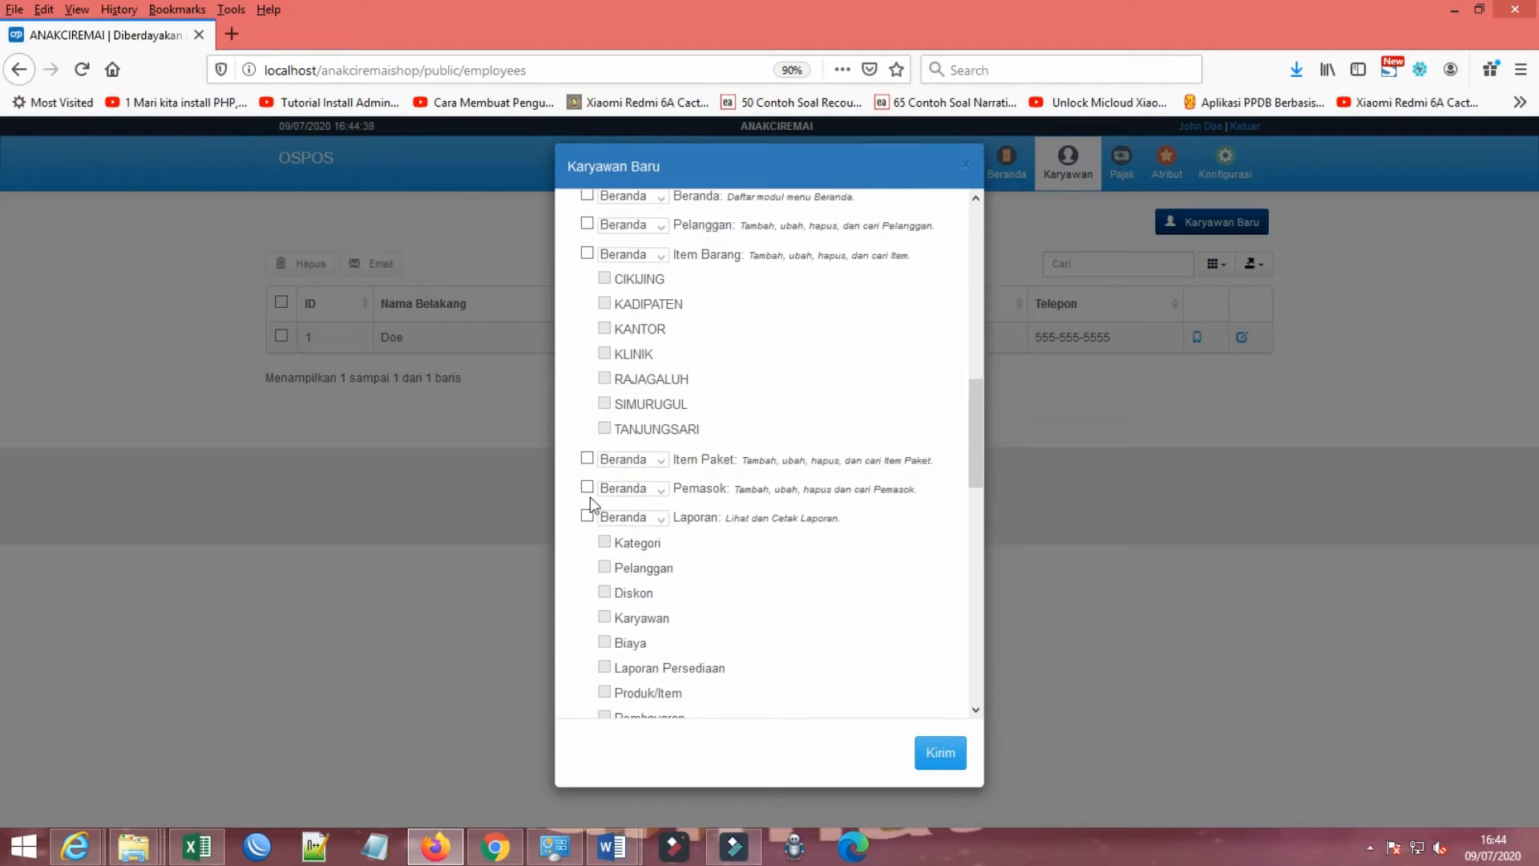
{"action": "scroll", "coordinate": [738, 453], "scroll_direction": "down", "scroll_amount": 4}
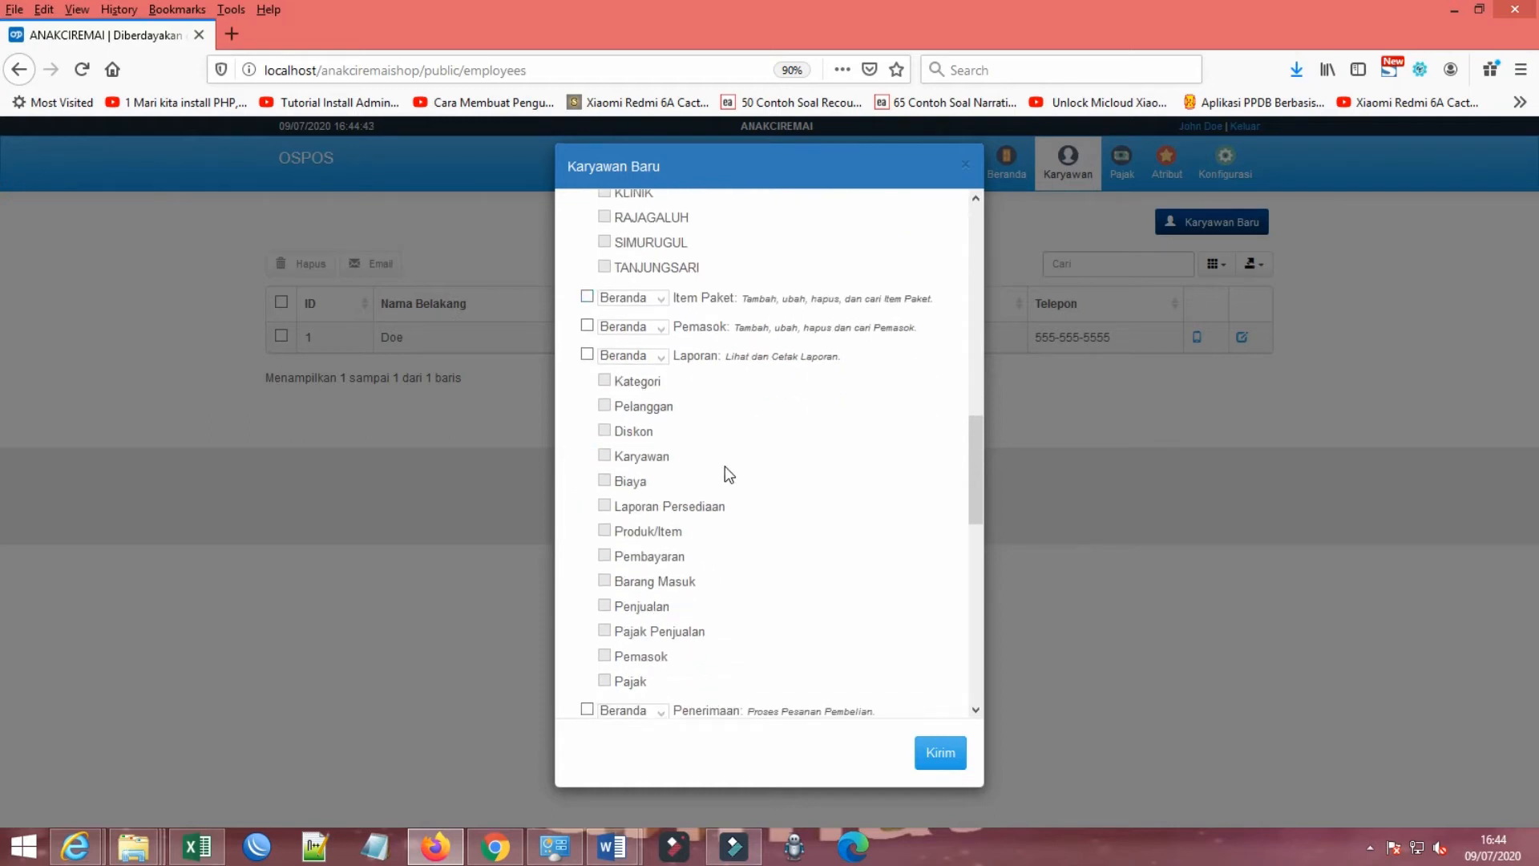
{"action": "scroll", "coordinate": [724, 465], "scroll_direction": "down", "scroll_amount": 2}
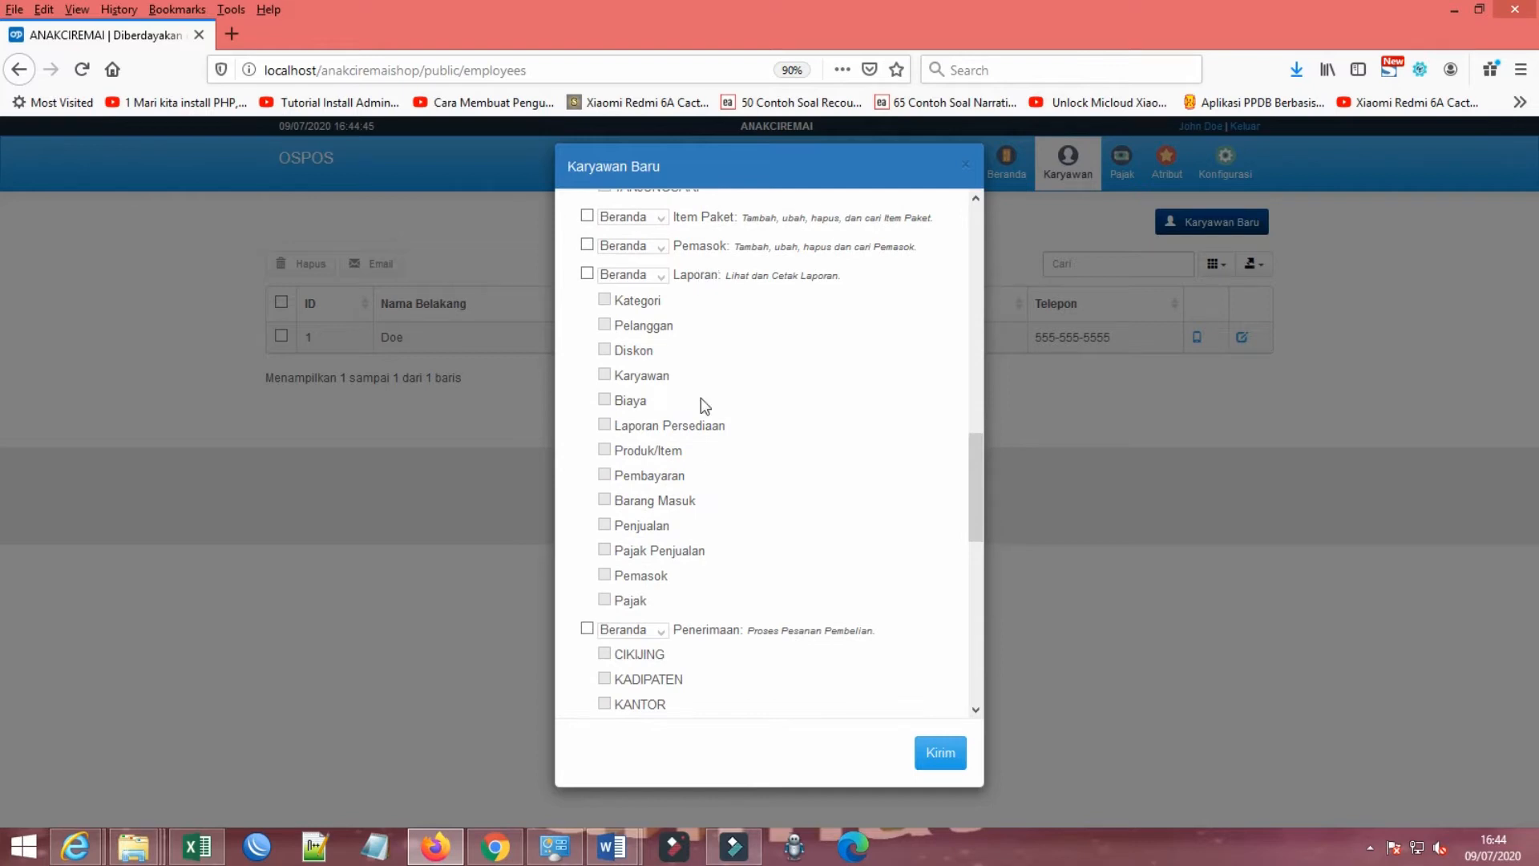
{"action": "scroll", "coordinate": [705, 598], "scroll_direction": "down", "scroll_amount": 6}
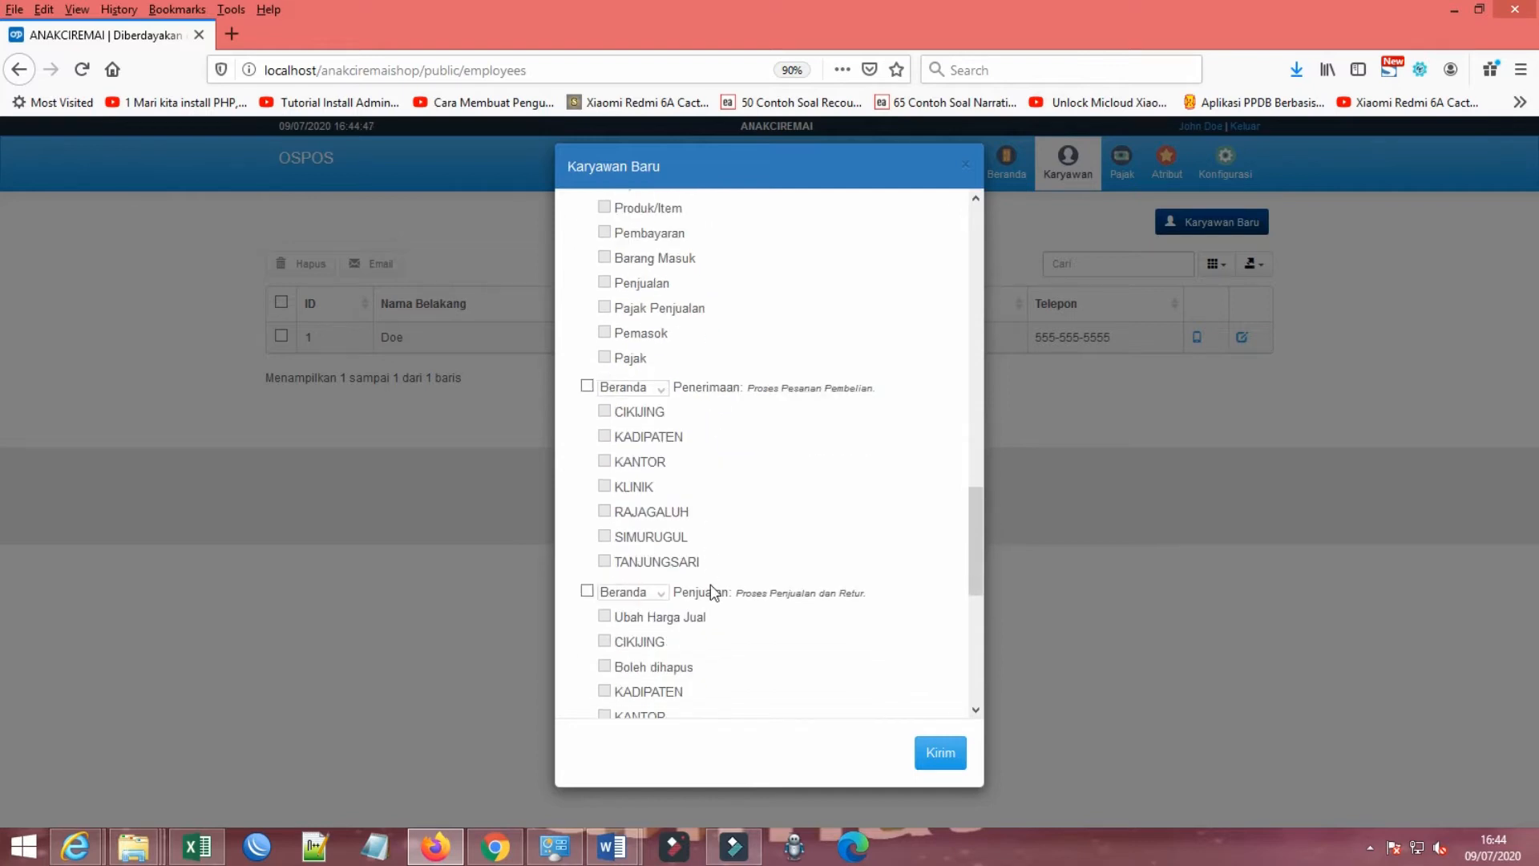
{"action": "left_click", "coordinate": [587, 590]}
{"action": "scroll", "coordinate": [794, 627], "scroll_direction": "down", "scroll_amount": 1}
{"action": "scroll", "coordinate": [799, 632], "scroll_direction": "down", "scroll_amount": 3}
{"action": "left_click", "coordinate": [605, 454]}
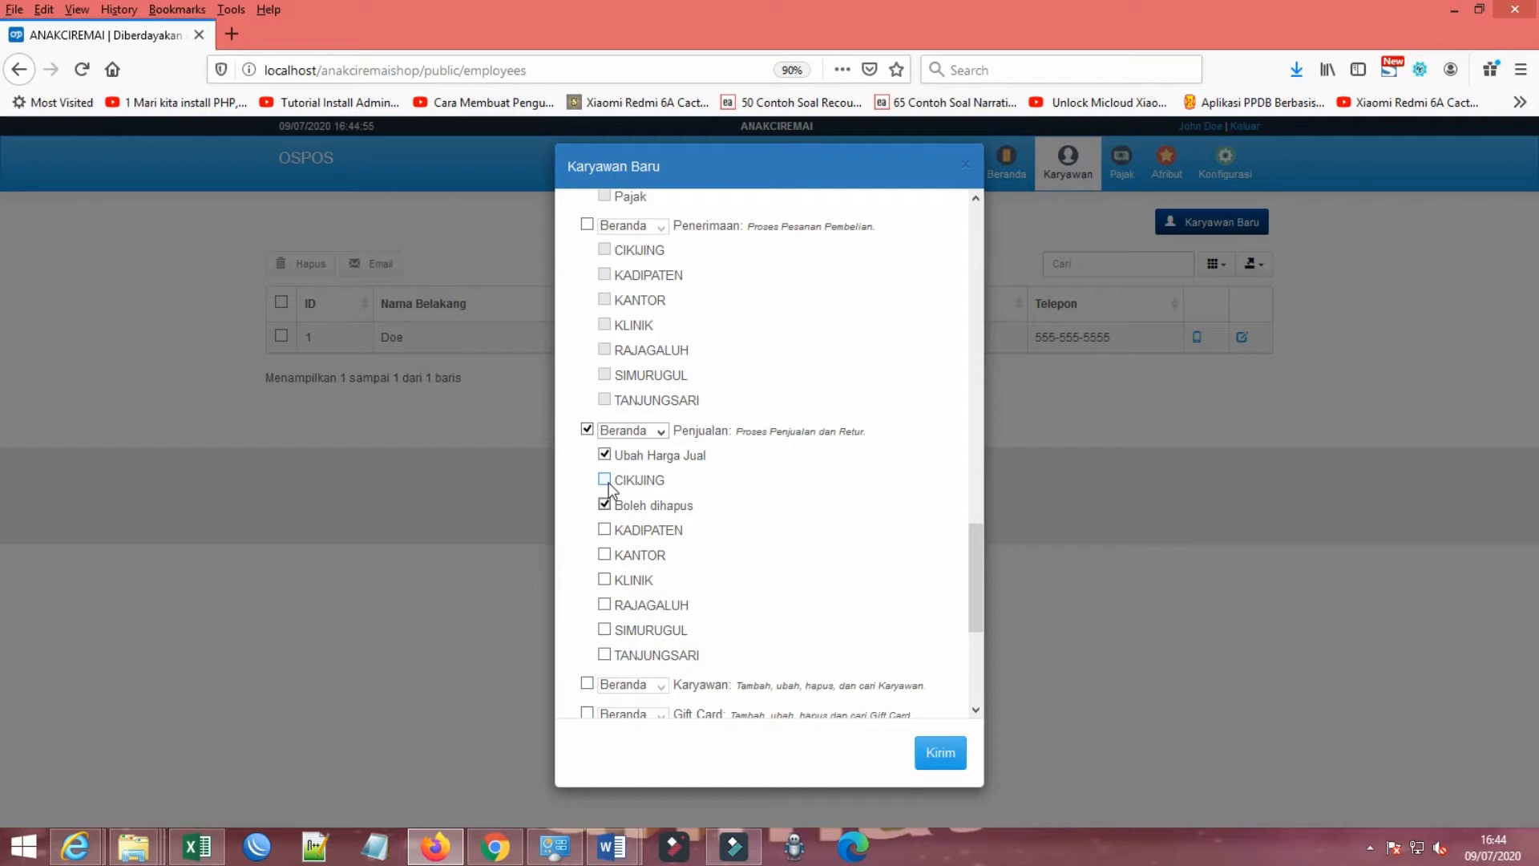
Step: Enable the Penjualan locations KADIPATEN, KANTOR, KLINIK, RAJAGALUH, SIMURUGUL, TANJUNGSARI and CIKIJING for the employee
{"action": "left_click", "coordinate": [606, 532]}
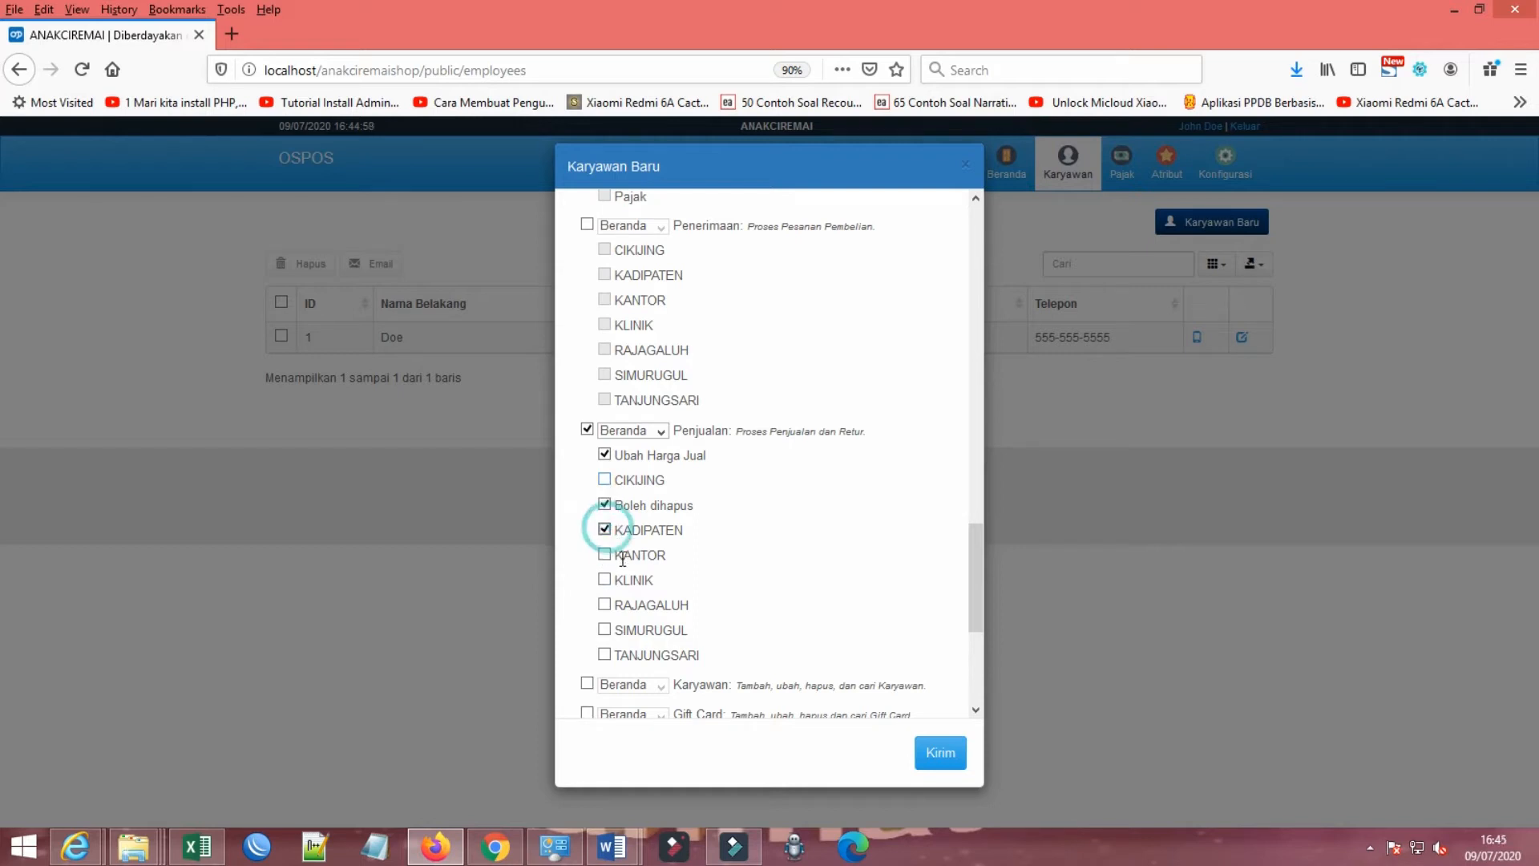
{"action": "left_click", "coordinate": [606, 557]}
{"action": "left_click", "coordinate": [605, 580]}
{"action": "left_click", "coordinate": [605, 605]}
{"action": "left_click", "coordinate": [605, 630]}
{"action": "left_click", "coordinate": [605, 655]}
{"action": "left_click", "coordinate": [605, 479]}
Step: Grant access to the Gift Card and Messages modules and submit the new employee record
{"action": "scroll", "coordinate": [590, 521], "scroll_direction": "down", "scroll_amount": 3}
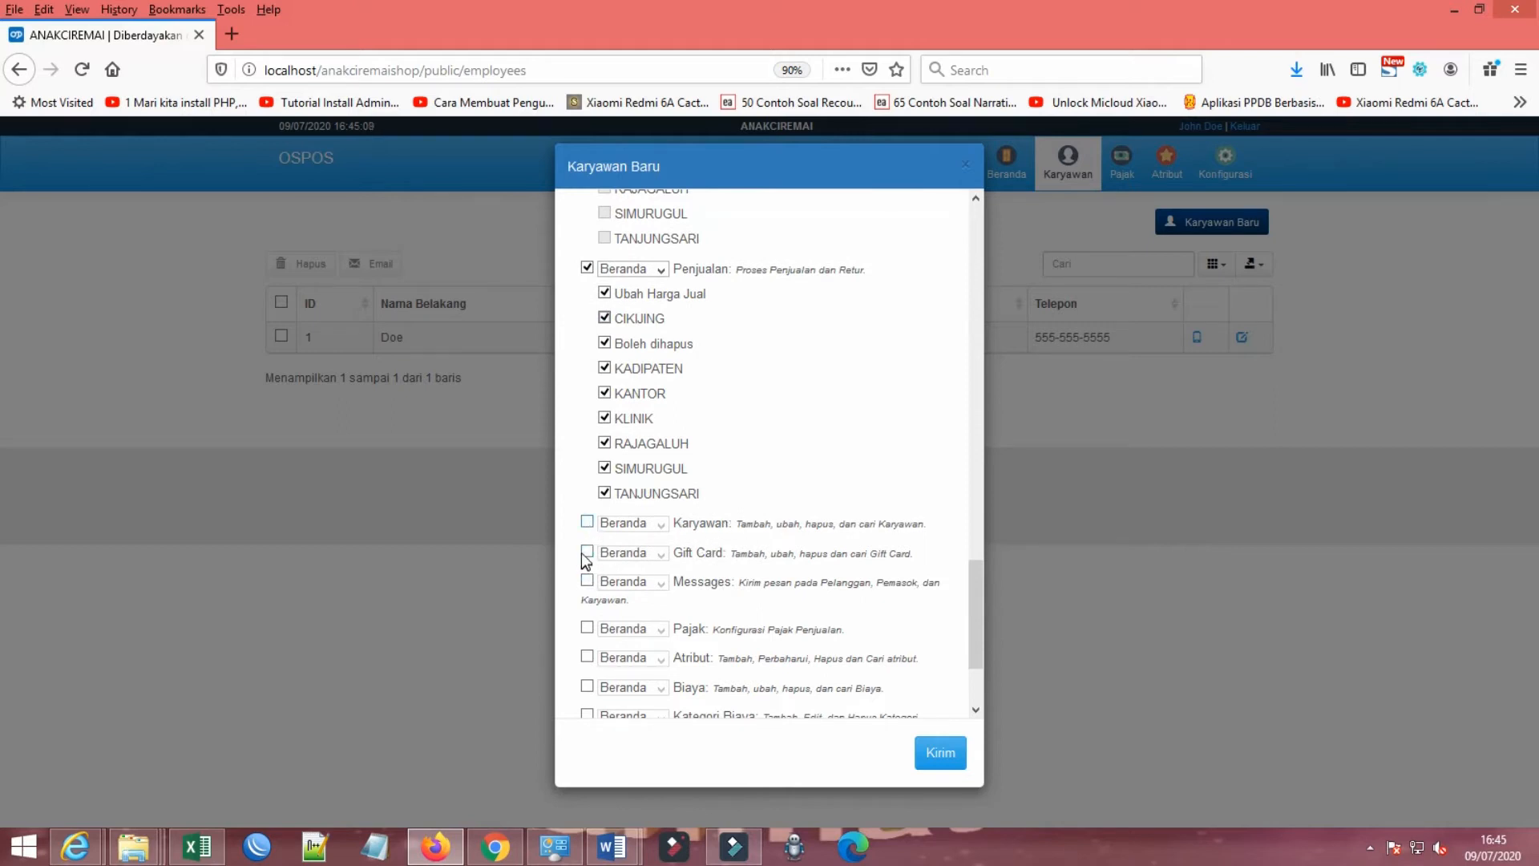
{"action": "left_click", "coordinate": [586, 553]}
{"action": "scroll", "coordinate": [734, 551], "scroll_direction": "down", "scroll_amount": 2}
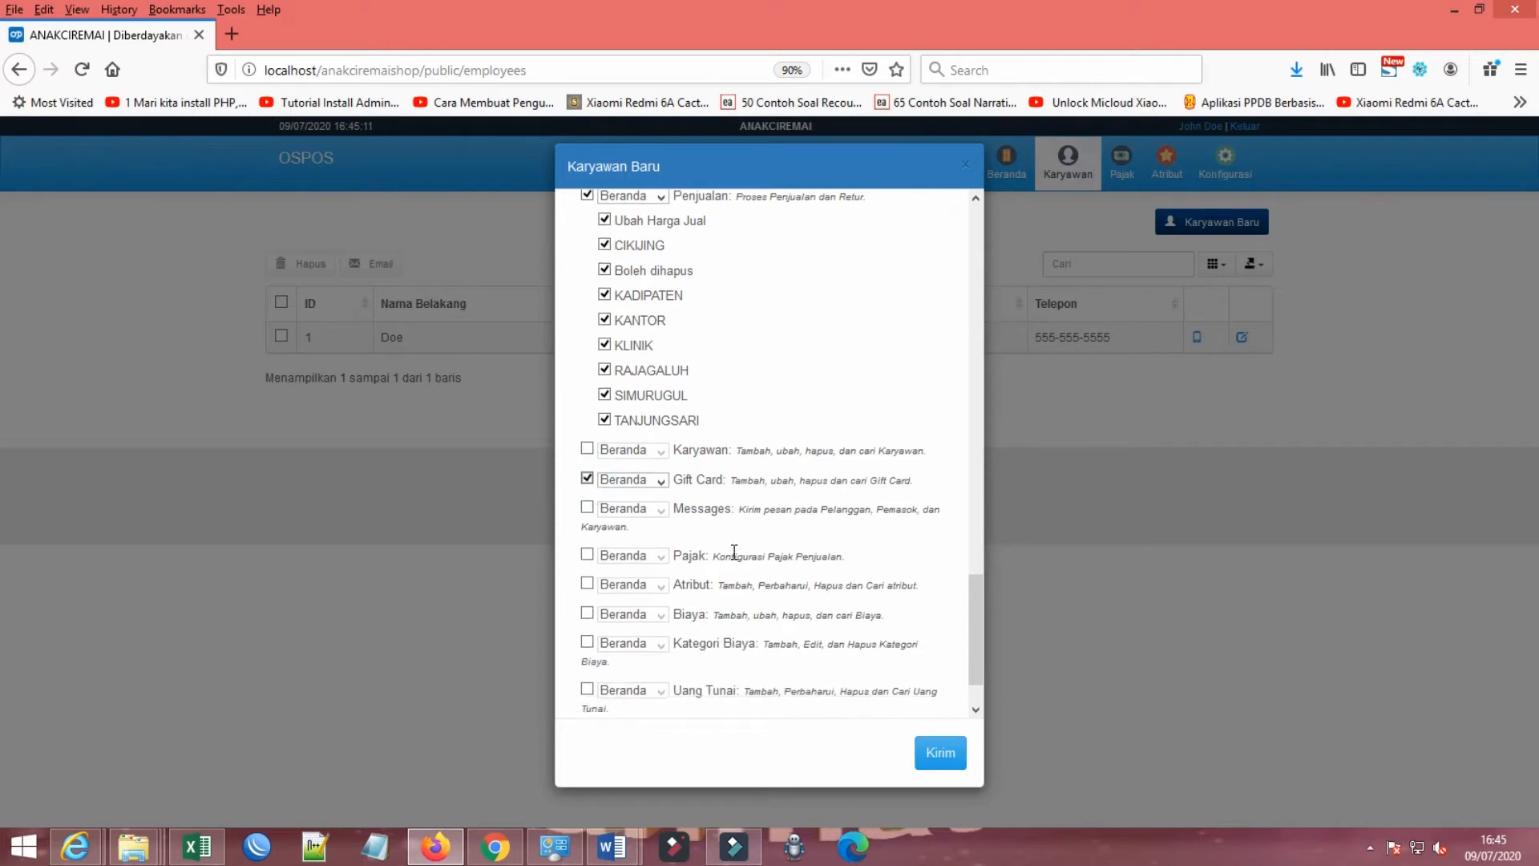
{"action": "left_click", "coordinate": [586, 500]}
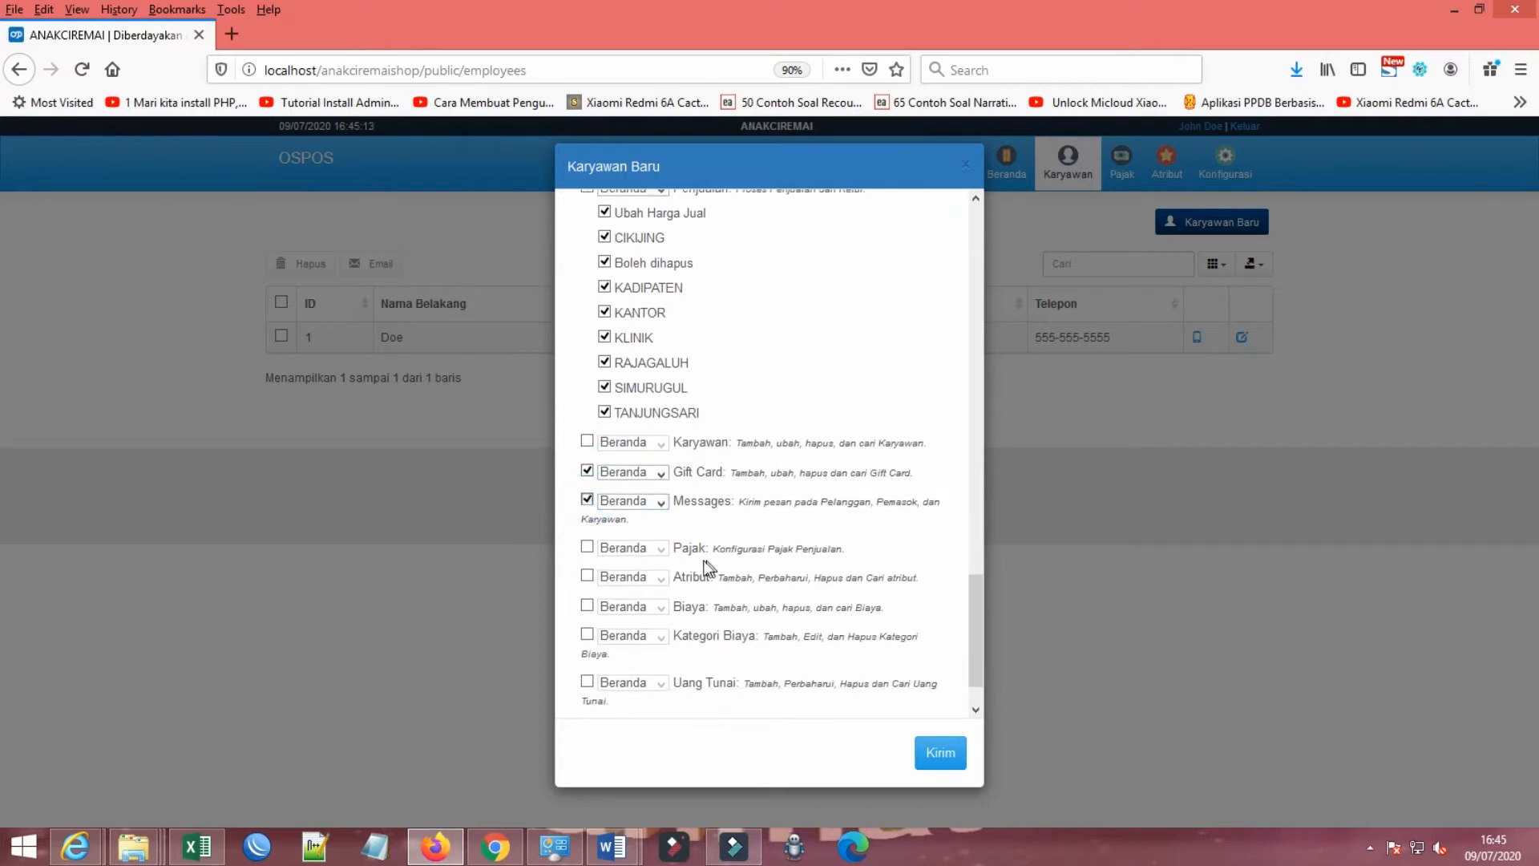
{"action": "scroll", "coordinate": [754, 572], "scroll_direction": "down", "scroll_amount": 2}
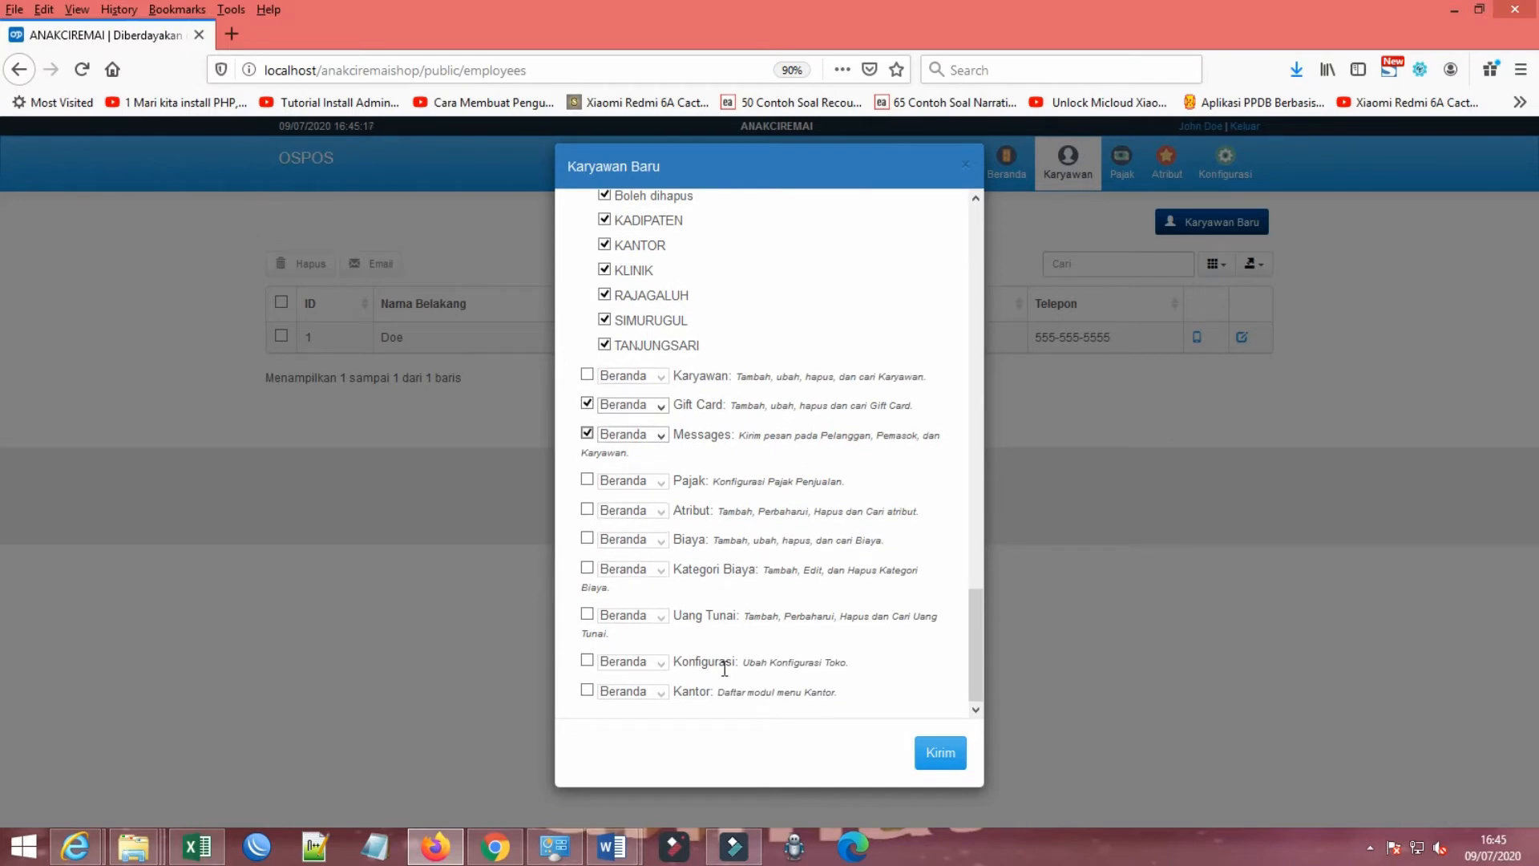
{"action": "left_click", "coordinate": [938, 760]}
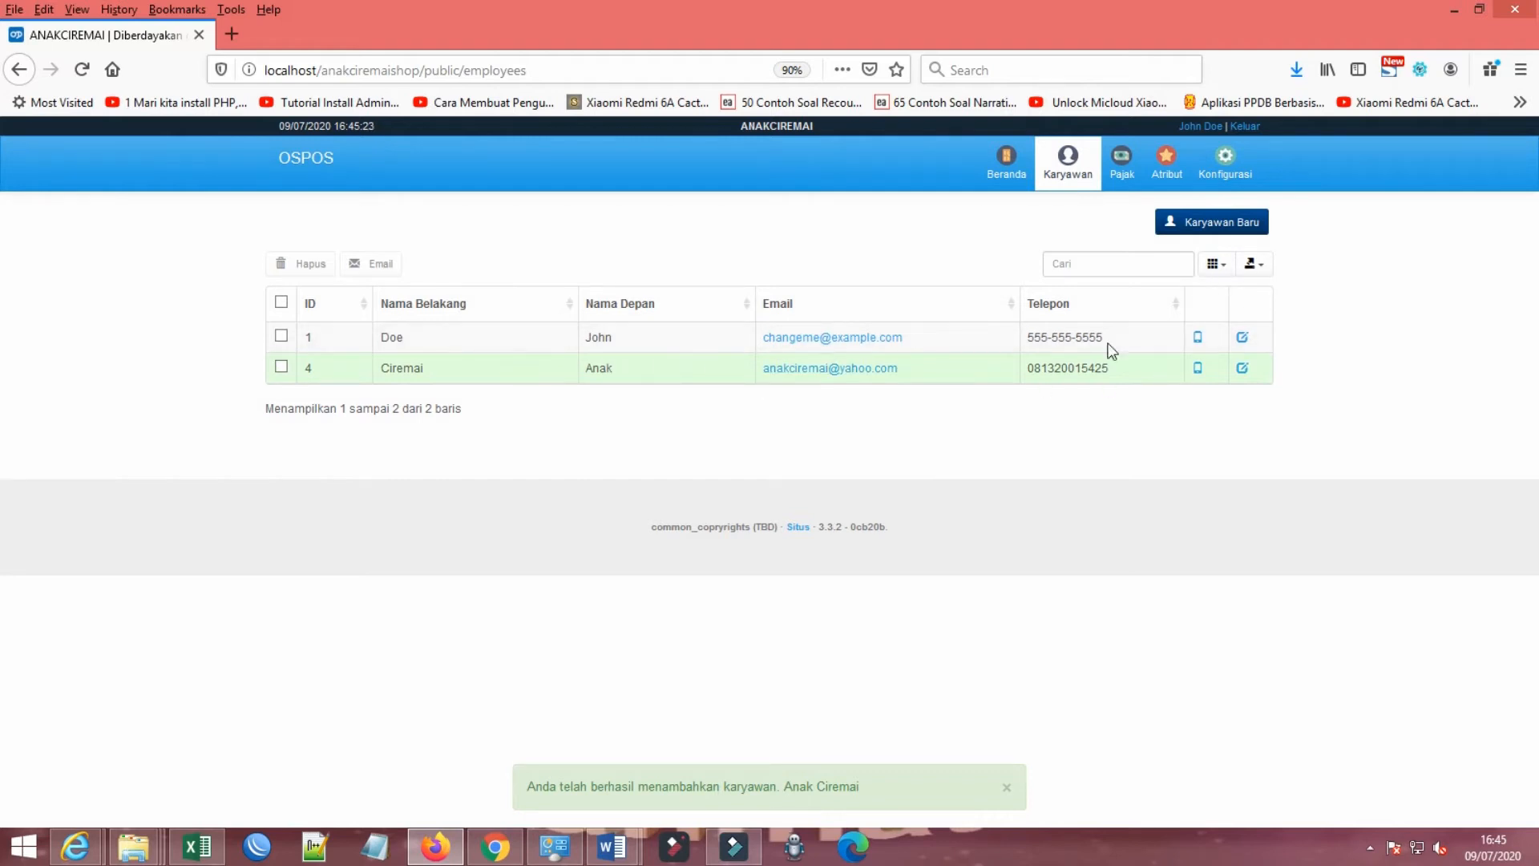
Step: Log out of the current account and enter the new employee's username on the login page
{"action": "left_click", "coordinate": [1242, 129]}
{"action": "left_click", "coordinate": [533, 312]}
{"action": "left_click", "coordinate": [688, 293]}
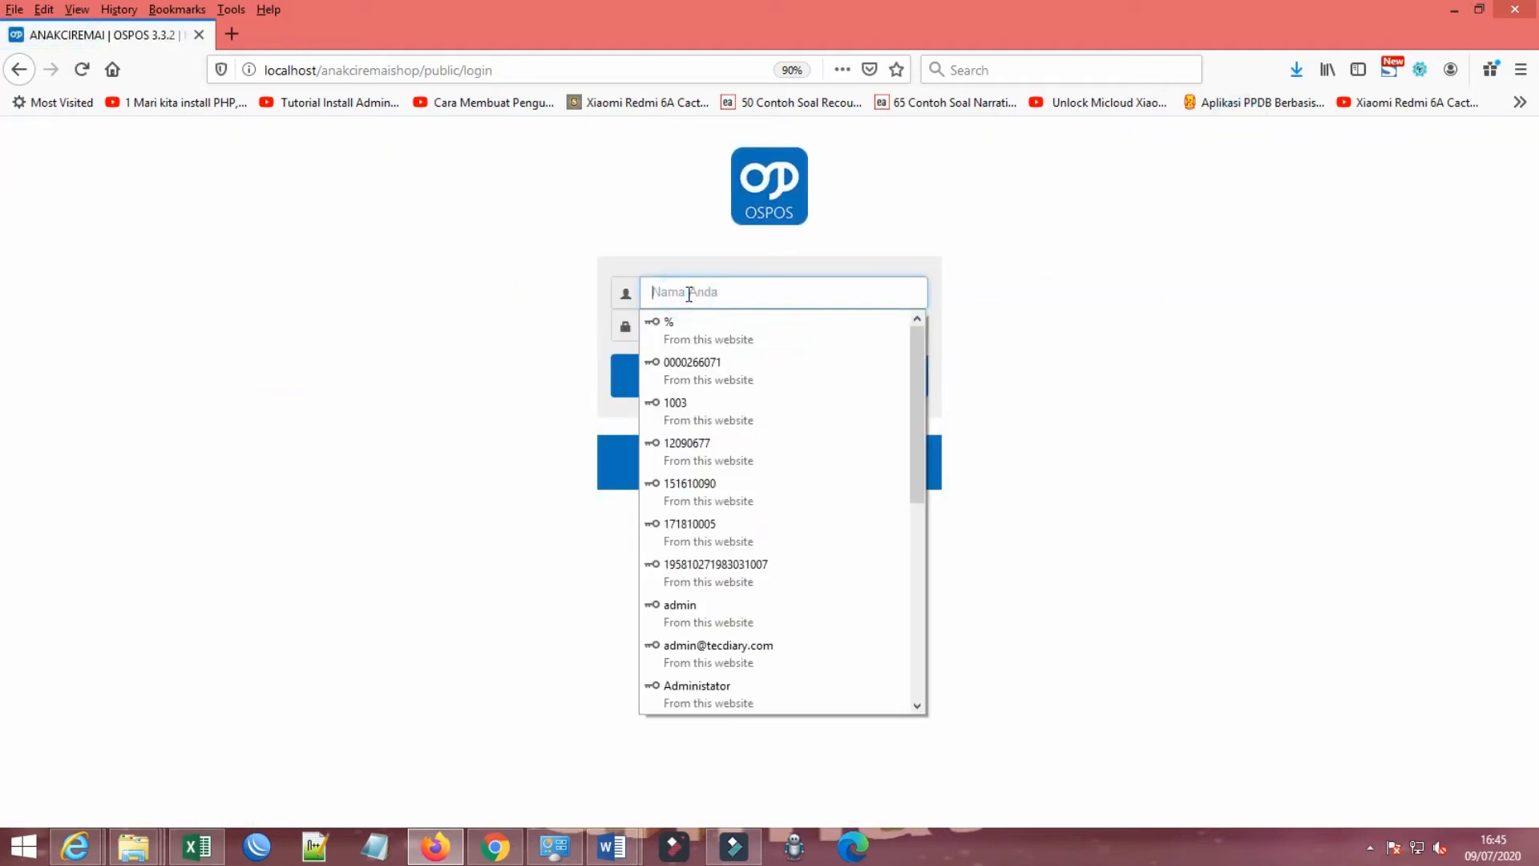
{"action": "type", "text": "anakcirema"}
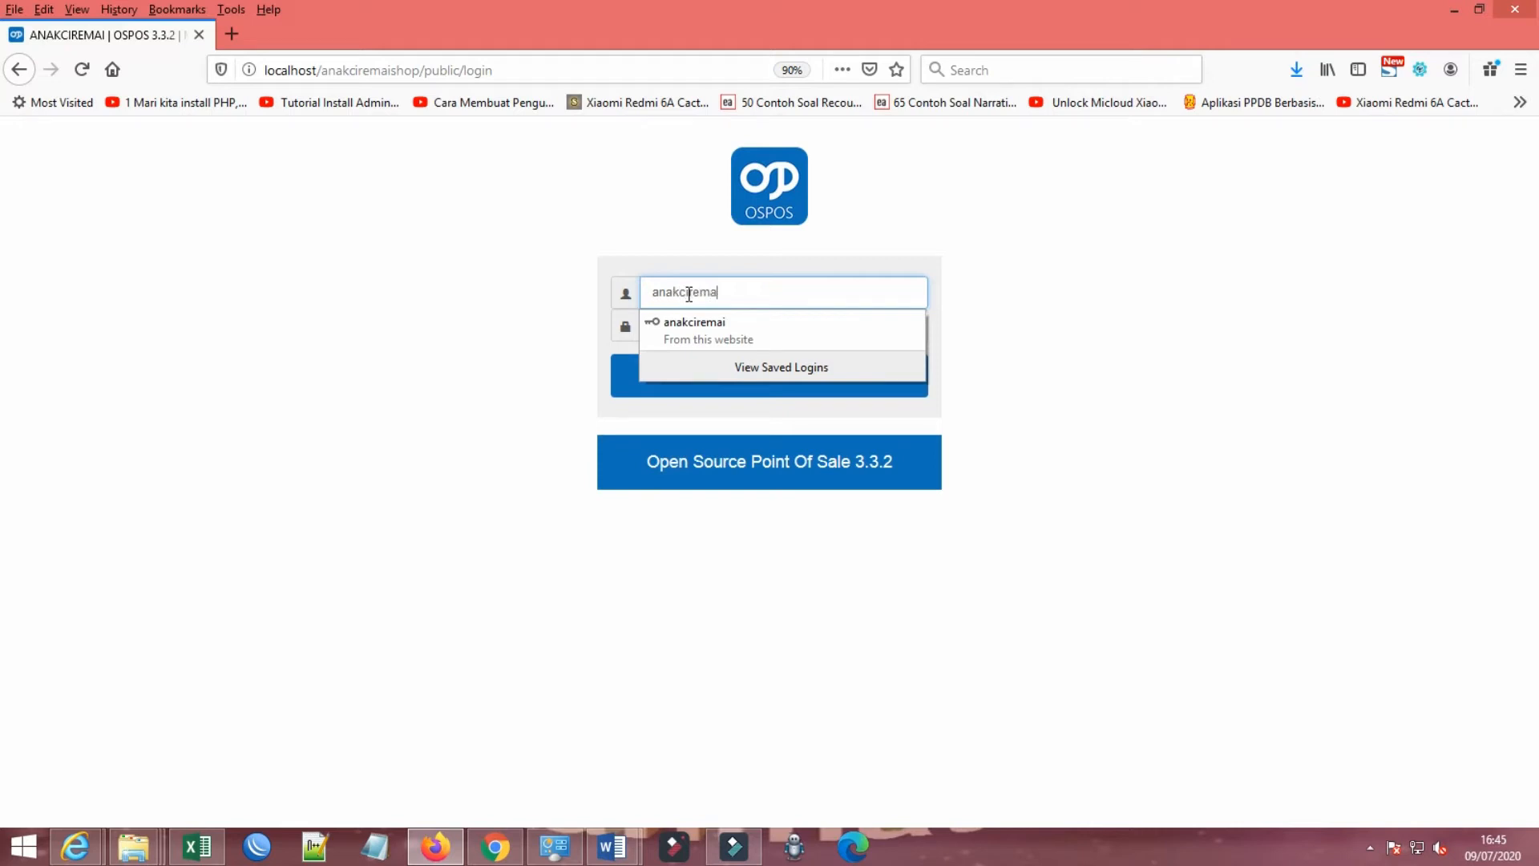
{"action": "type", "text": "i"}
{"action": "key", "text": "Tab"}
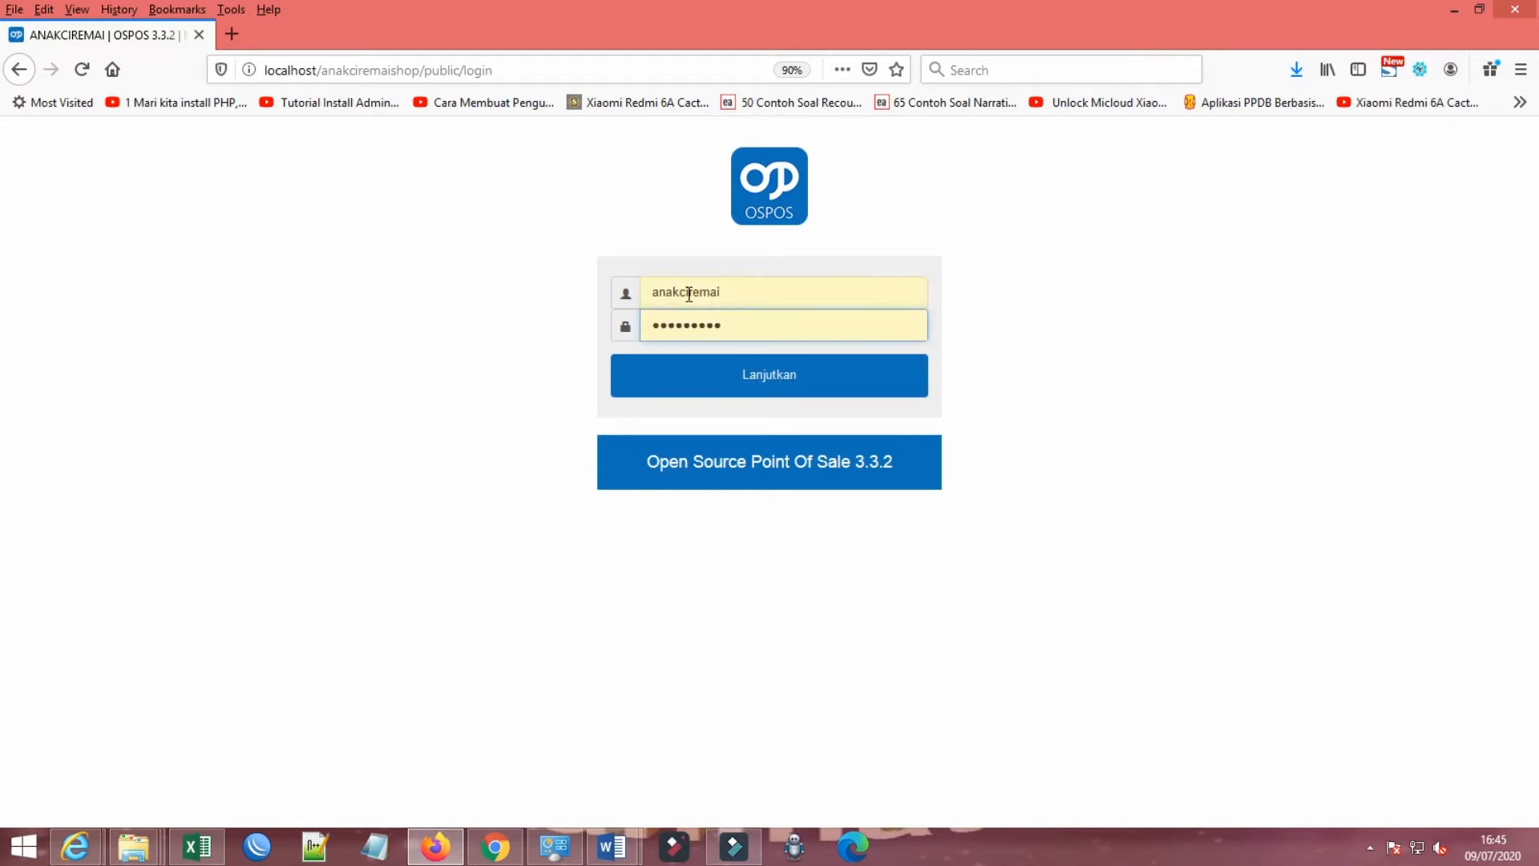
Step: Correct the new employee's account password and log in
{"action": "key", "text": "BackSpace"}
{"action": "key", "text": "BackSpace"}
{"action": "key", "text": "BackSpace"}
{"action": "key", "text": "BackSpace"}
{"action": "key", "text": "BackSpace"}
{"action": "key", "text": "BackSpace"}
{"action": "key", "text": "BackSpace"}
{"action": "key", "text": "BackSpace"}
{"action": "key", "text": "BackSpace"}
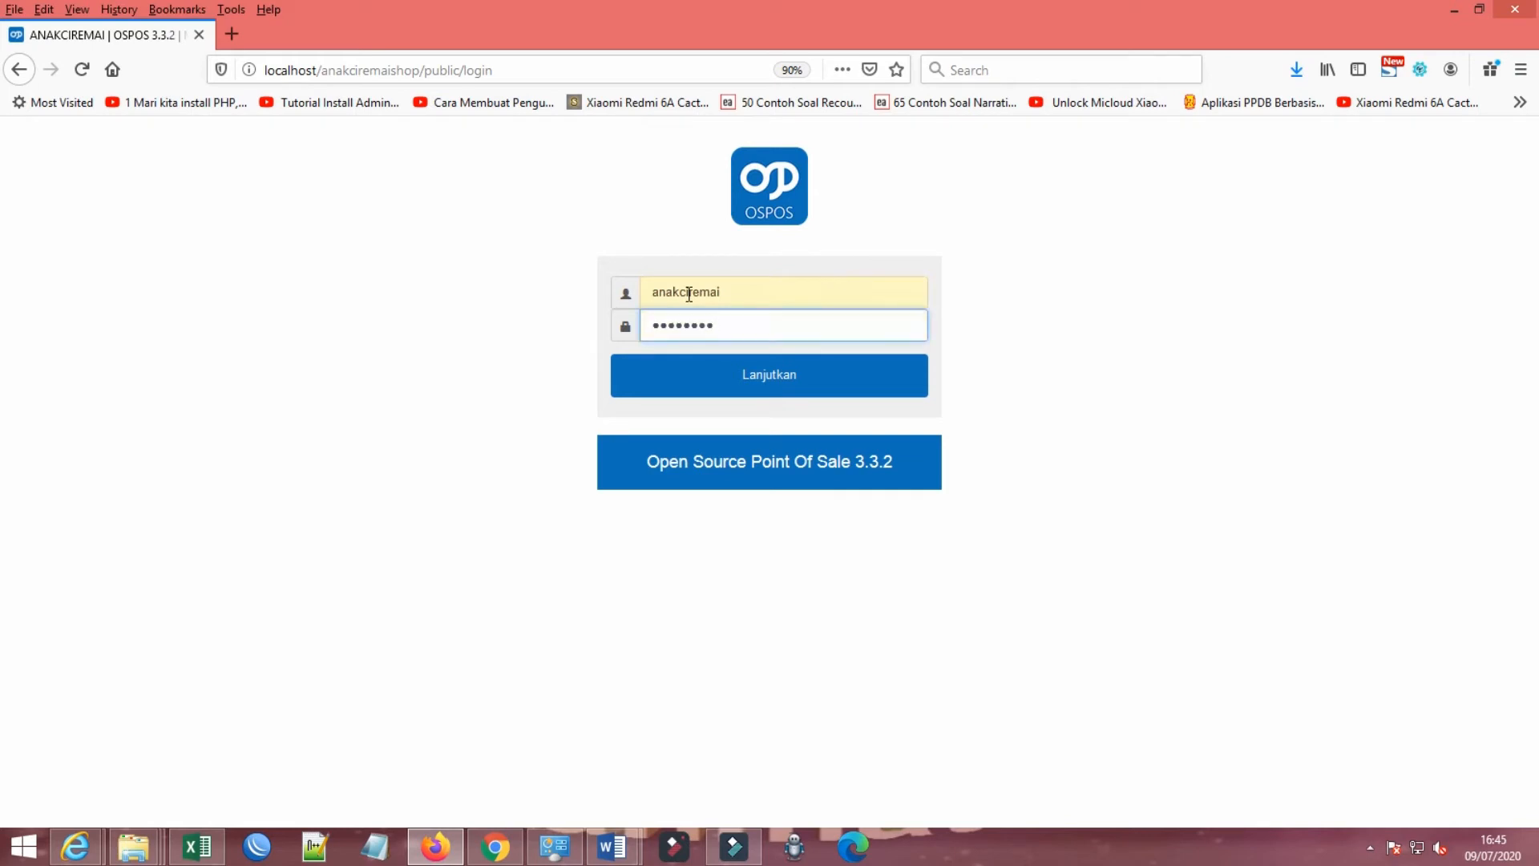
{"action": "type", "text": "••"}
{"action": "left_click", "coordinate": [706, 381]}
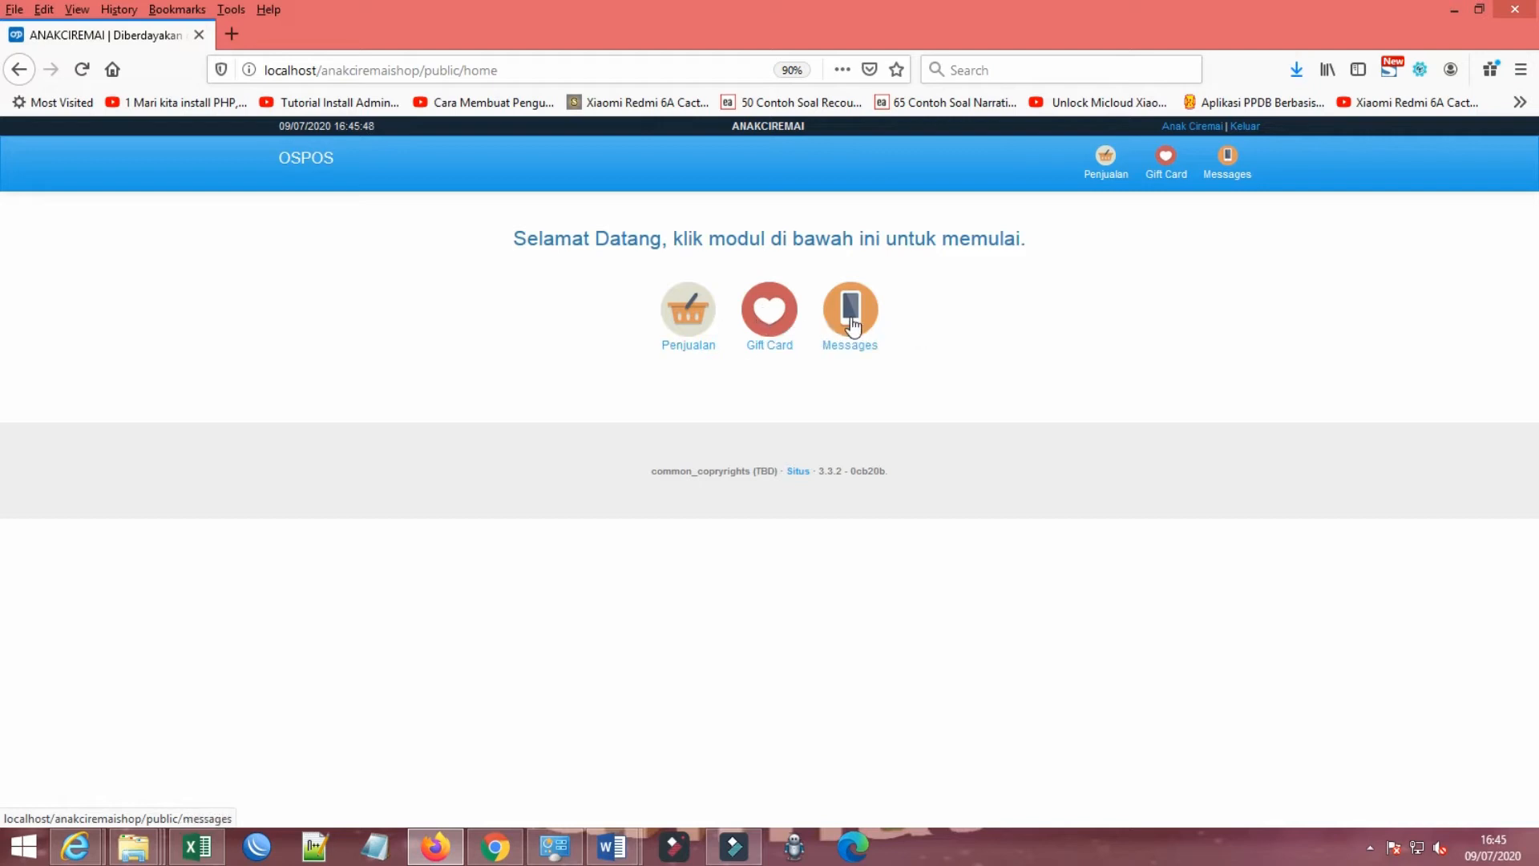
Step: Open the Penjualan module and examine its table choices, stock locations and the list of suspended sales
{"action": "left_click", "coordinate": [688, 317]}
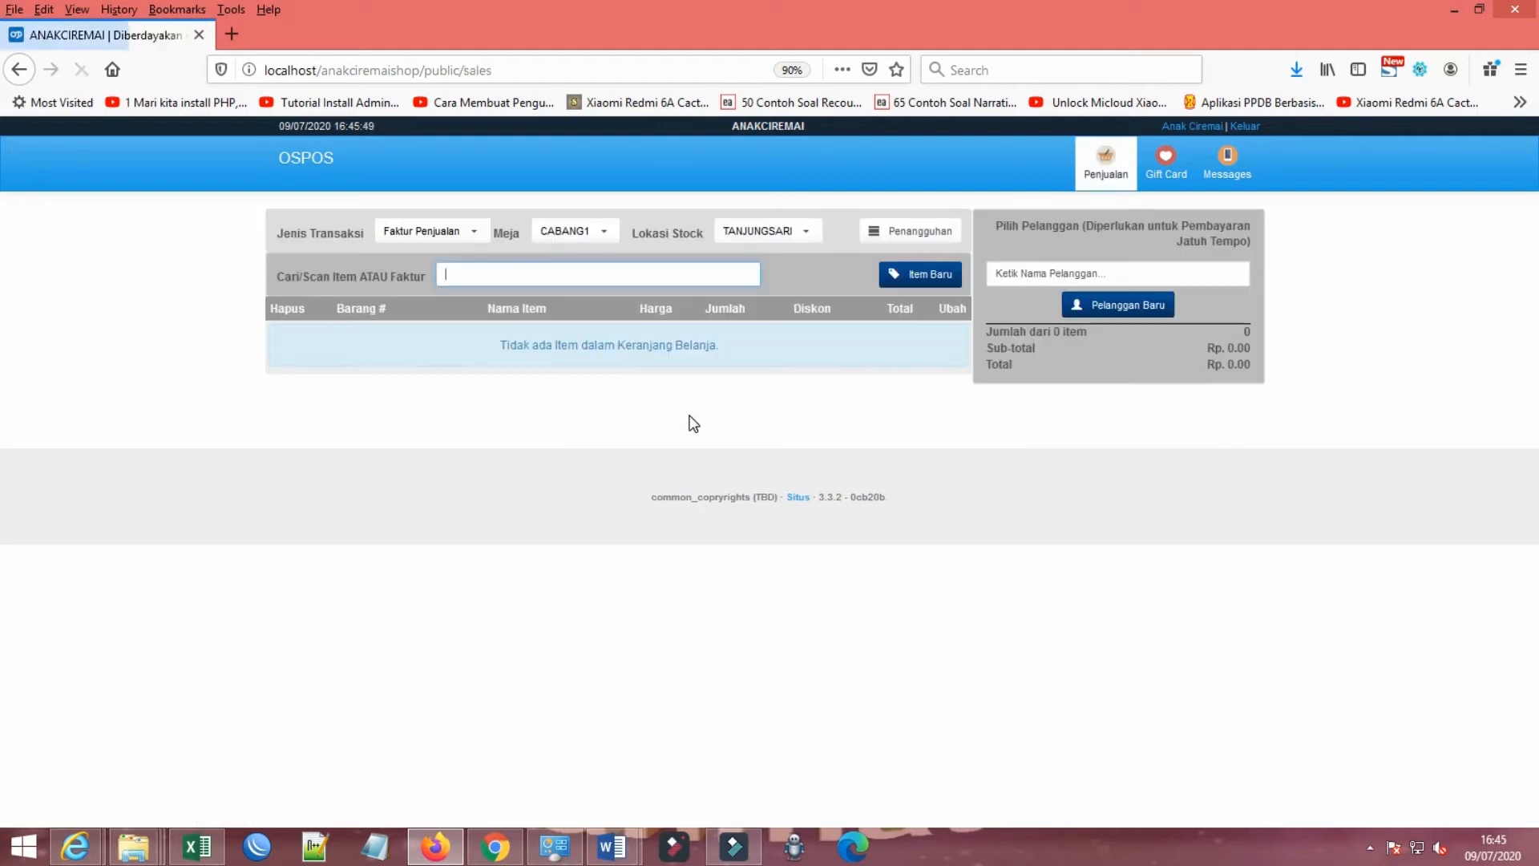
{"action": "left_click", "coordinate": [564, 232]}
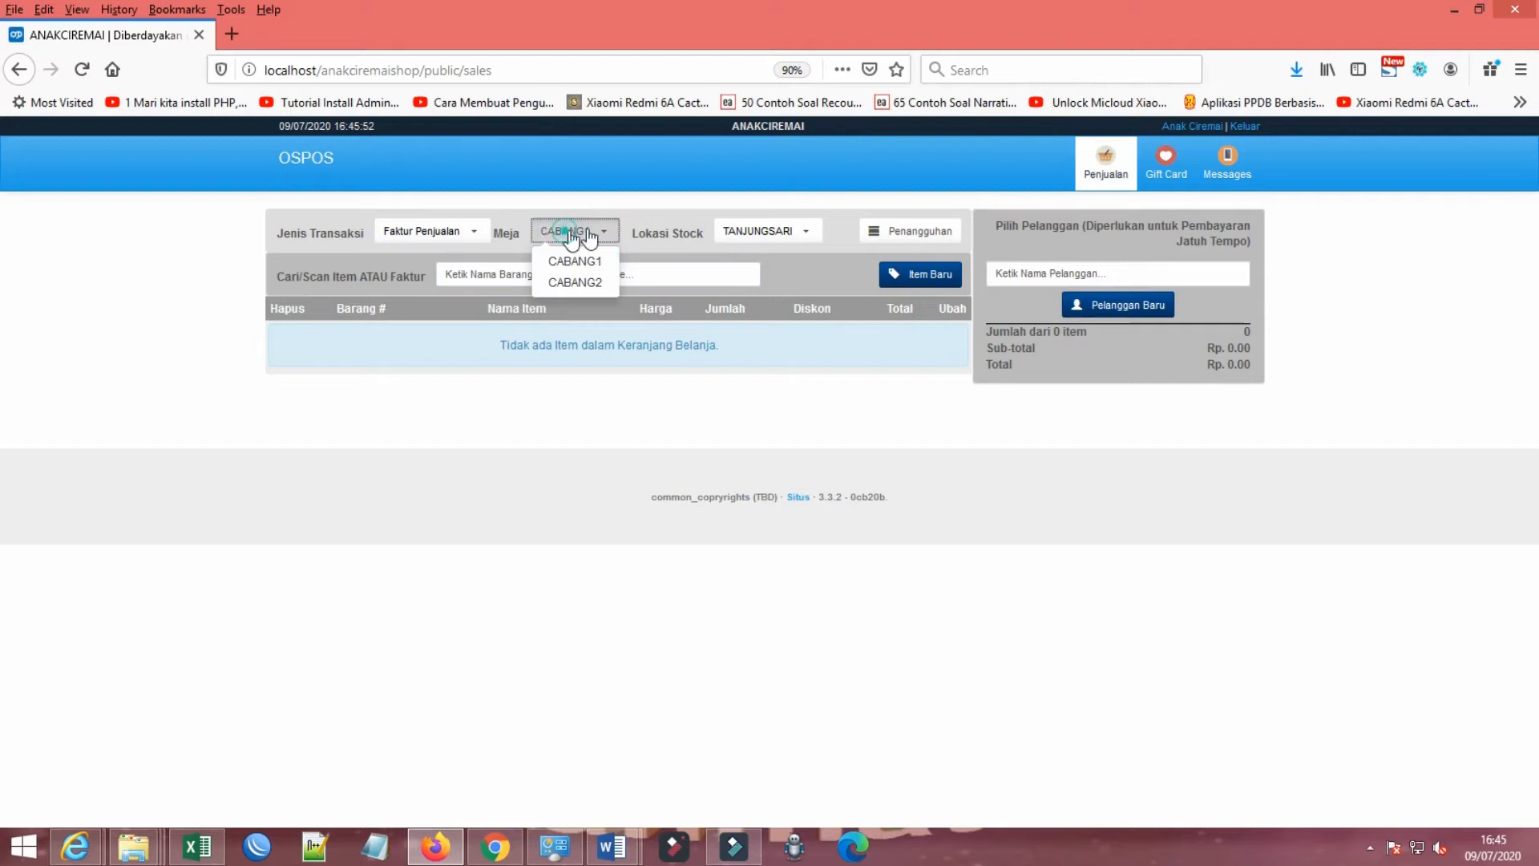
{"action": "left_click", "coordinate": [754, 233]}
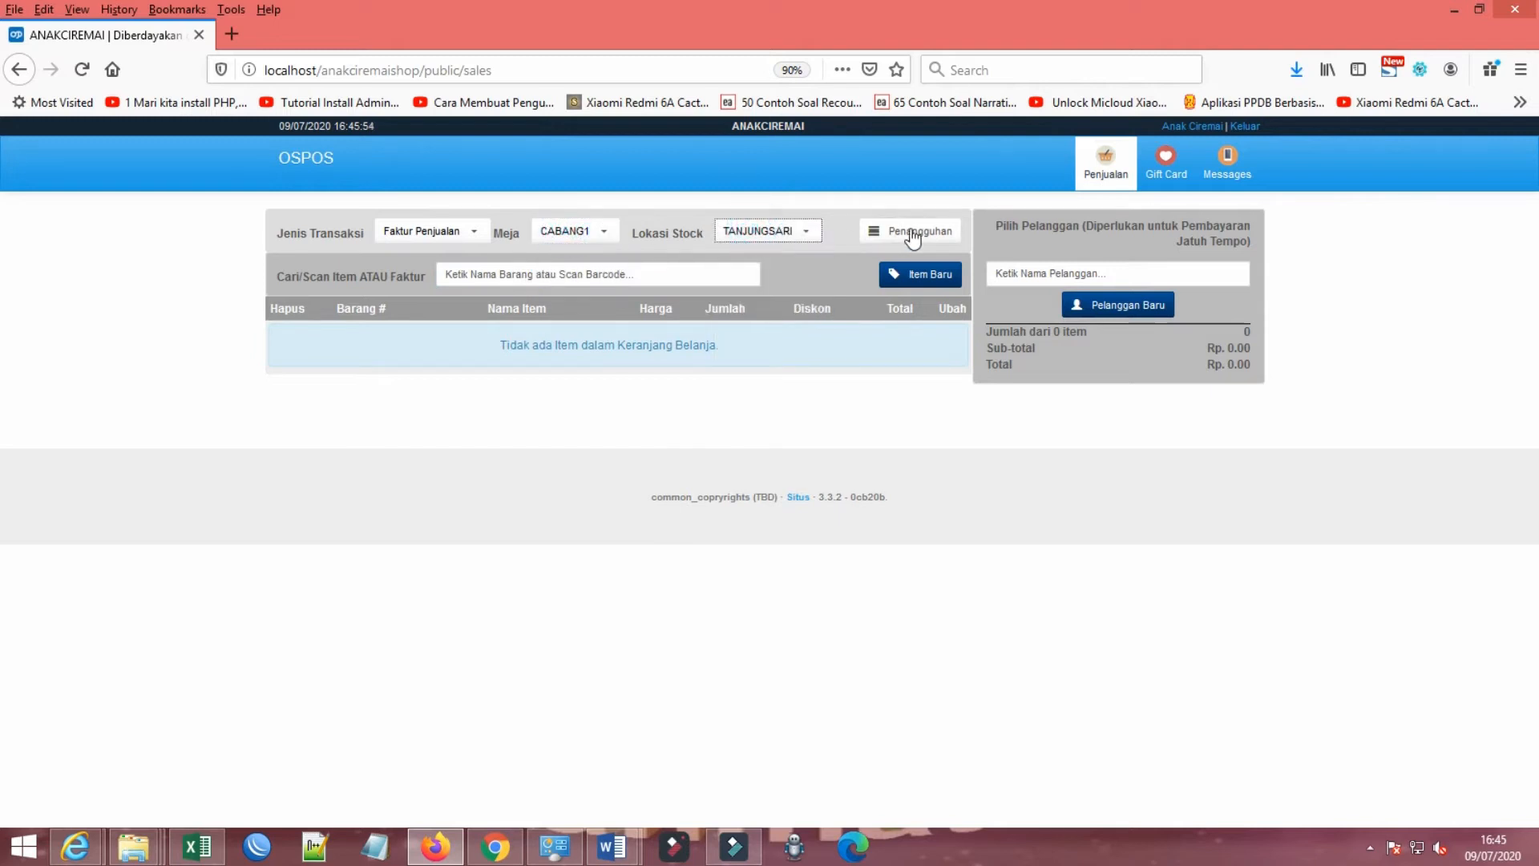
{"action": "left_click", "coordinate": [911, 231]}
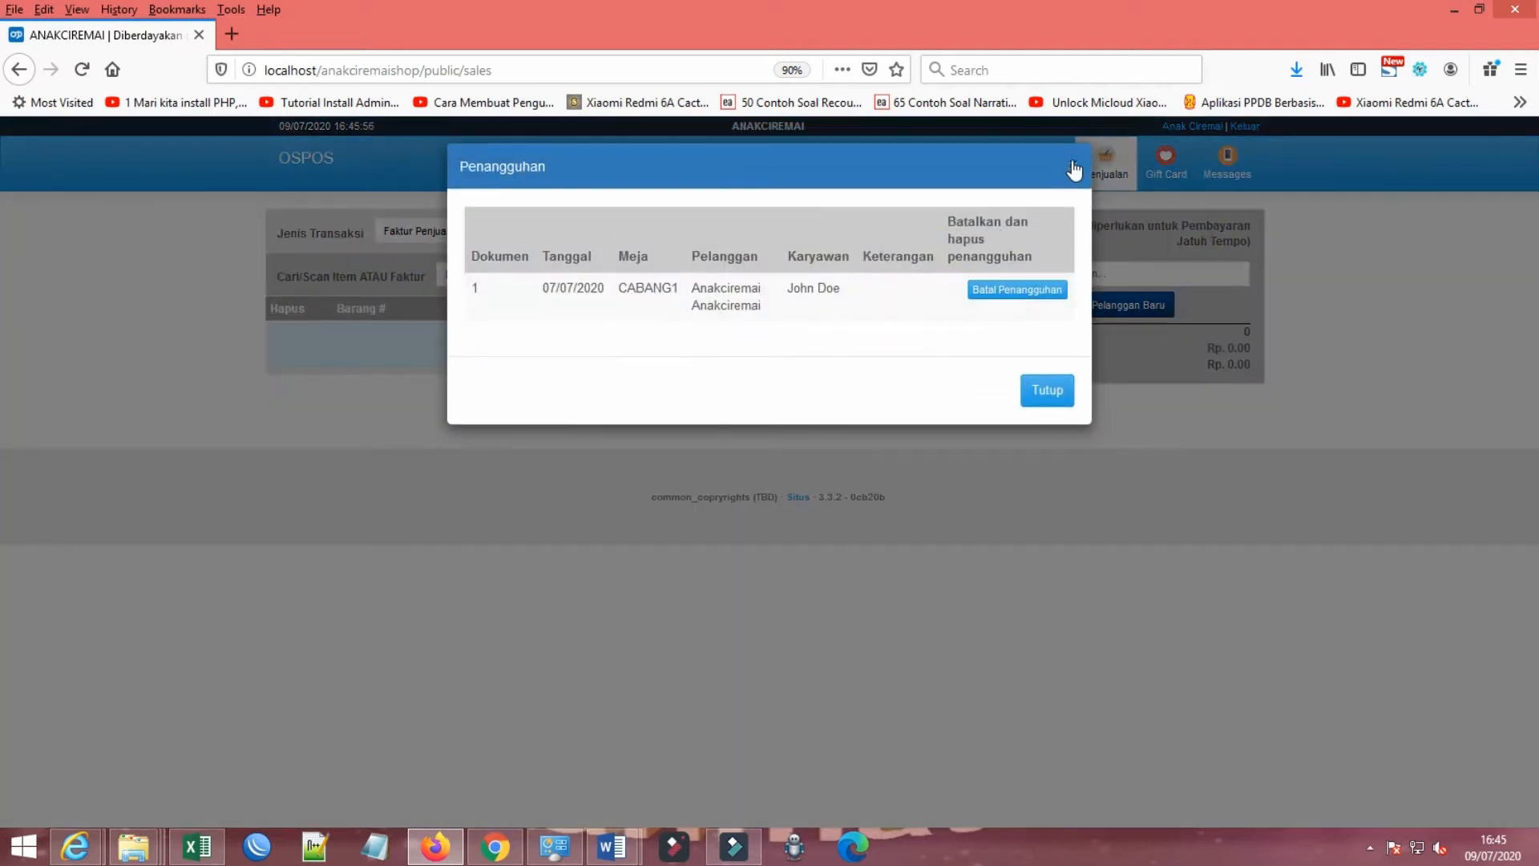
{"action": "left_click", "coordinate": [1073, 167]}
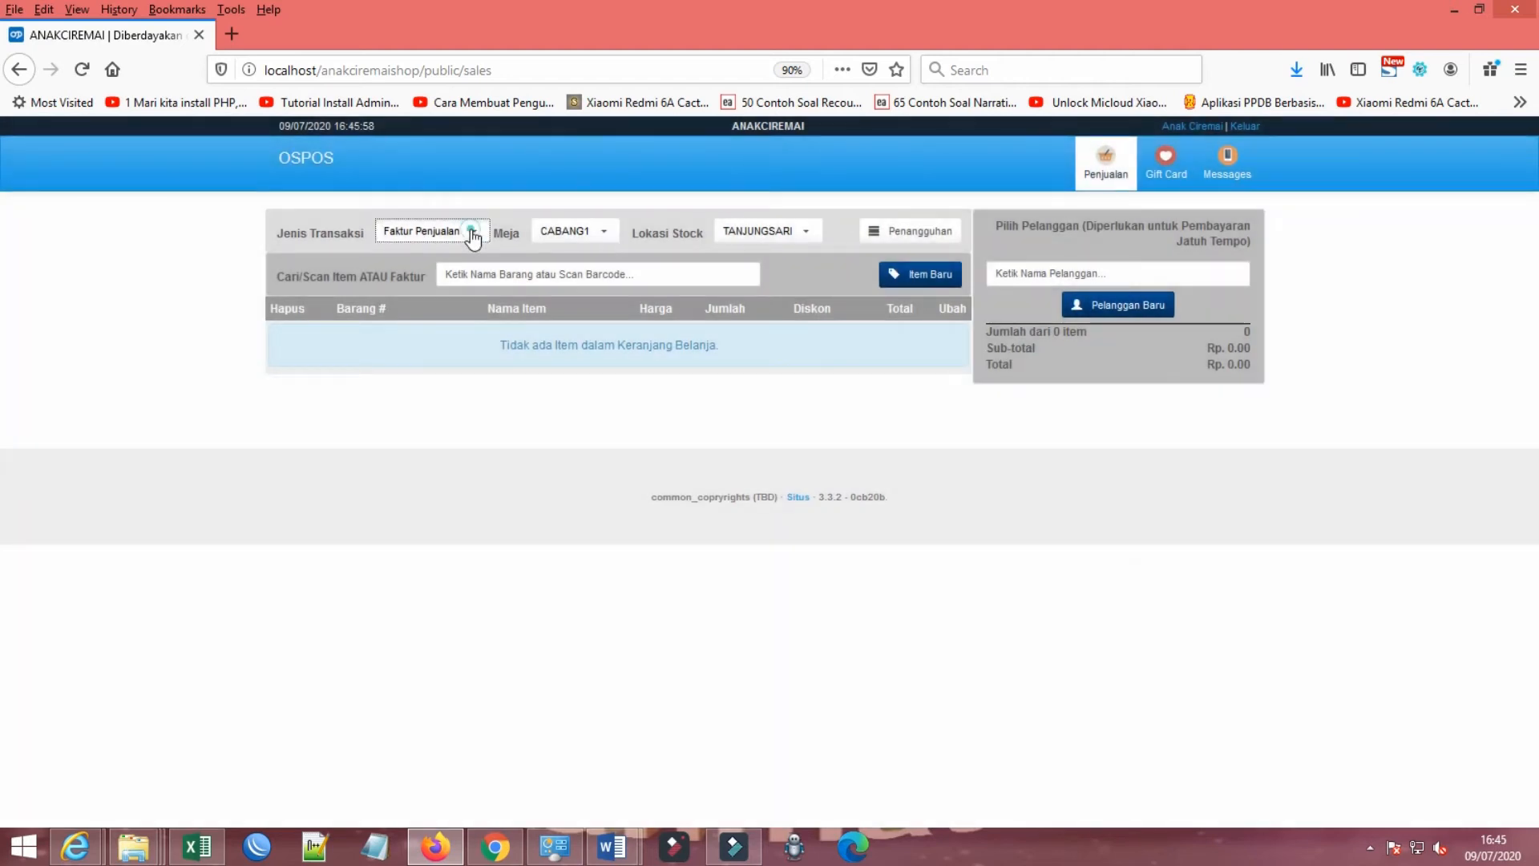
Step: Set the sale's transaction type to Faktur and try to add a new customer
{"action": "left_click", "coordinate": [474, 233]}
{"action": "left_click", "coordinate": [436, 303]}
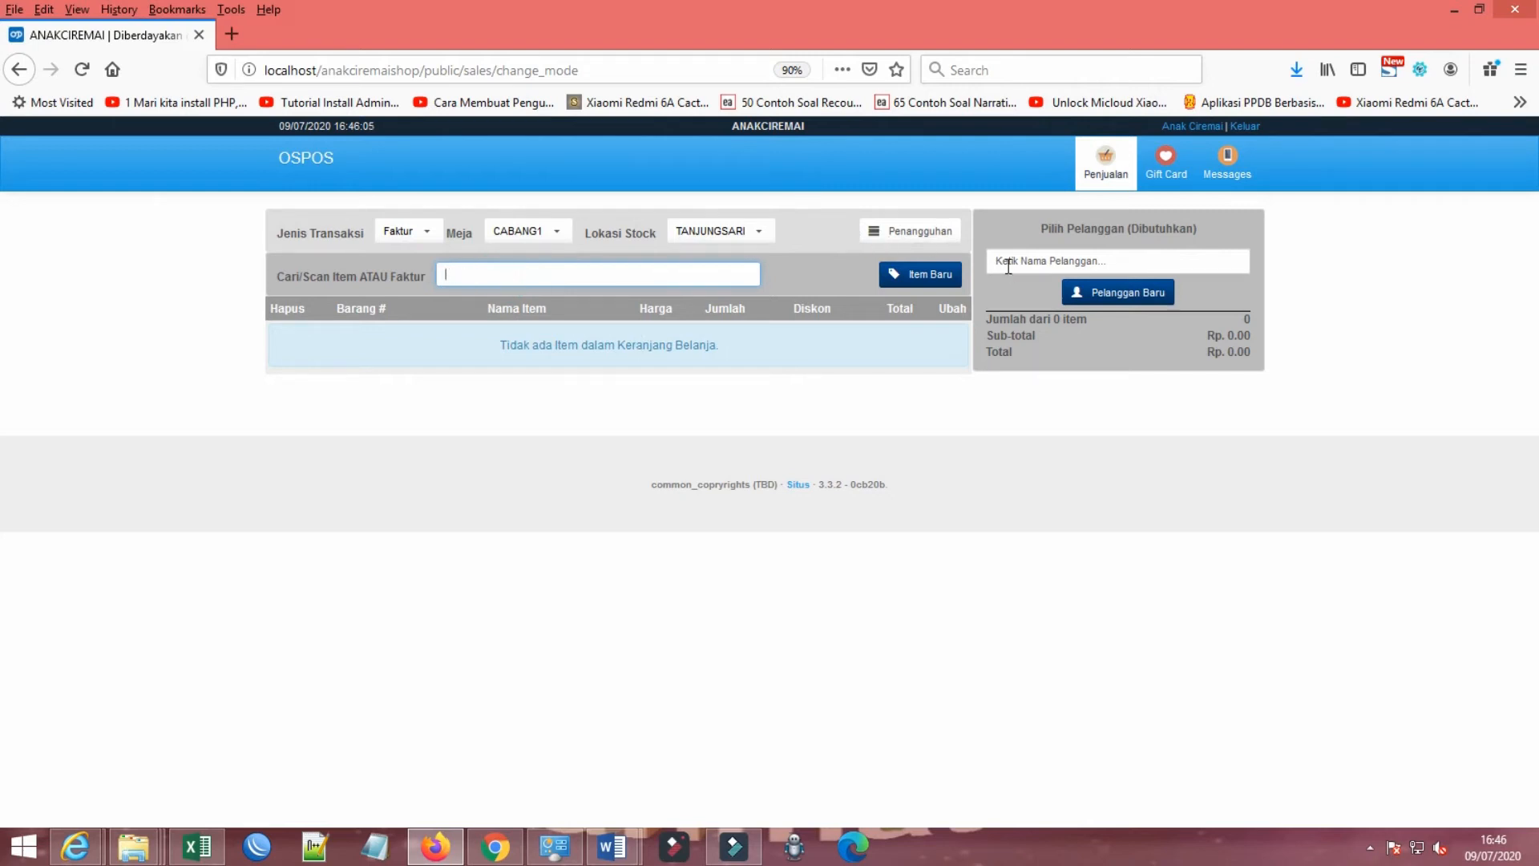
{"action": "left_click", "coordinate": [1049, 268]}
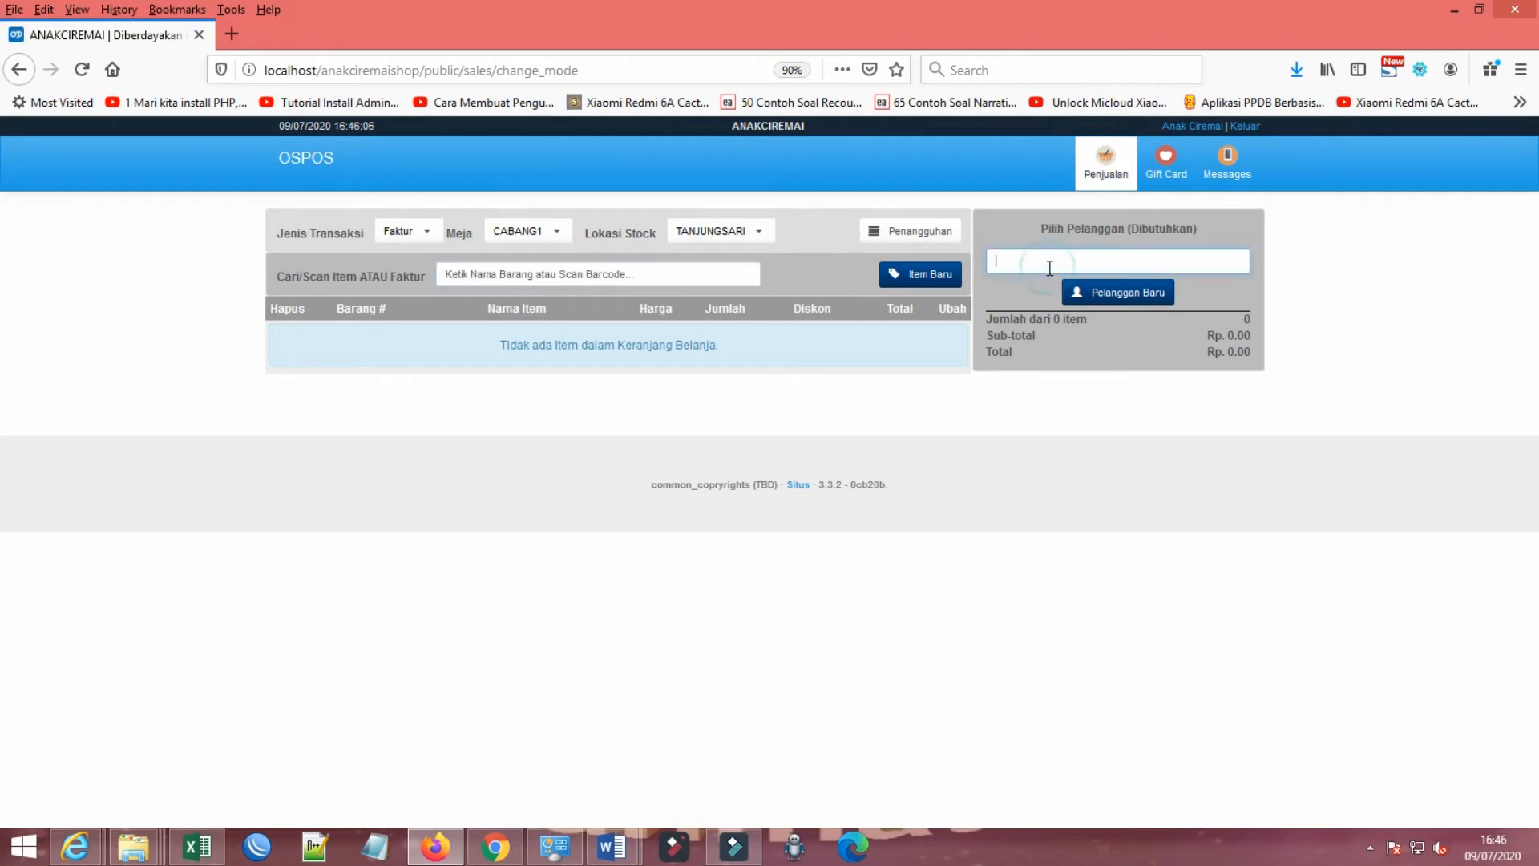
{"action": "left_click", "coordinate": [1129, 302]}
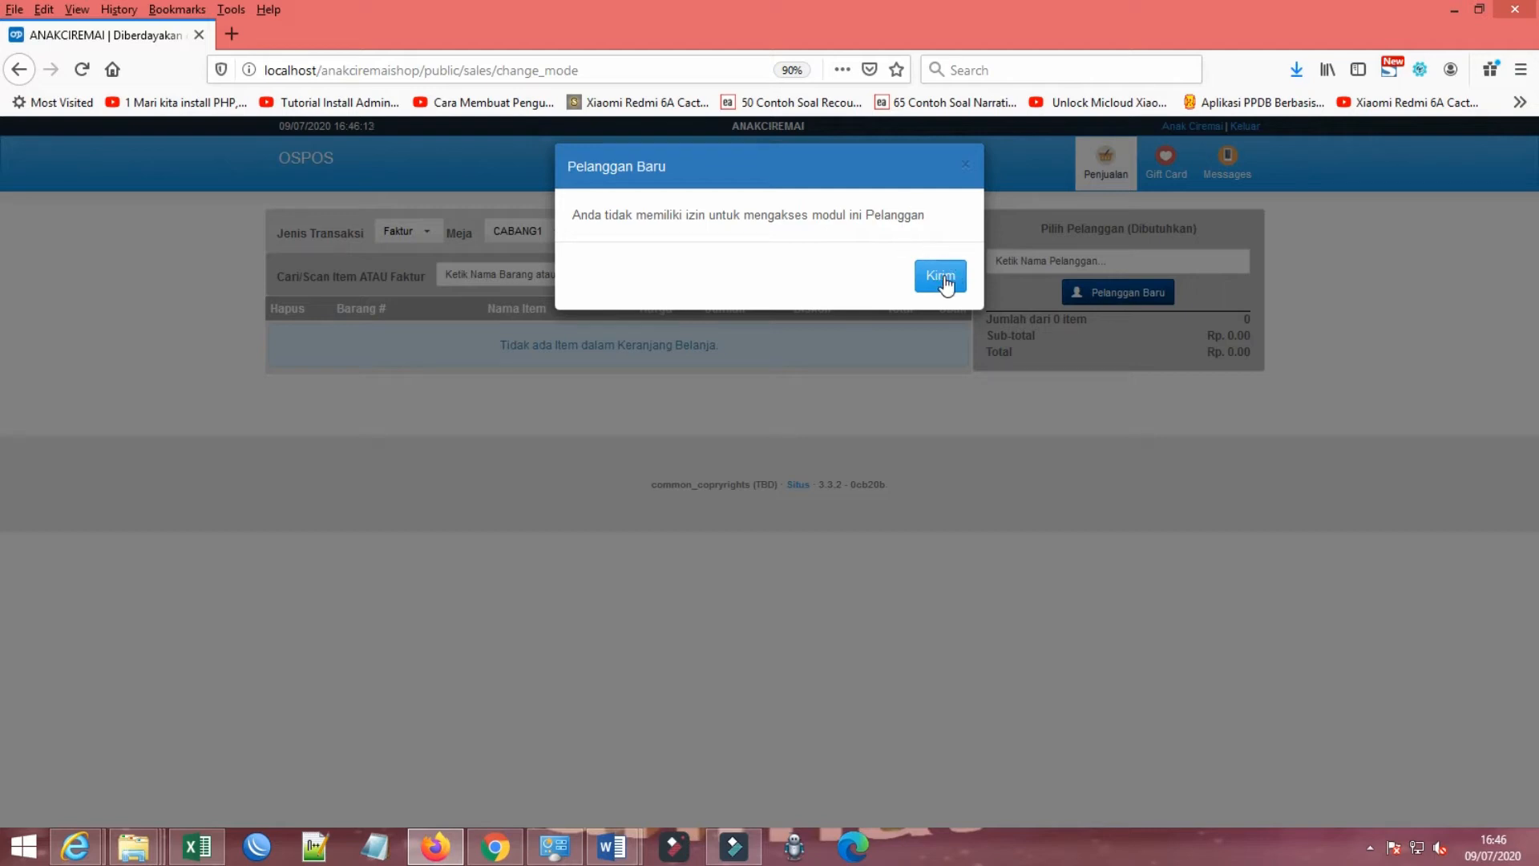
{"action": "left_click", "coordinate": [966, 165]}
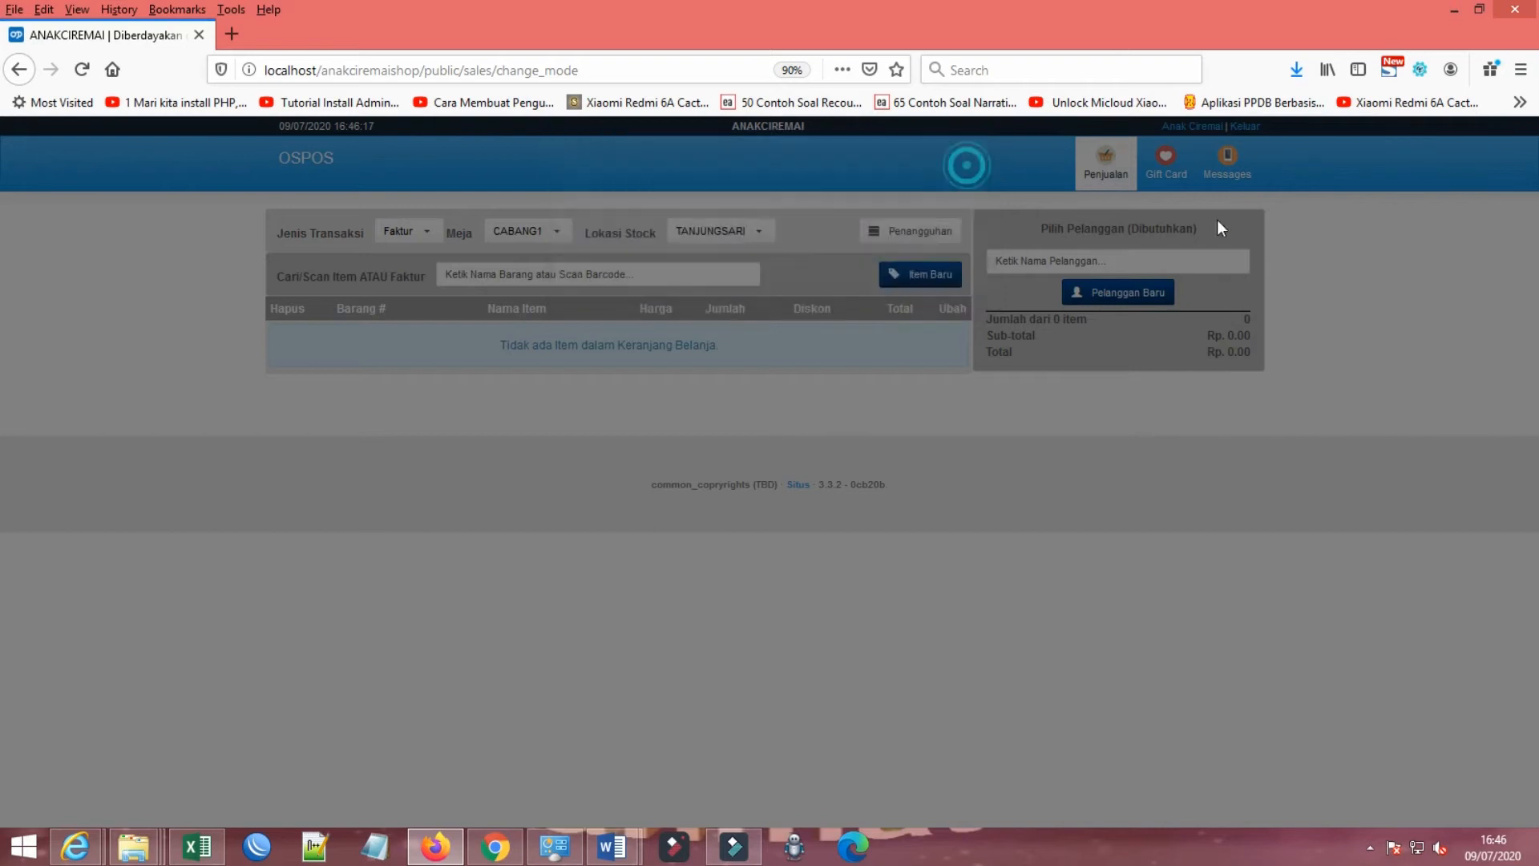
Step: Log out of the employee account and log back in with the saved admin login
{"action": "left_click", "coordinate": [1245, 126]}
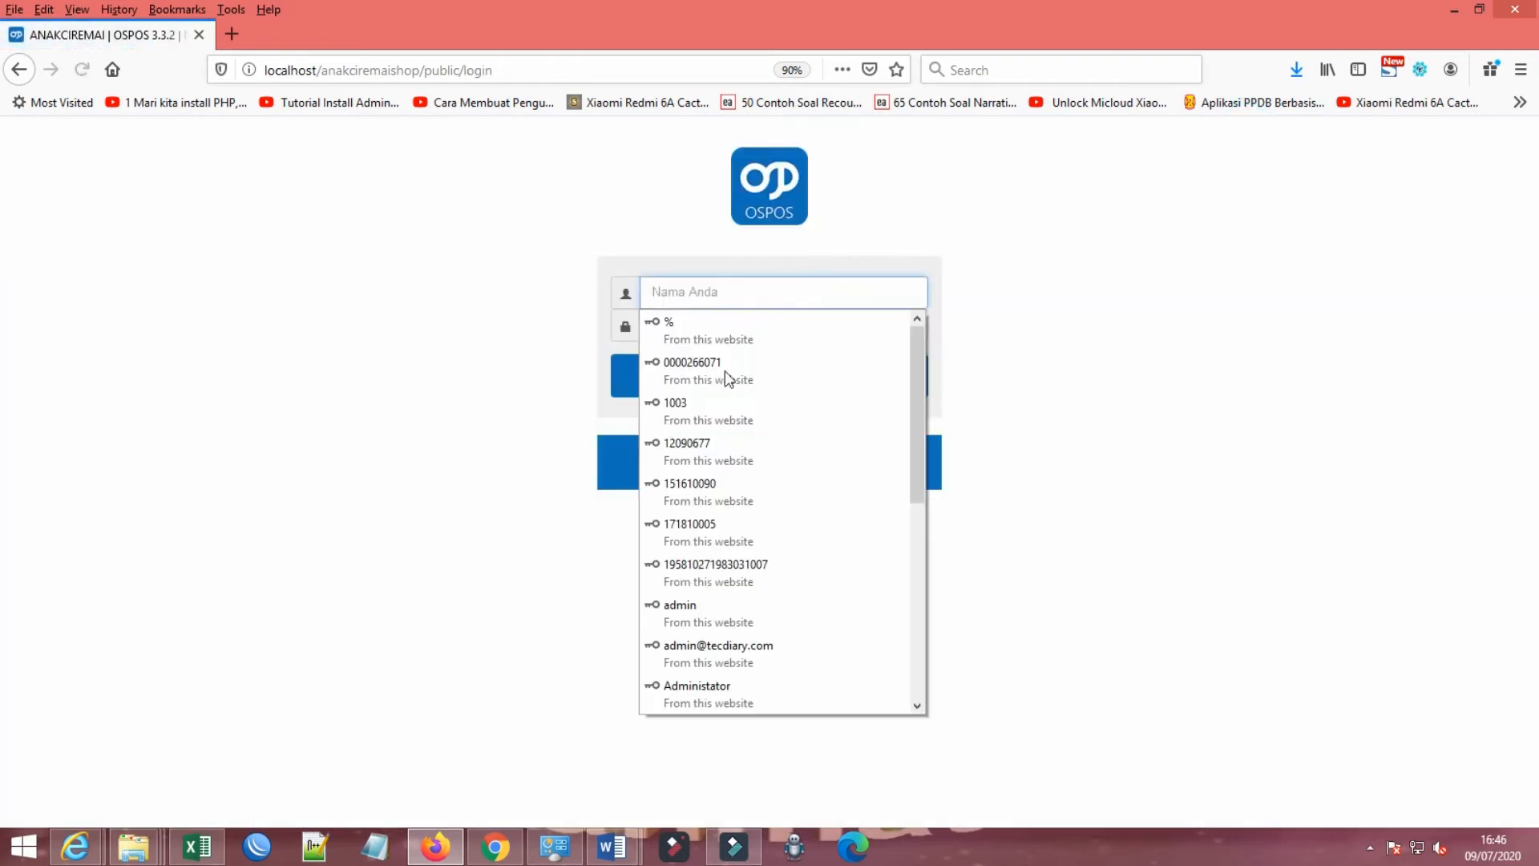
{"action": "left_click", "coordinate": [690, 618]}
{"action": "left_click", "coordinate": [776, 383]}
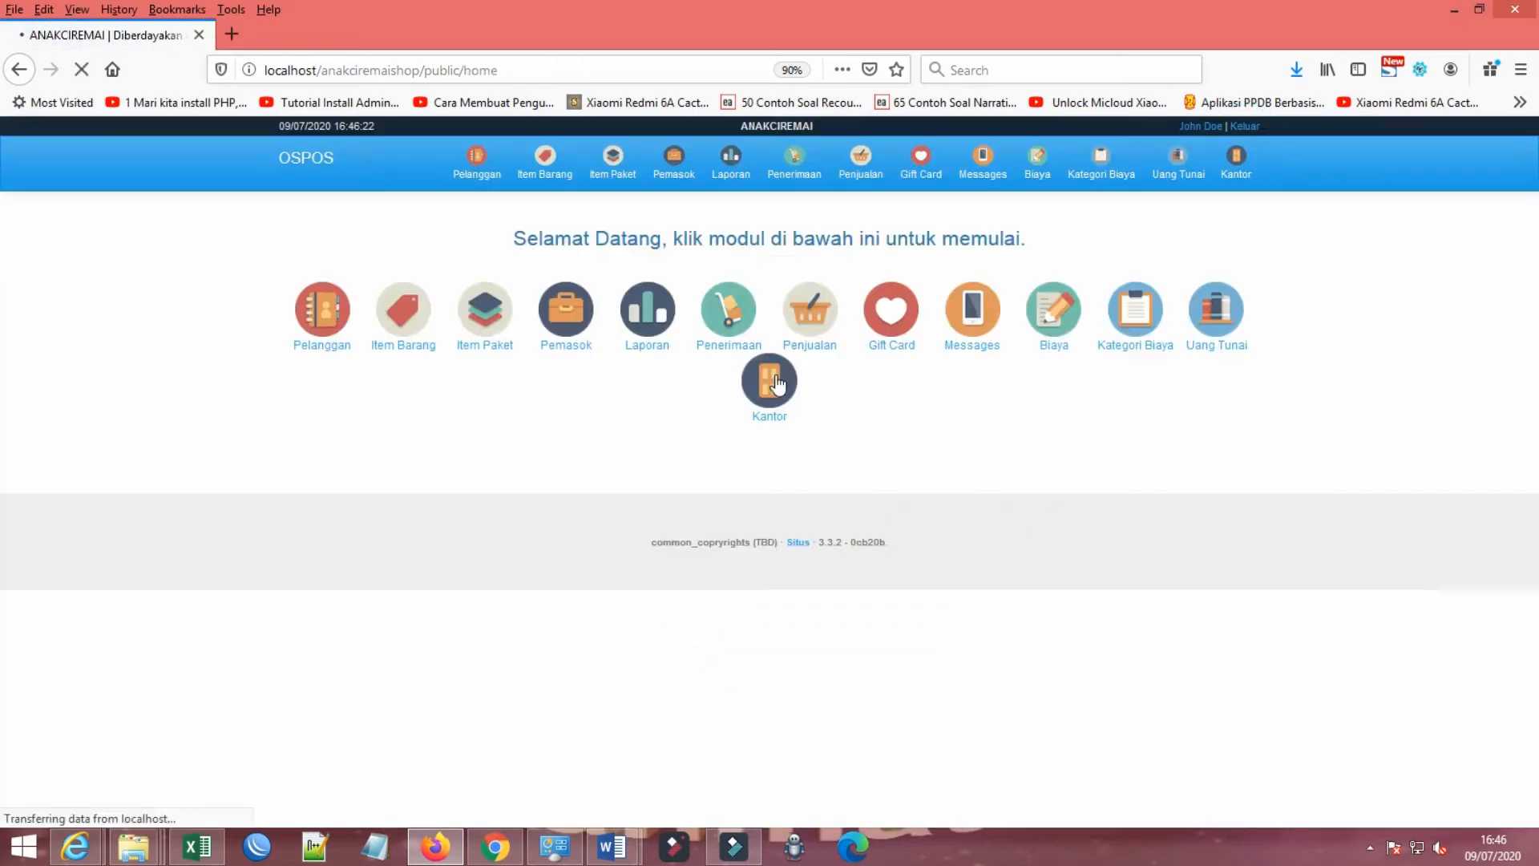
Step: Edit the newly added employee under Kantor's Karyawan and grant access to the Pelanggan module
{"action": "left_click", "coordinate": [1238, 175]}
{"action": "left_click", "coordinate": [687, 344]}
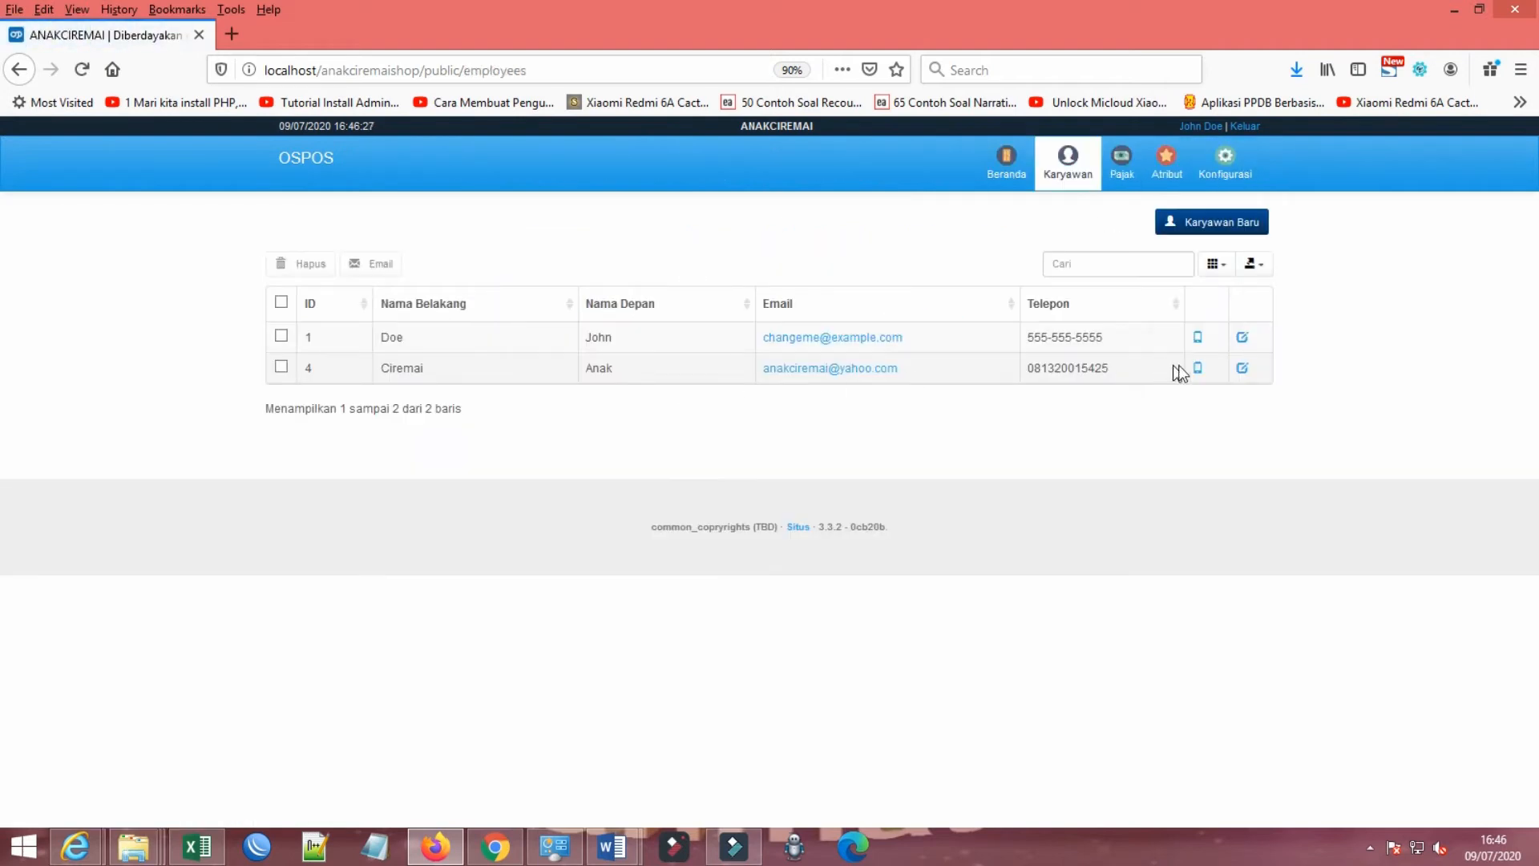
{"action": "left_click", "coordinate": [1243, 368]}
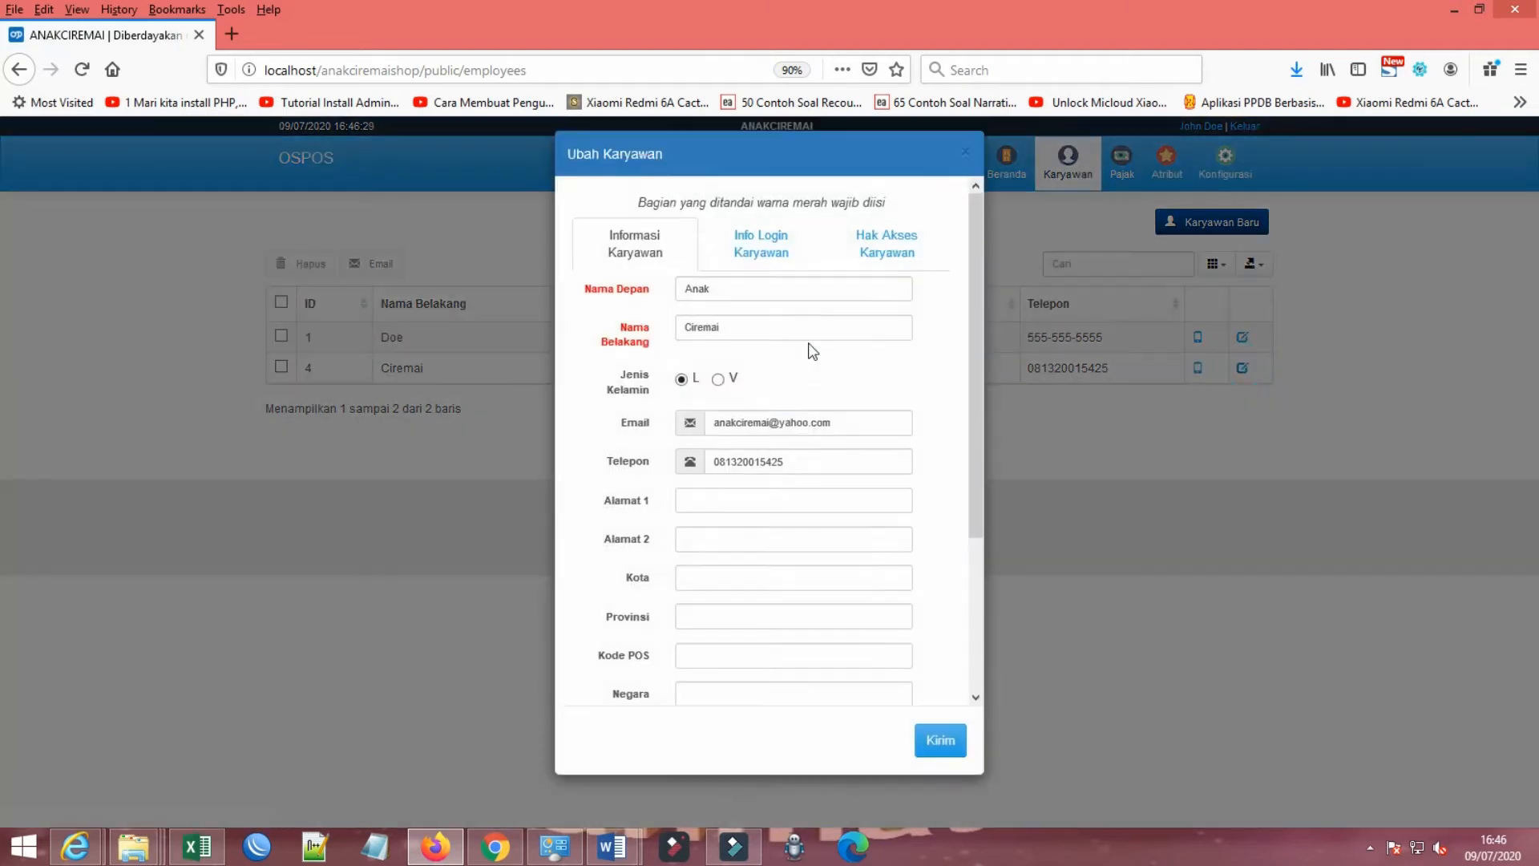
{"action": "left_click", "coordinate": [900, 257]}
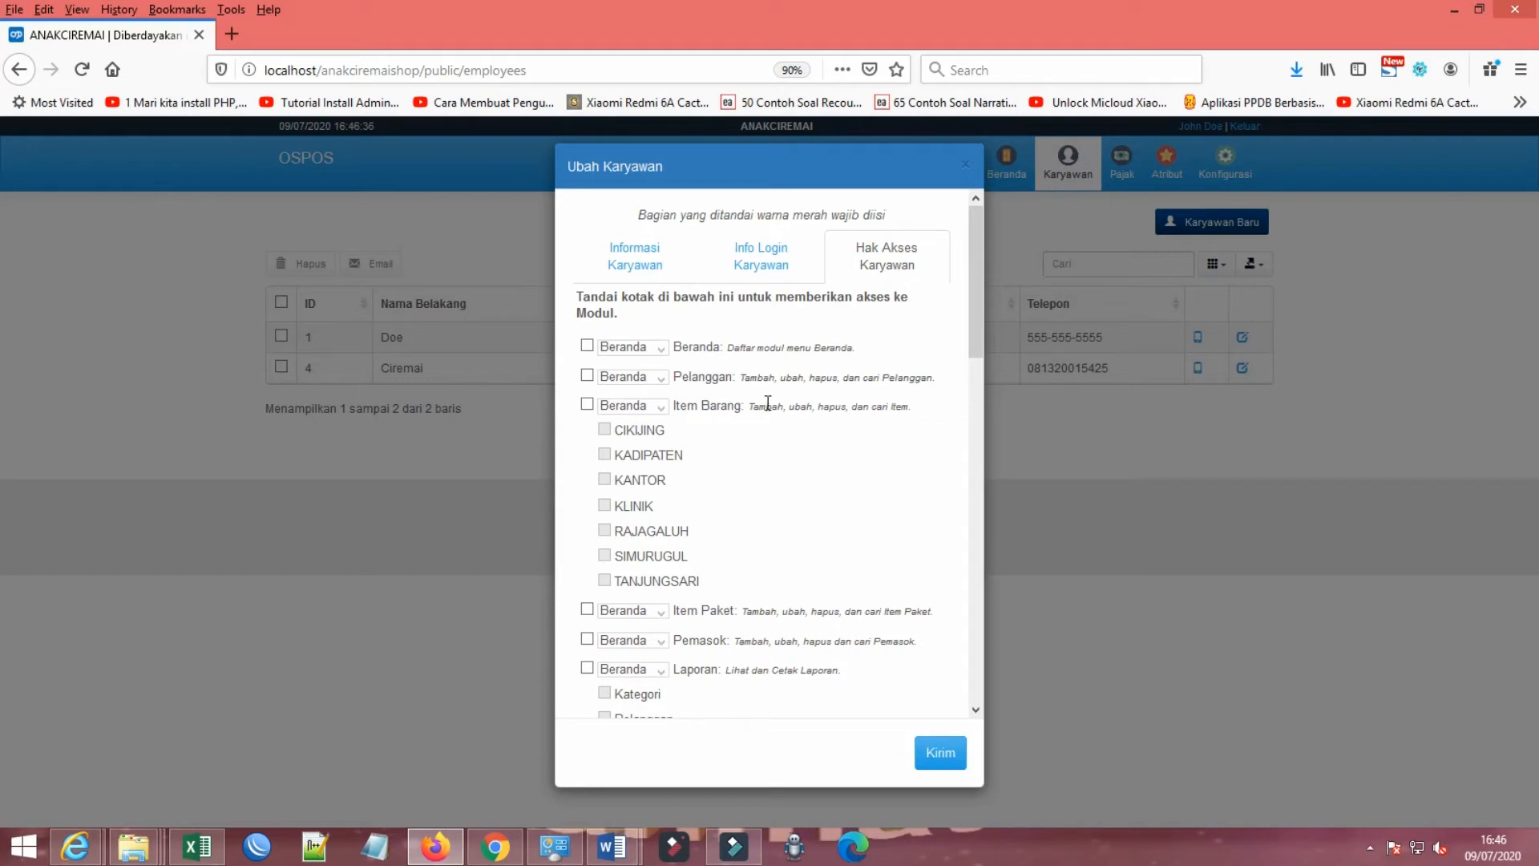
{"action": "left_click", "coordinate": [588, 376]}
Step: Re-enter the account password in the employee's Ulang Kata Sandi field under Info Login Karyawan and submit the employee changes
{"action": "left_click", "coordinate": [752, 255]}
{"action": "left_click", "coordinate": [754, 388]}
{"action": "type", "text": "a"}
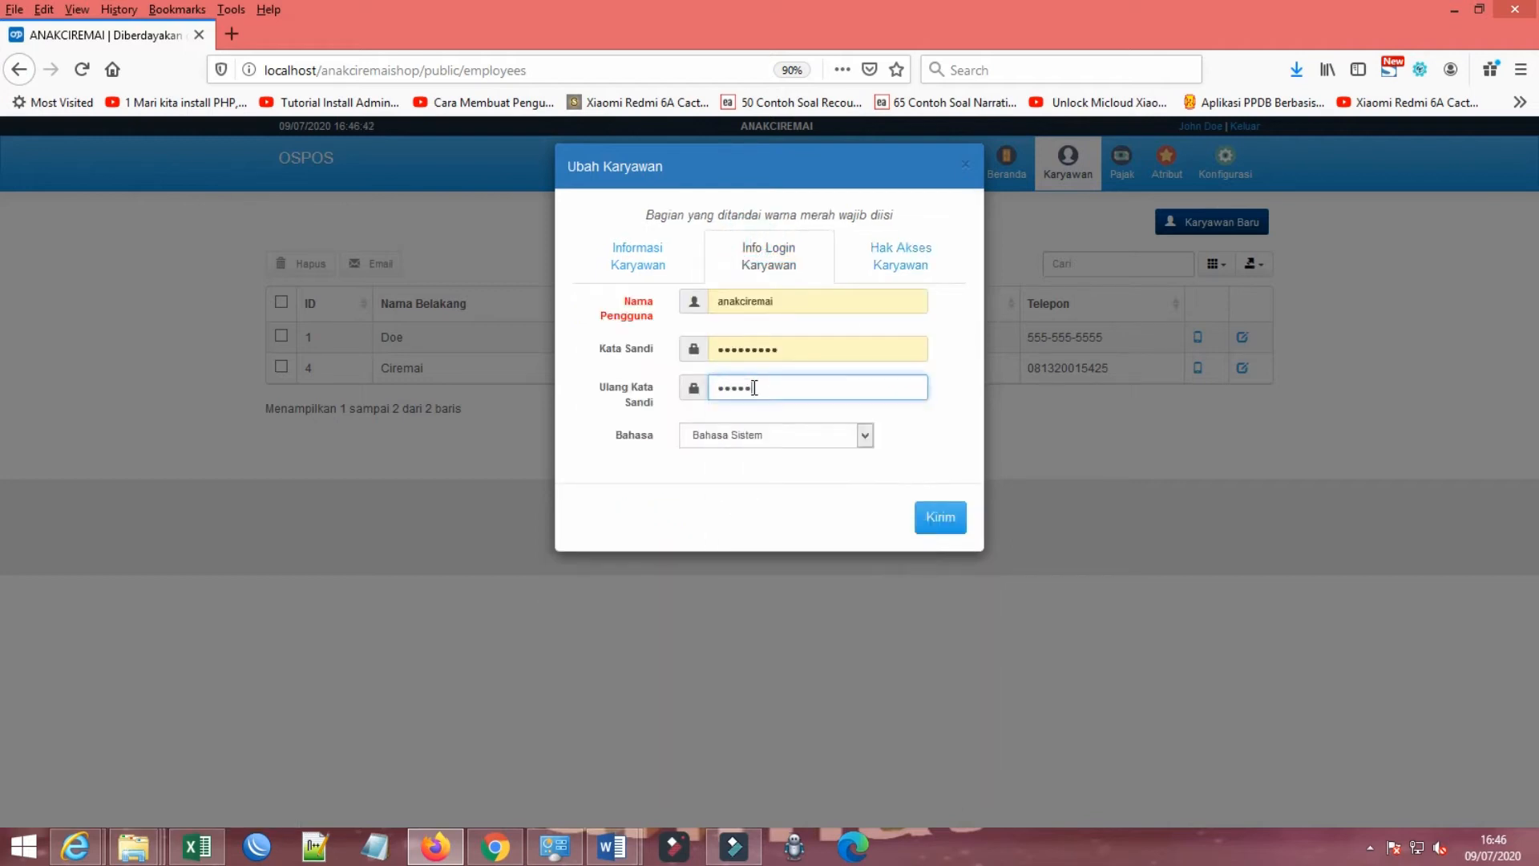
{"action": "left_click", "coordinate": [949, 522]}
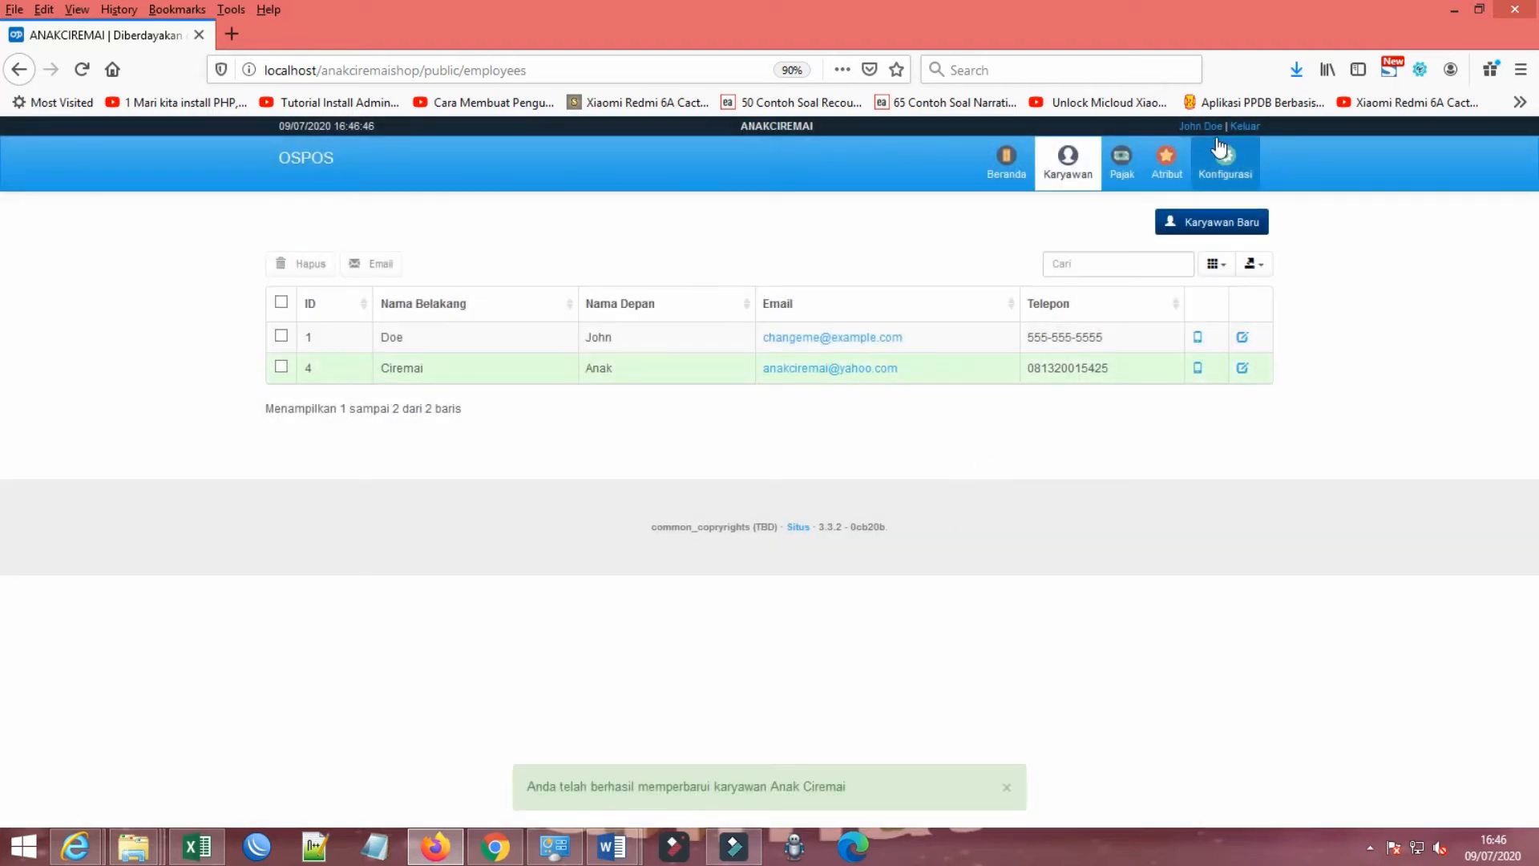
Step: Log out of the admin account and log back in with the employee's saved login
{"action": "left_click", "coordinate": [1245, 126]}
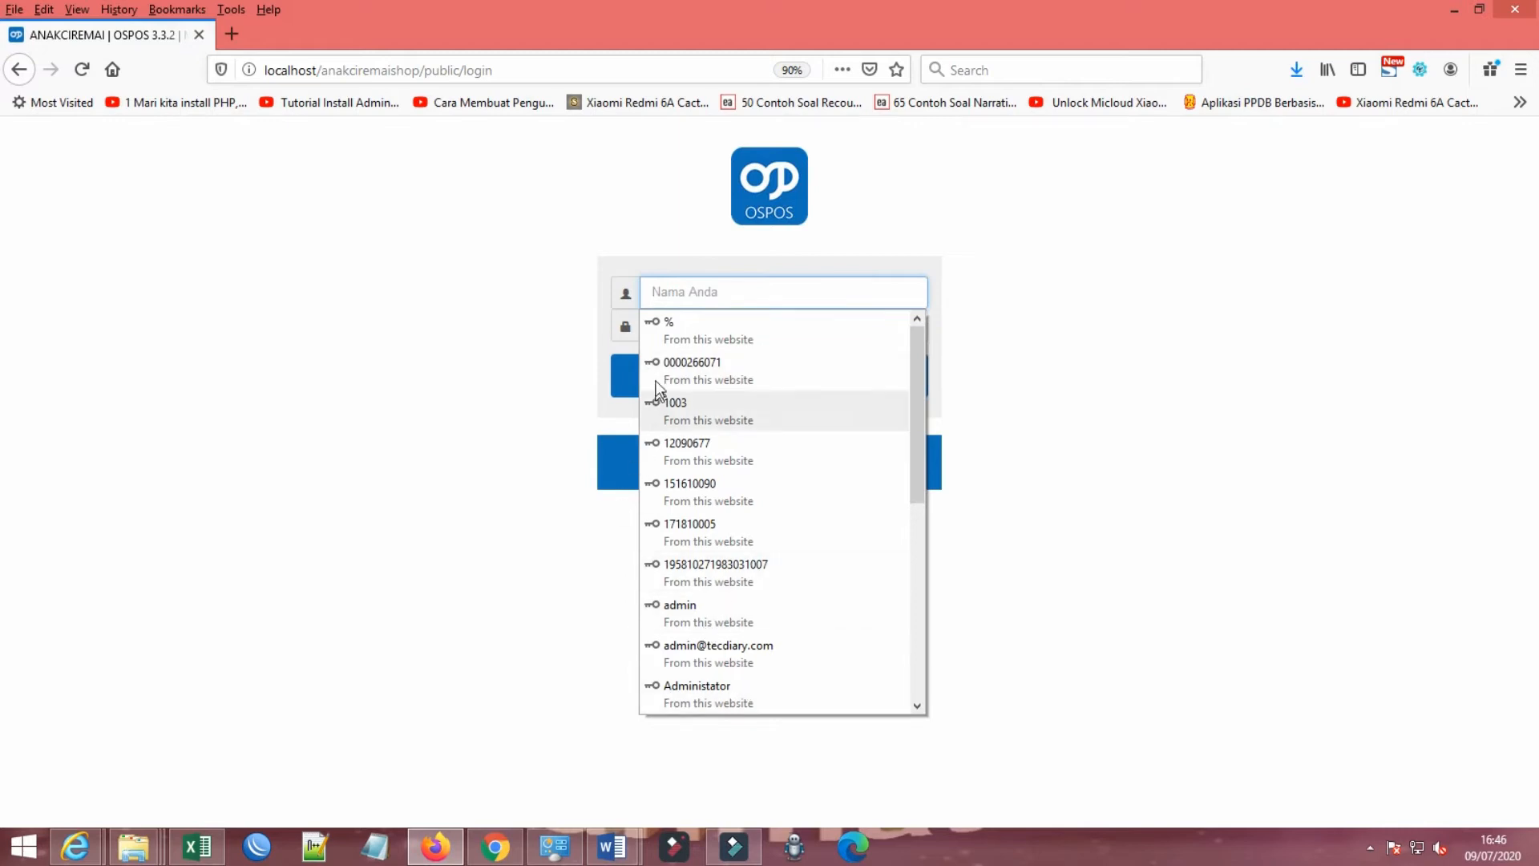
{"action": "type", "text": "ana"}
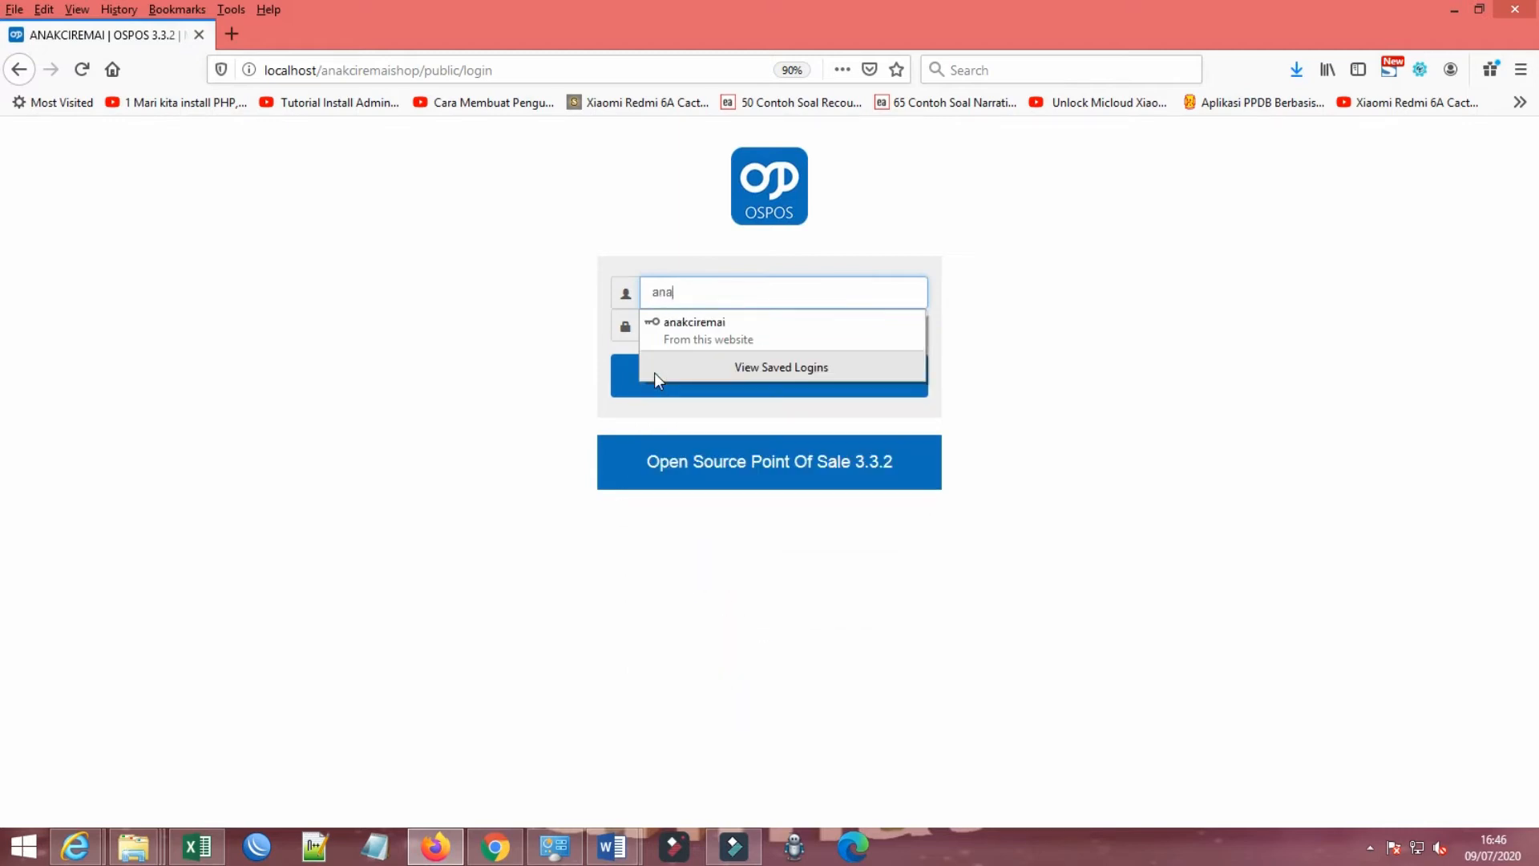
{"action": "left_click", "coordinate": [699, 329]}
{"action": "left_click", "coordinate": [704, 372]}
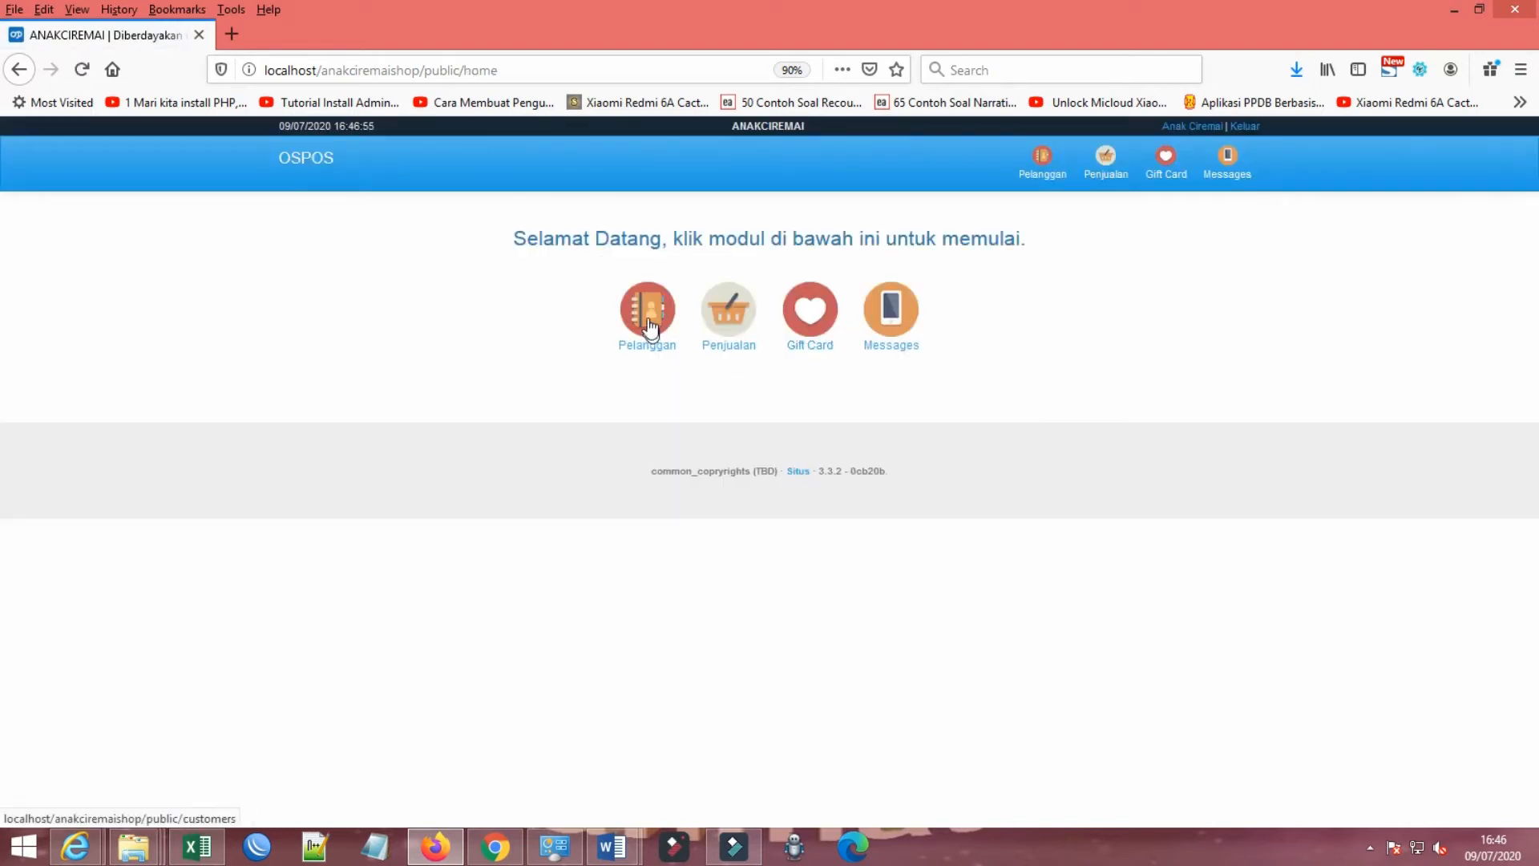
Step: Test the Penjualan module's access rights by trying to open the new-customer and new-item forms
{"action": "left_click", "coordinate": [730, 319]}
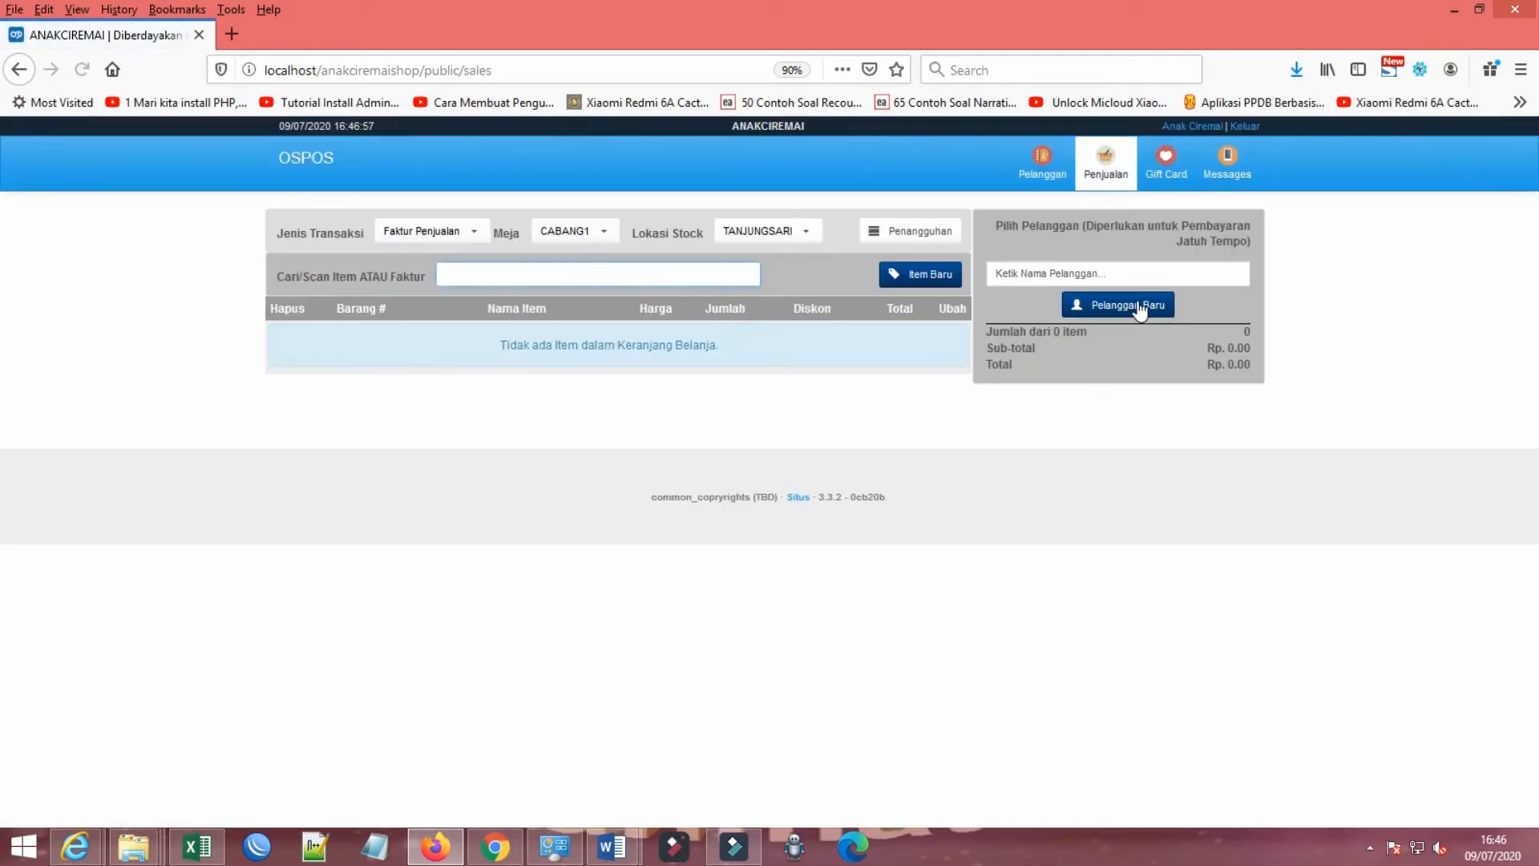
{"action": "left_click", "coordinate": [1122, 306]}
{"action": "left_click", "coordinate": [742, 333]}
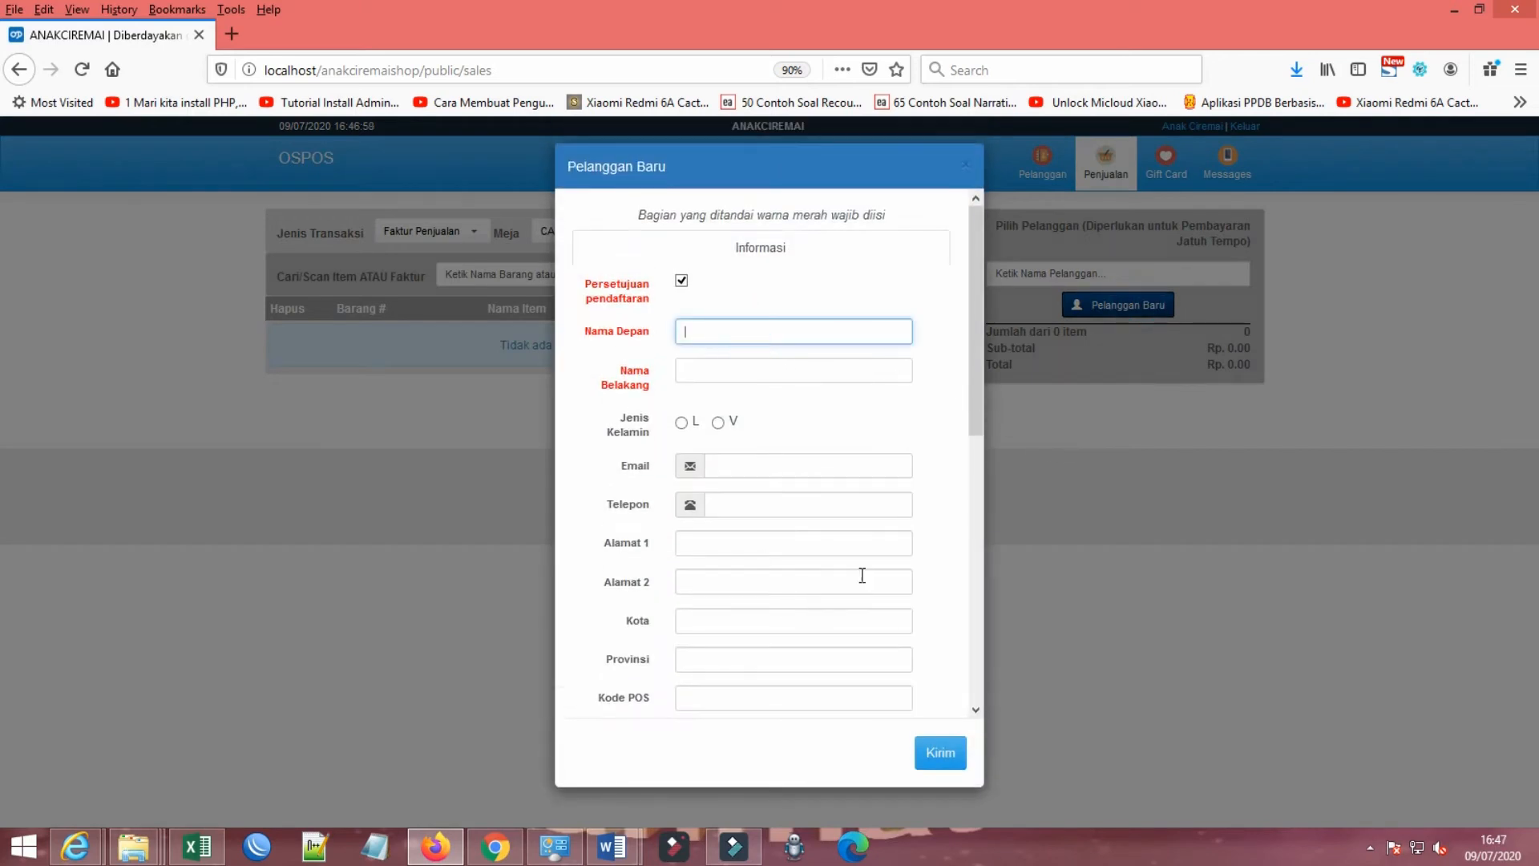
{"action": "left_click", "coordinate": [965, 165]}
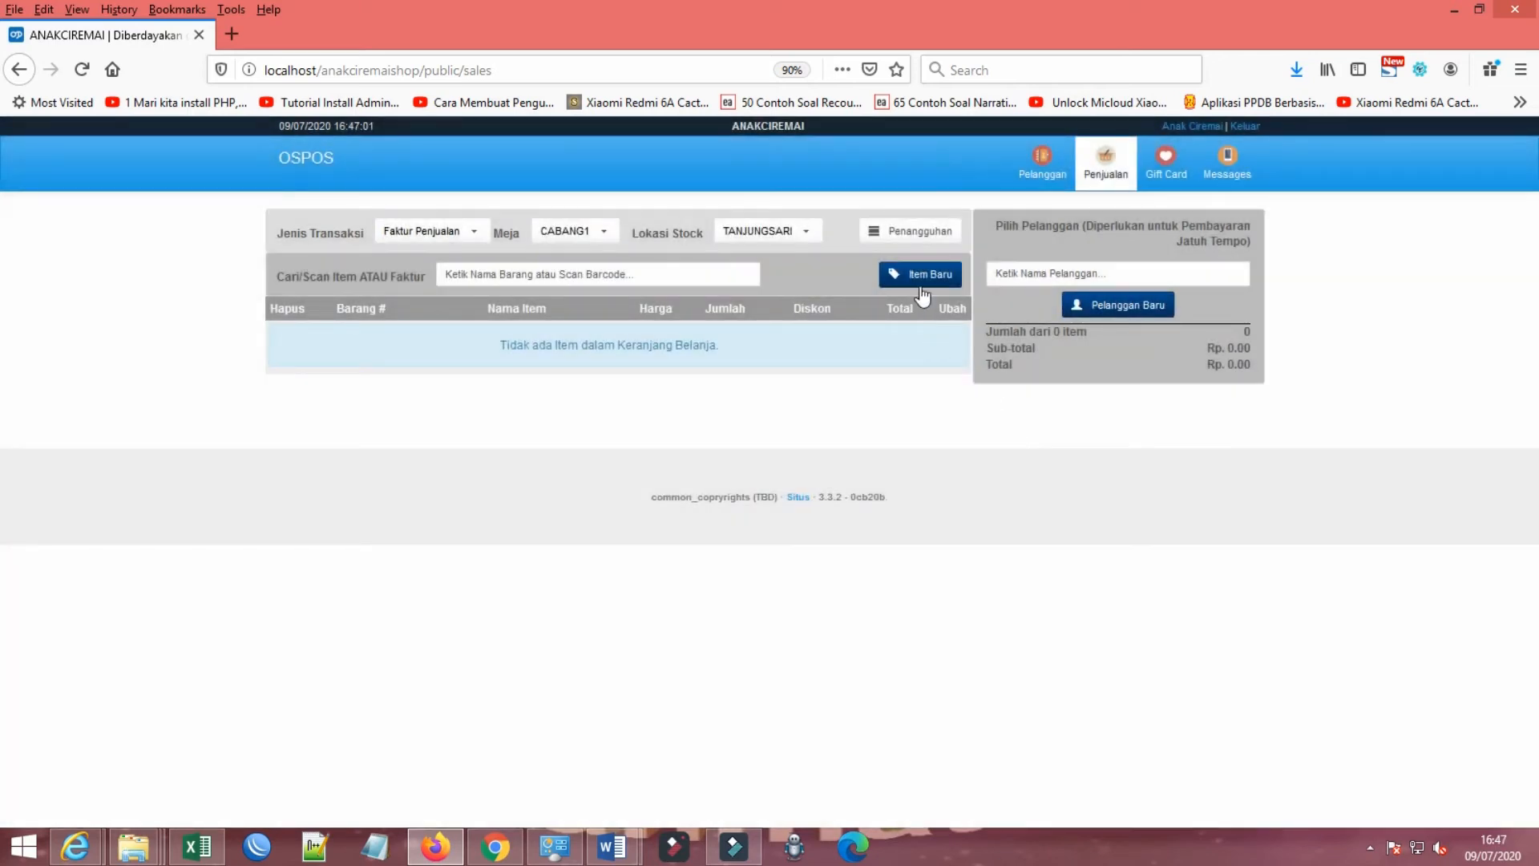
{"action": "left_click", "coordinate": [730, 277]}
{"action": "left_click", "coordinate": [914, 276]}
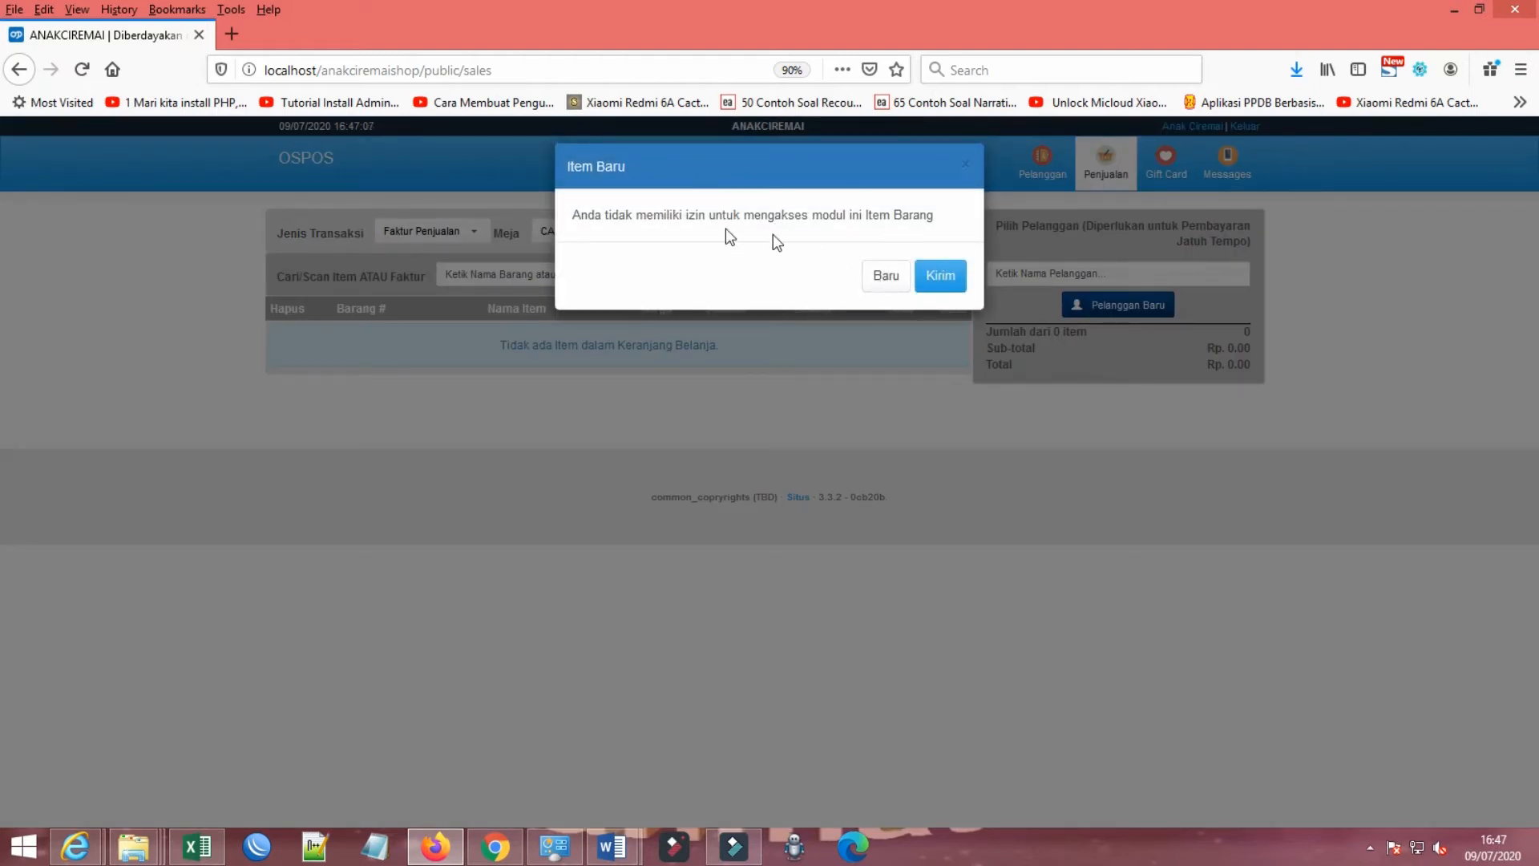
{"action": "left_click", "coordinate": [968, 168]}
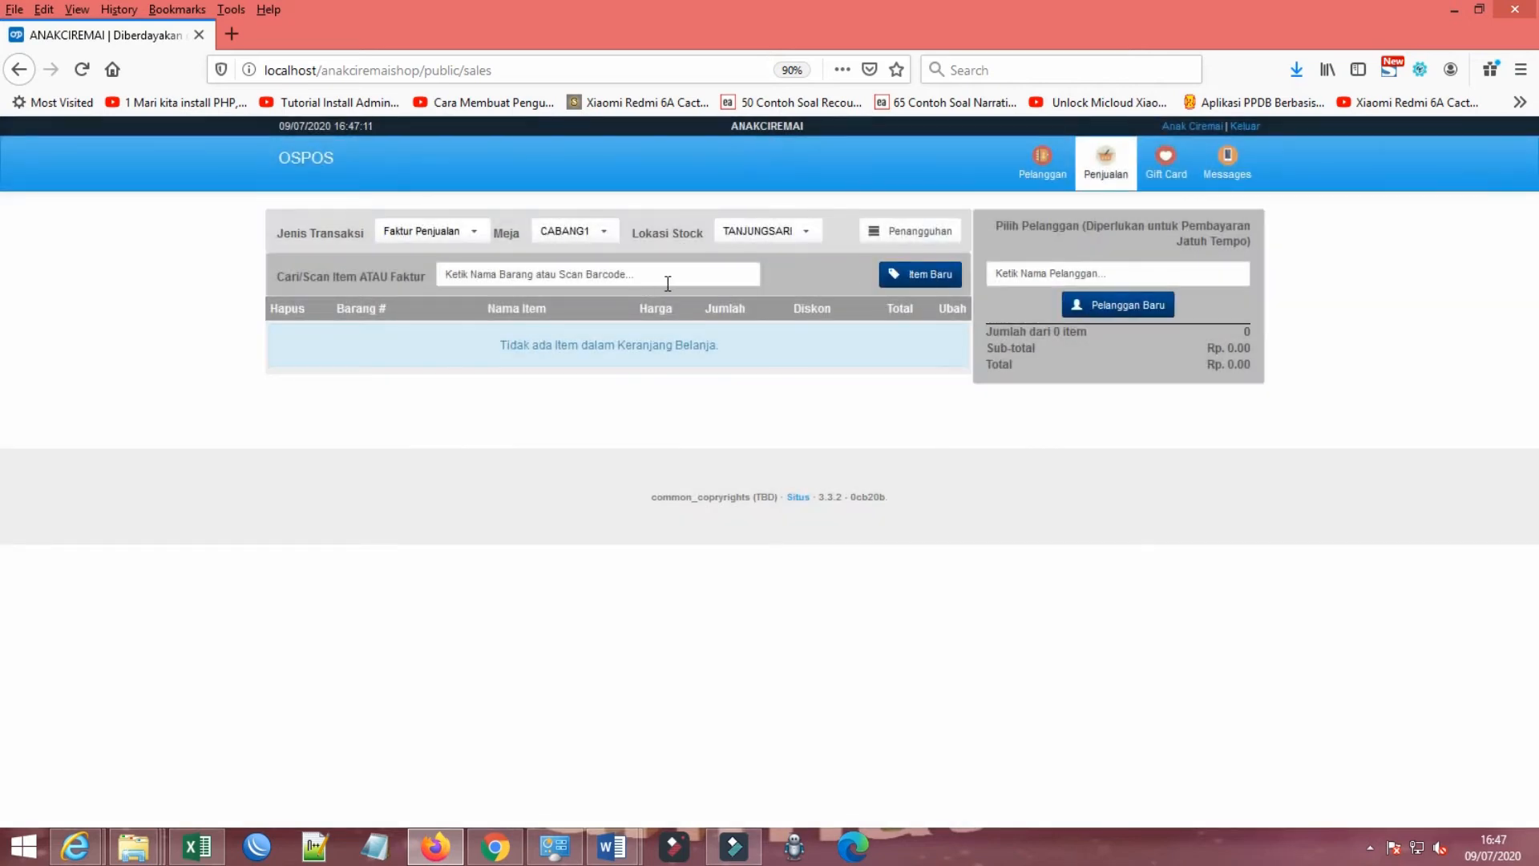
Step: Examine the sale's item search, stock location, table and transaction type choices
{"action": "left_click", "coordinate": [668, 274]}
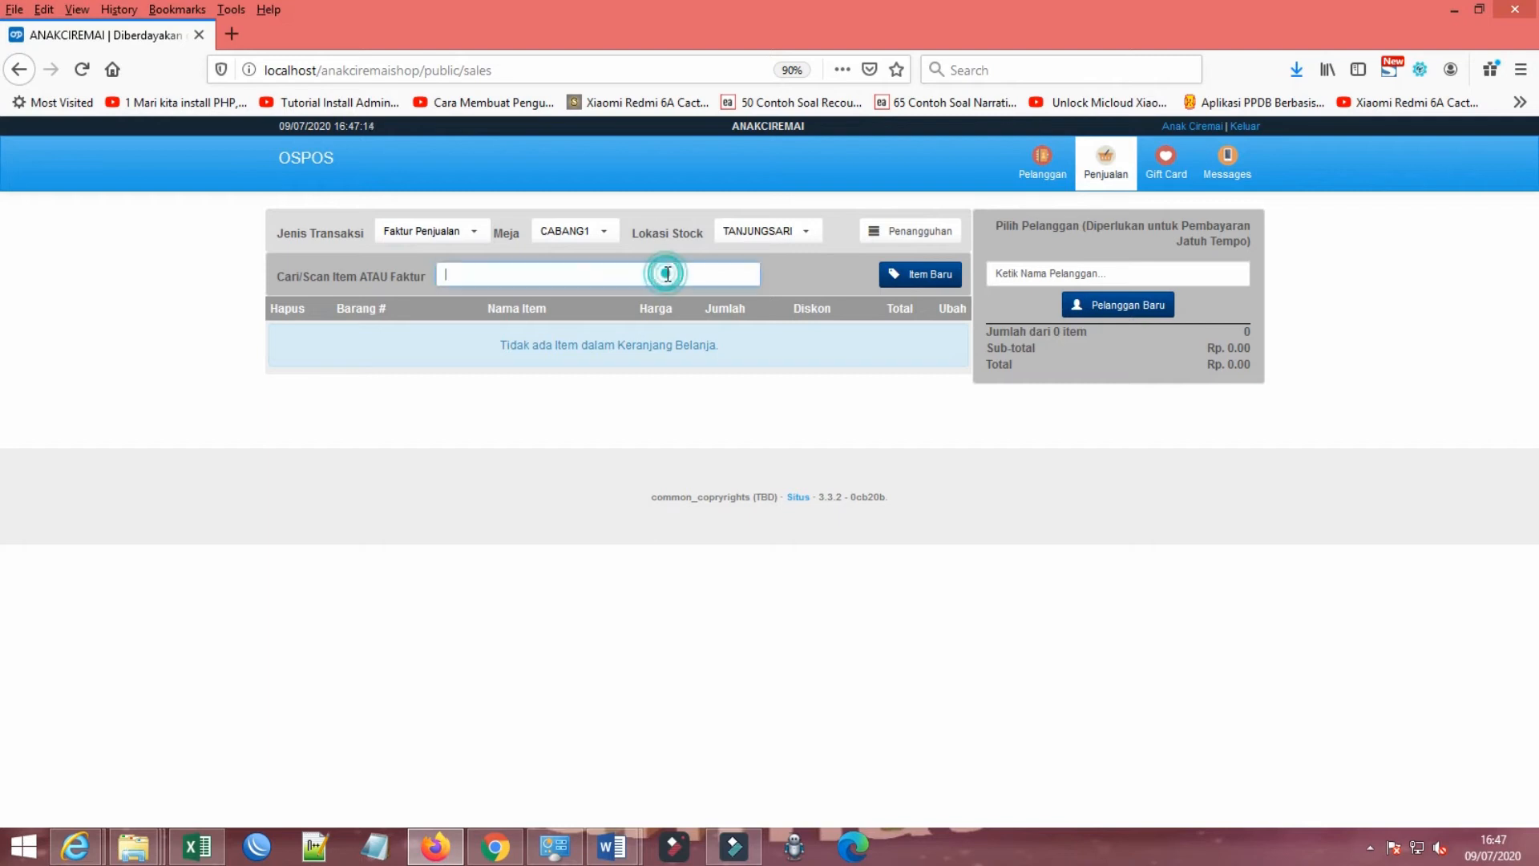
{"action": "left_click", "coordinate": [785, 238]}
{"action": "left_click", "coordinate": [786, 235]}
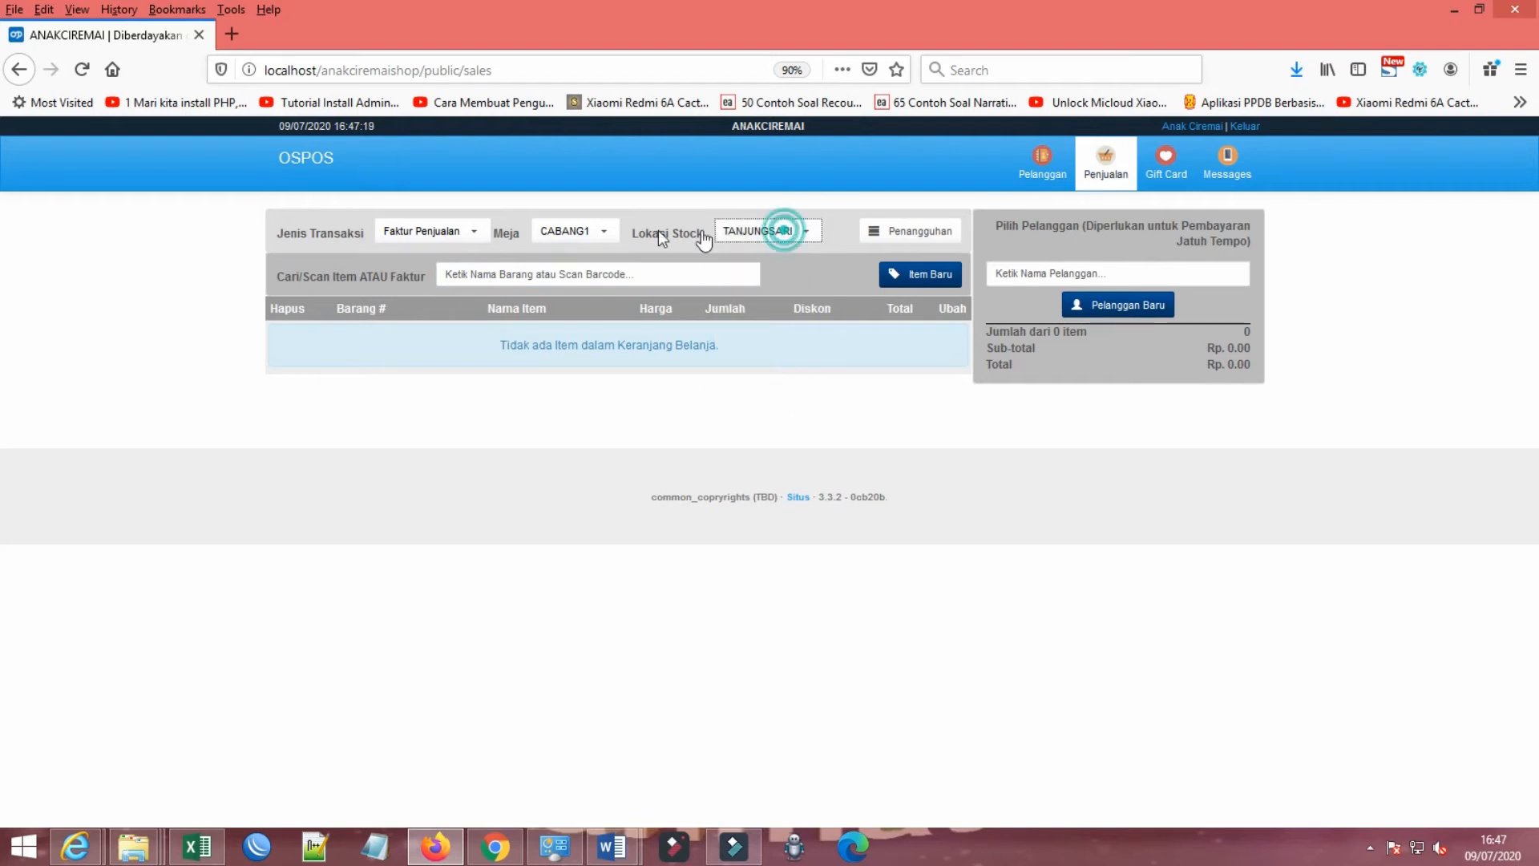
{"action": "left_click", "coordinate": [748, 239]}
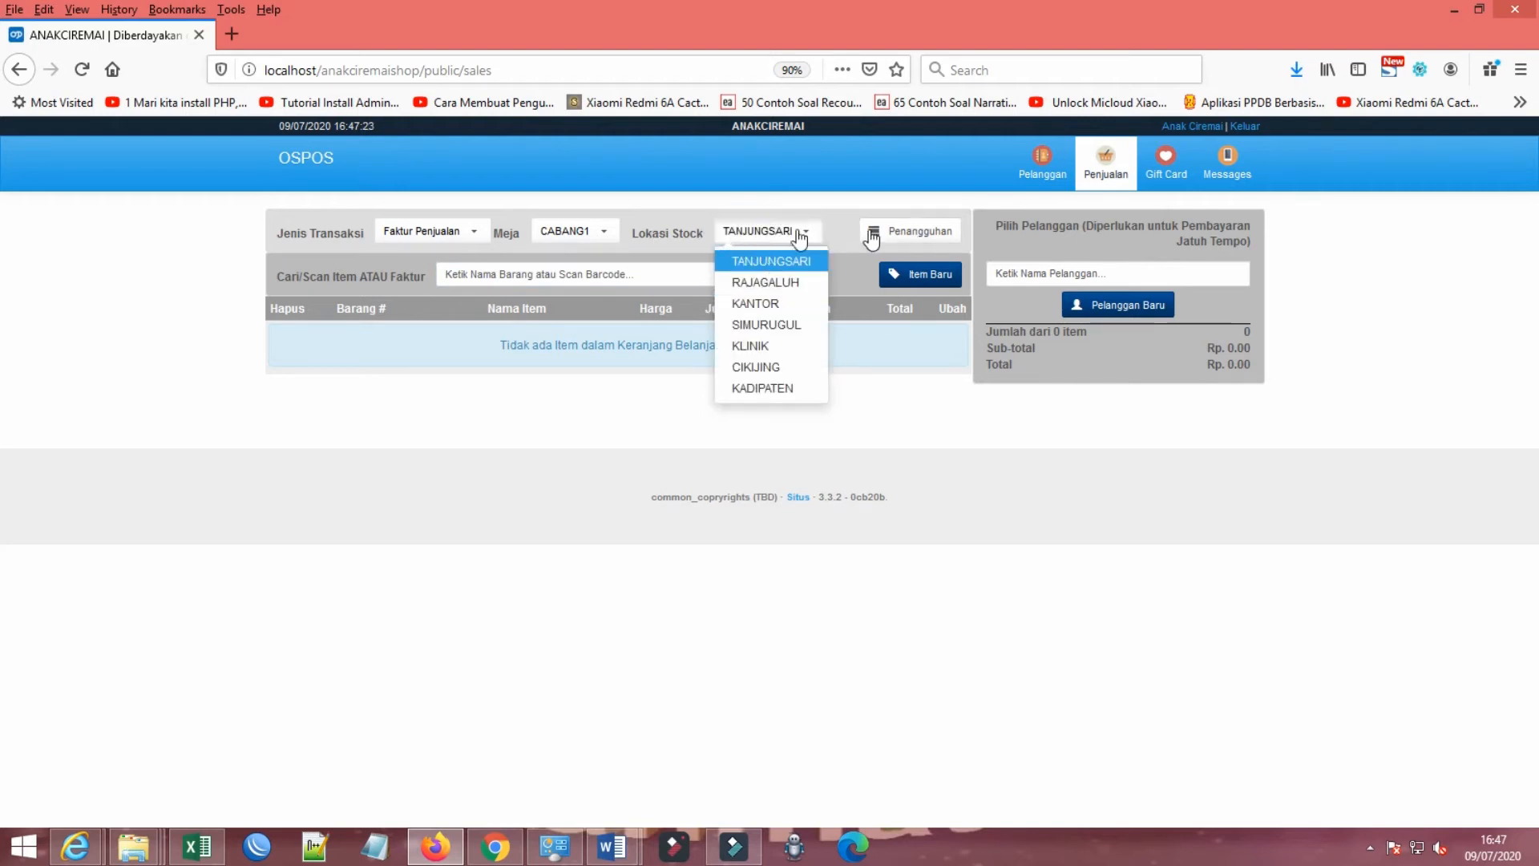
{"action": "left_click", "coordinate": [600, 232]}
{"action": "left_click", "coordinate": [449, 234]}
{"action": "left_click", "coordinate": [449, 234]}
{"action": "left_click", "coordinate": [450, 233]}
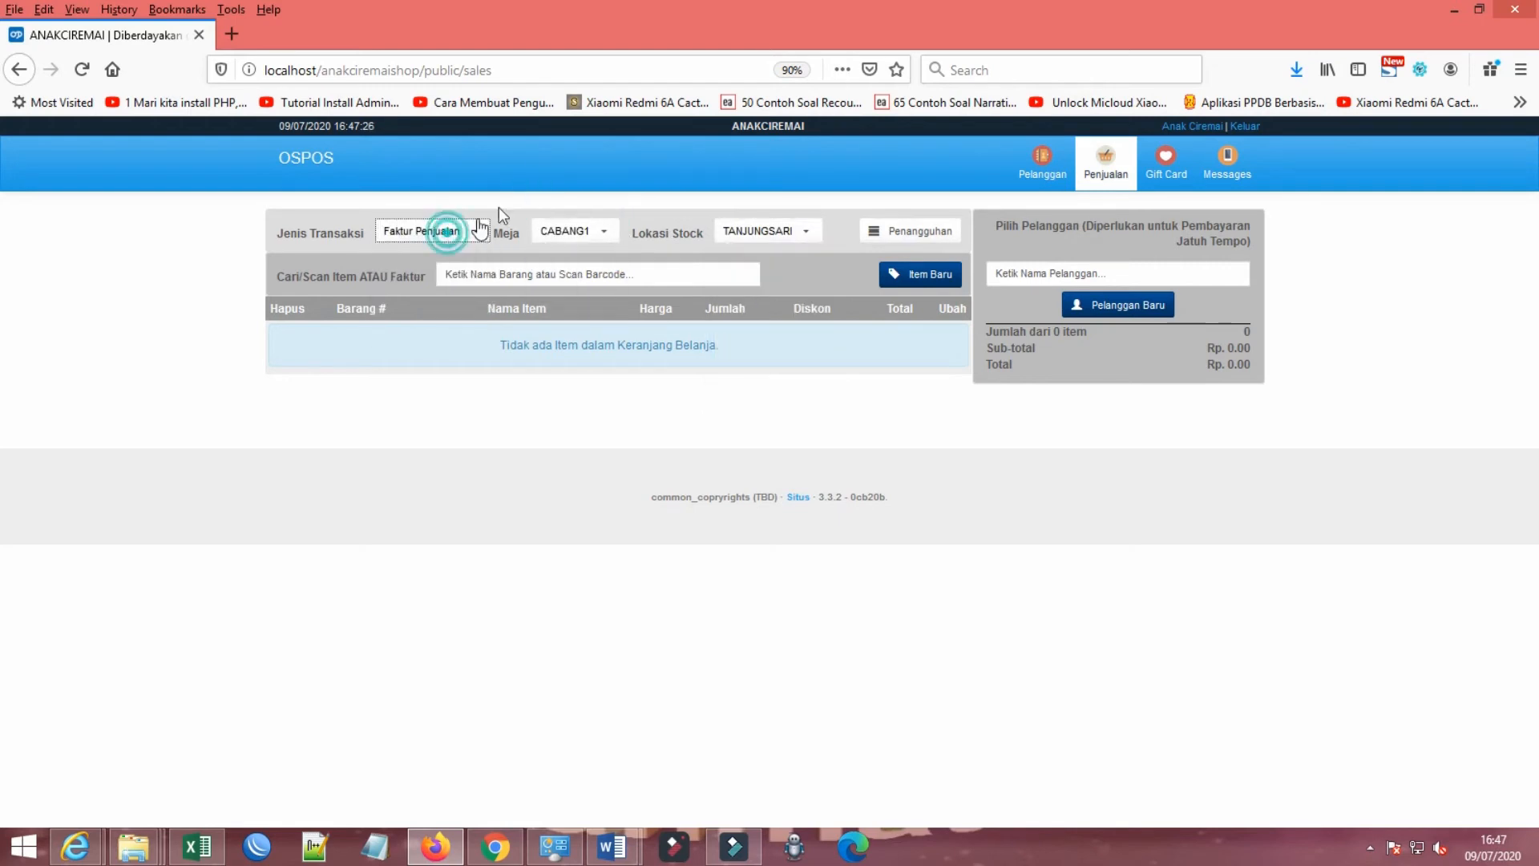
Step: Look through the Gift Card and Messages modules as the employee
{"action": "left_click", "coordinate": [1166, 165]}
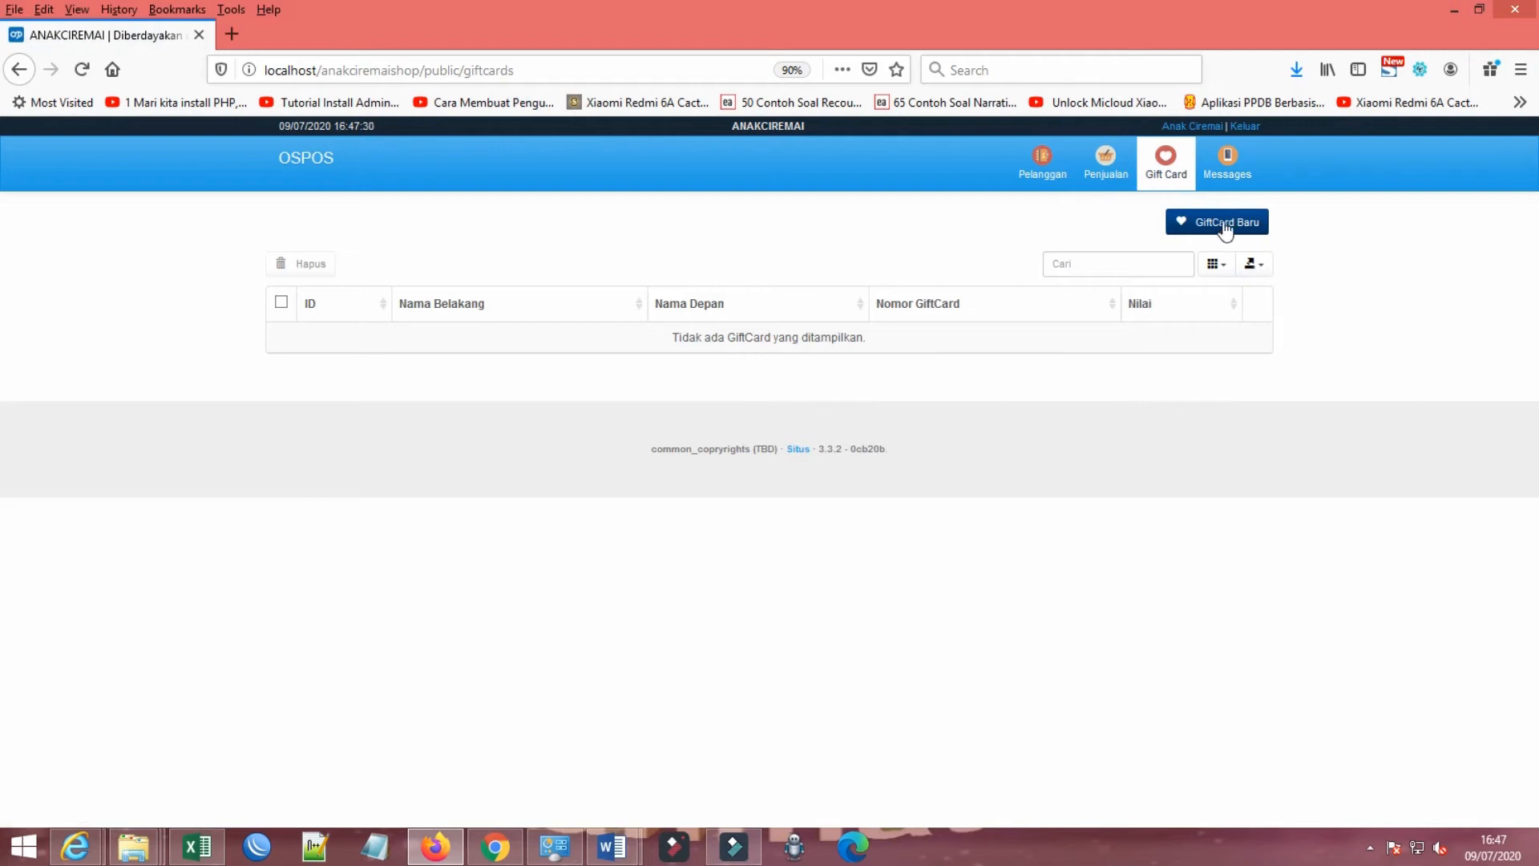
{"action": "left_click", "coordinate": [1227, 162]}
{"action": "left_click", "coordinate": [803, 310]}
Step: Open the Pelanggan module and examine the listed customer's information and Statistik data
{"action": "left_click", "coordinate": [1046, 165]}
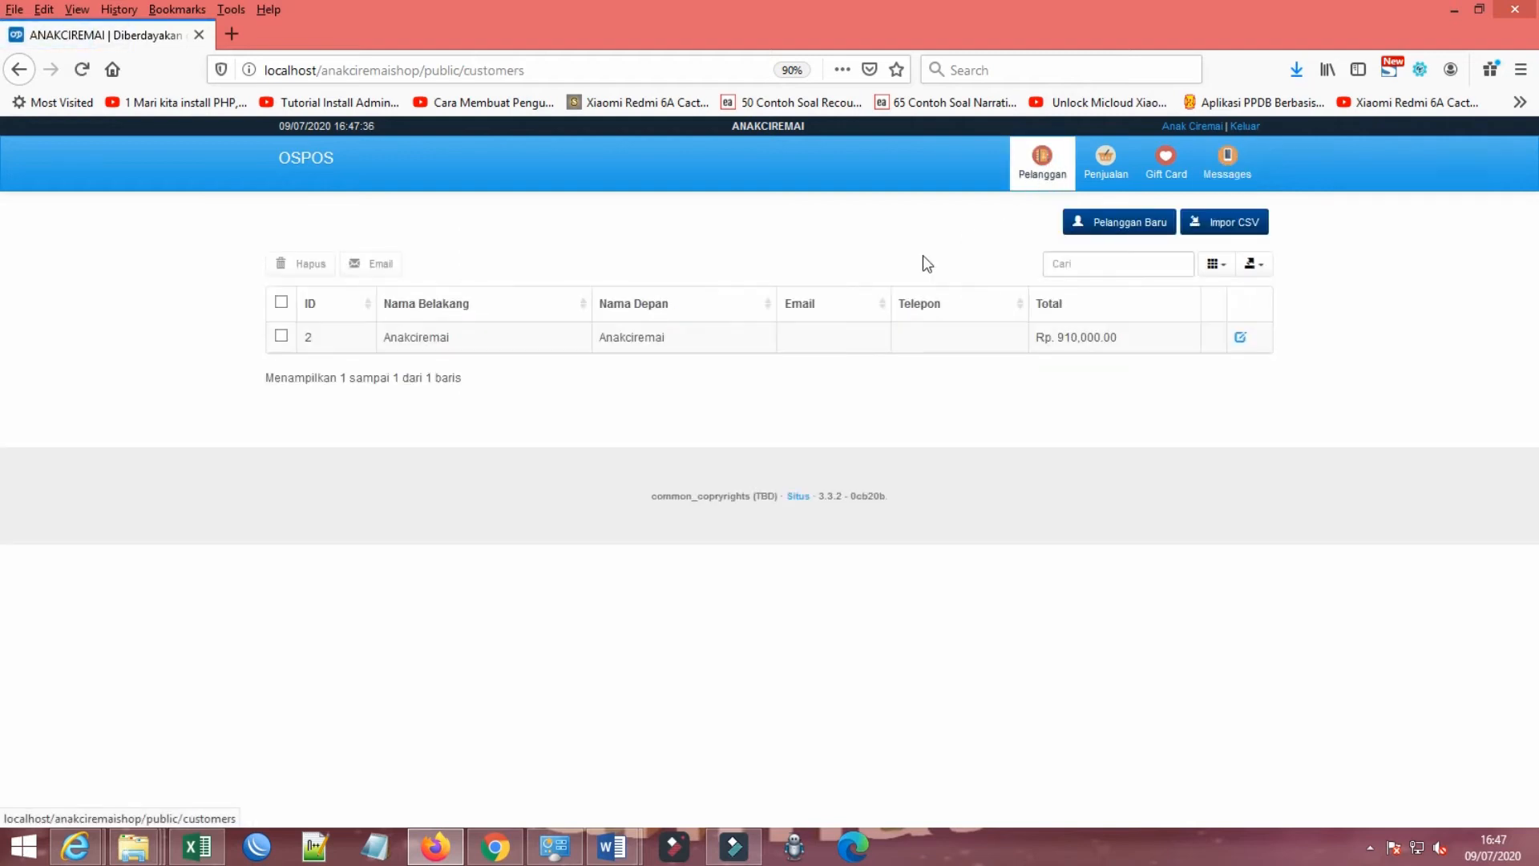
{"action": "left_click", "coordinate": [1064, 337]}
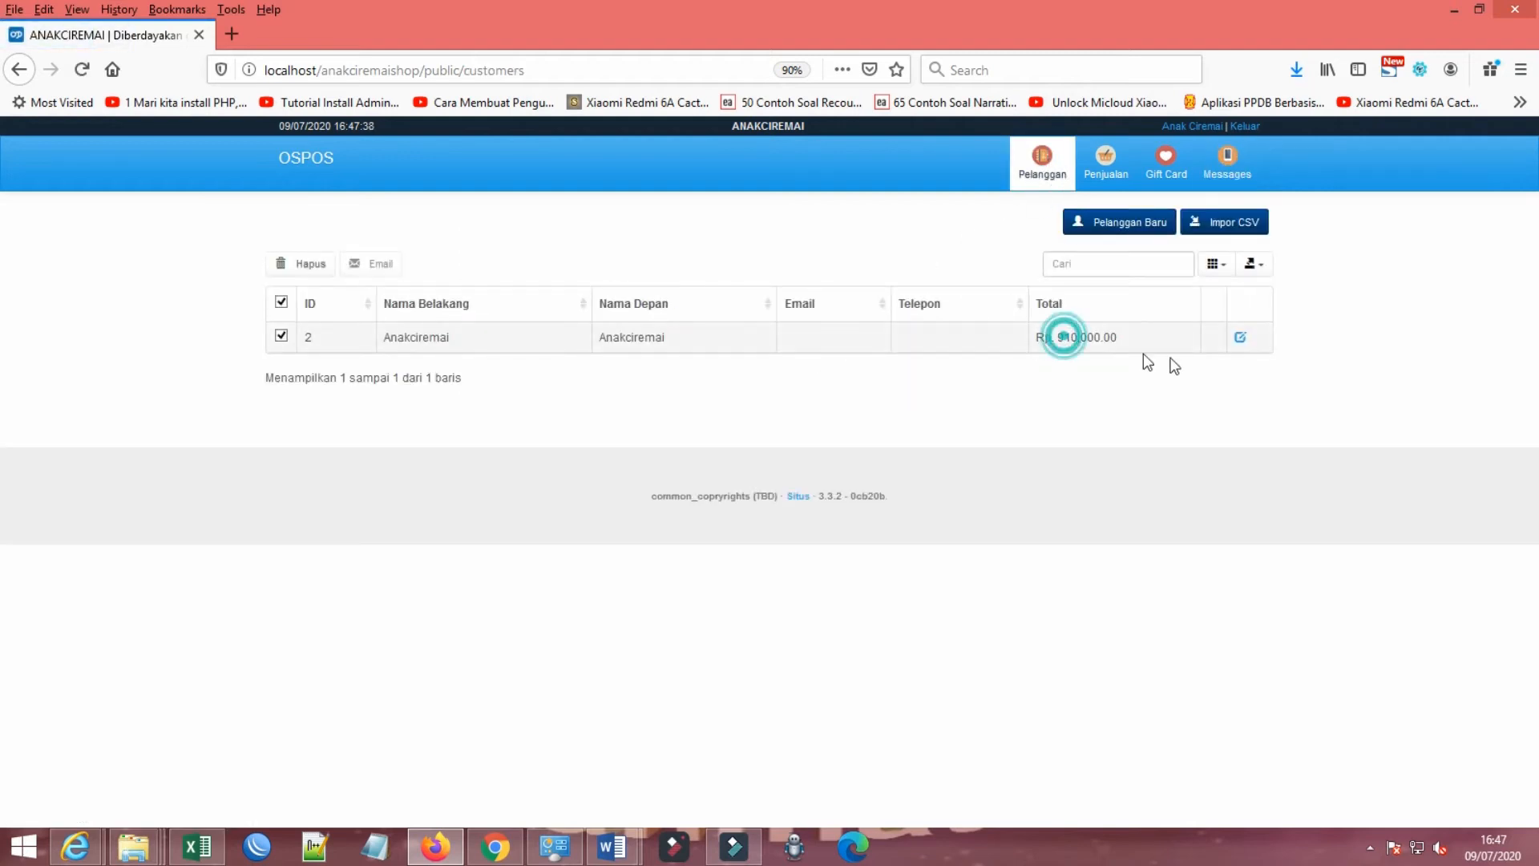
{"action": "left_click", "coordinate": [1240, 337]}
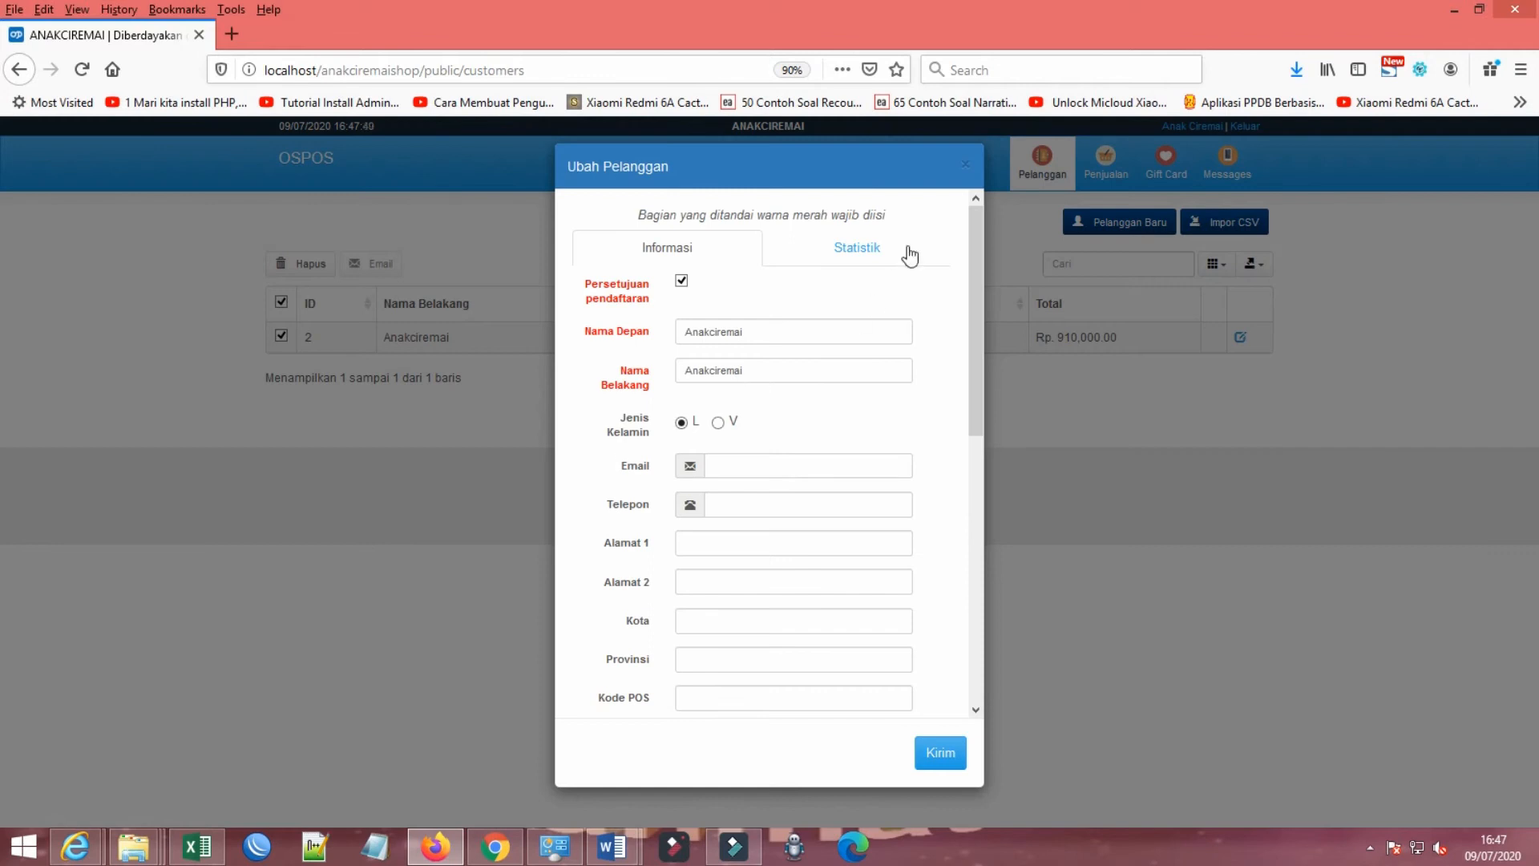
{"action": "left_click", "coordinate": [865, 249]}
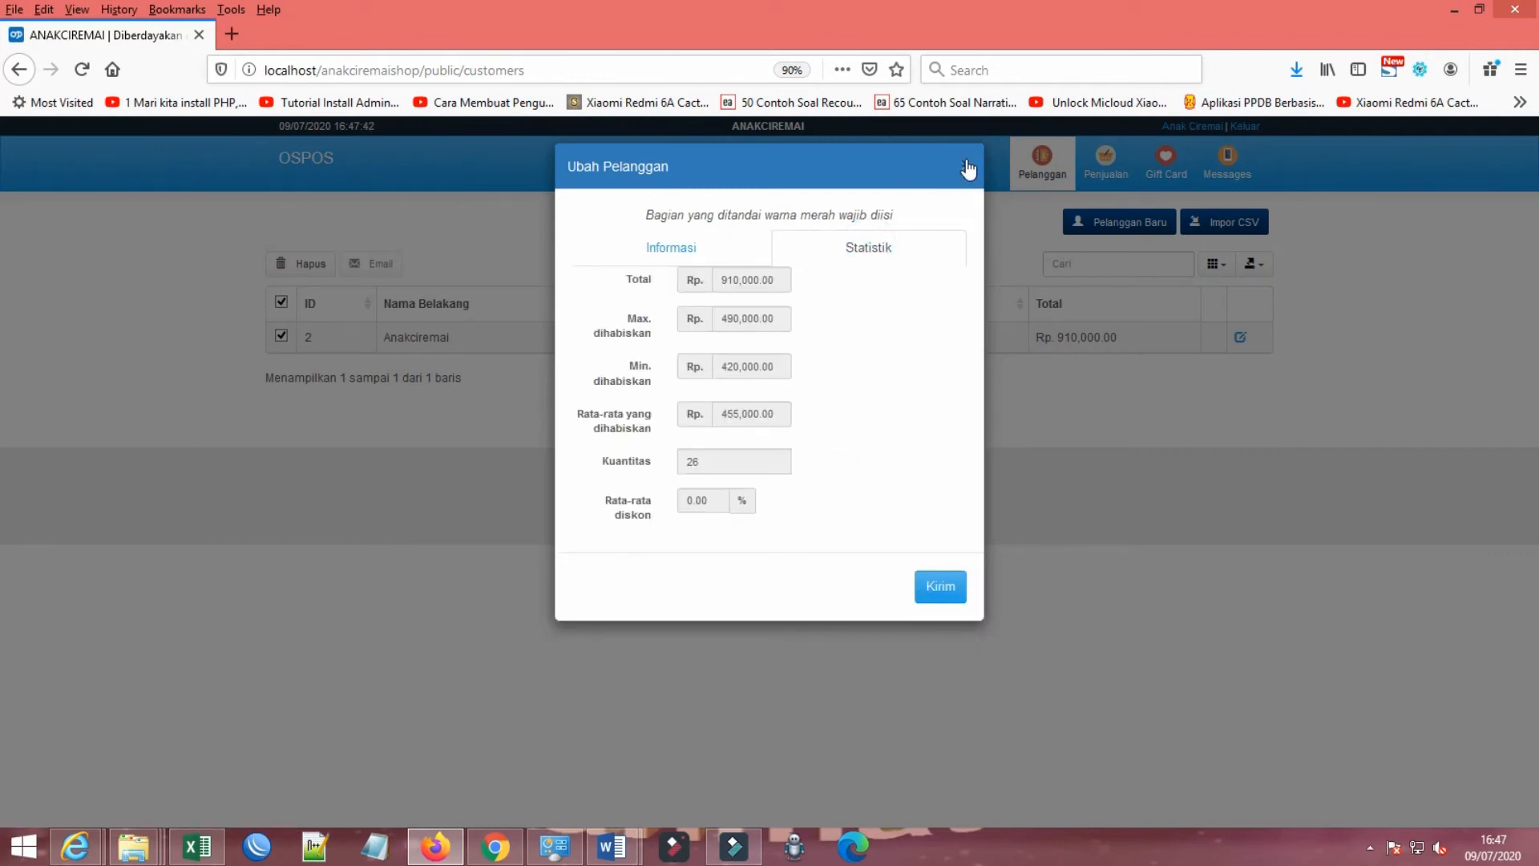
{"action": "left_click", "coordinate": [967, 167]}
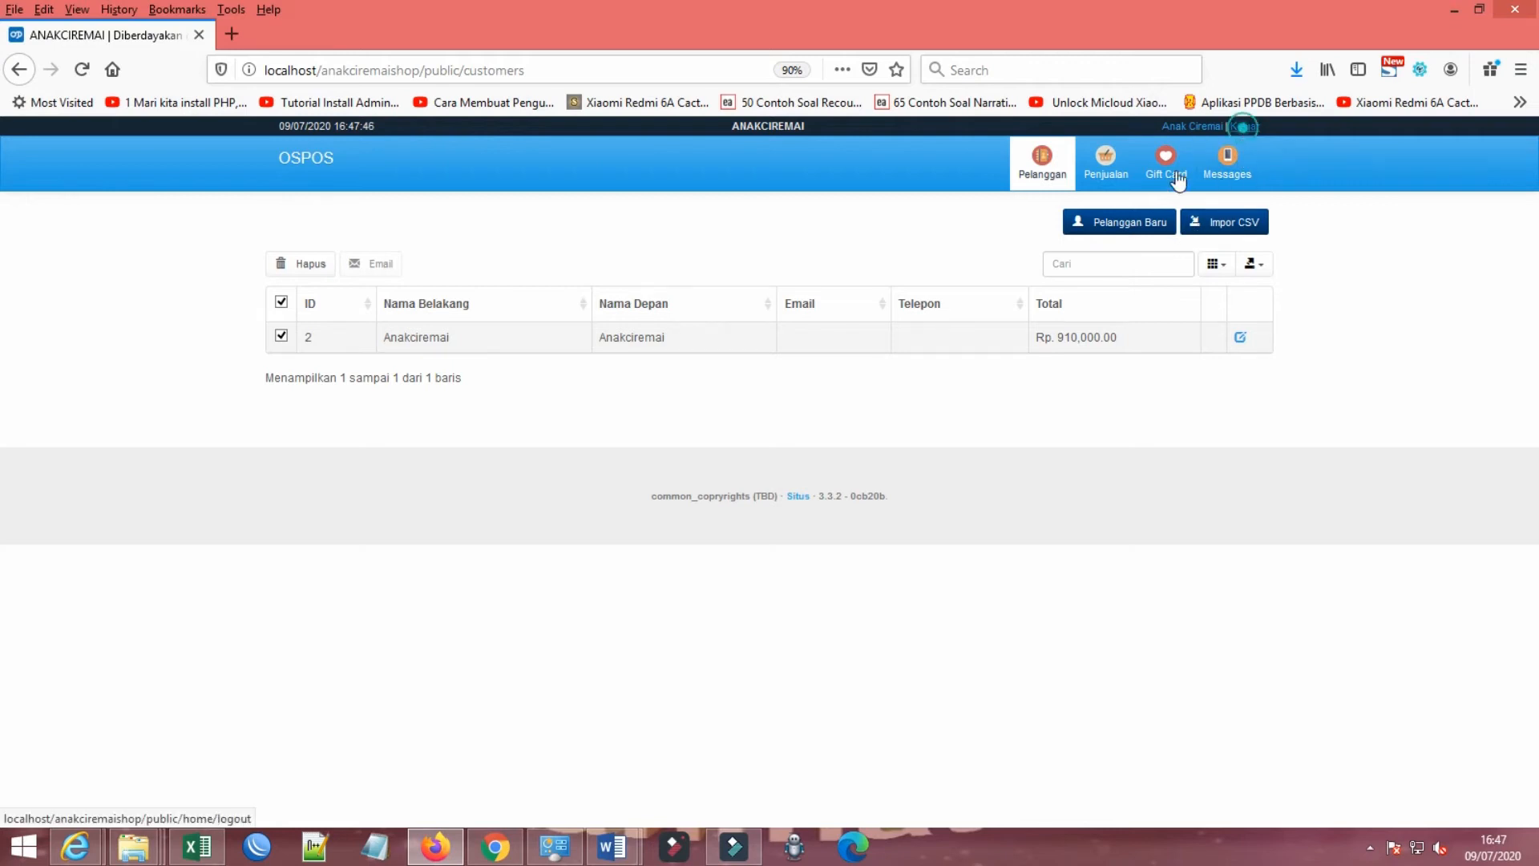
Step: Log out of the employee account and log in again with the saved admin login
{"action": "left_click", "coordinate": [1244, 126]}
{"action": "left_click", "coordinate": [866, 299]}
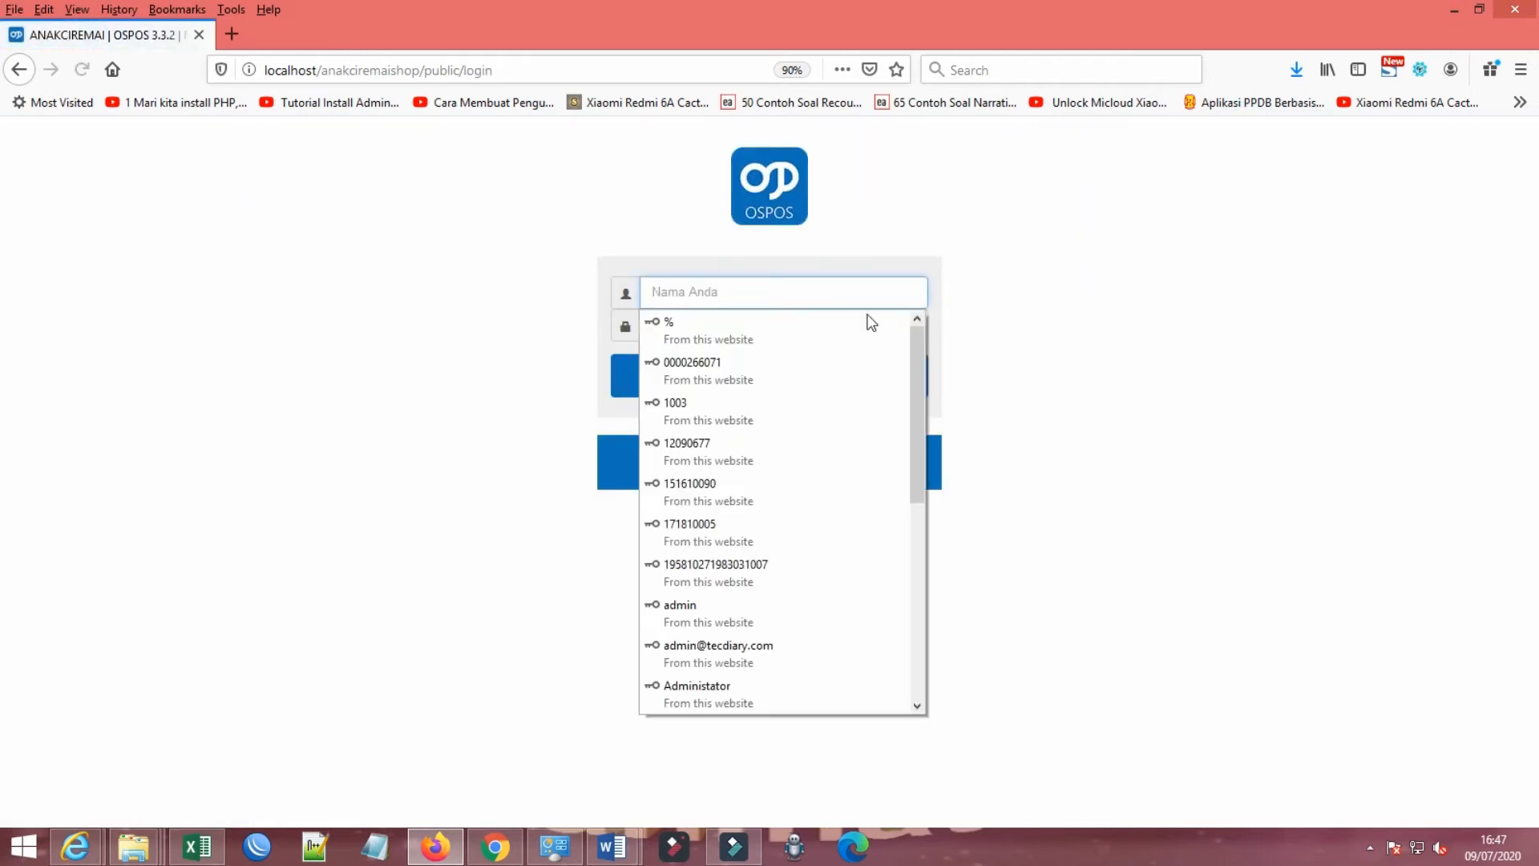
{"action": "left_click", "coordinate": [706, 611]}
{"action": "left_click", "coordinate": [773, 378]}
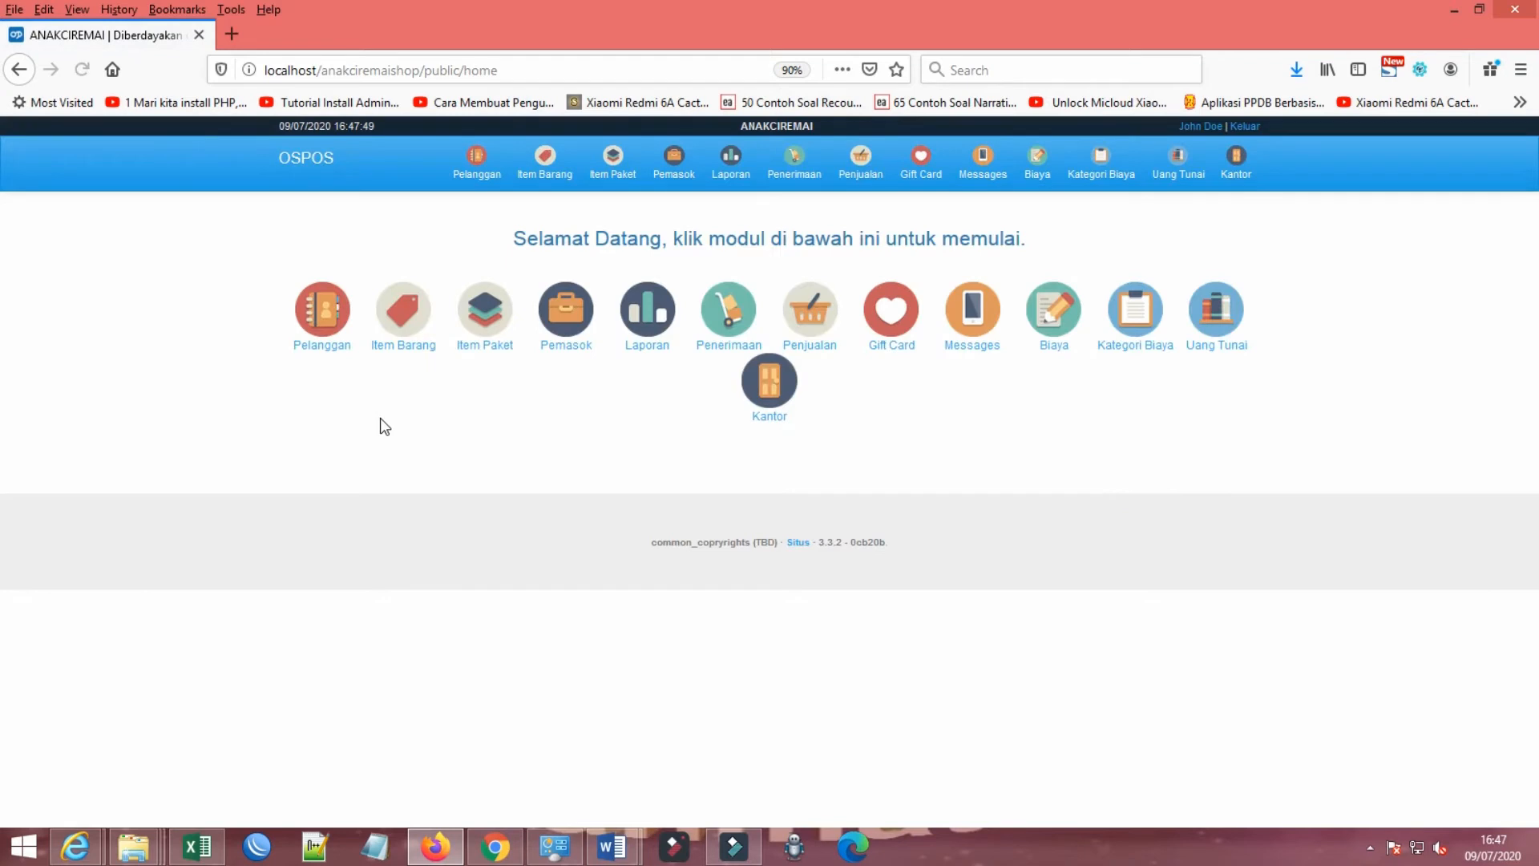
Step: Examine Kantor's Pajak pages for Kode Pajak and Yurisdiksi Pajak, and look at the Konfigurasi page
{"action": "left_click", "coordinate": [1236, 164]}
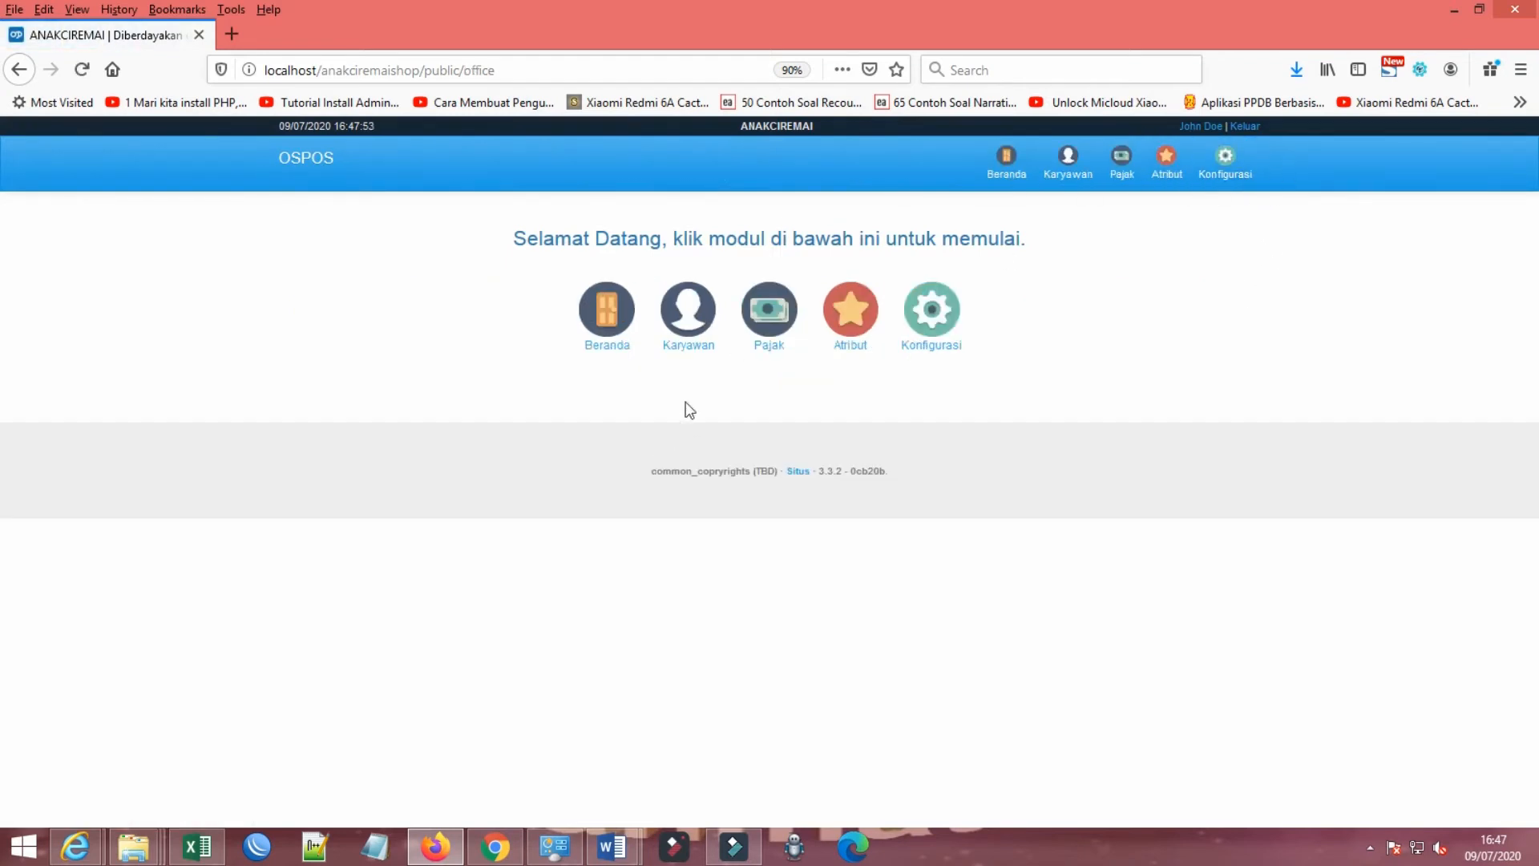
{"action": "left_click", "coordinate": [774, 319]}
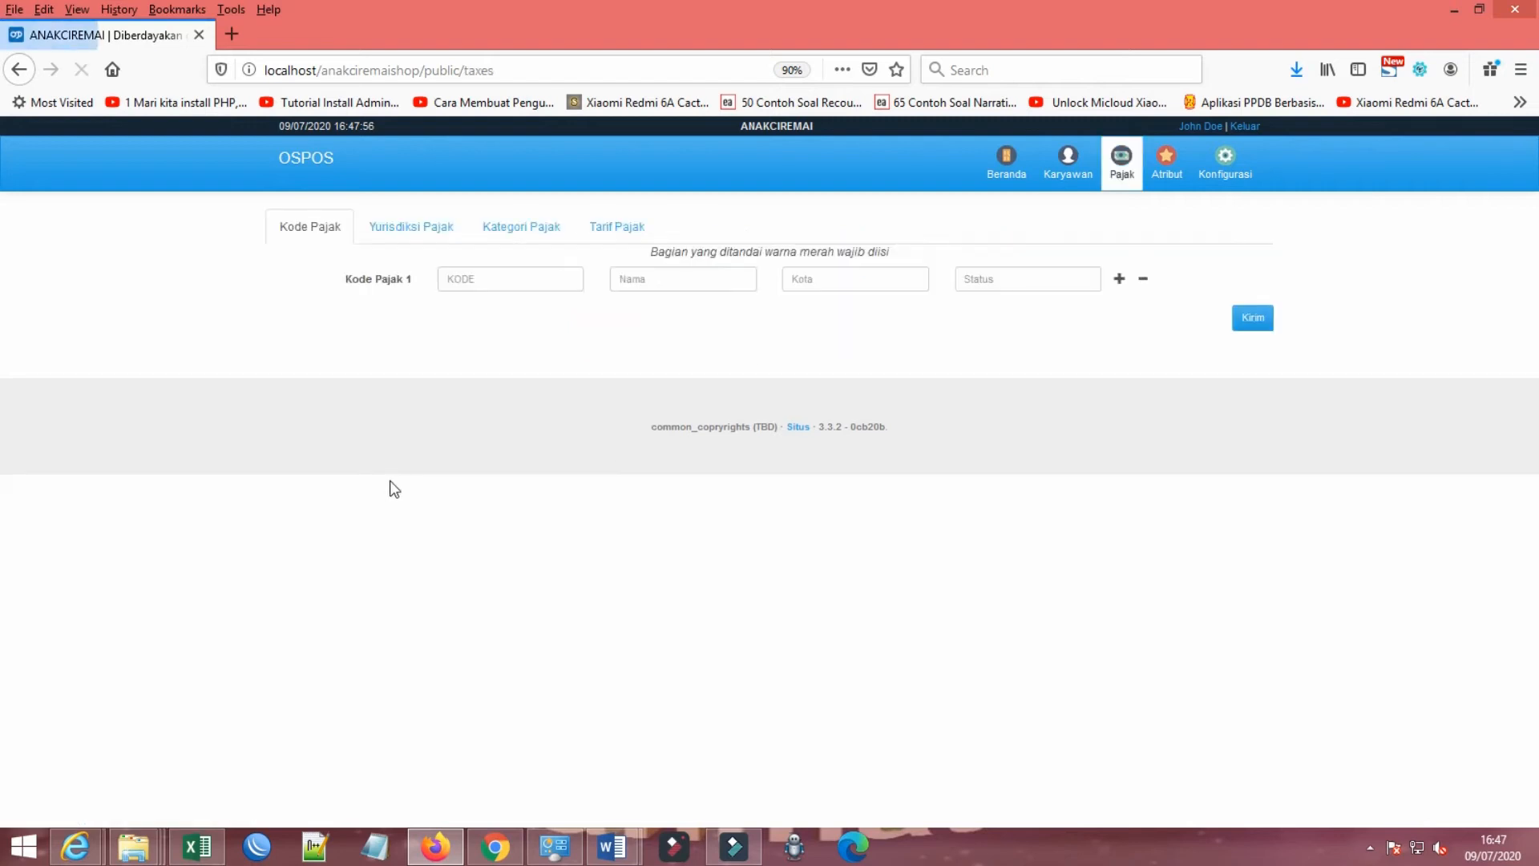
{"action": "left_click", "coordinate": [428, 231]}
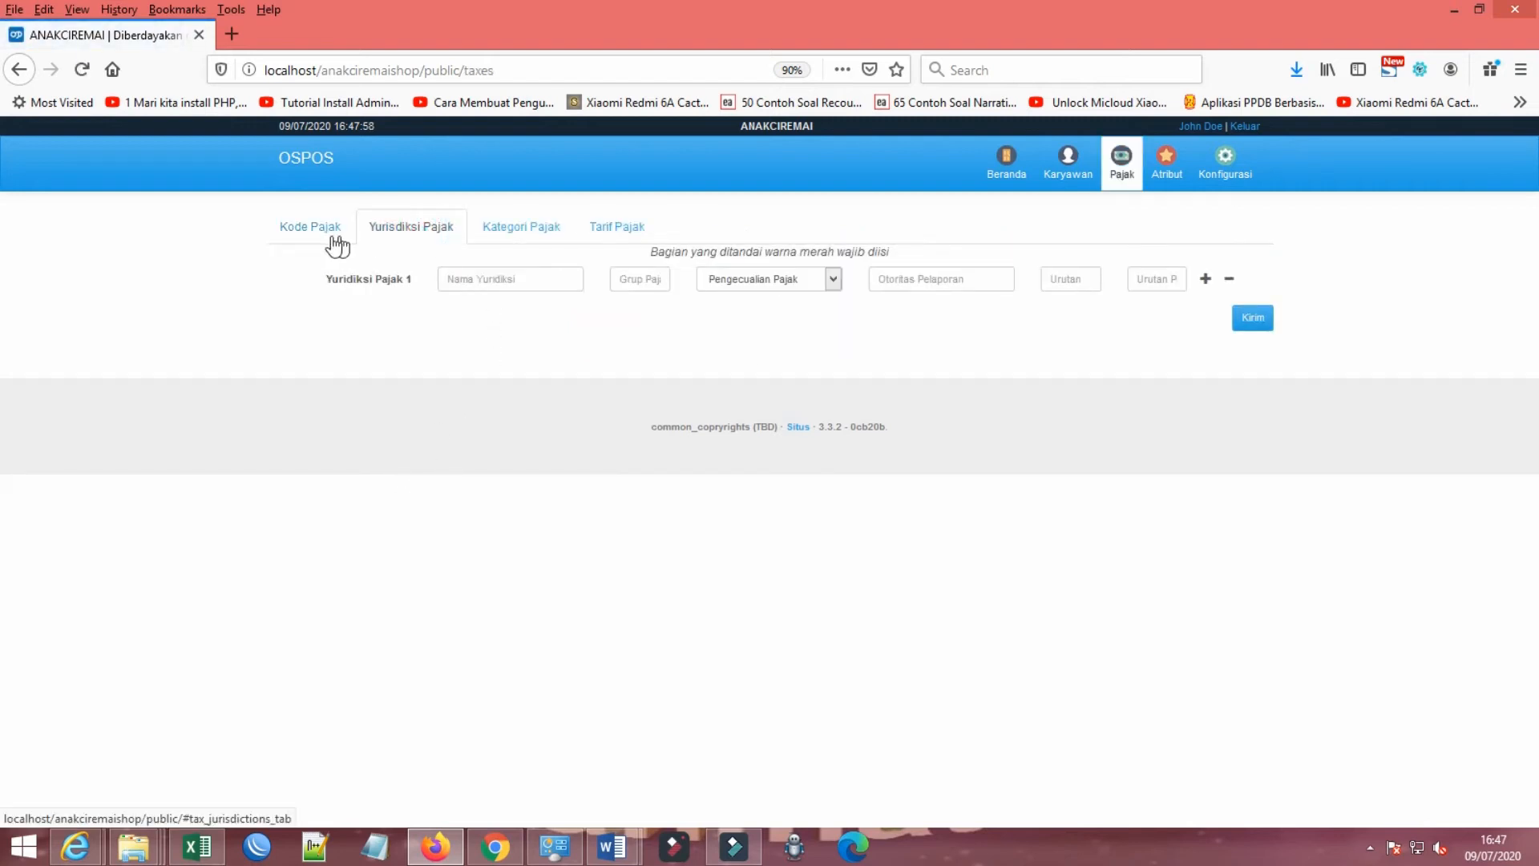
{"action": "left_click", "coordinate": [310, 227]}
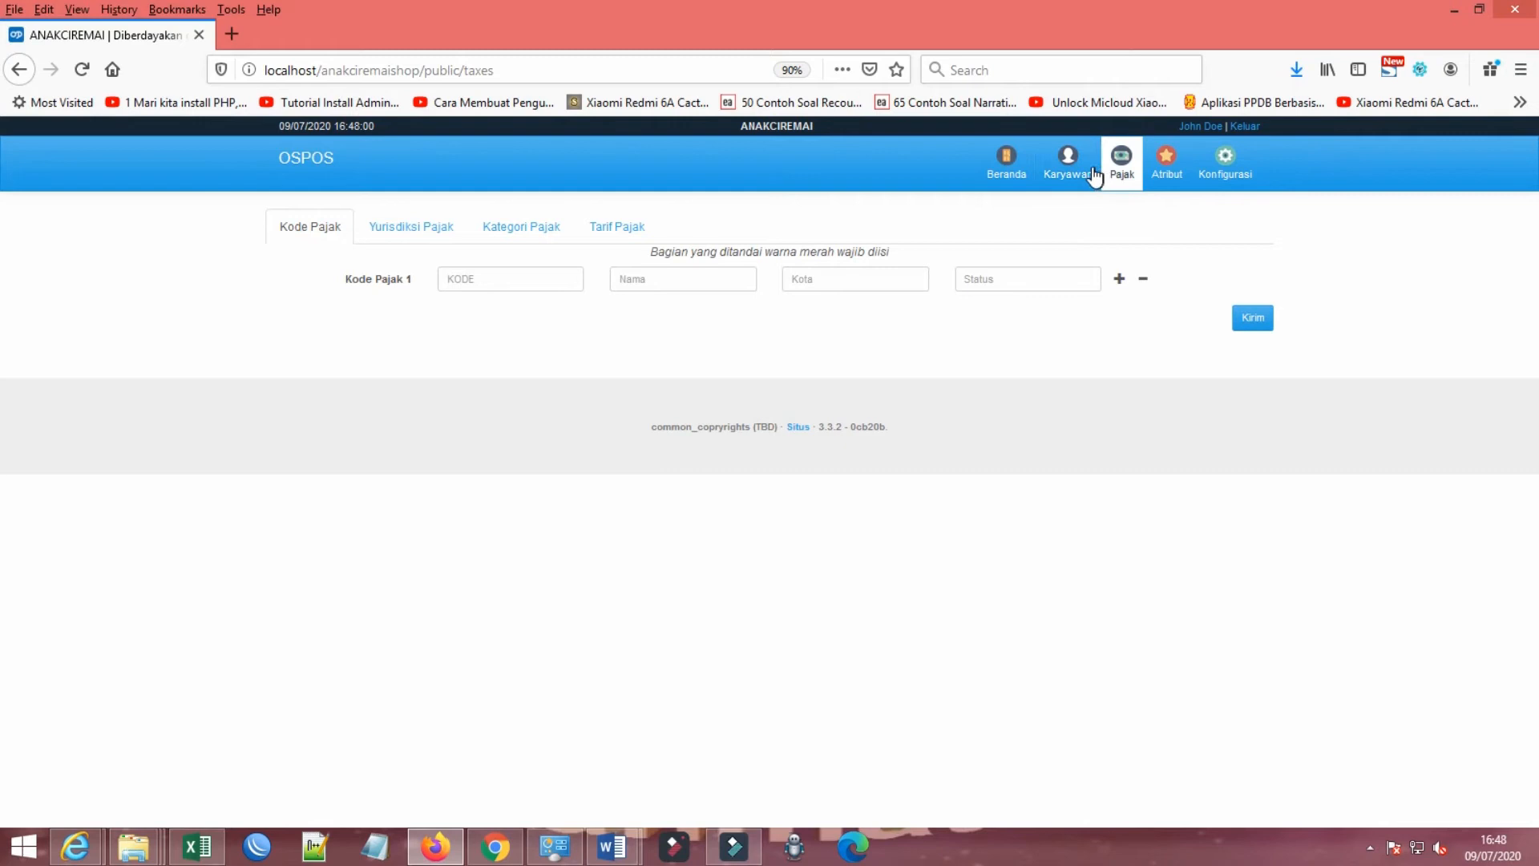
{"action": "left_click", "coordinate": [1227, 167]}
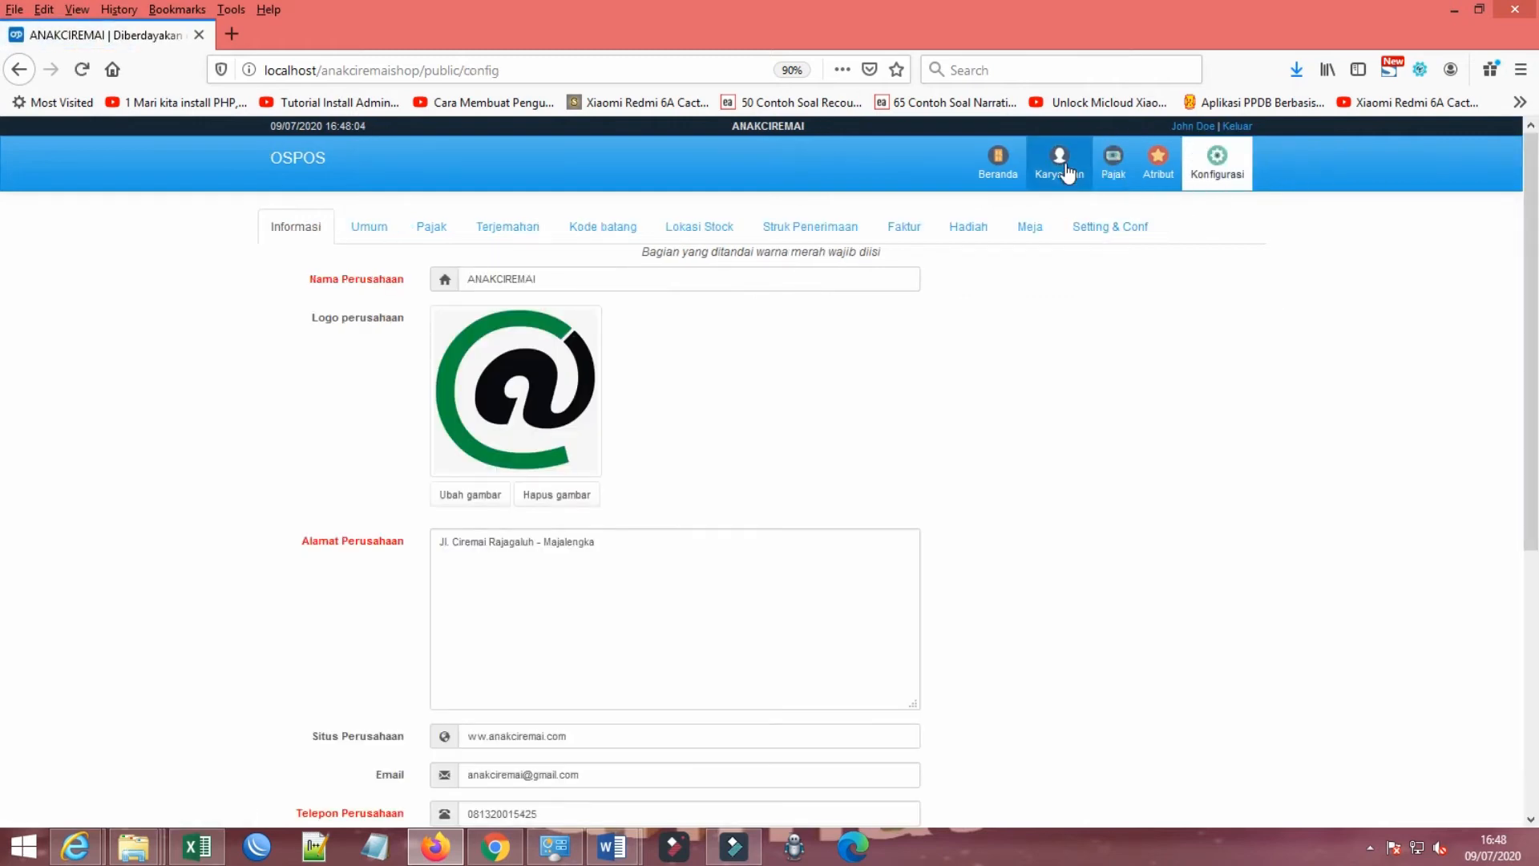
Step: Open the Atribut module and view the blank new-attribute form without submitting it
{"action": "left_click", "coordinate": [1157, 170]}
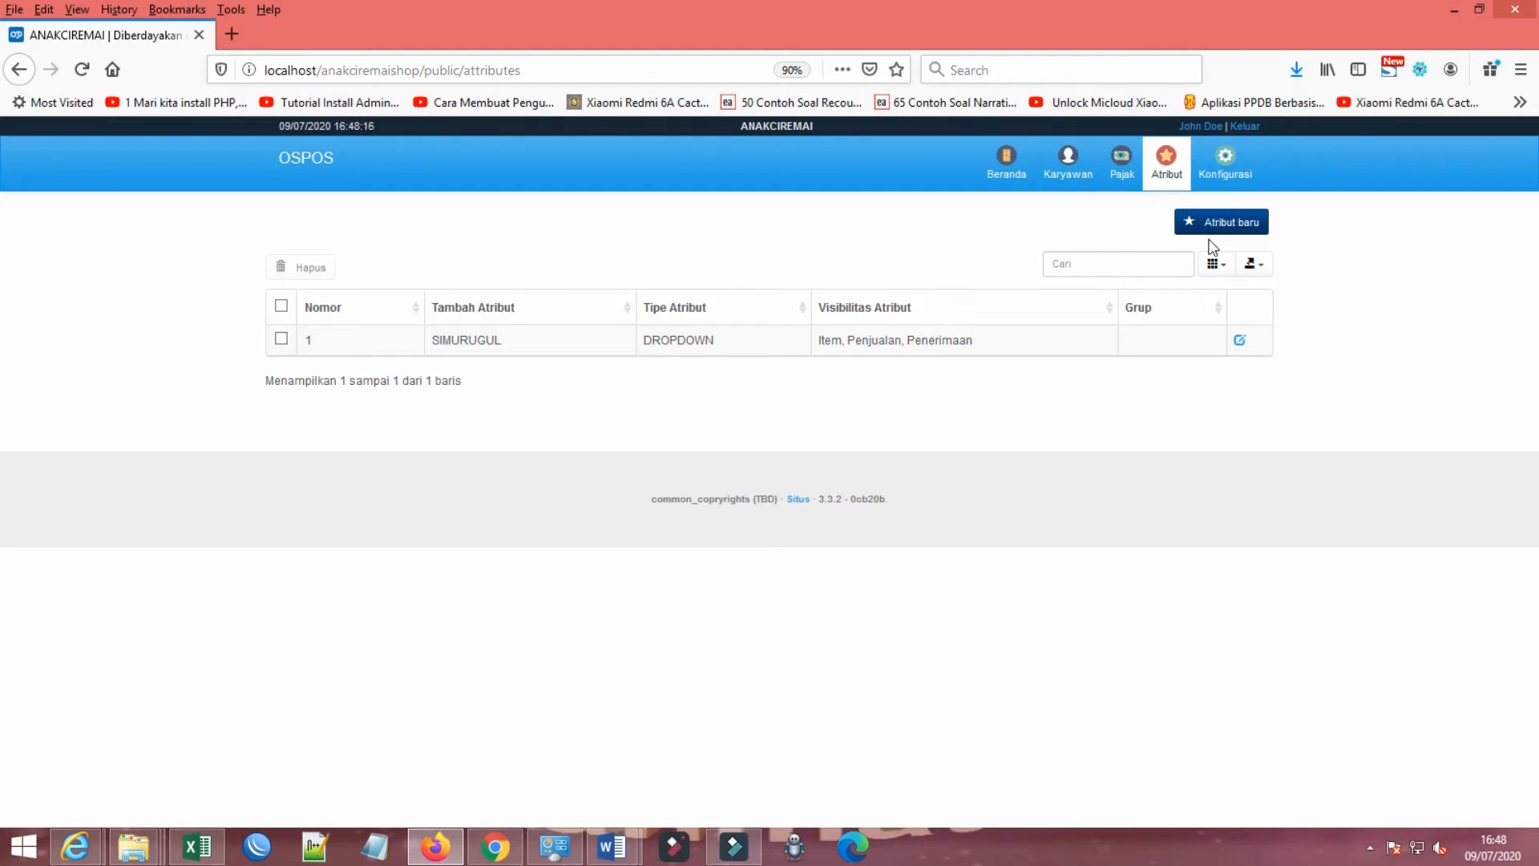
{"action": "left_click", "coordinate": [1233, 231]}
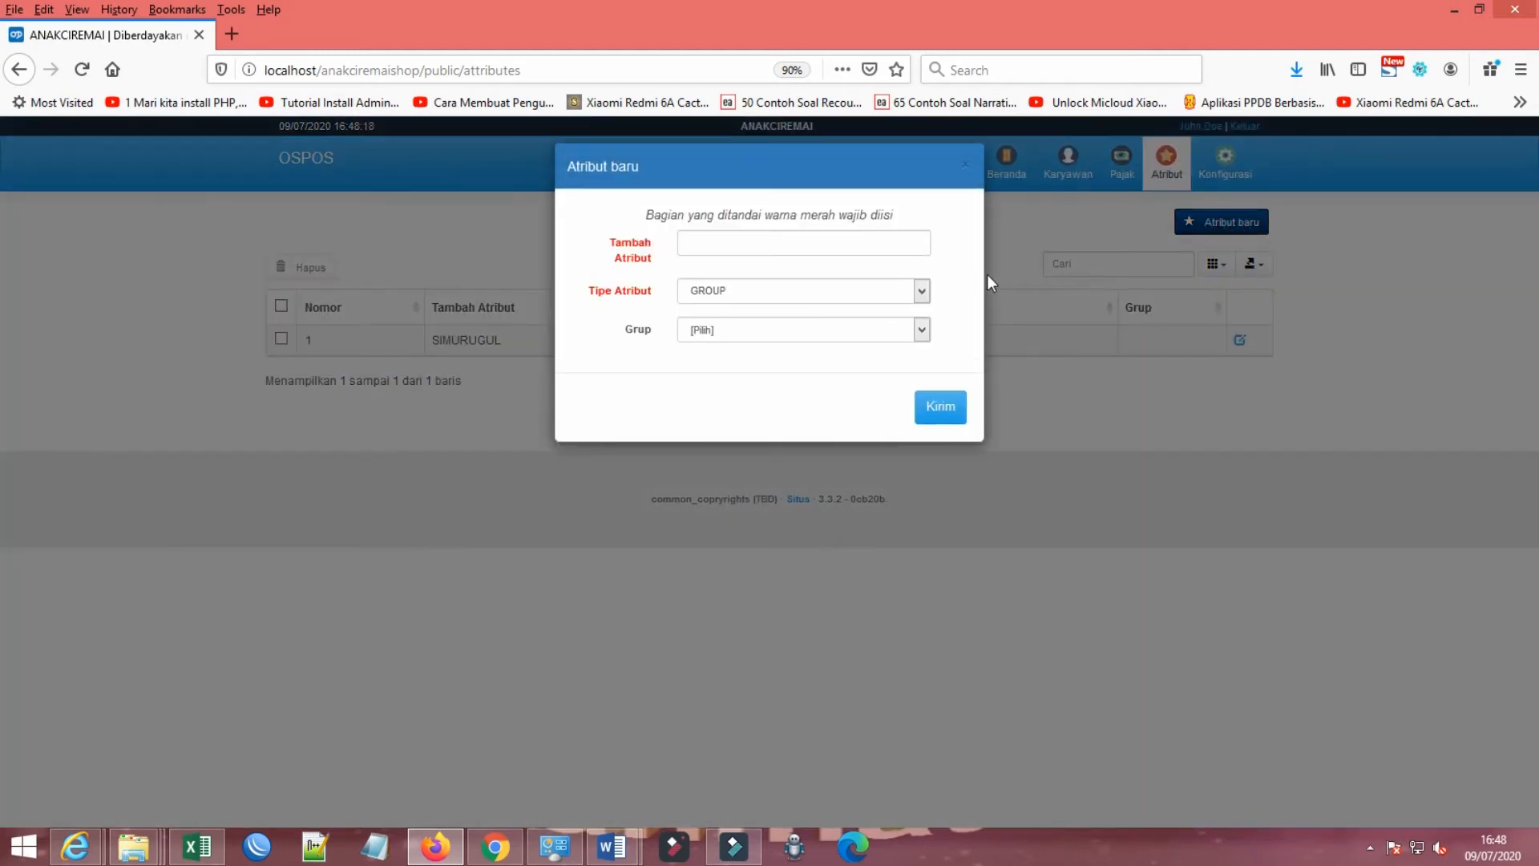
{"action": "left_click", "coordinate": [965, 167]}
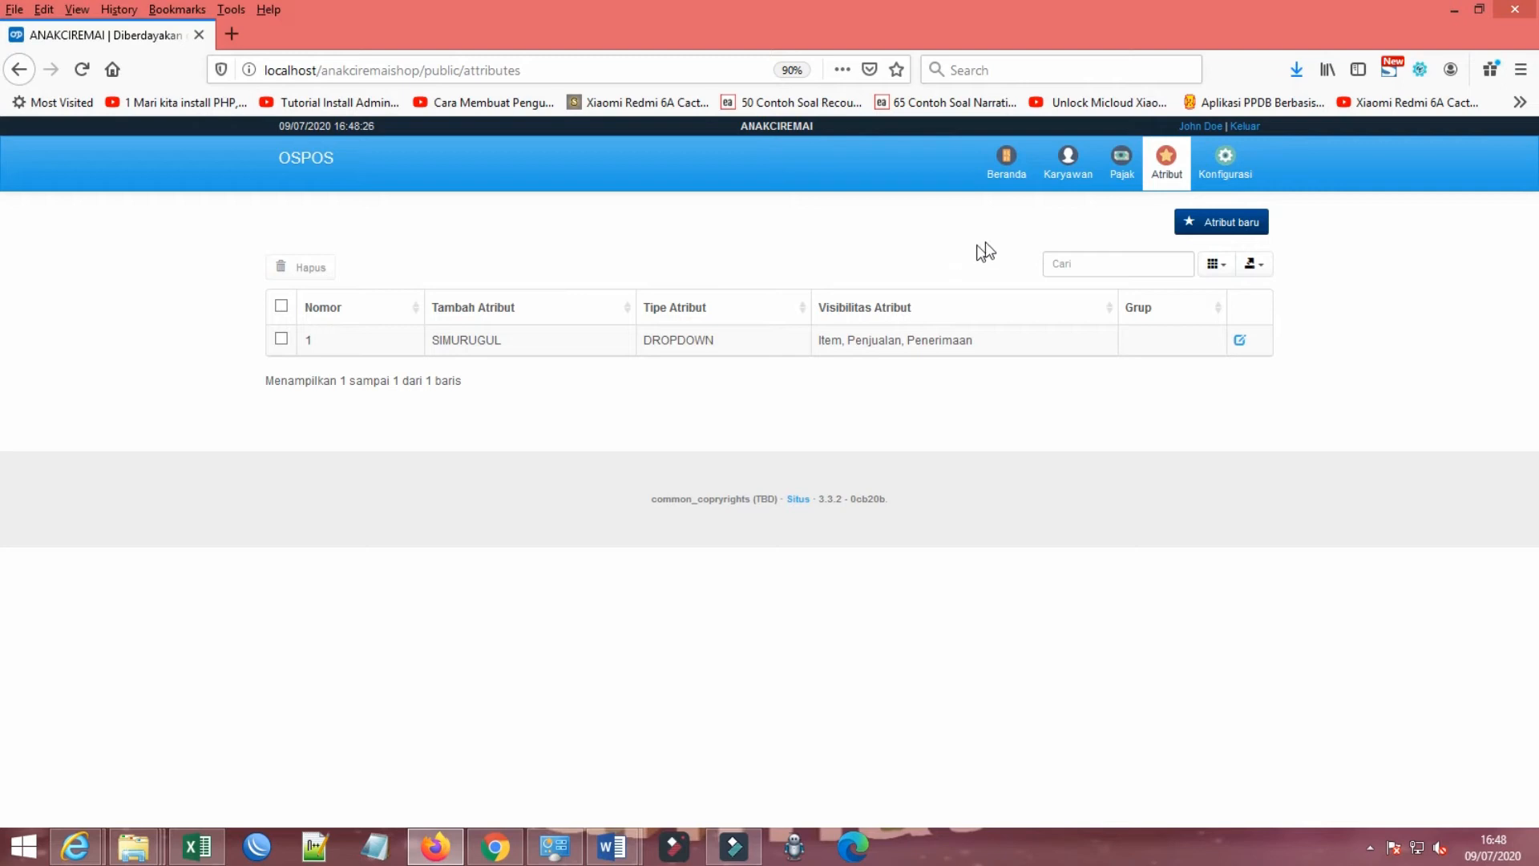
Step: Start a new attribute named warna with the attribute type DROPDOWN
{"action": "left_click", "coordinate": [1241, 230]}
{"action": "left_click", "coordinate": [756, 243]}
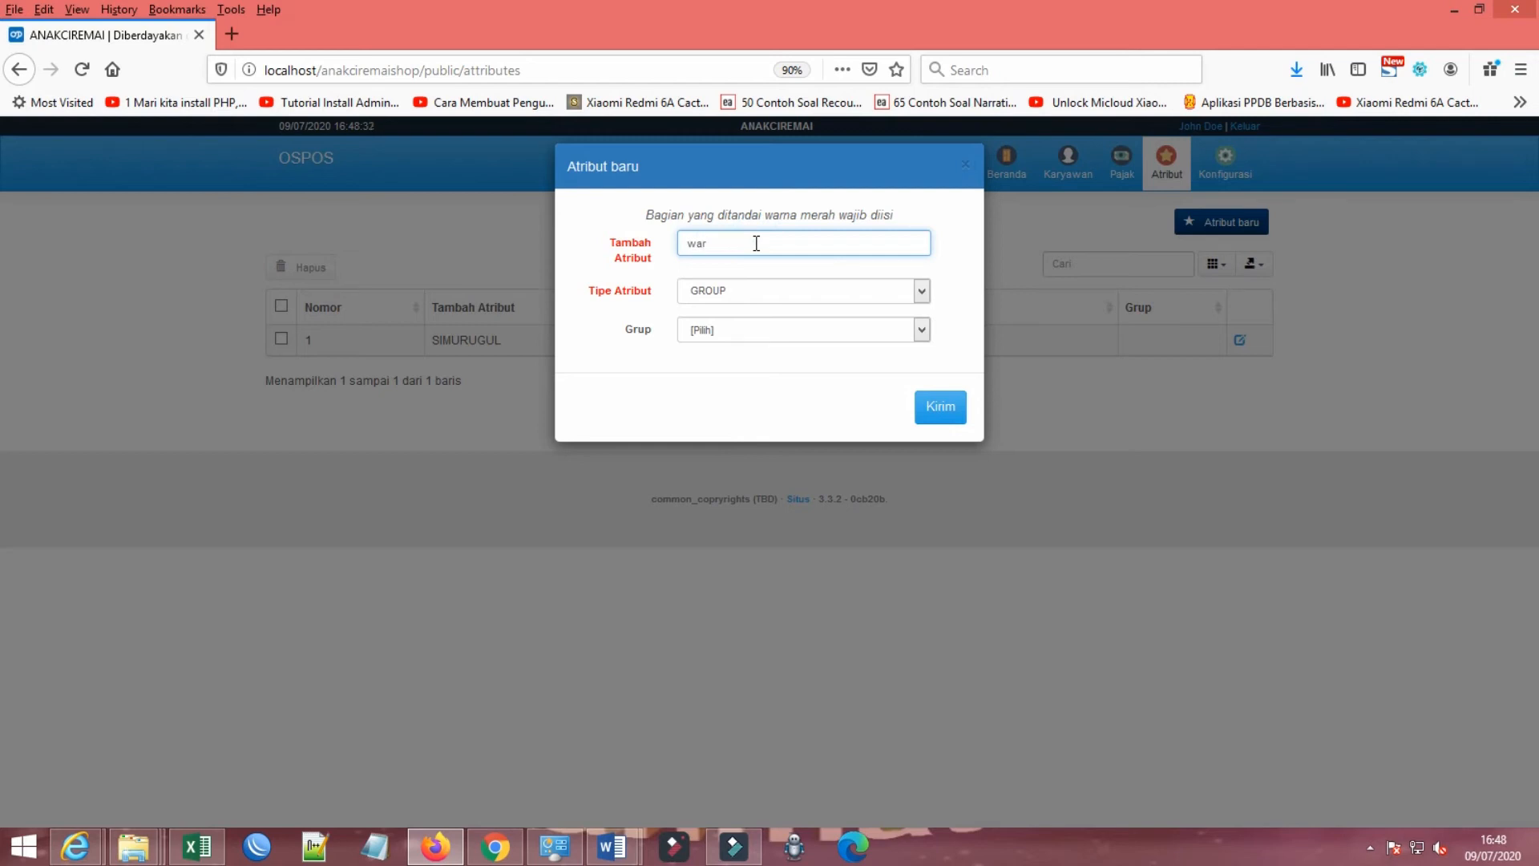
{"action": "key", "text": "Tab"}
{"action": "left_click", "coordinate": [746, 293]}
{"action": "left_click", "coordinate": [745, 307]}
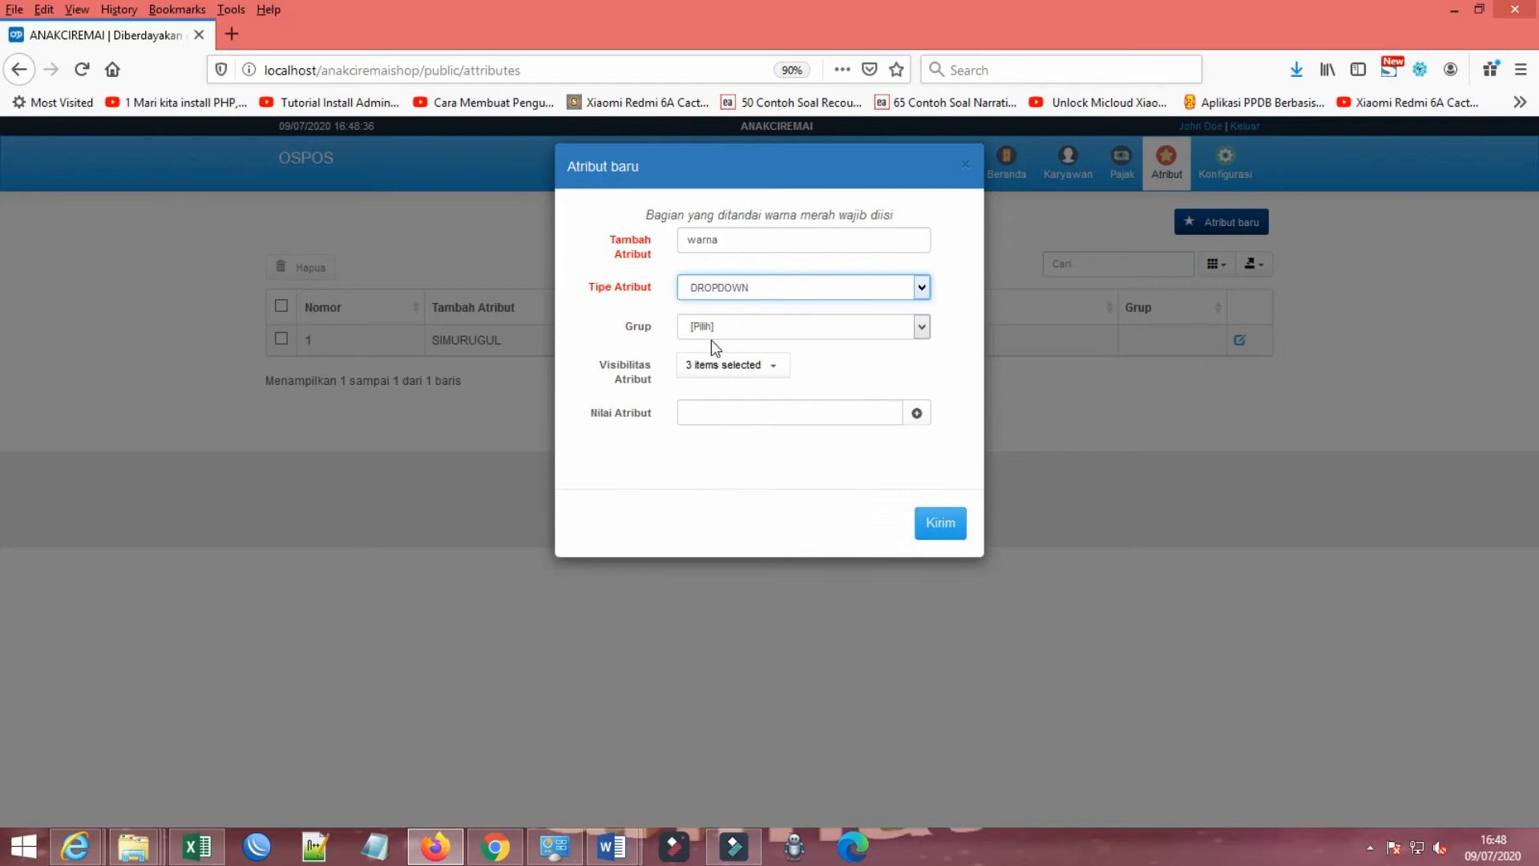
Step: Add HITAM and PUTIH as values of the warna attribute
{"action": "left_click", "coordinate": [730, 413]}
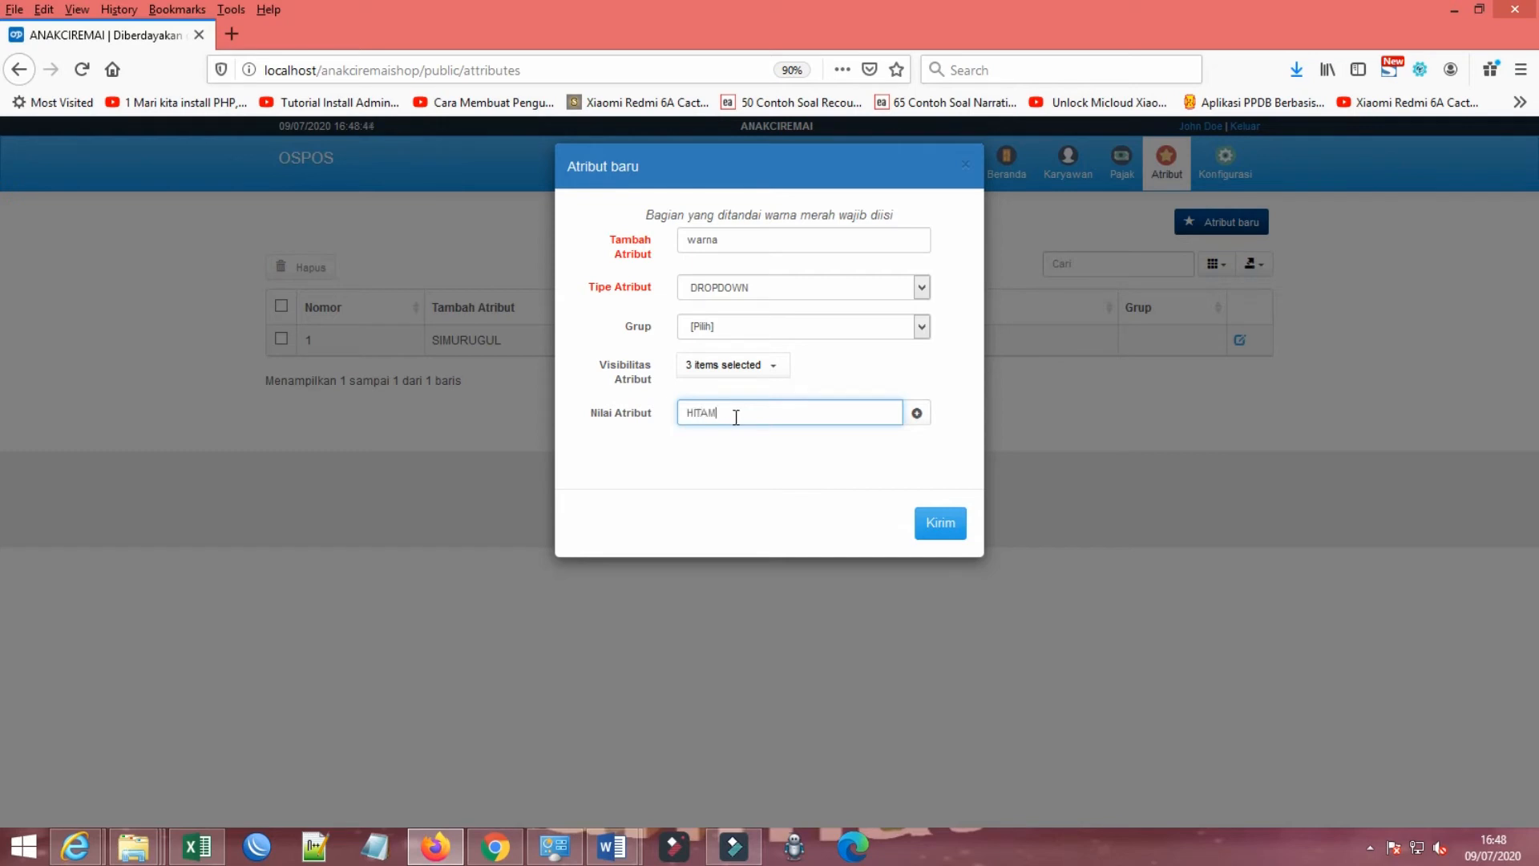
{"action": "left_click", "coordinate": [918, 414]}
{"action": "left_click", "coordinate": [739, 414]}
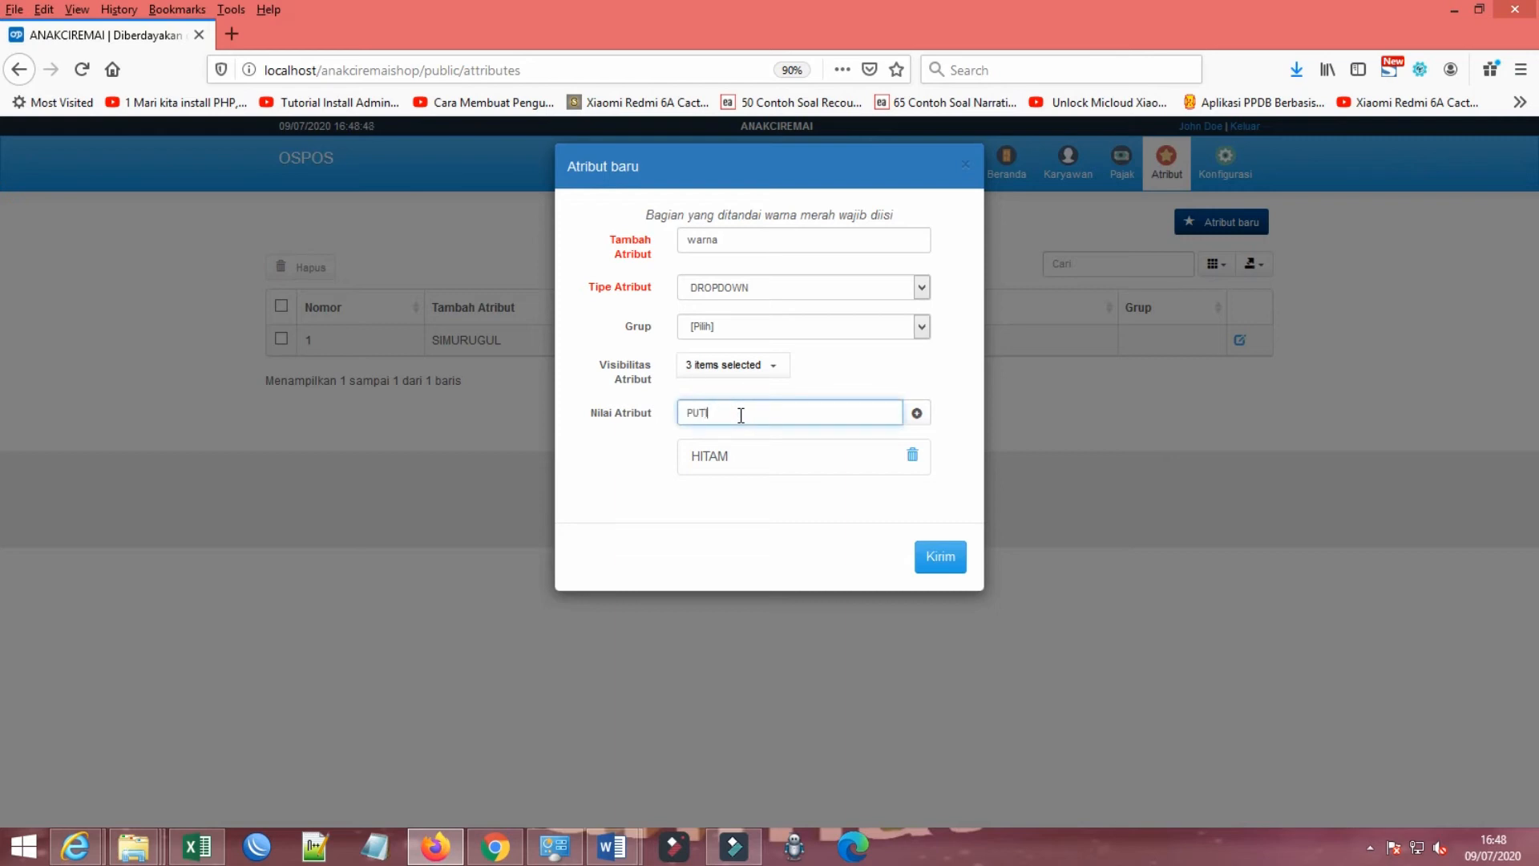
{"action": "left_click", "coordinate": [918, 412]}
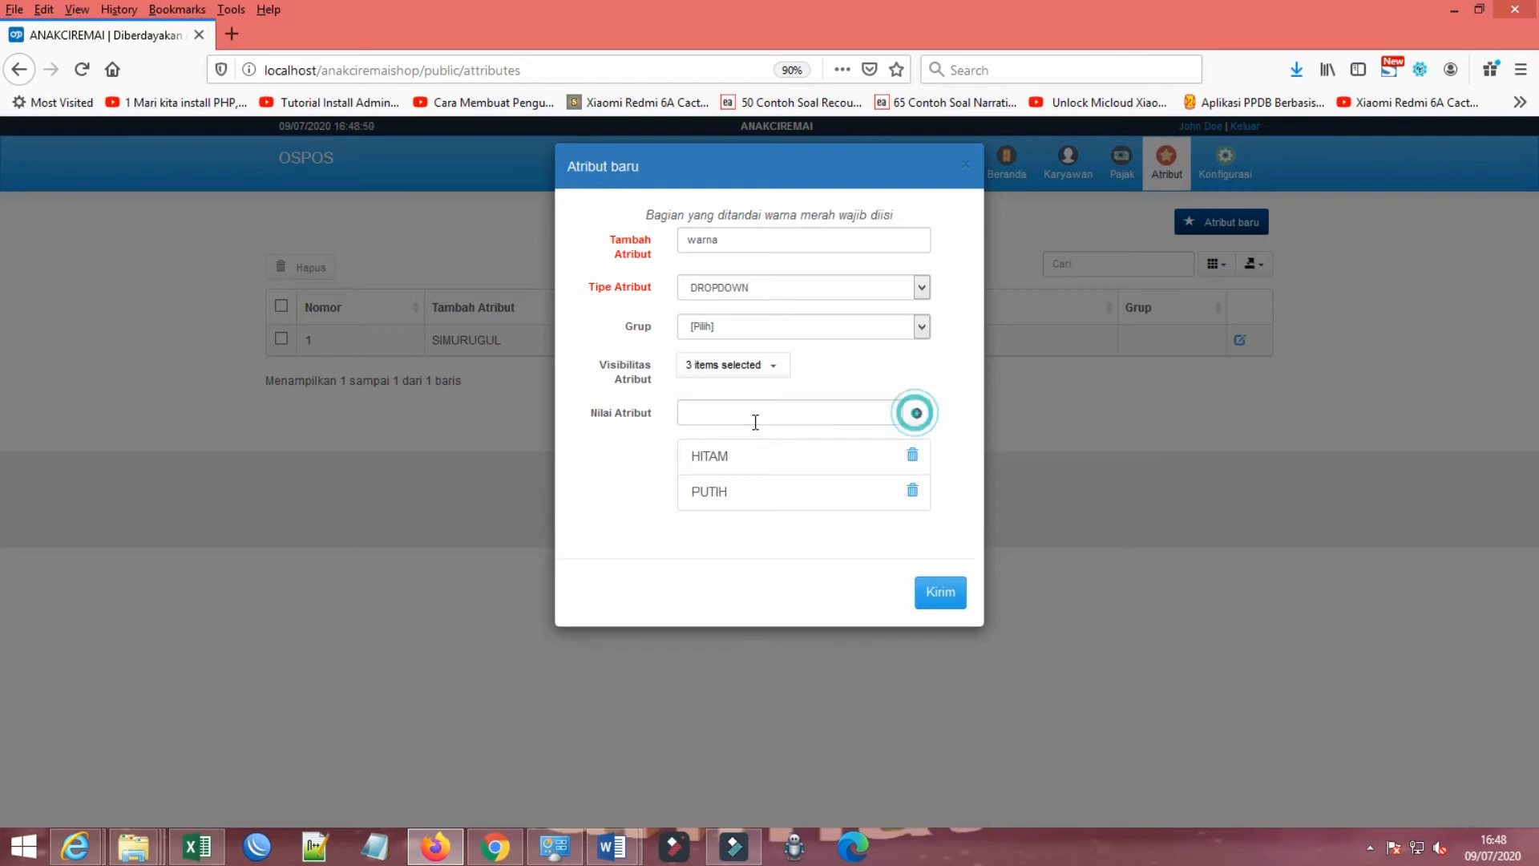
Step: Add MERAH, GREEN and YELLOW as further values of the warna attribute and submit it
{"action": "left_click", "coordinate": [756, 421]}
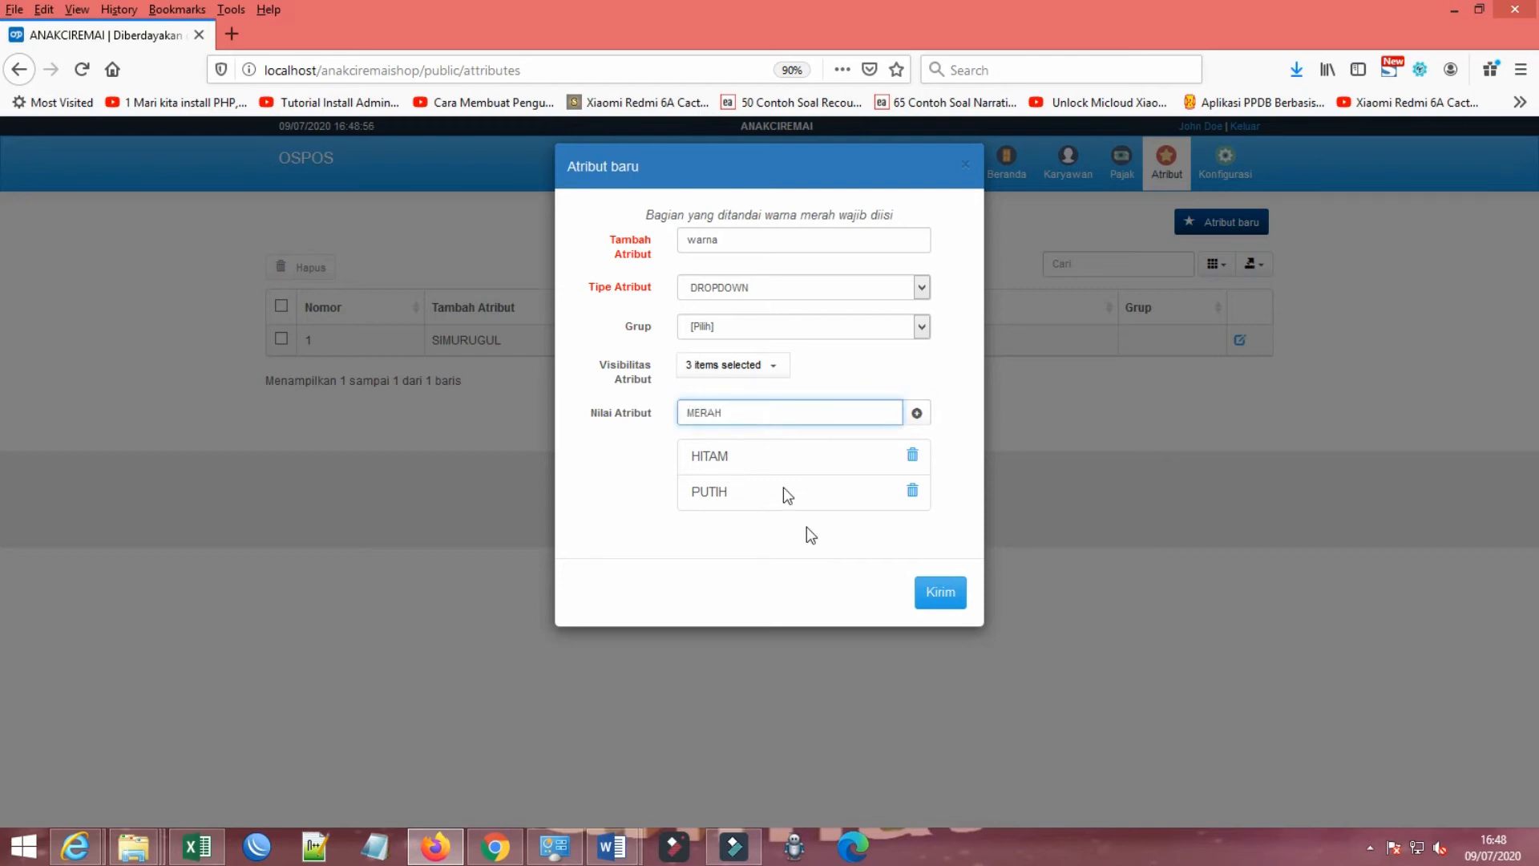
{"action": "left_click", "coordinate": [917, 414]}
{"action": "left_click", "coordinate": [762, 414]}
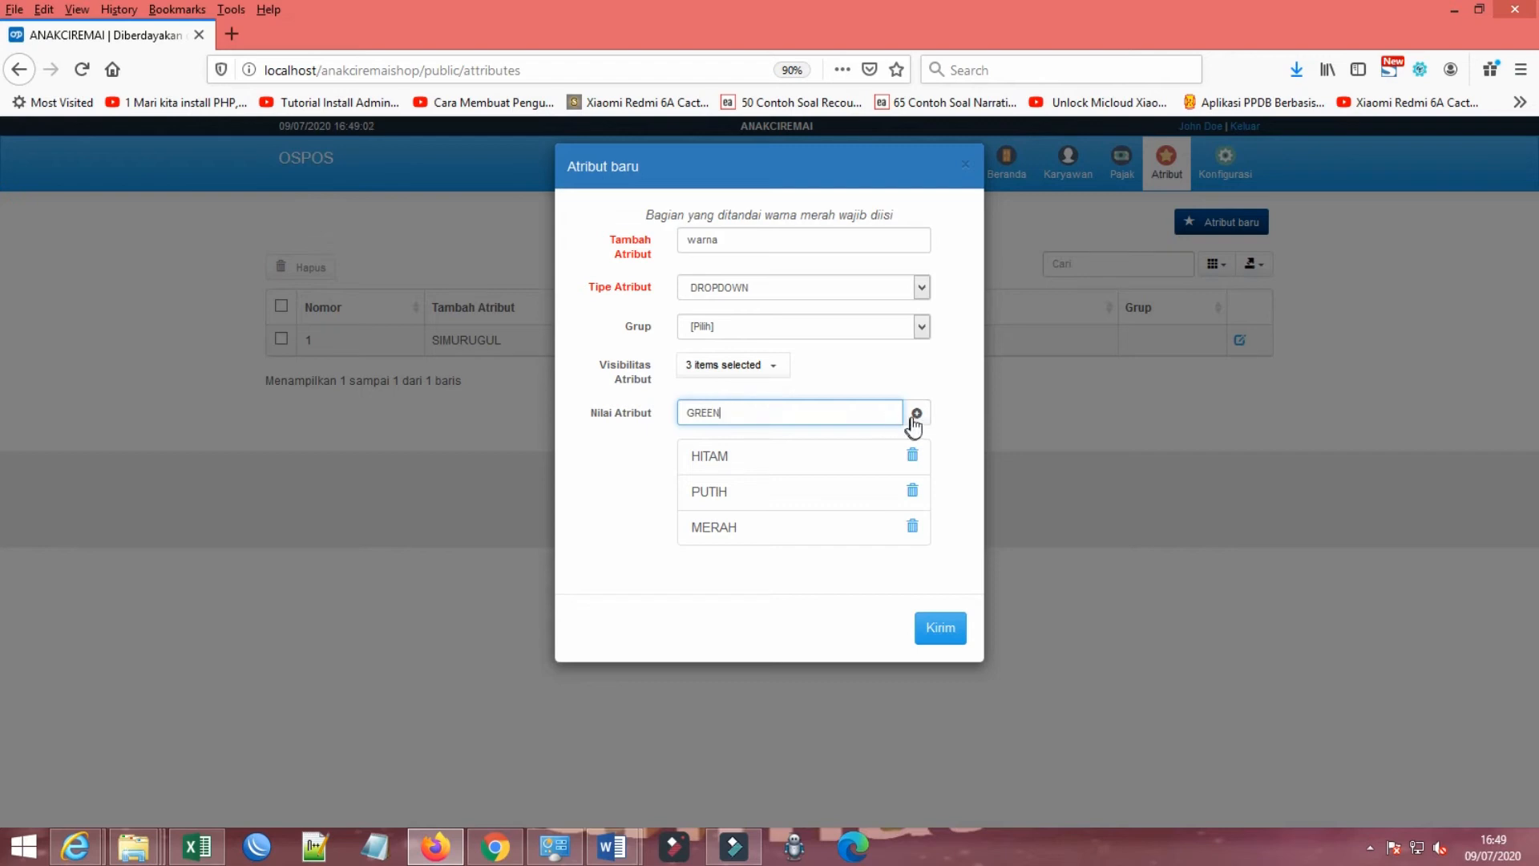
{"action": "left_click", "coordinate": [915, 425]}
{"action": "left_click", "coordinate": [780, 411]}
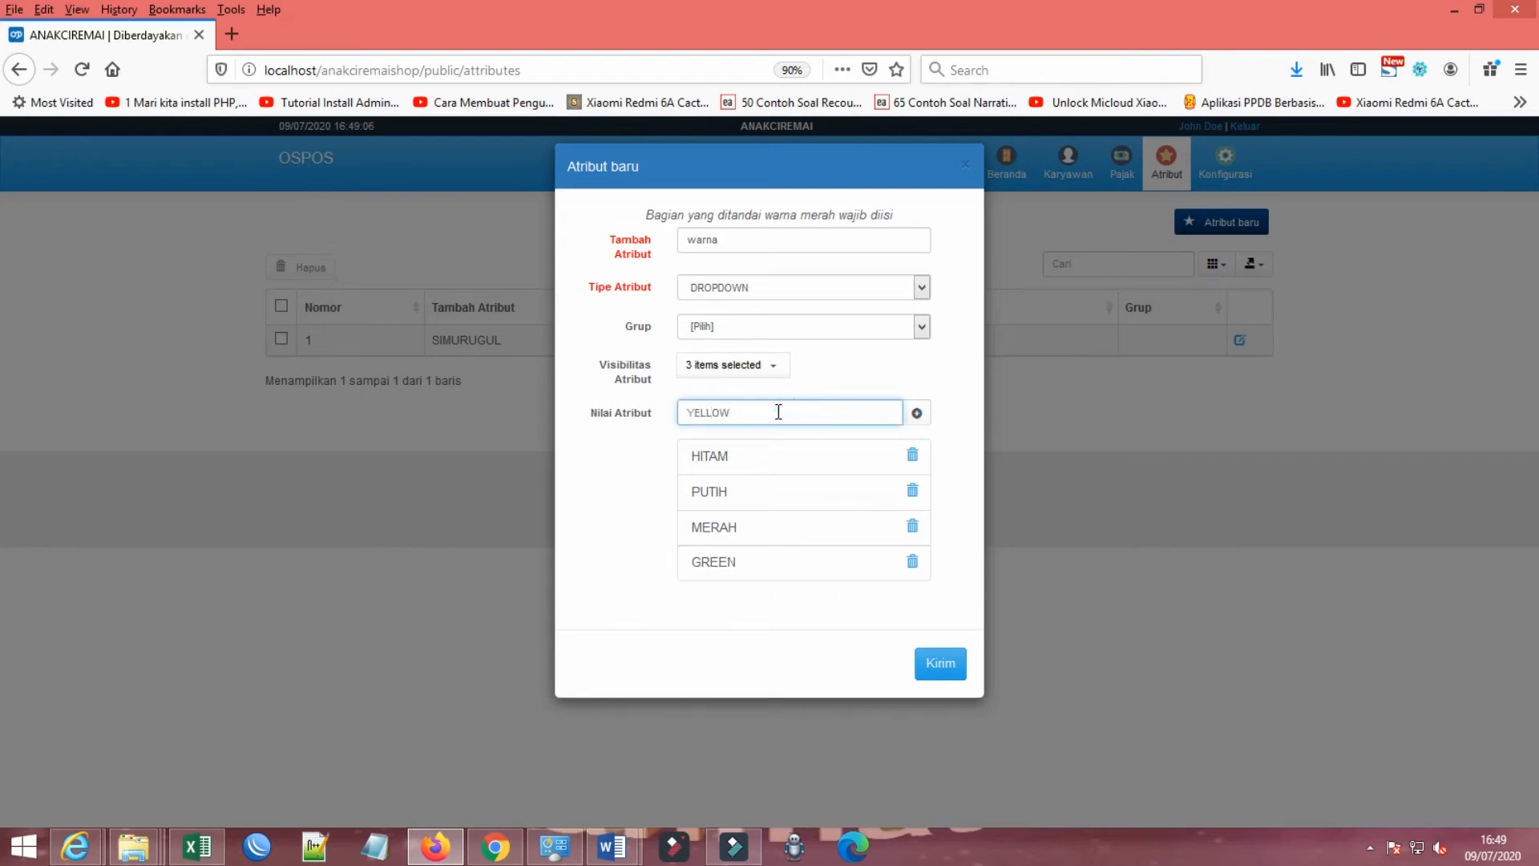
{"action": "left_click", "coordinate": [917, 413]}
{"action": "left_click", "coordinate": [940, 704]}
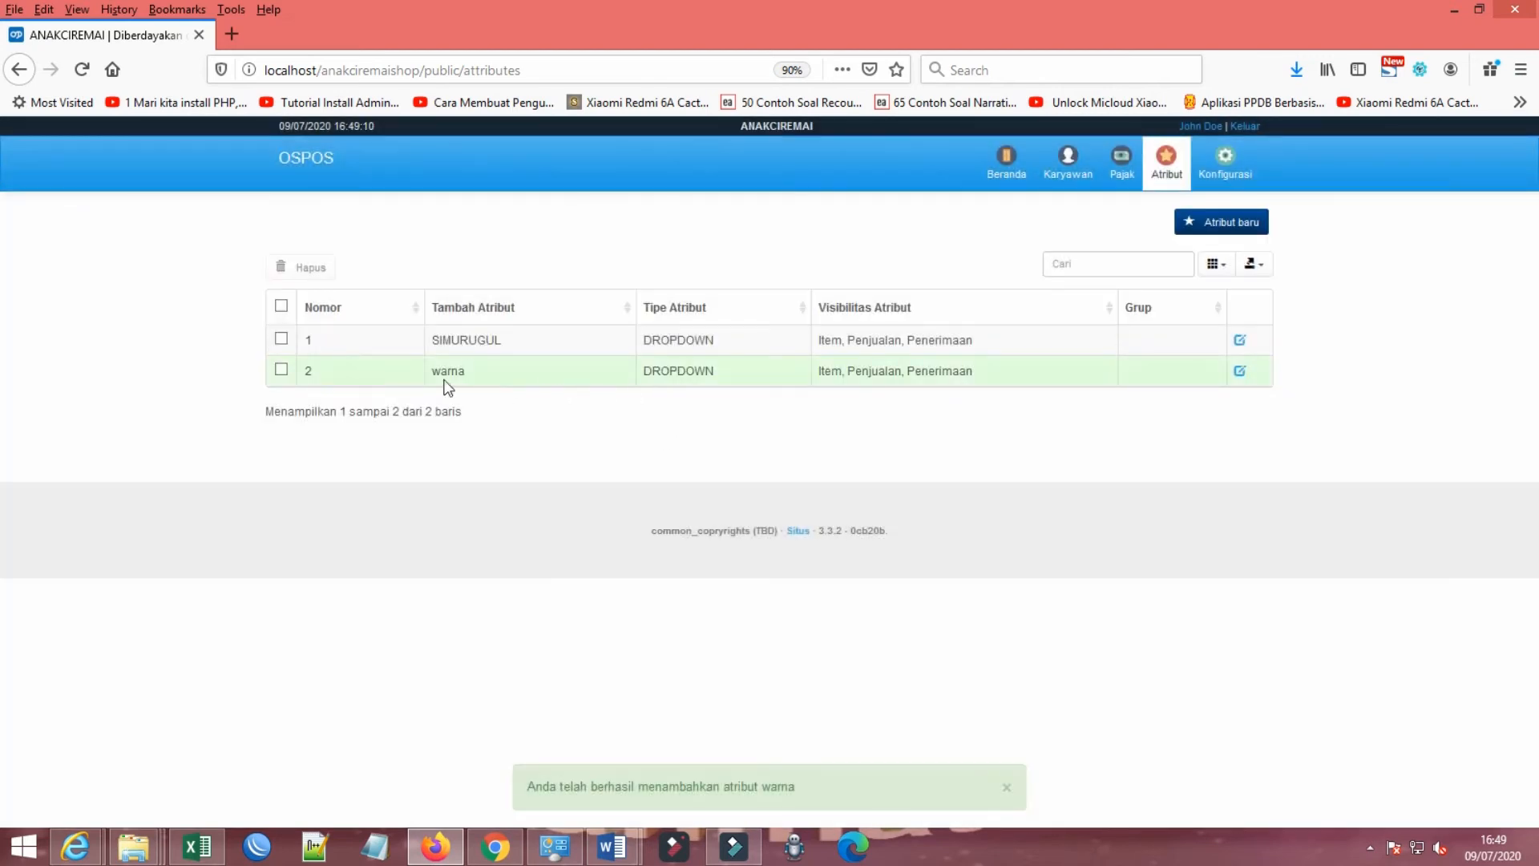
Step: Start another new attribute named SIZE with the attribute type DROPDOWN
{"action": "left_click", "coordinate": [1212, 221]}
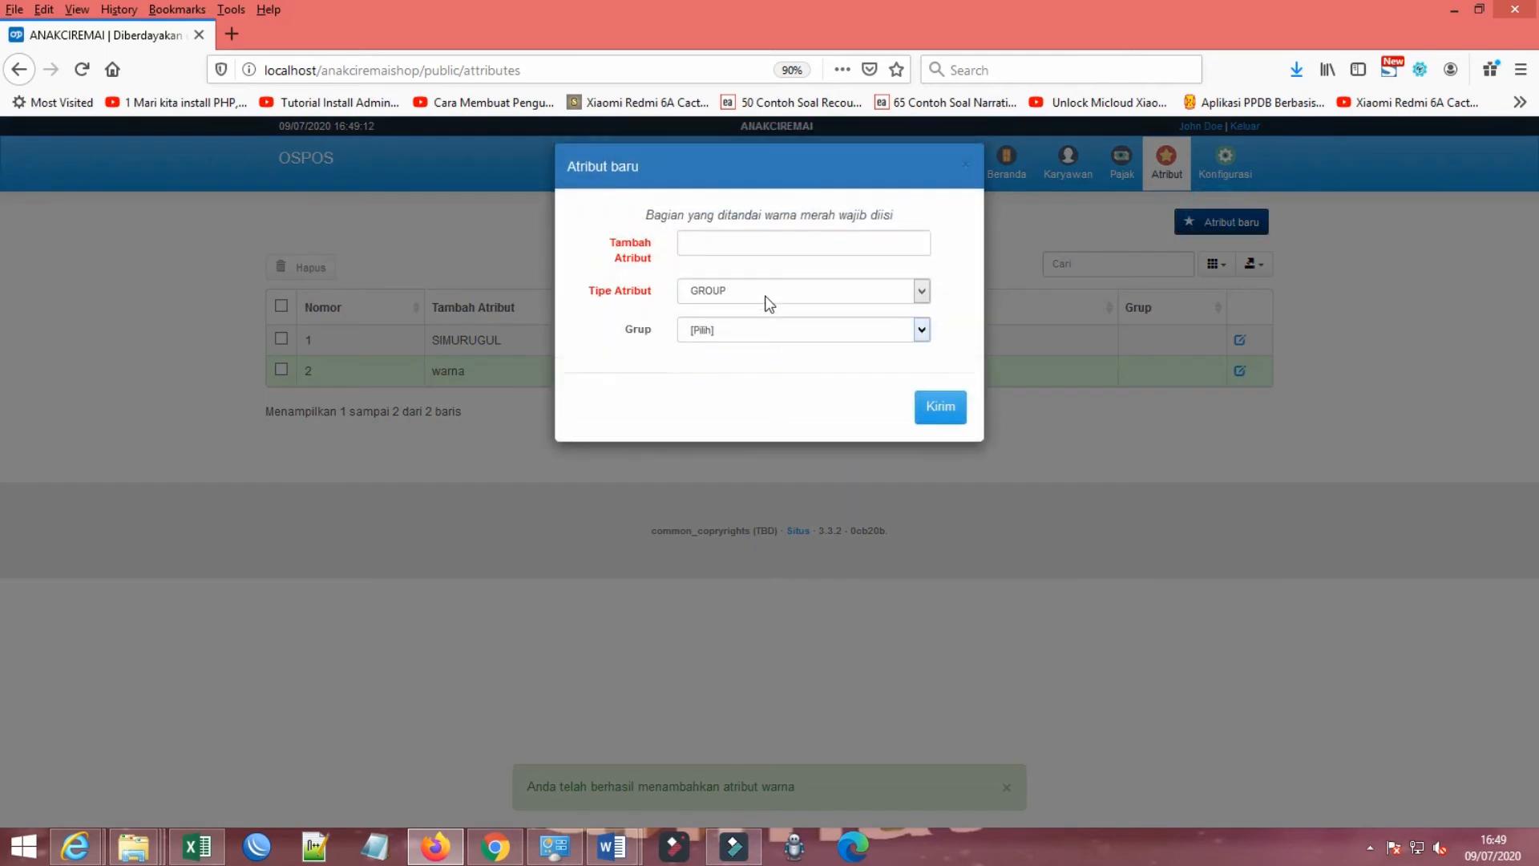
{"action": "left_click", "coordinate": [761, 242]}
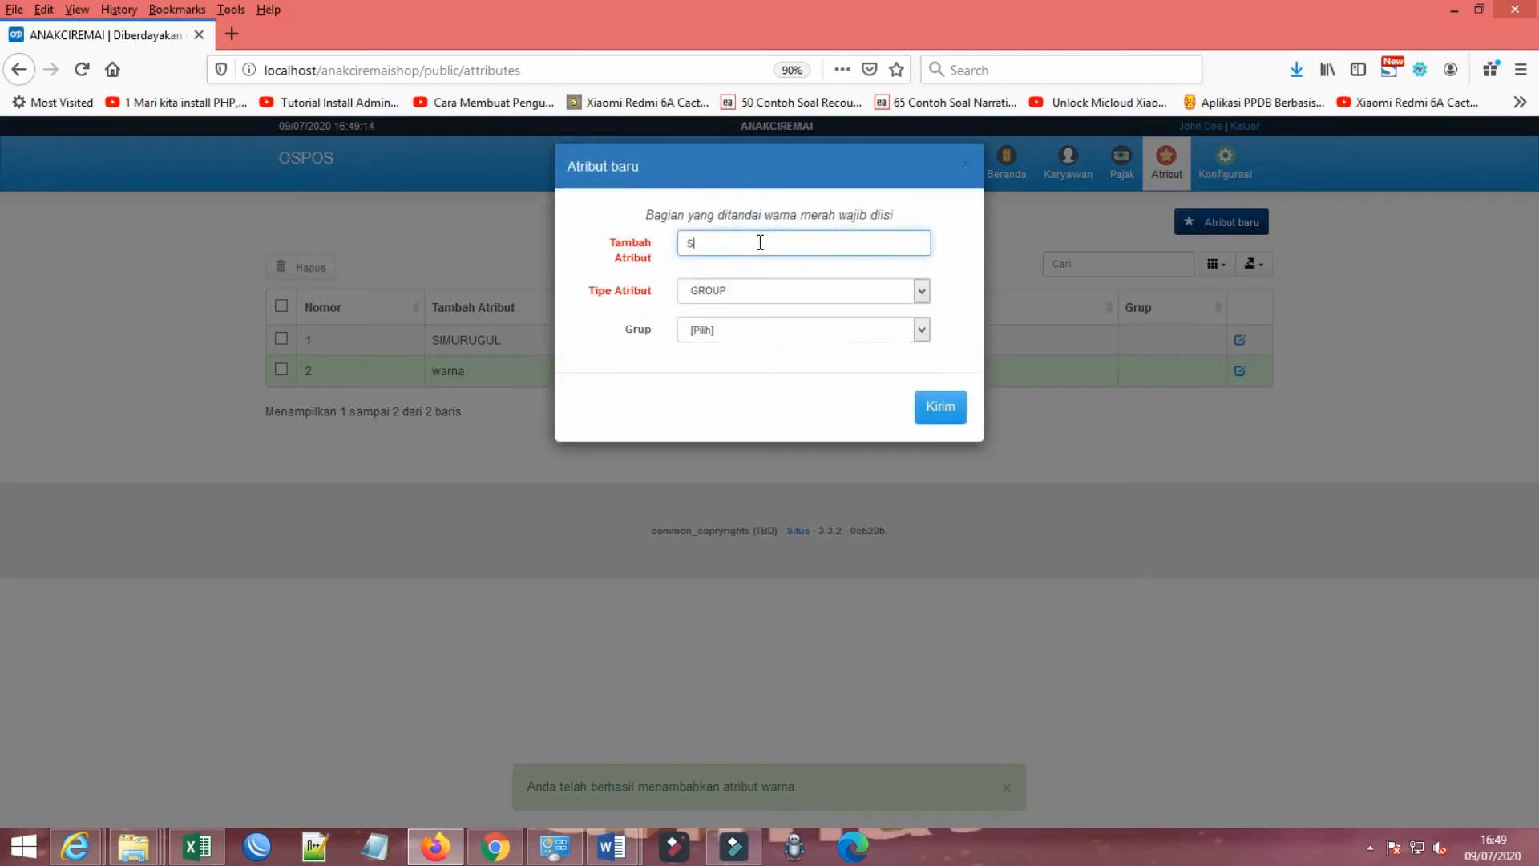
{"action": "left_click", "coordinate": [726, 328]}
{"action": "left_click", "coordinate": [729, 323]}
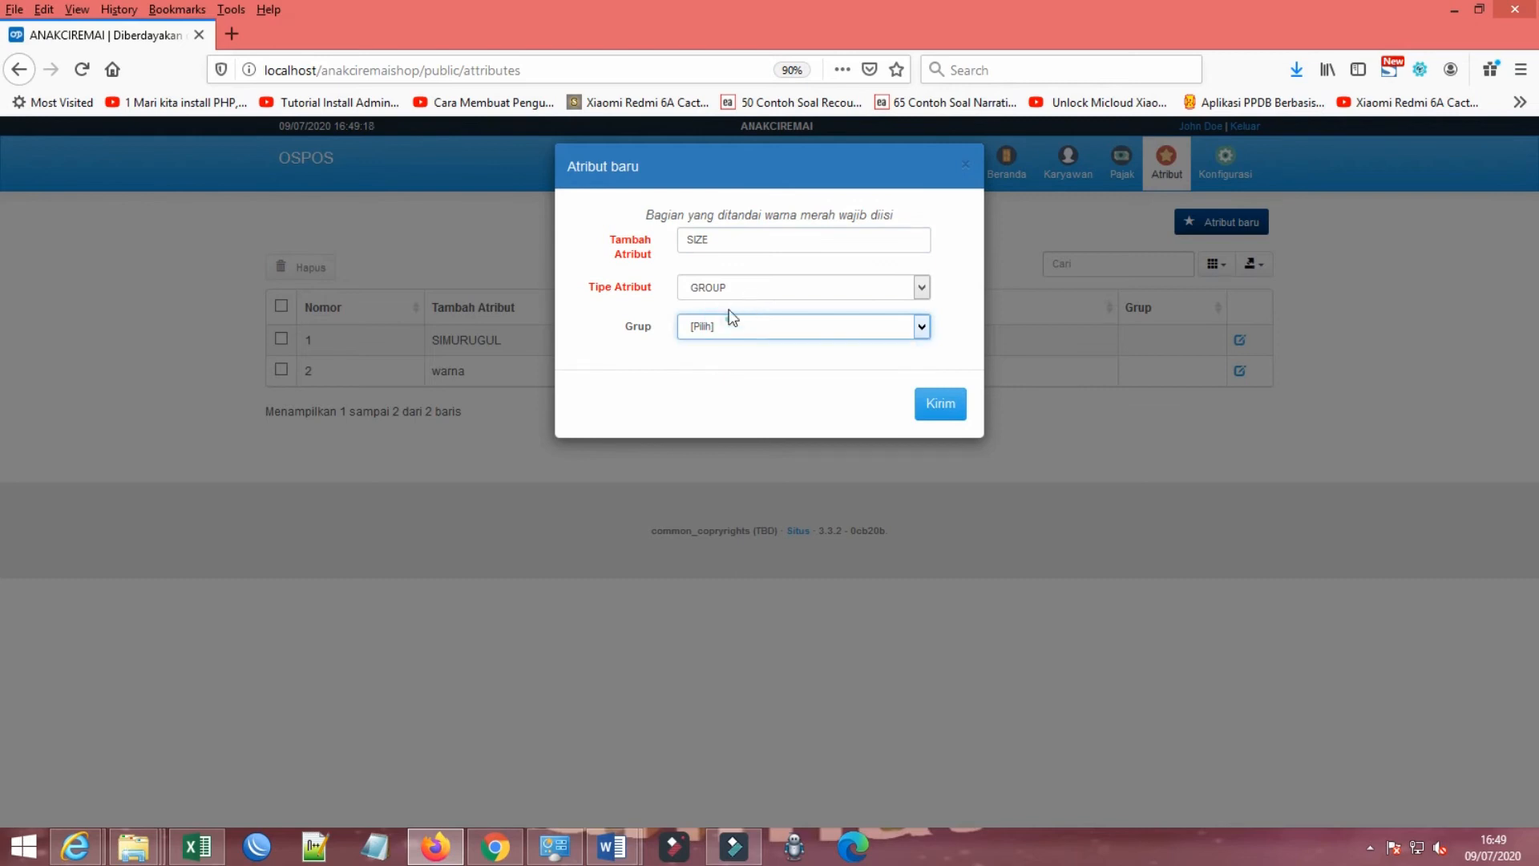
{"action": "left_click", "coordinate": [732, 289]}
{"action": "left_click", "coordinate": [732, 311]}
Step: Add XL, XXL, L, S and M as values of the SIZE attribute
{"action": "left_click", "coordinate": [714, 410]}
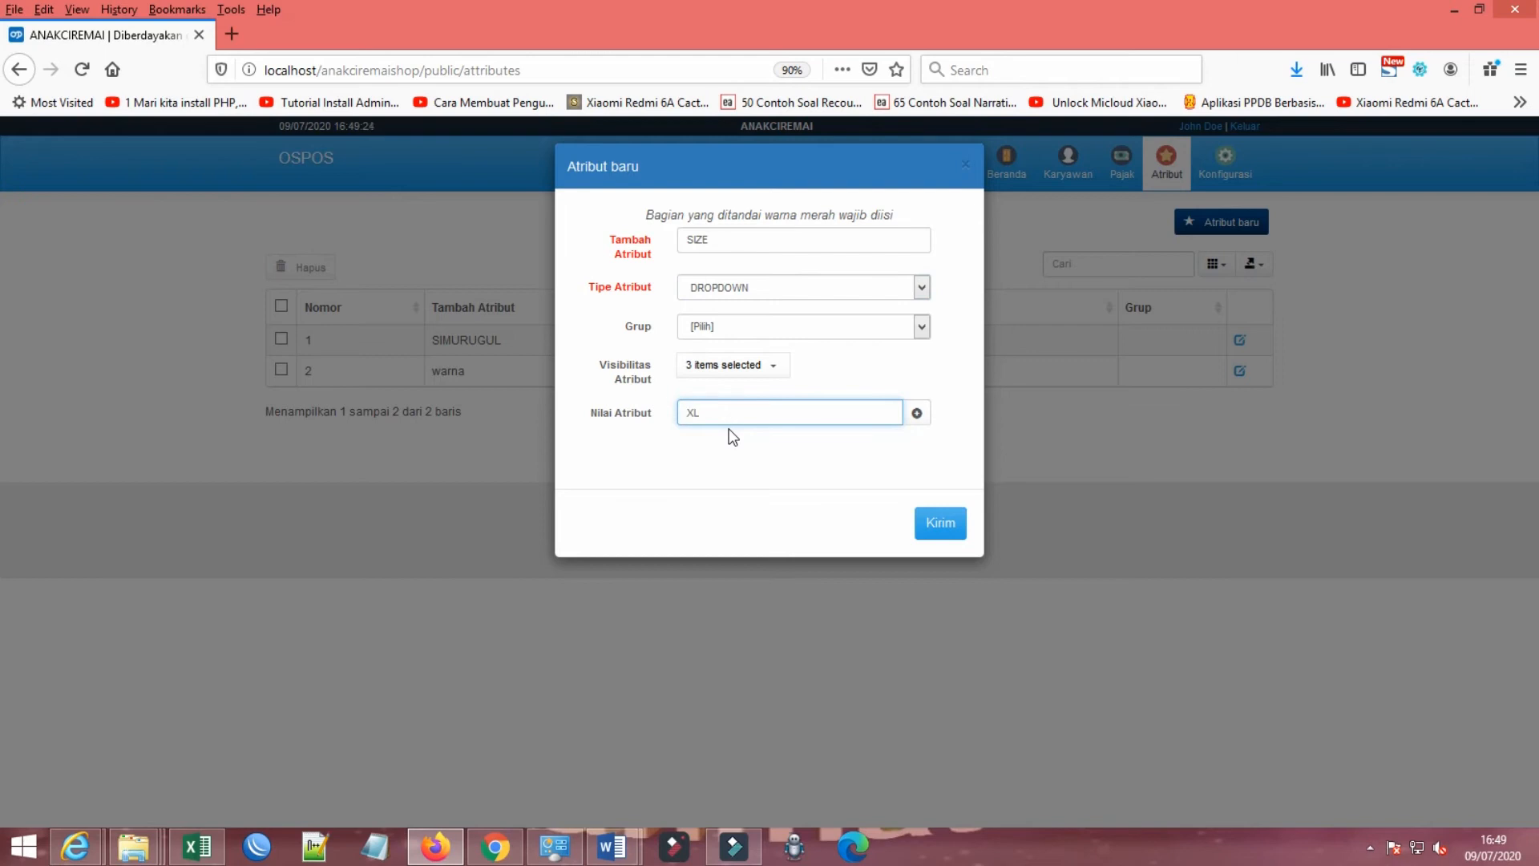
{"action": "left_click", "coordinate": [917, 414]}
{"action": "left_click", "coordinate": [741, 413]}
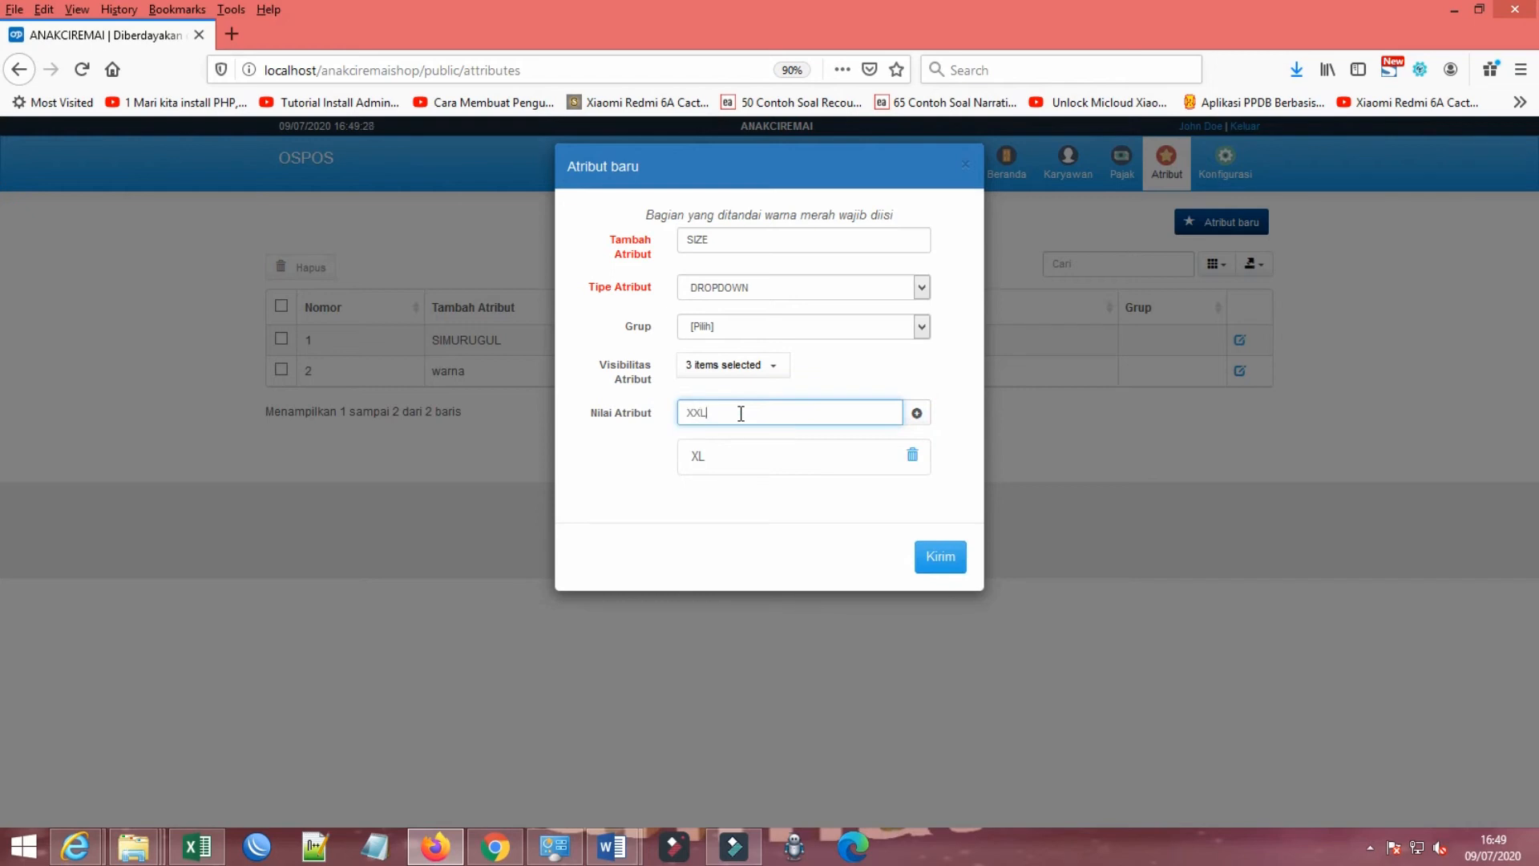
{"action": "left_click", "coordinate": [917, 413]}
{"action": "left_click", "coordinate": [779, 415]}
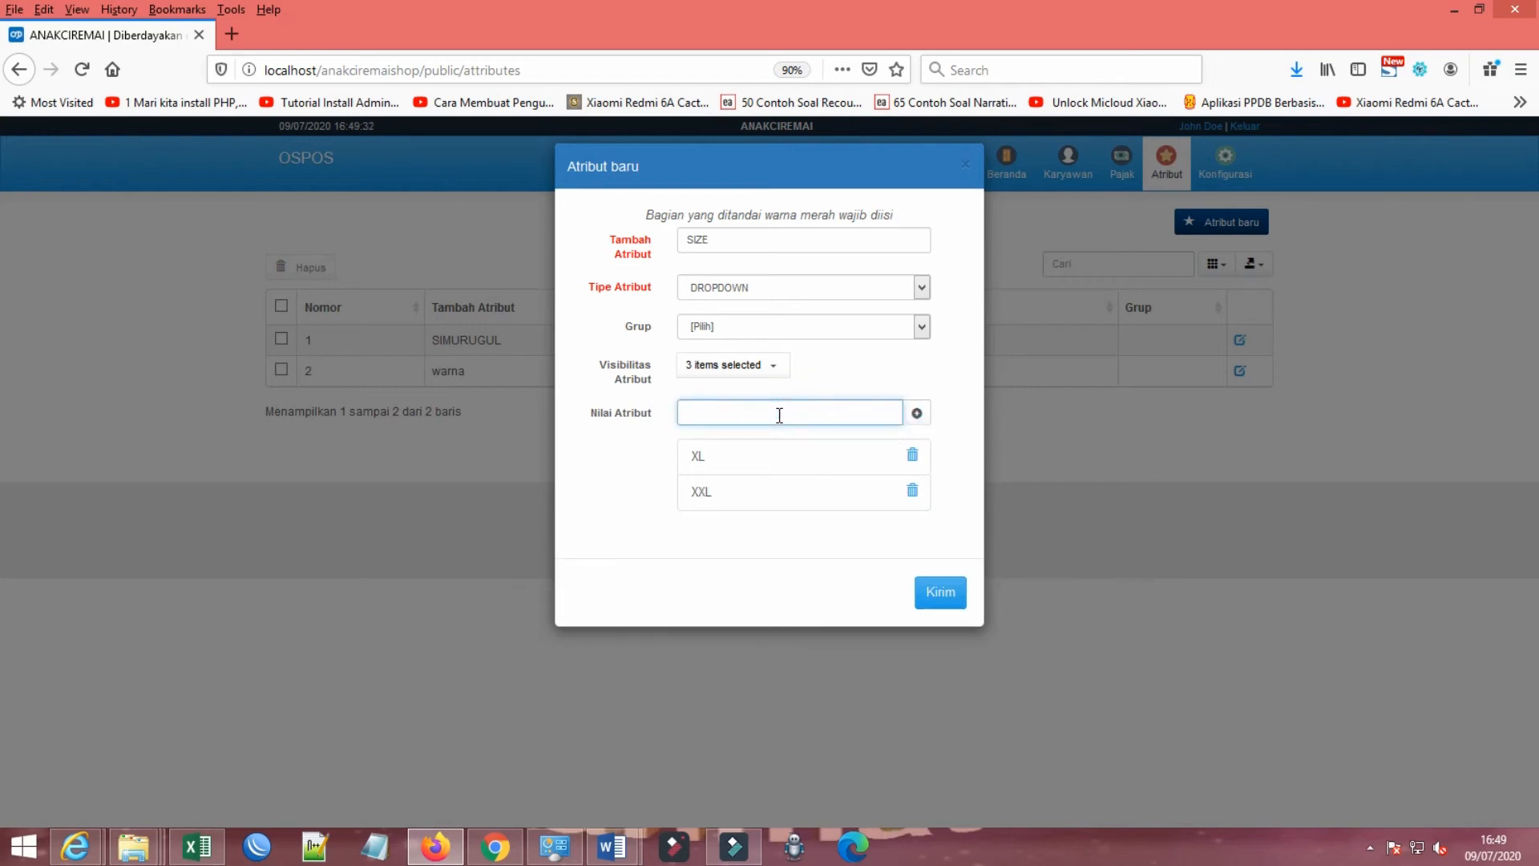
{"action": "left_click", "coordinate": [917, 413]}
{"action": "left_click", "coordinate": [768, 412]}
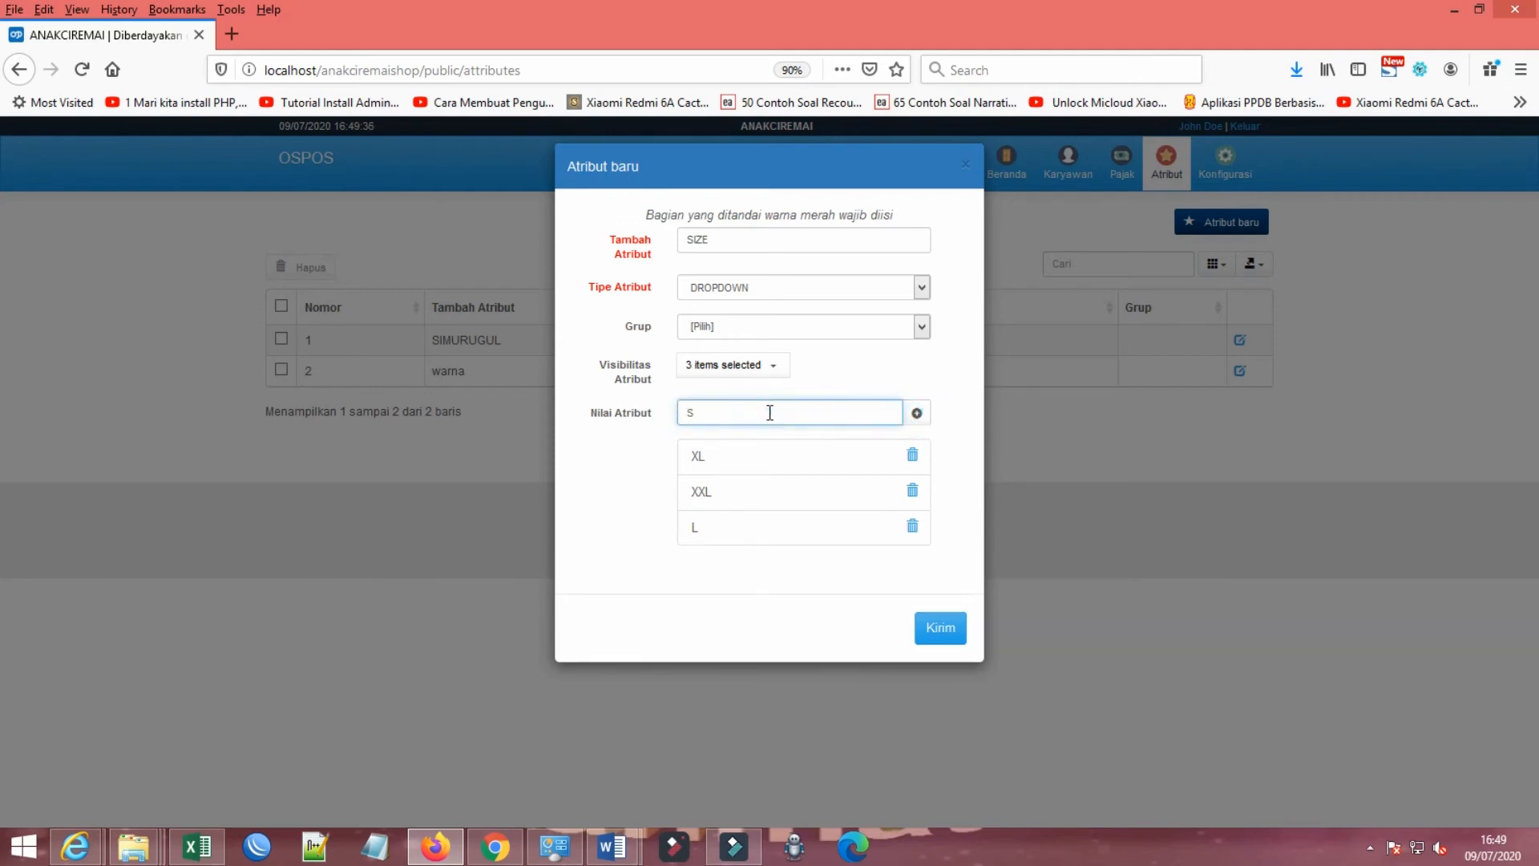
{"action": "left_click", "coordinate": [917, 413]}
{"action": "left_click", "coordinate": [793, 415]}
{"action": "type", "text": "M"}
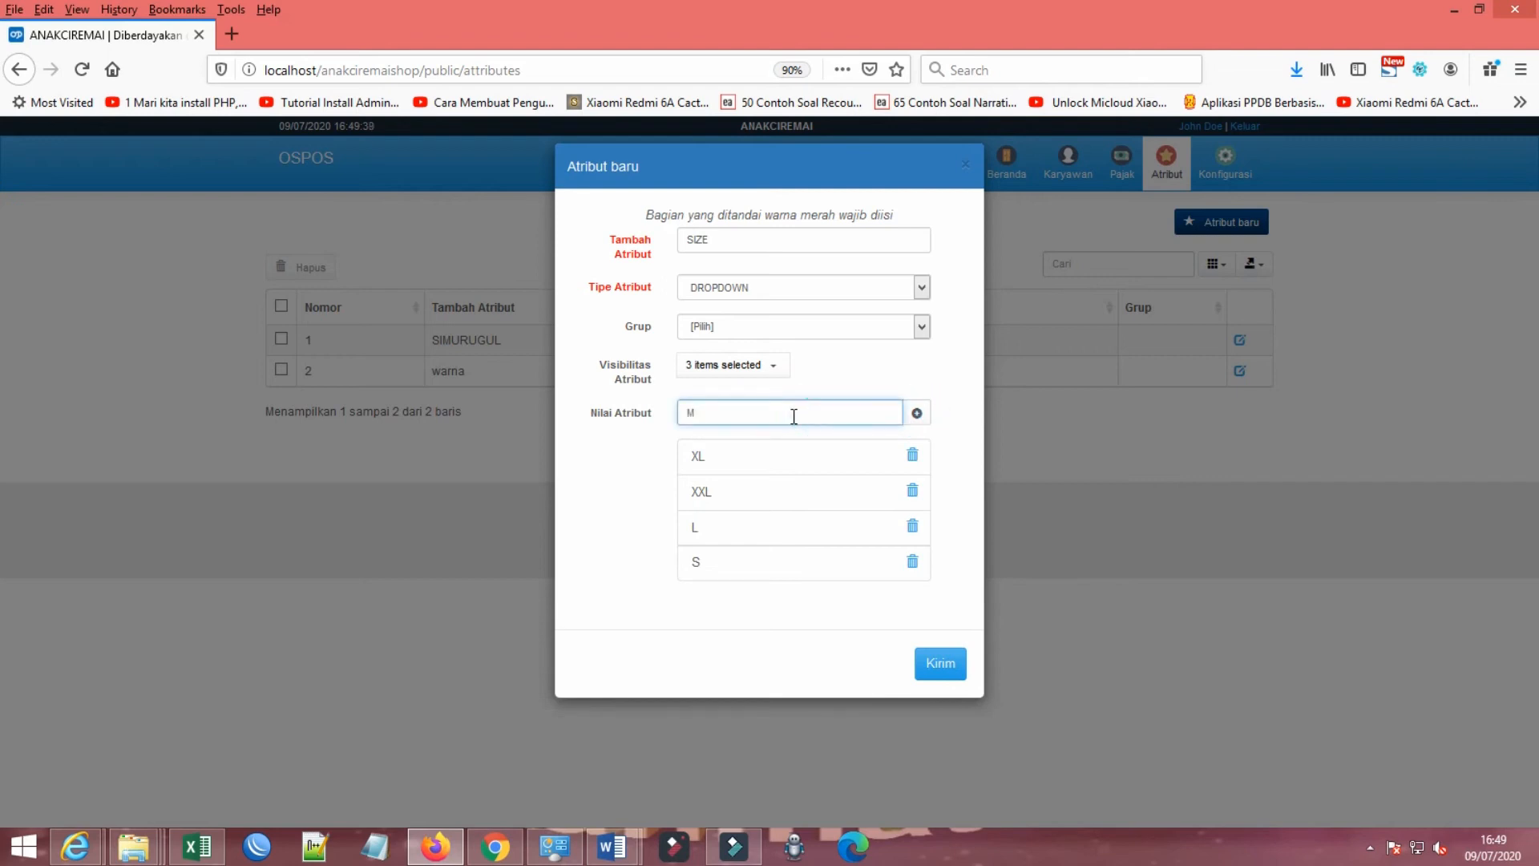
{"action": "left_click", "coordinate": [917, 413]}
Step: Rename the new attribute SIZE BAJU and submit it
{"action": "left_click", "coordinate": [741, 239]}
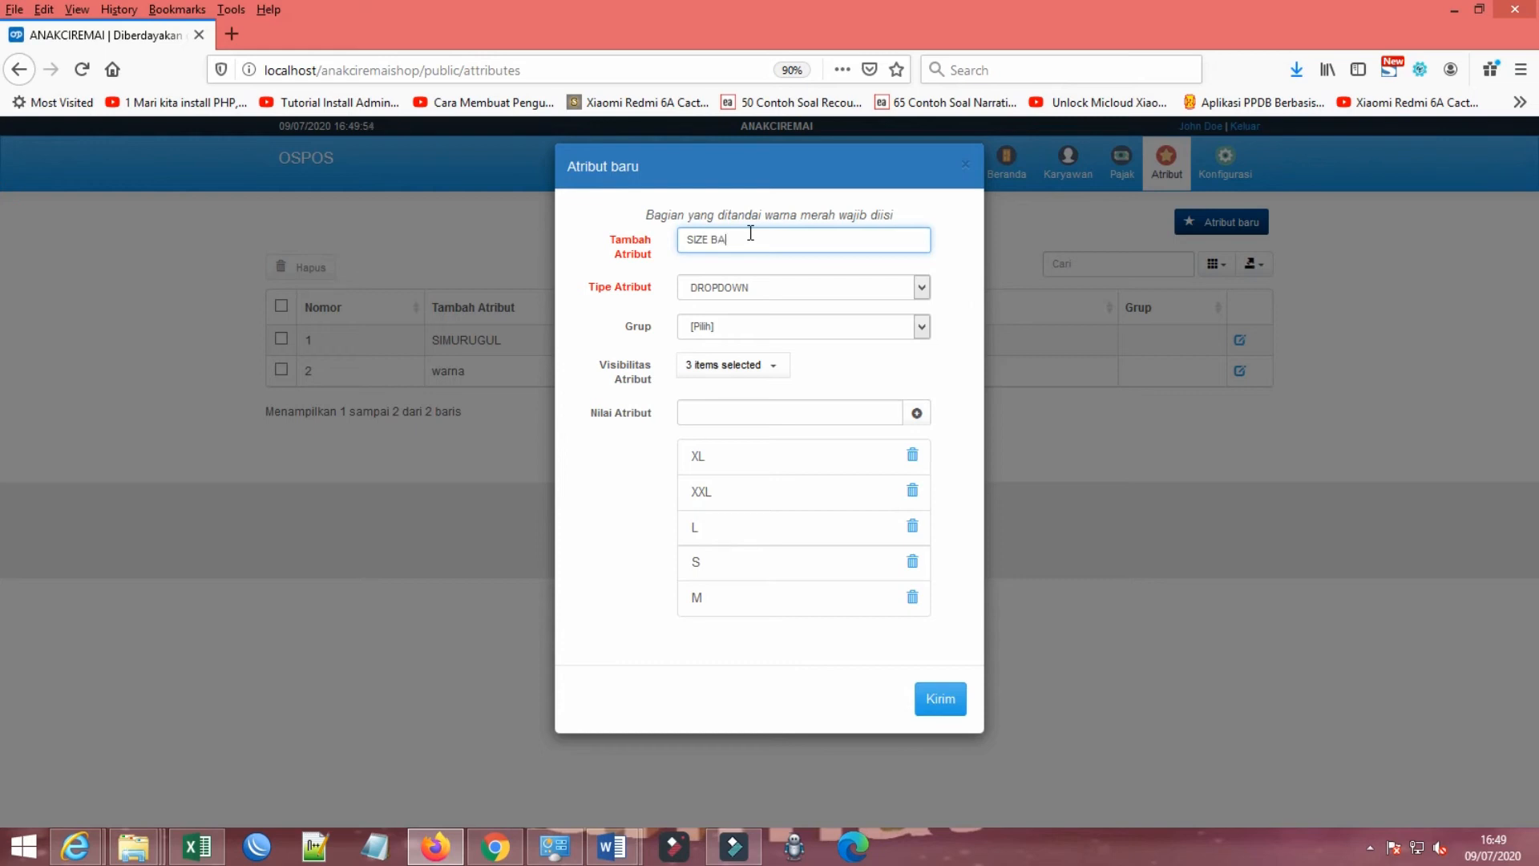
{"action": "left_click", "coordinate": [932, 704]}
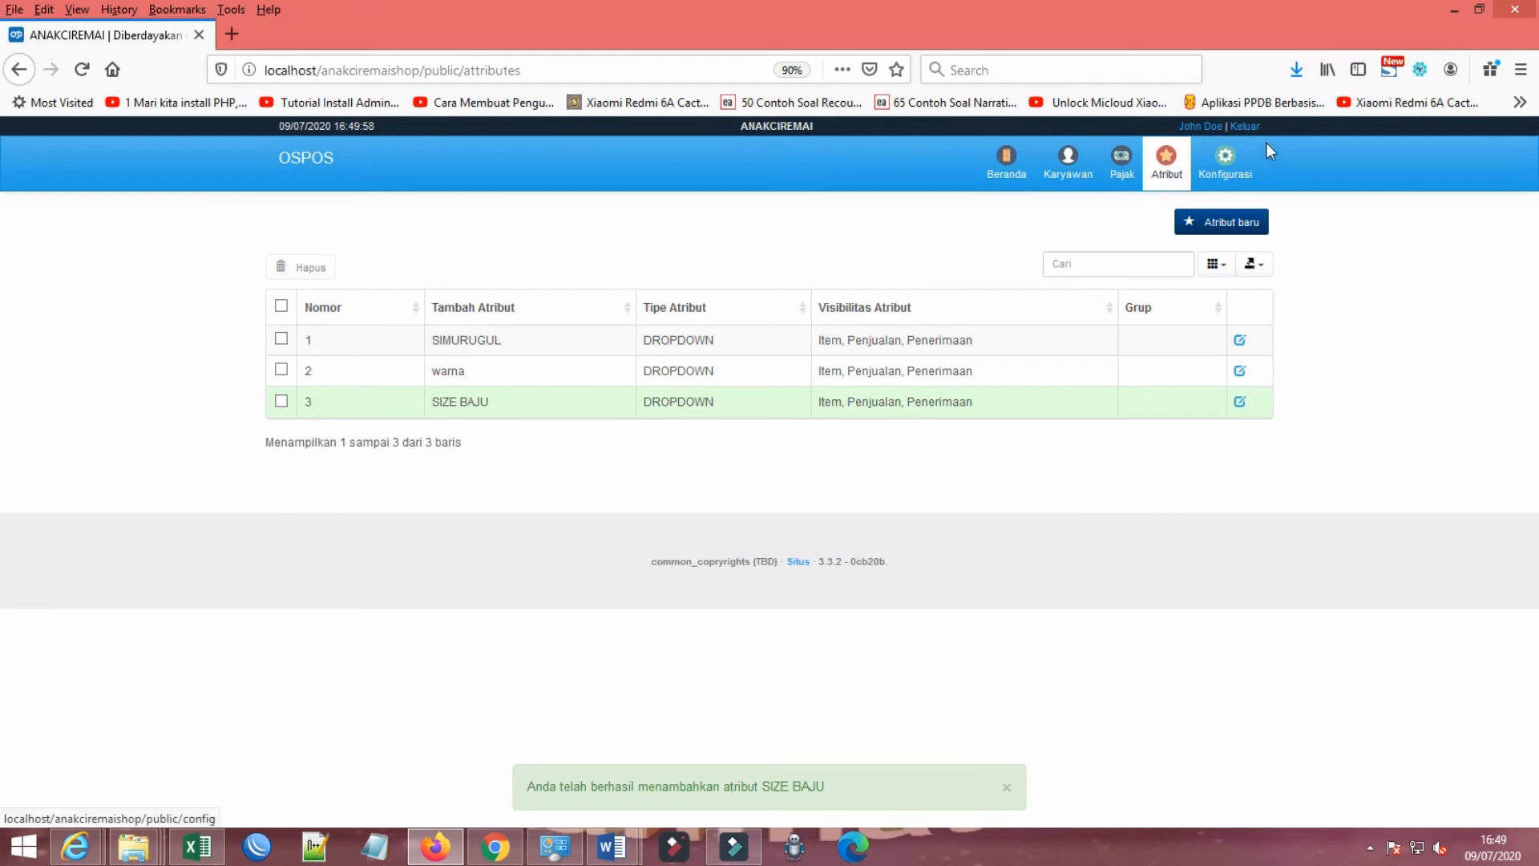
Step: Open a new item form in the Item Barang module and choose SIZE BAJU as its added attribute
{"action": "left_click", "coordinate": [1227, 160]}
{"action": "left_click", "coordinate": [1004, 160]}
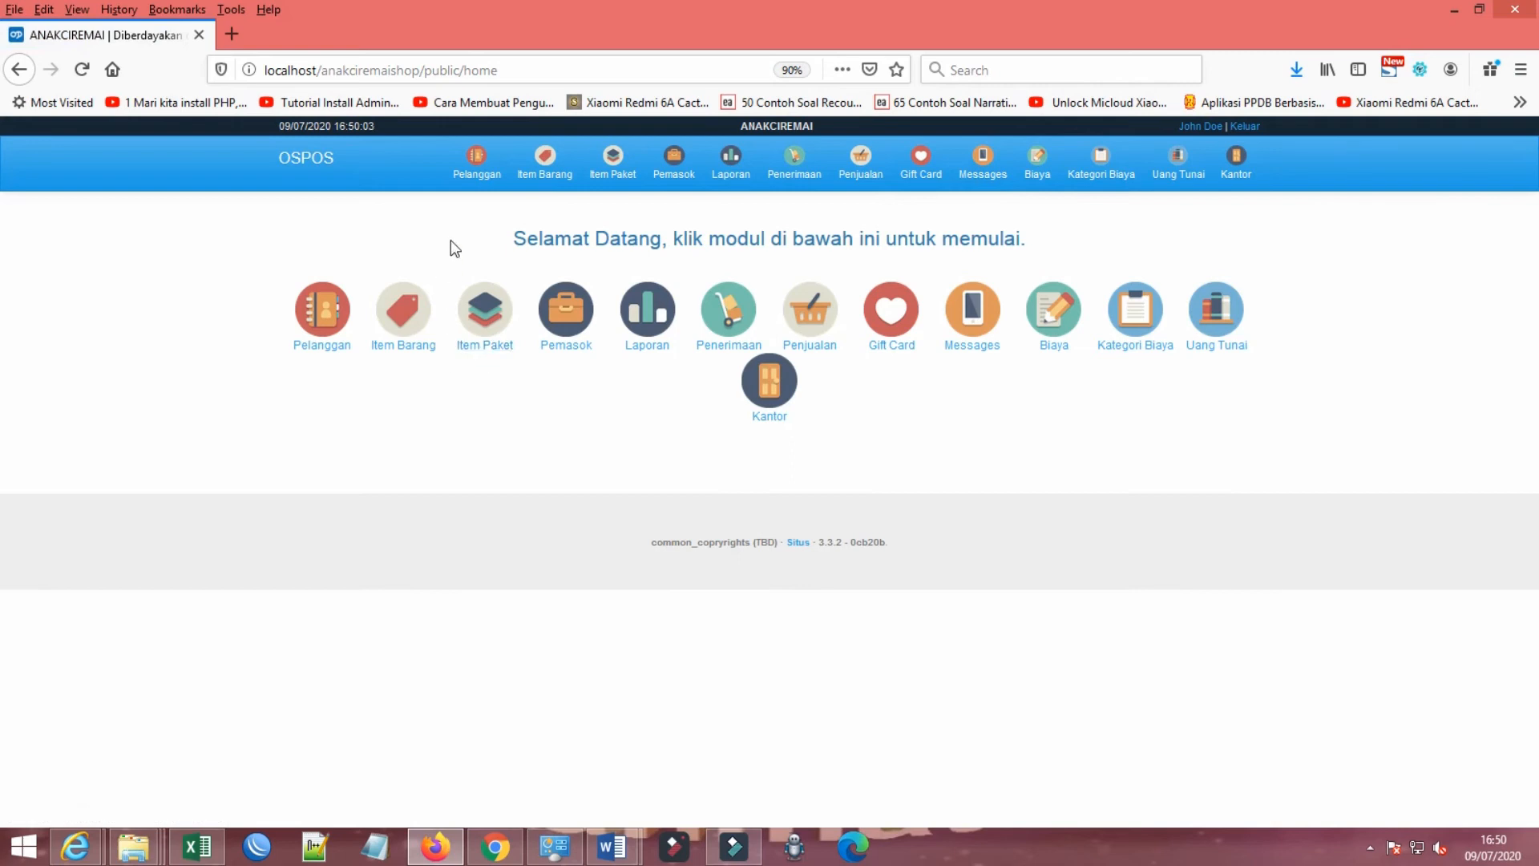
{"action": "left_click", "coordinate": [545, 160]}
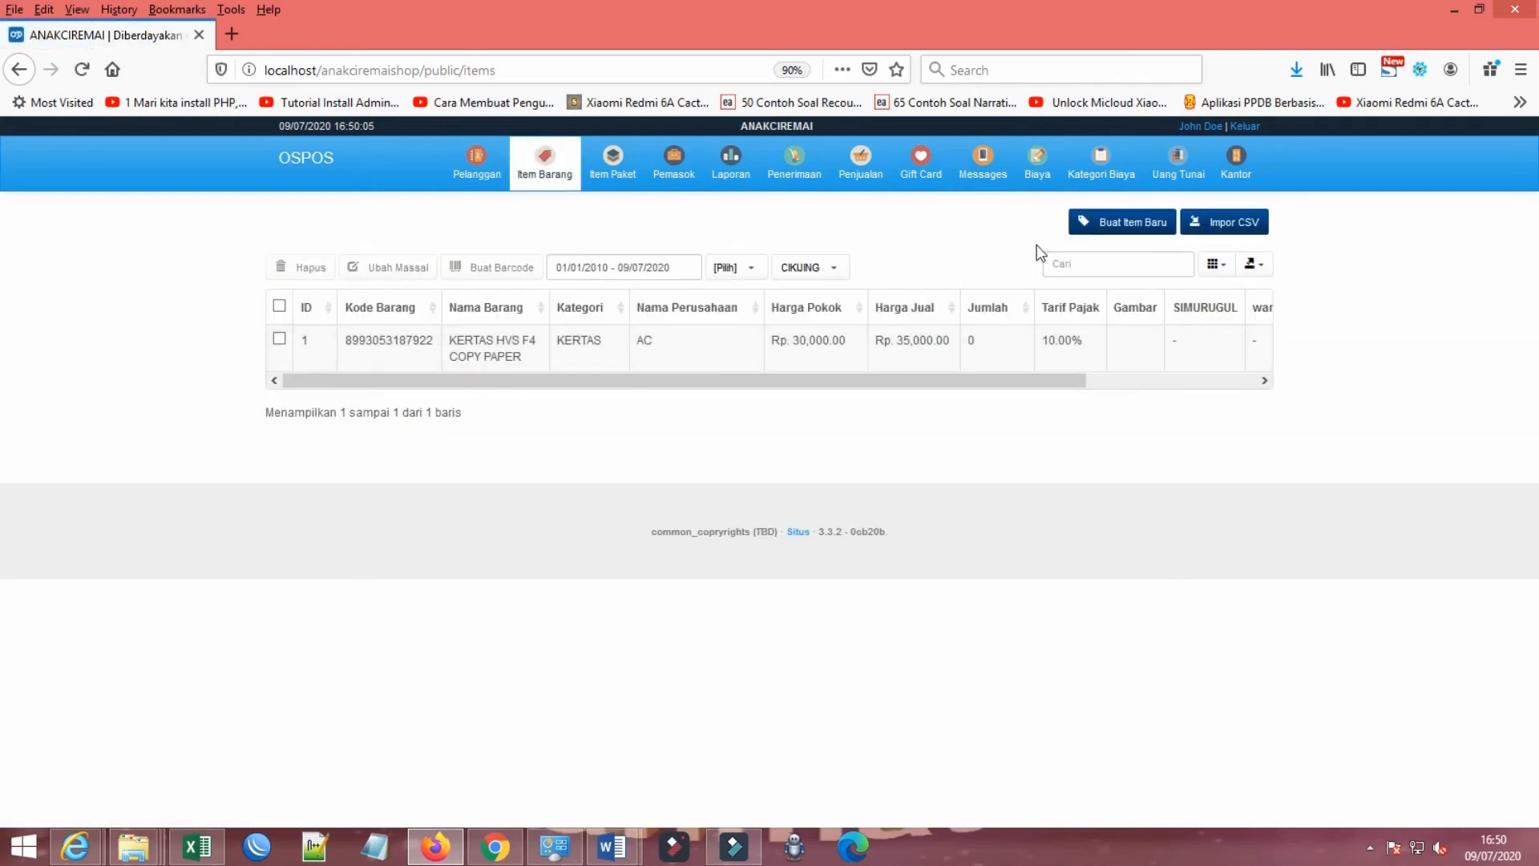
{"action": "left_click", "coordinate": [1120, 221]}
{"action": "left_click", "coordinate": [738, 363]}
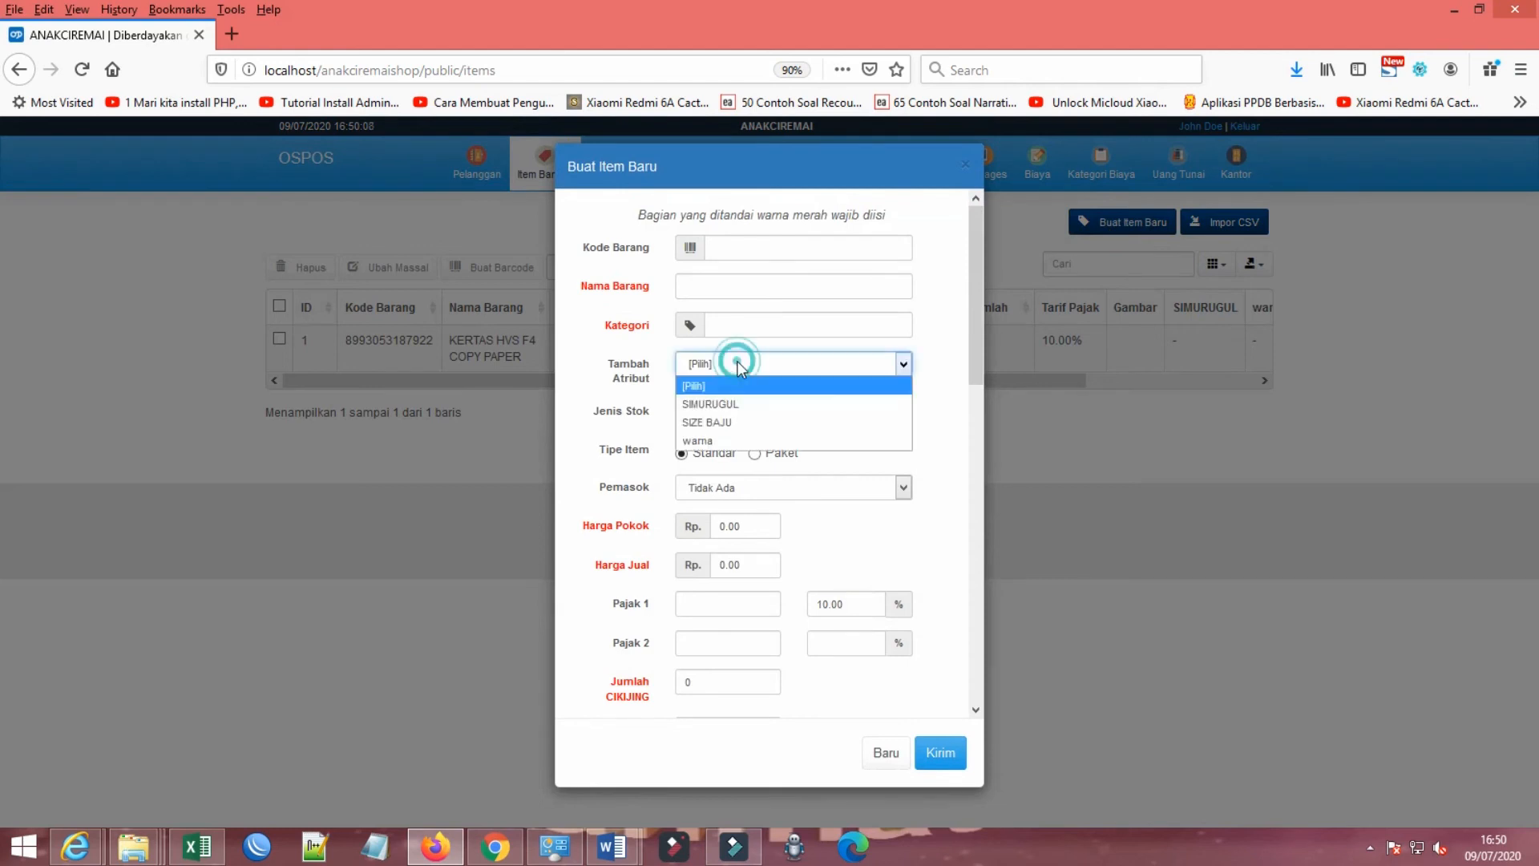
{"action": "left_click", "coordinate": [717, 422]}
Step: Try the sizes M, S and XL for the item's SIZE BAJU attribute, and close the form without submitting
{"action": "left_click", "coordinate": [729, 412]}
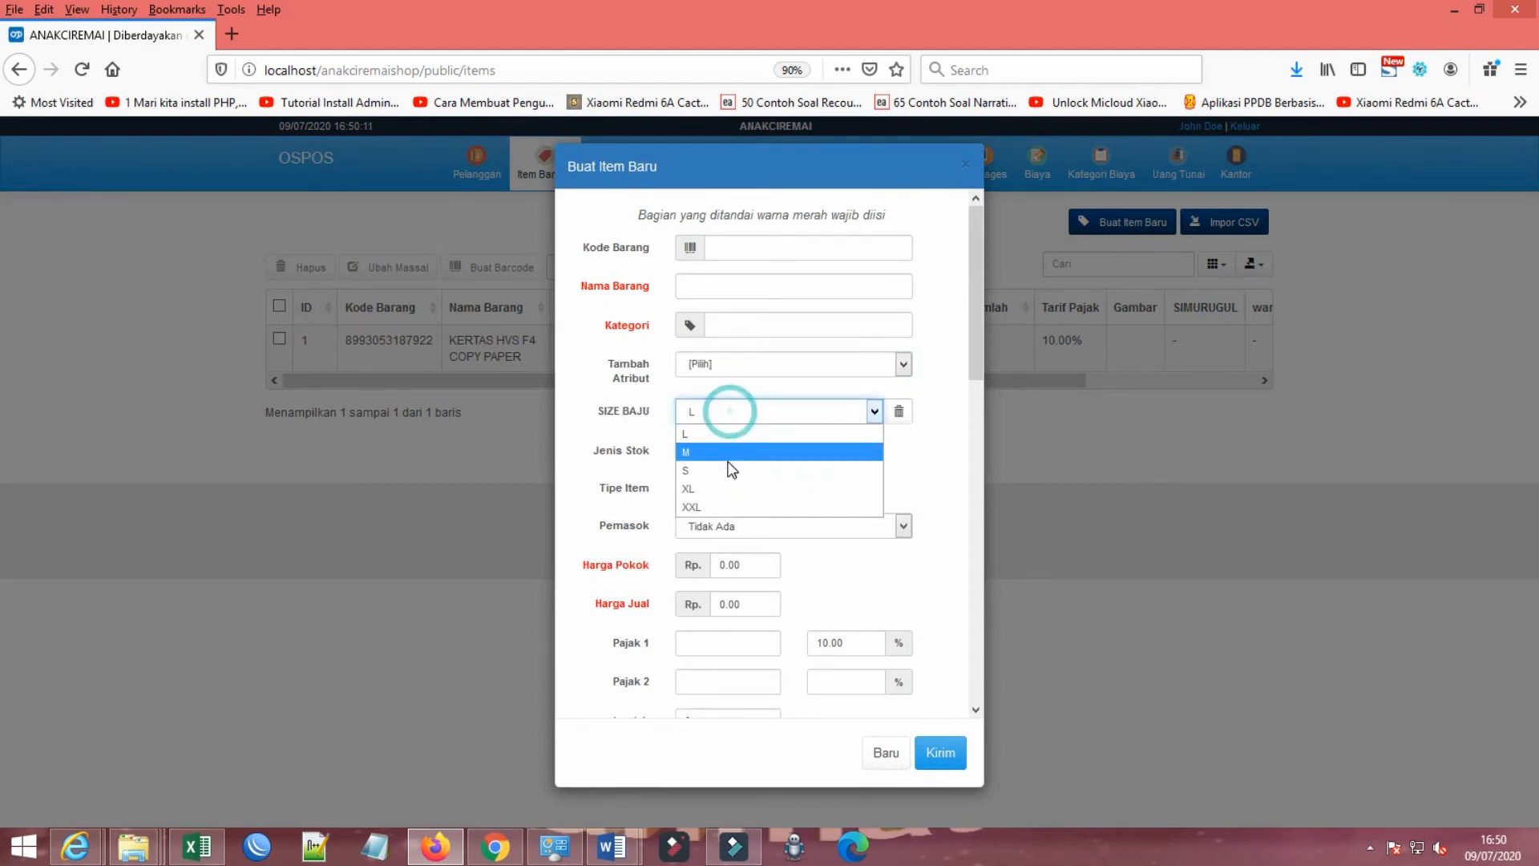
{"action": "left_click", "coordinate": [726, 452]}
{"action": "left_click", "coordinate": [737, 414]}
{"action": "left_click", "coordinate": [720, 473]}
{"action": "left_click", "coordinate": [728, 413]}
{"action": "left_click", "coordinate": [724, 490]}
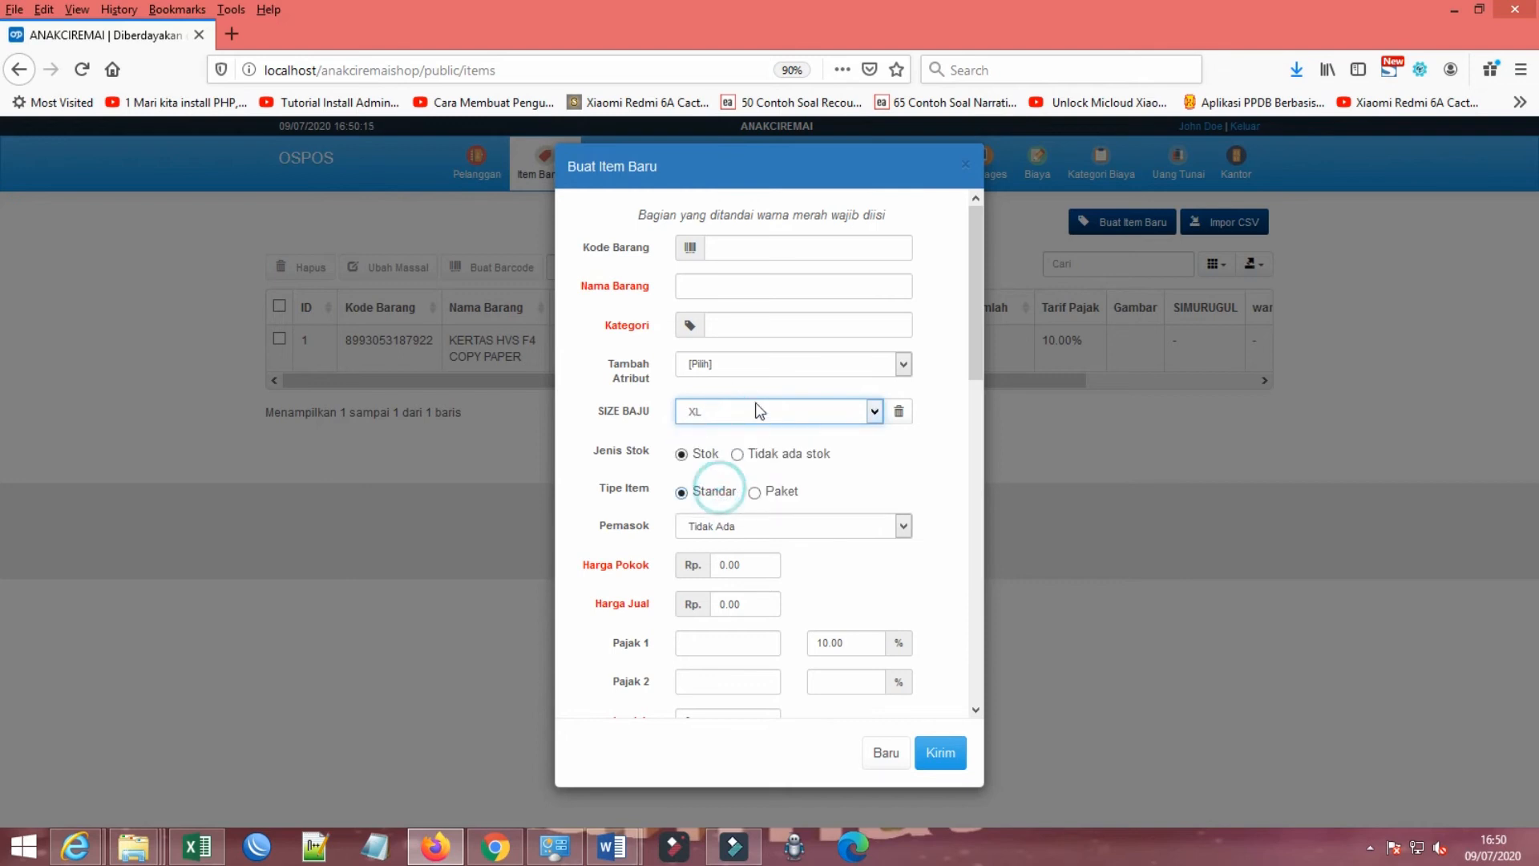
{"action": "left_click", "coordinate": [967, 170]}
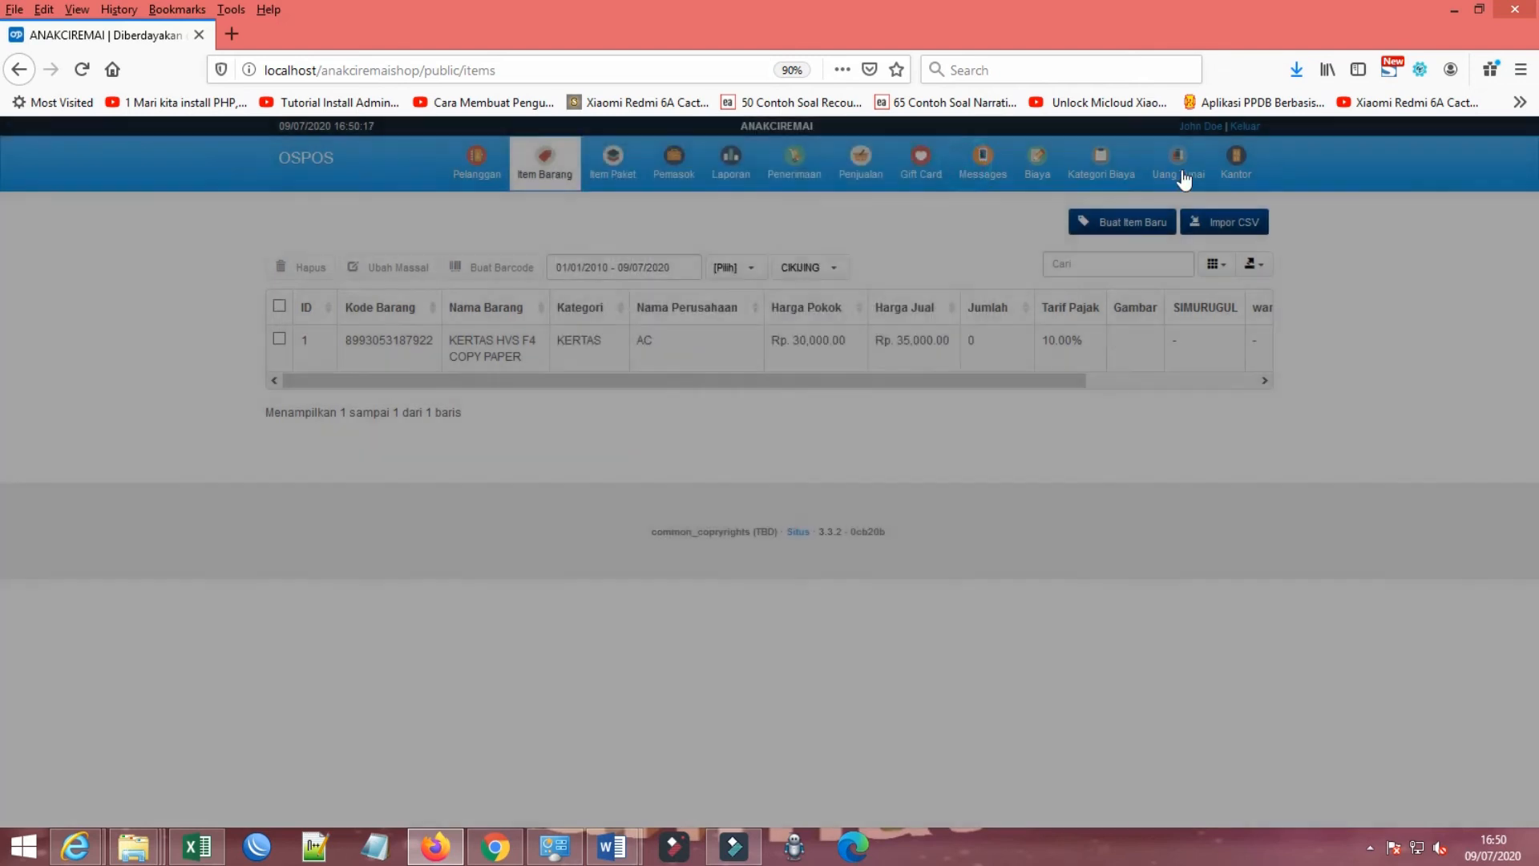
Step: View Kantor's Atribut and Konfigurasi pages, and return to the main module overview
{"action": "left_click", "coordinate": [1233, 160]}
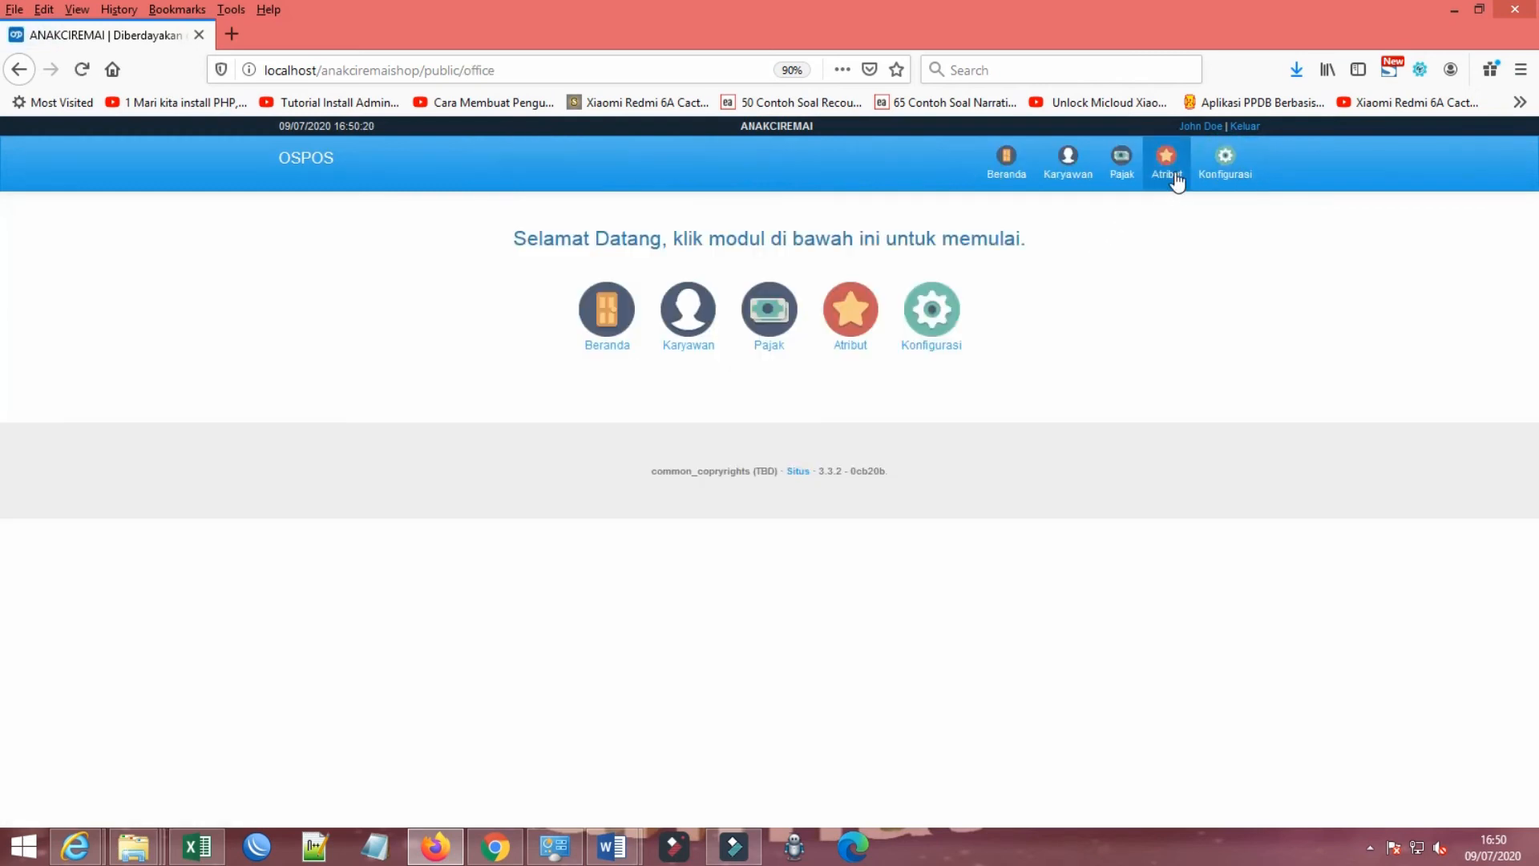
{"action": "left_click", "coordinate": [858, 325]}
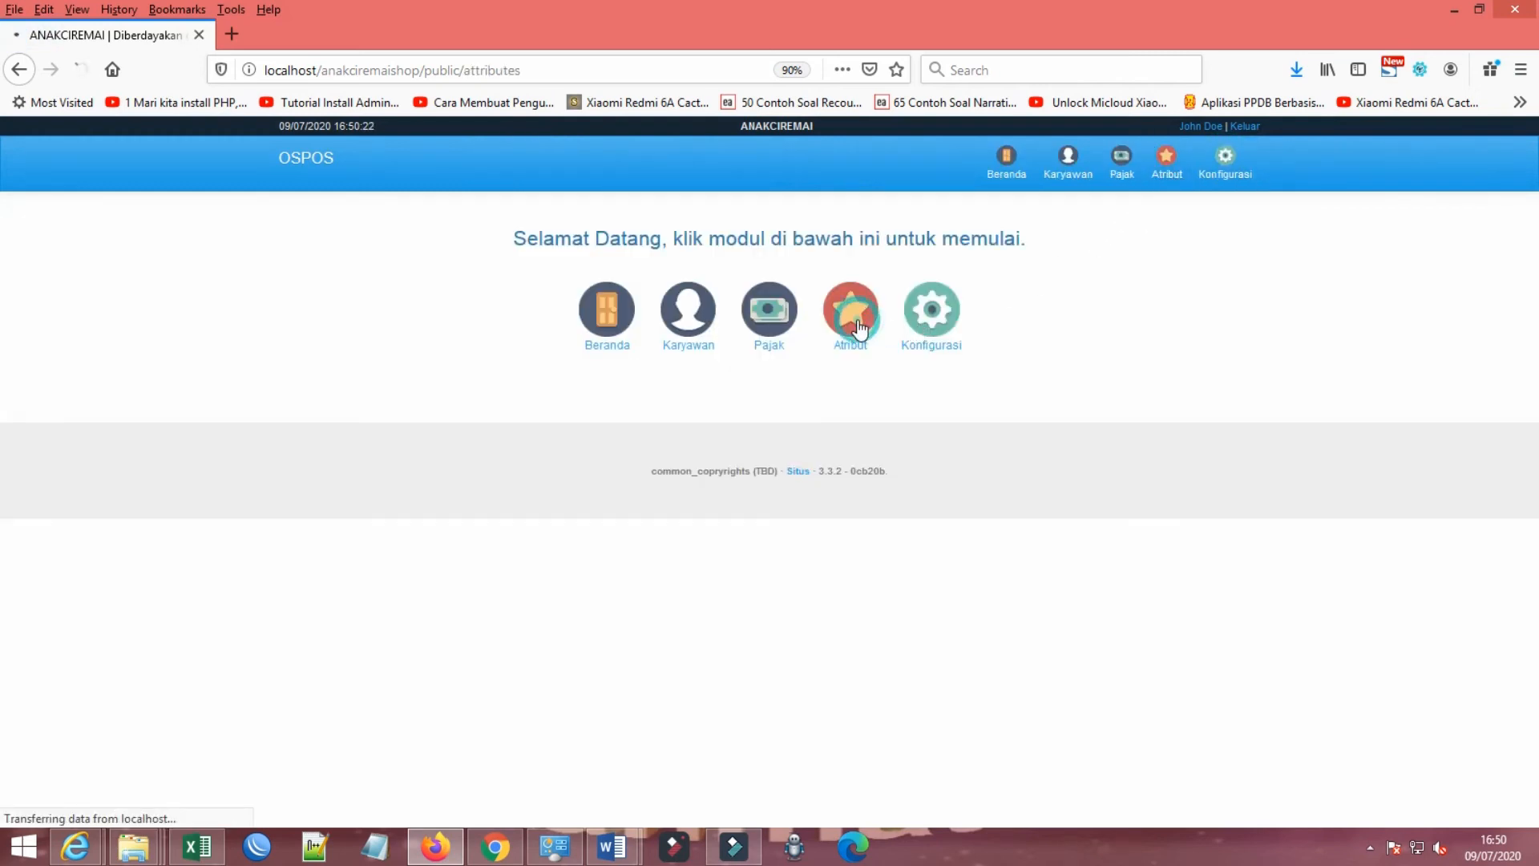
{"action": "left_click", "coordinate": [1225, 170]}
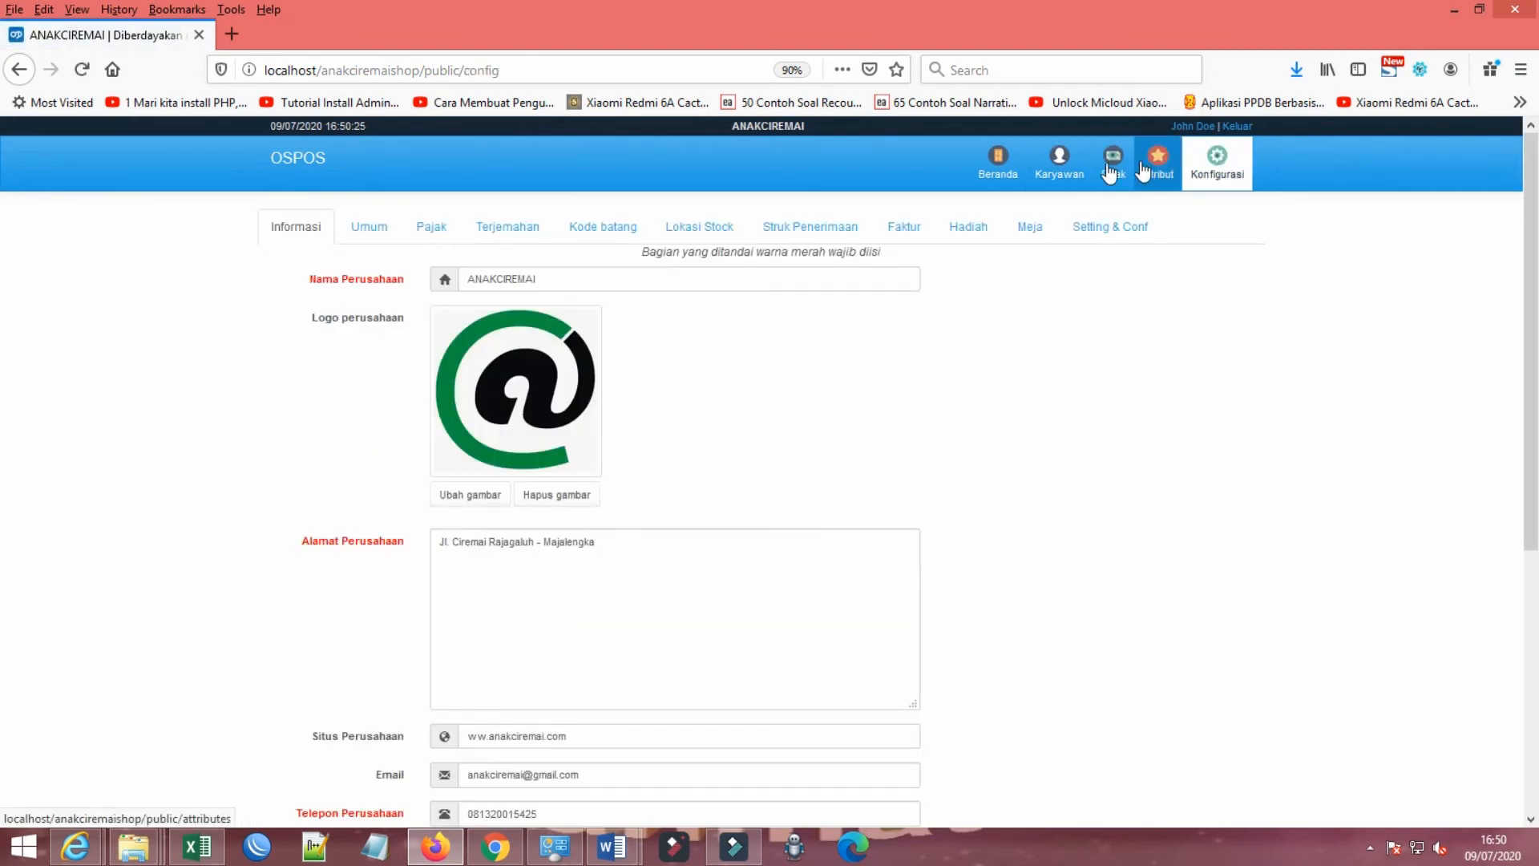
{"action": "left_click", "coordinate": [997, 166]}
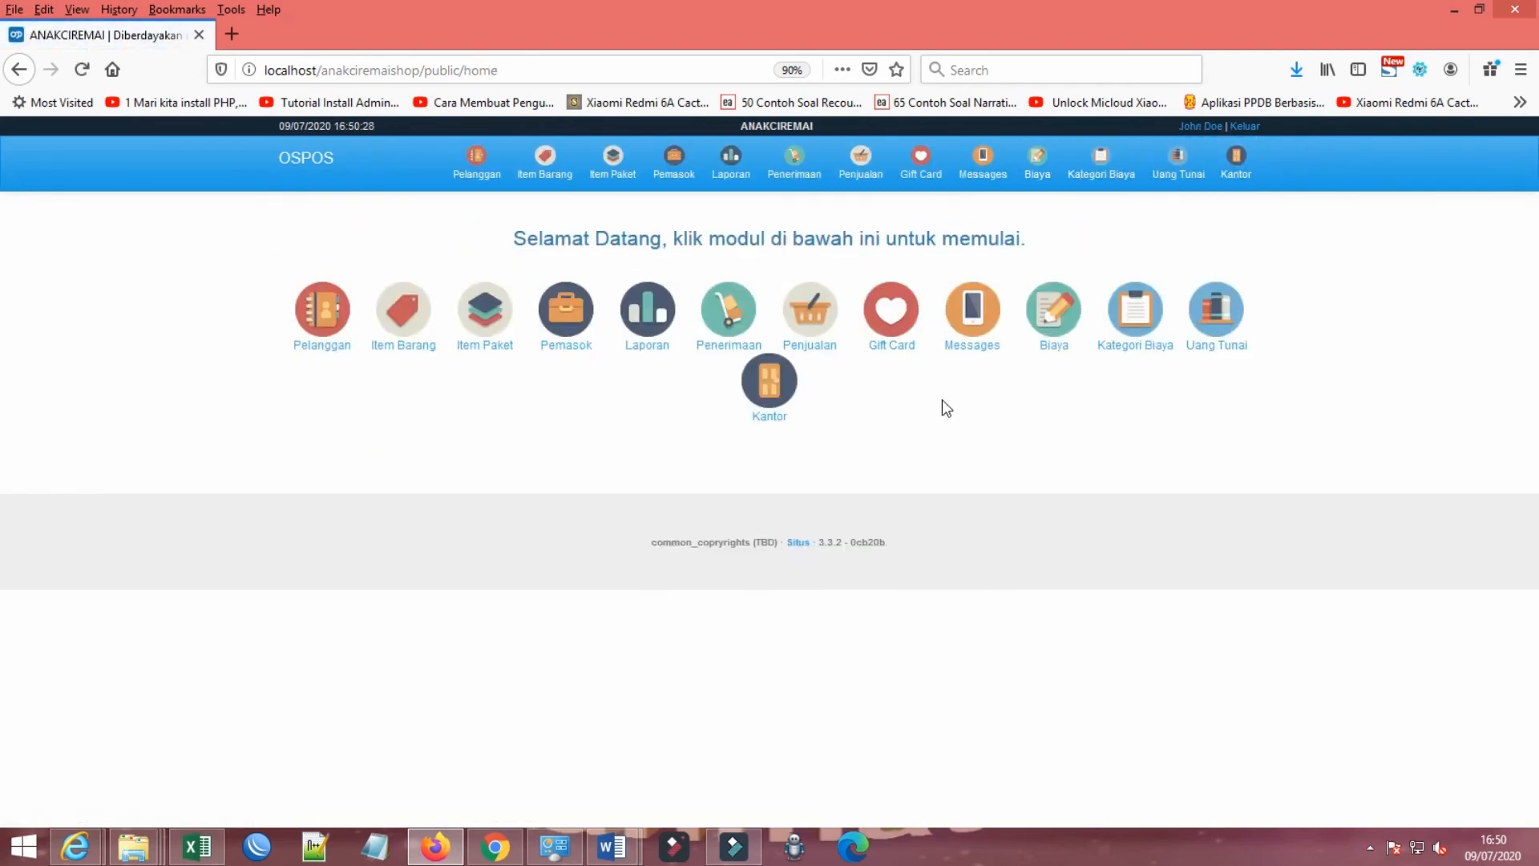
Step: Open a new item form in Item Barang, enter a trial Kode Barang, and close it without submitting
{"action": "left_click", "coordinate": [548, 170]}
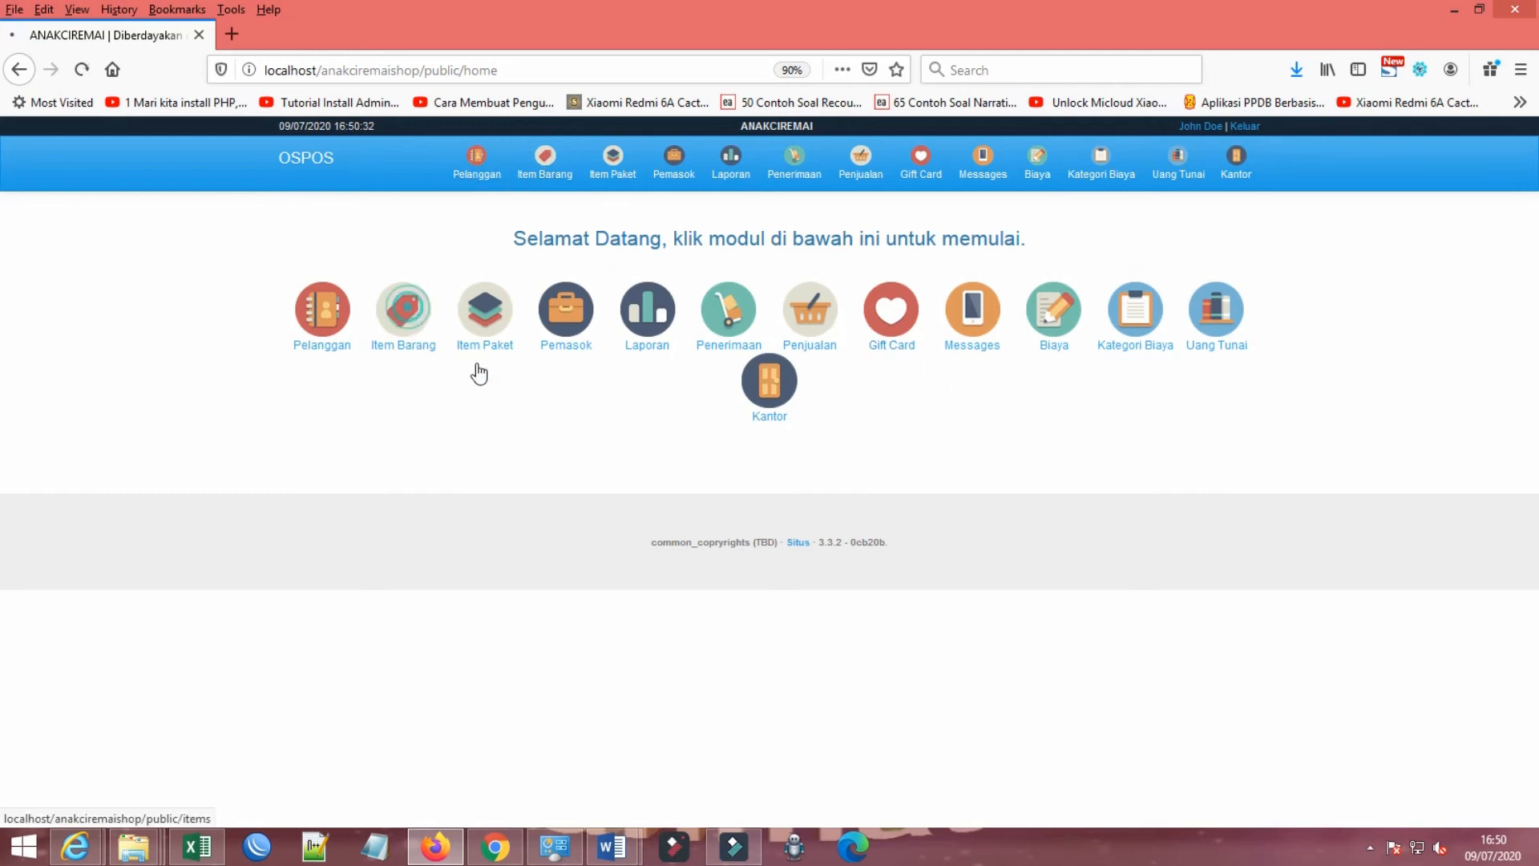
{"action": "left_click", "coordinate": [1129, 223]}
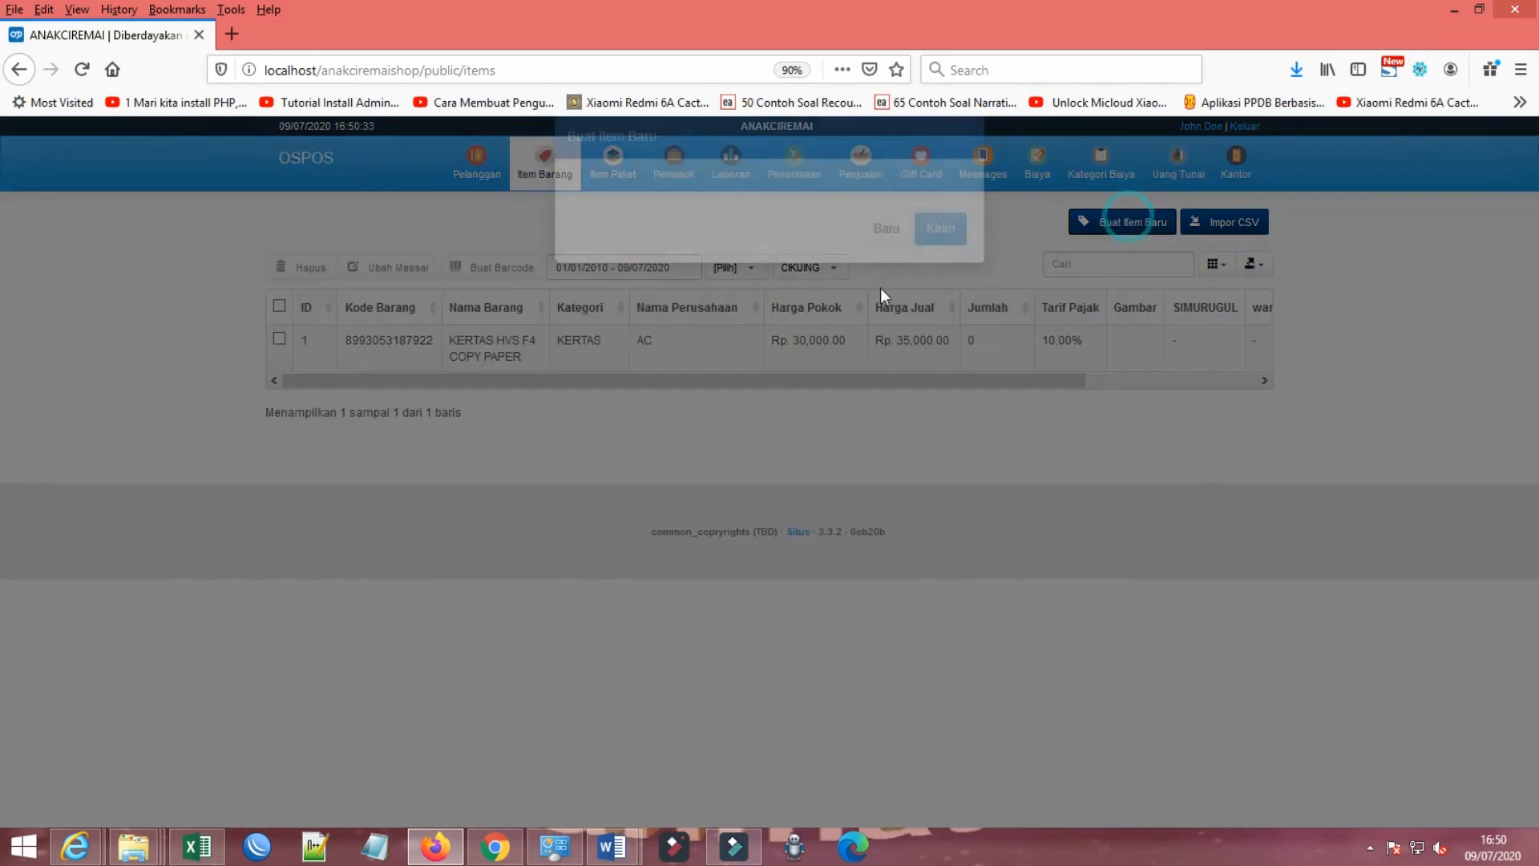
{"action": "left_click", "coordinate": [761, 249]}
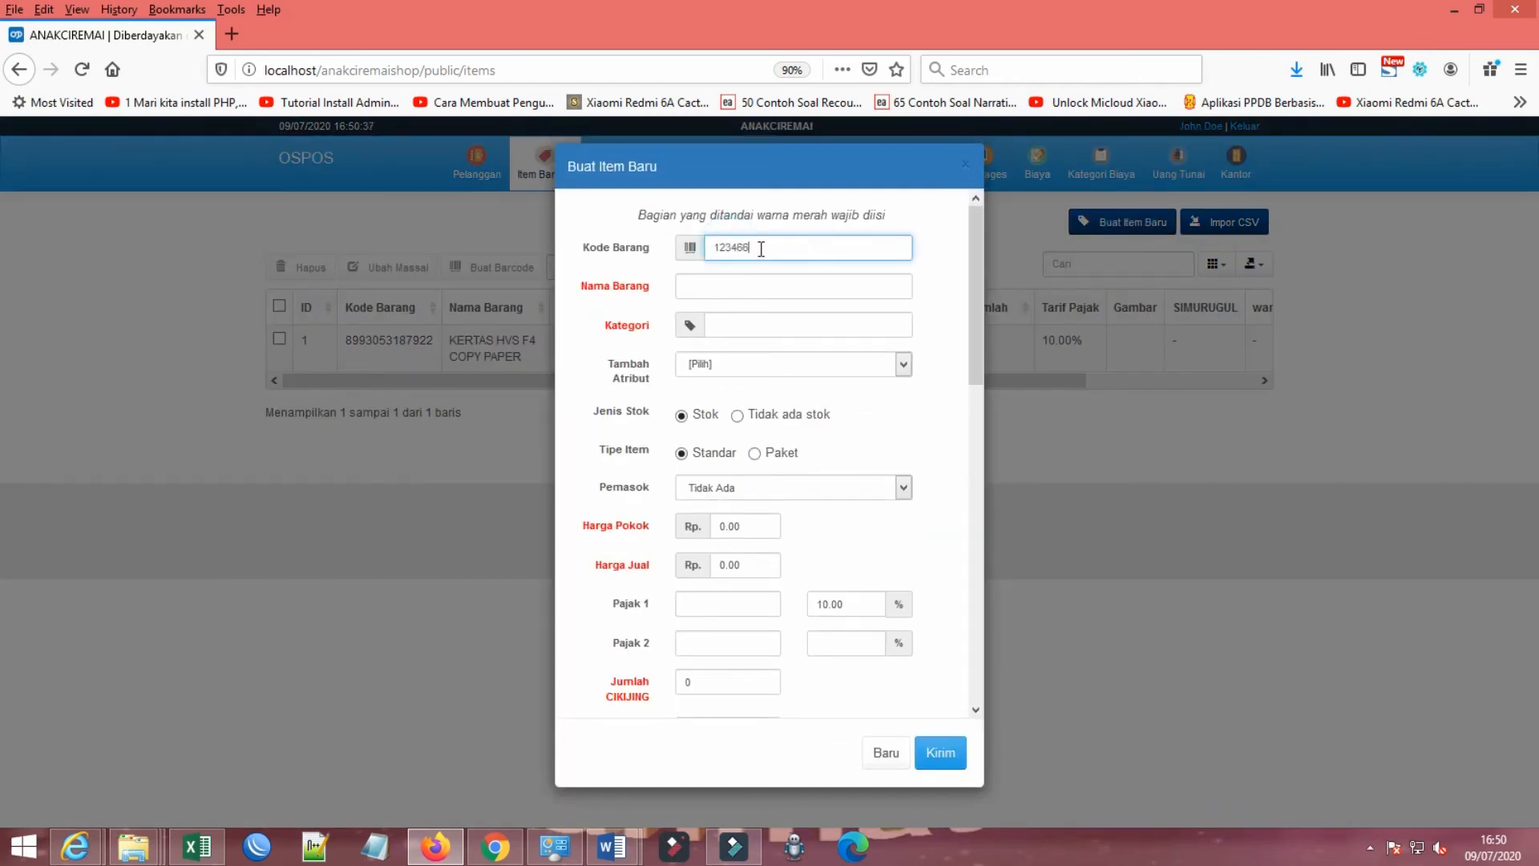
{"action": "left_click", "coordinate": [964, 165]}
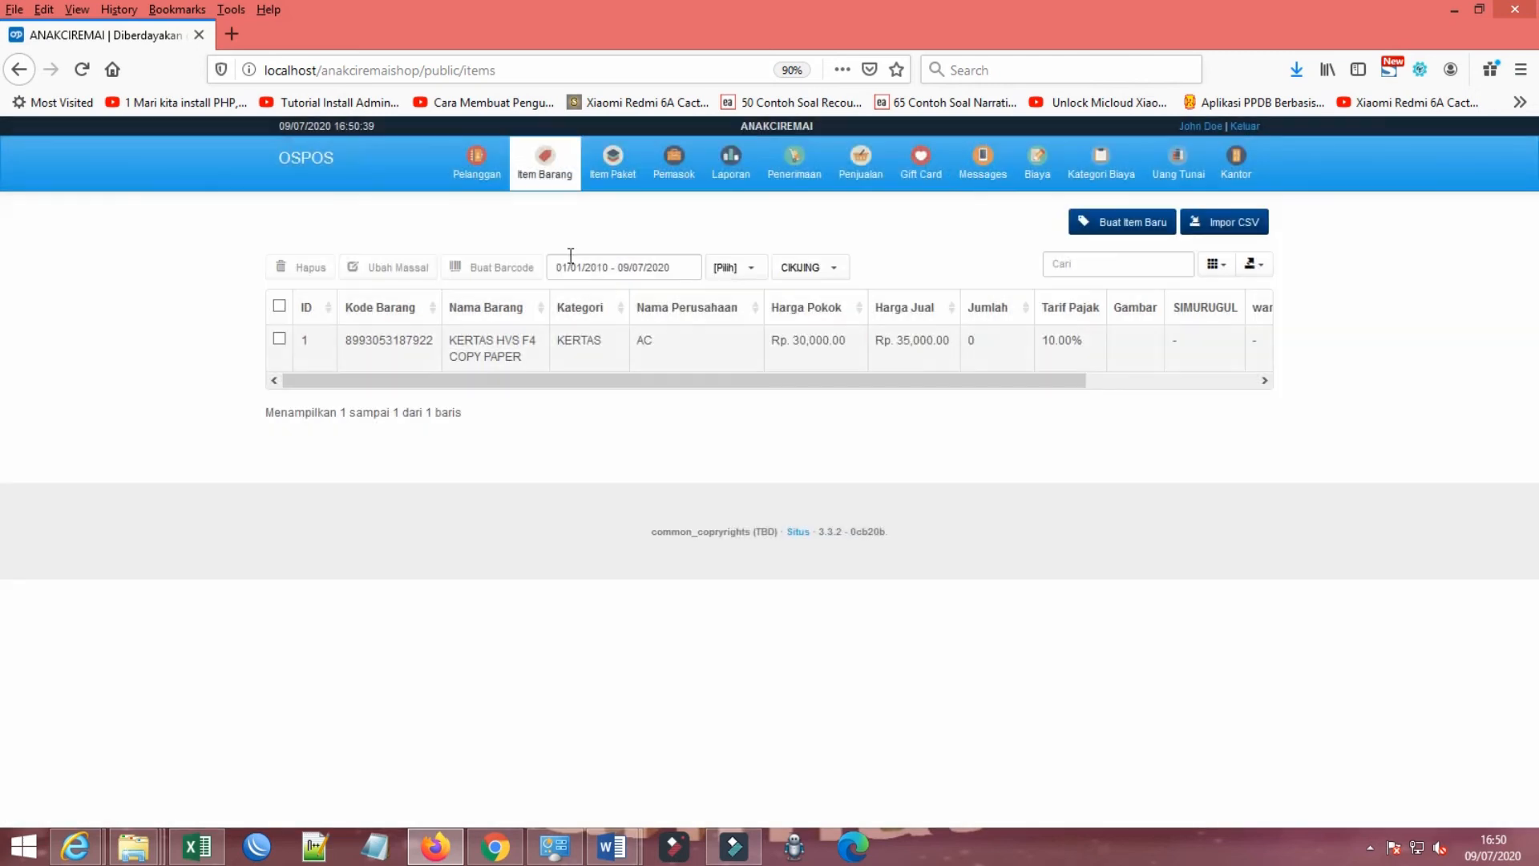
Step: Review the SIMURUGUL attribute's settings under Kantor's Atribut, and delete that attribute from the list
{"action": "left_click", "coordinate": [1240, 172]}
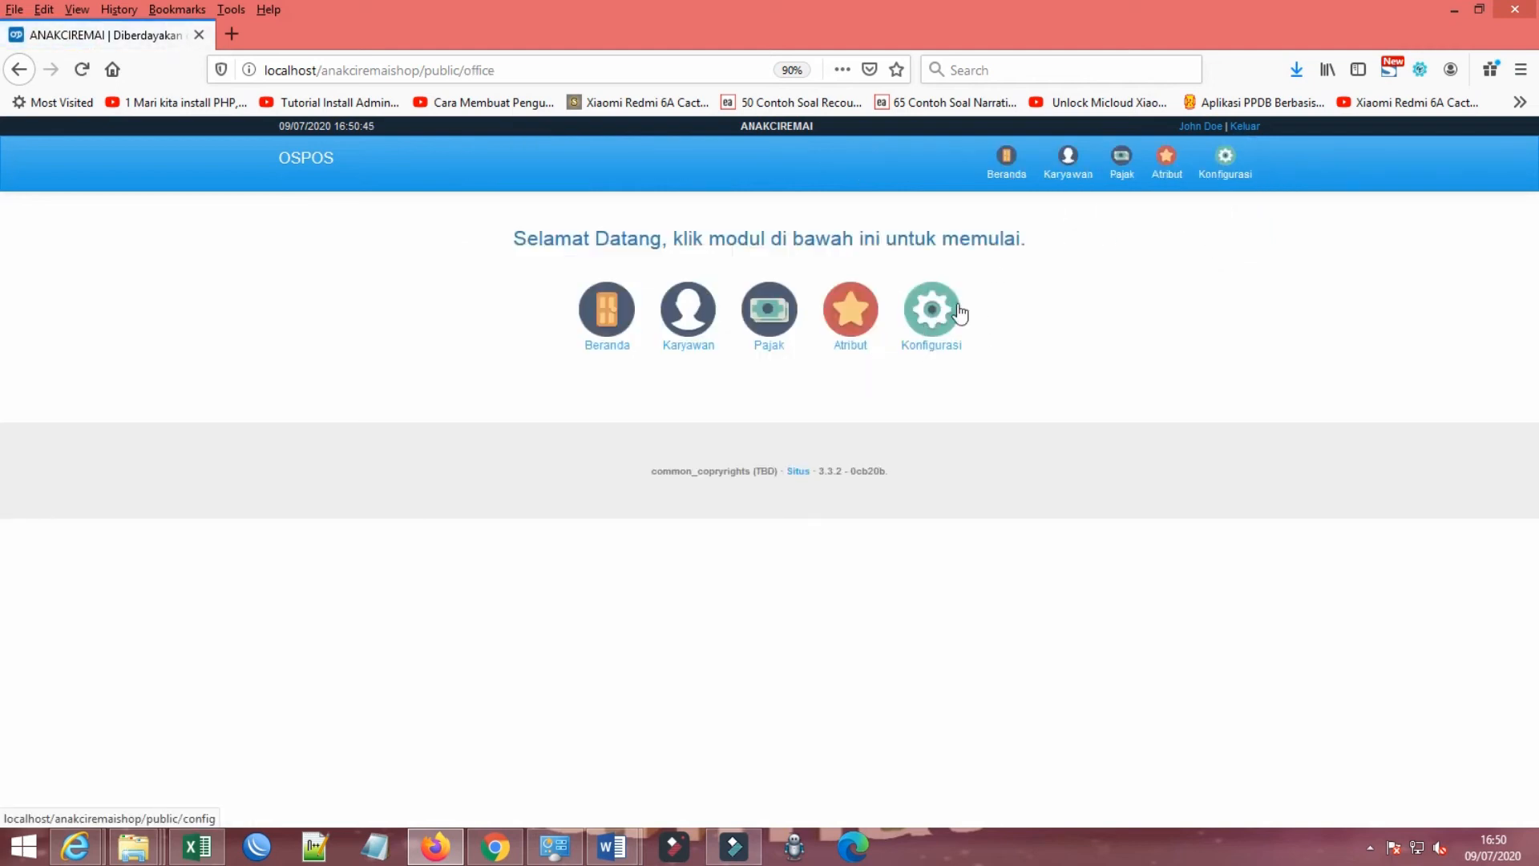
{"action": "left_click", "coordinate": [838, 361]}
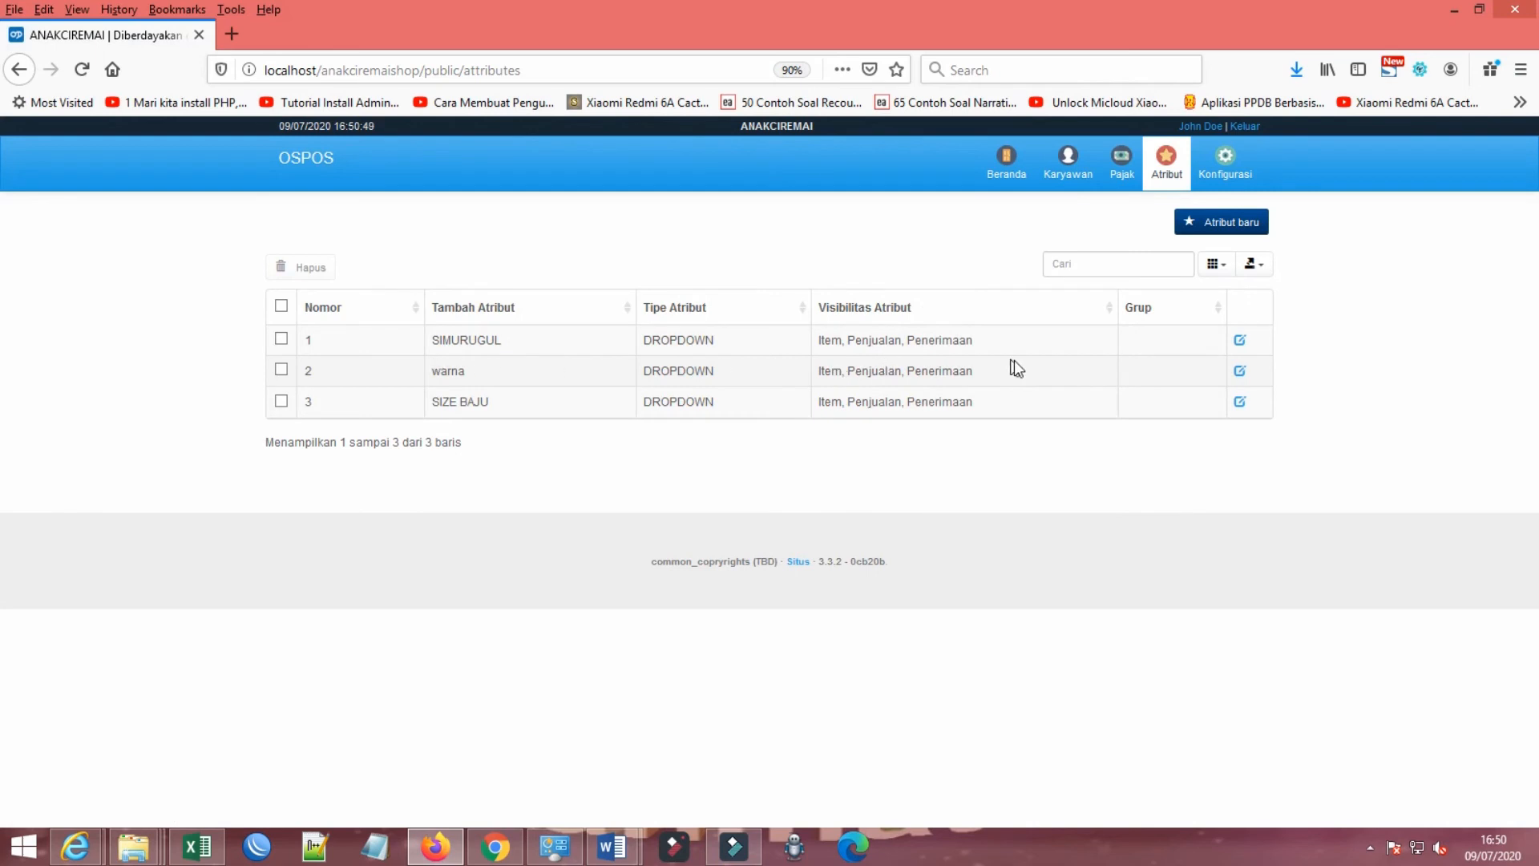
{"action": "left_click", "coordinate": [281, 339]}
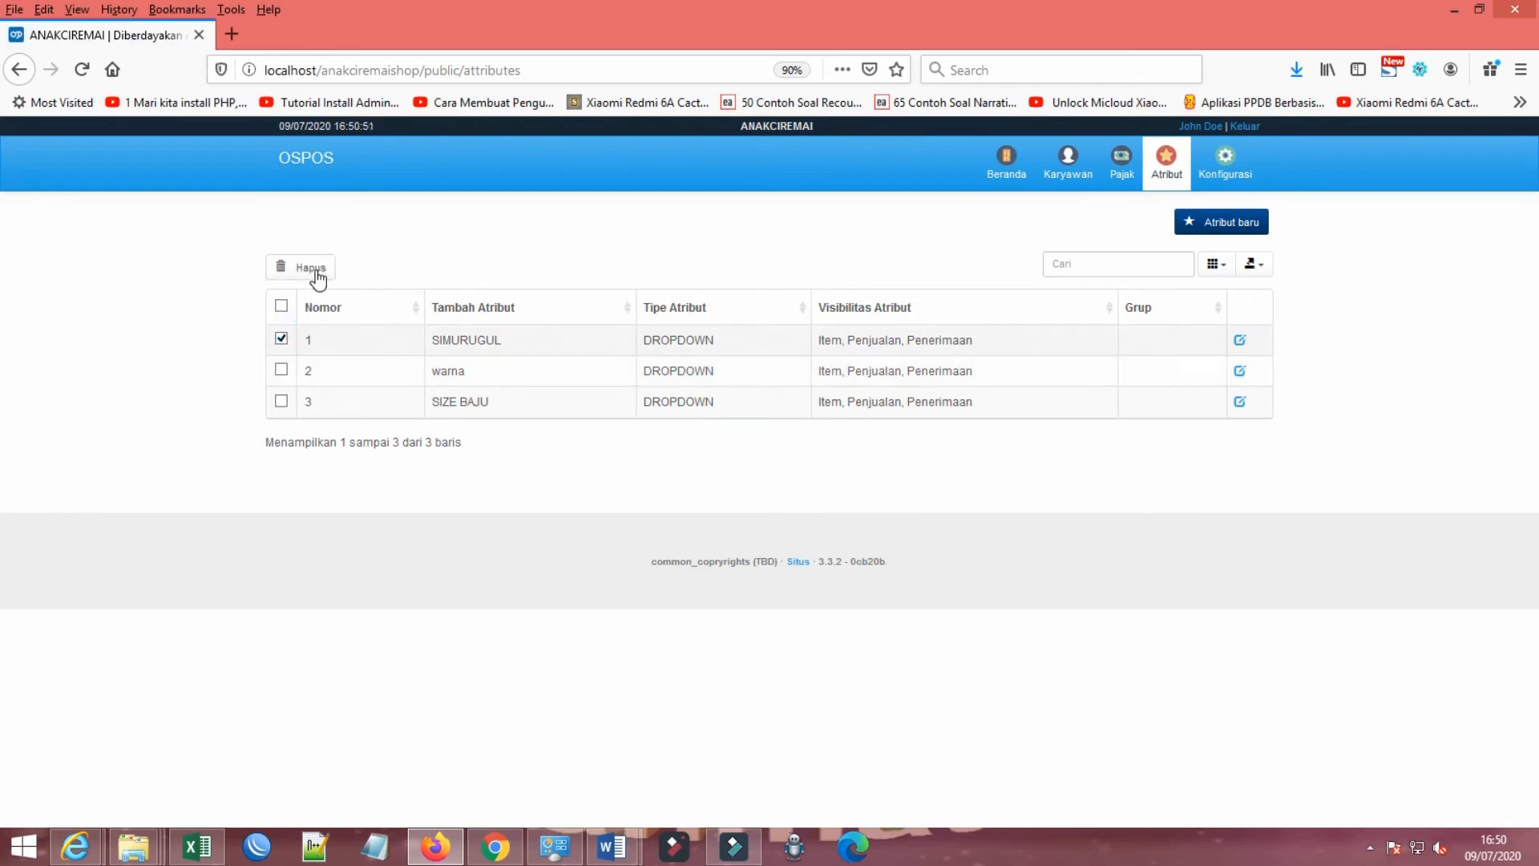
{"action": "left_click", "coordinate": [281, 339]}
{"action": "left_click", "coordinate": [279, 338]}
{"action": "left_click", "coordinate": [1240, 342]}
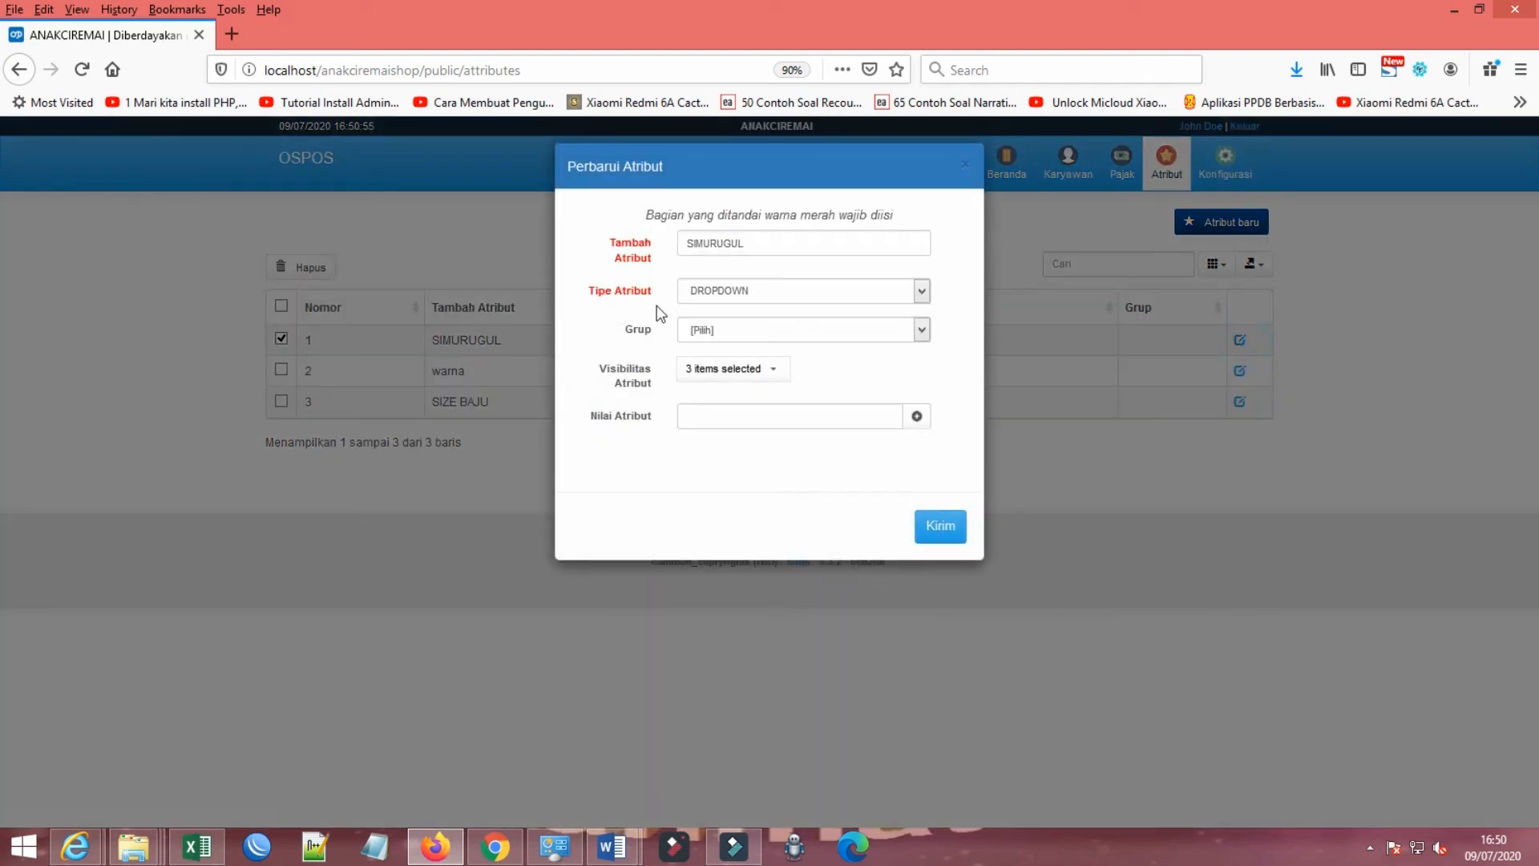
{"action": "left_click", "coordinate": [967, 166]}
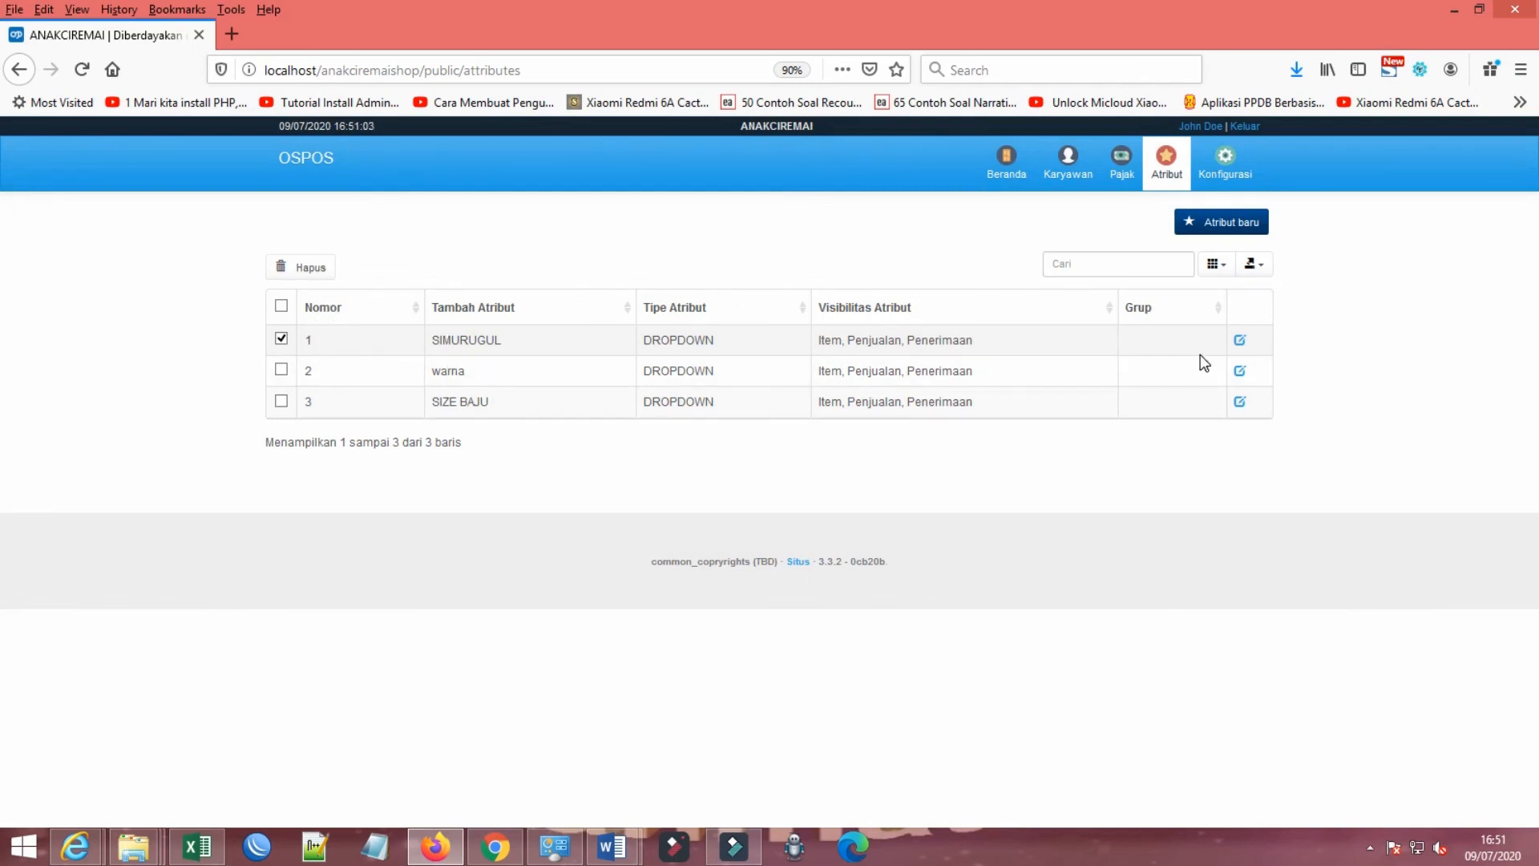
{"action": "left_click", "coordinate": [304, 265]}
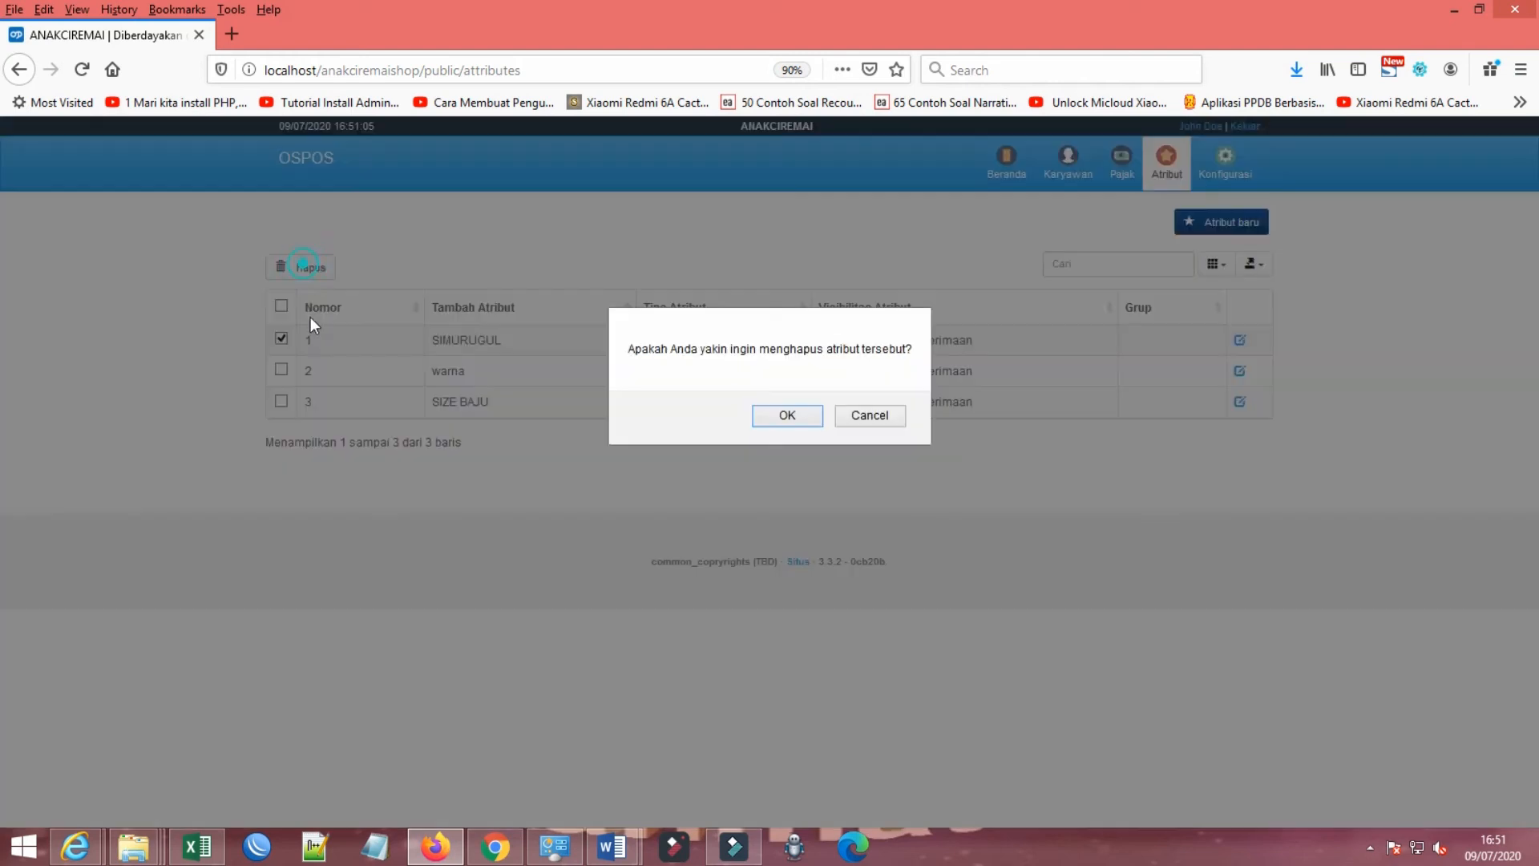
{"action": "left_click", "coordinate": [784, 416]}
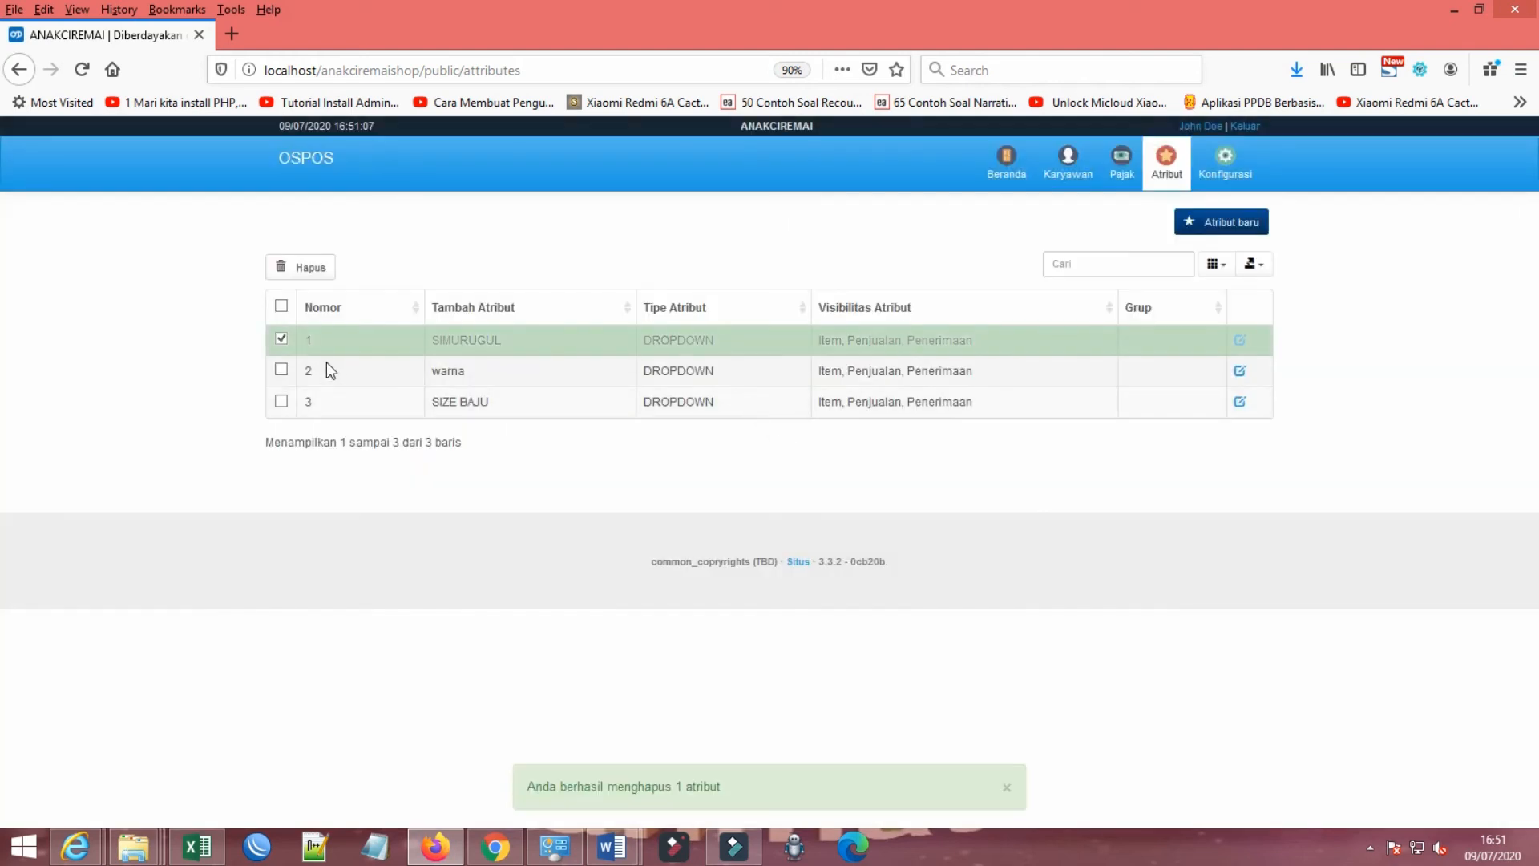
Step: Start a new attribute named NETTO and set its Tipe Atribut to DROPDOWN
{"action": "left_click", "coordinate": [1220, 223]}
{"action": "left_click", "coordinate": [766, 242]}
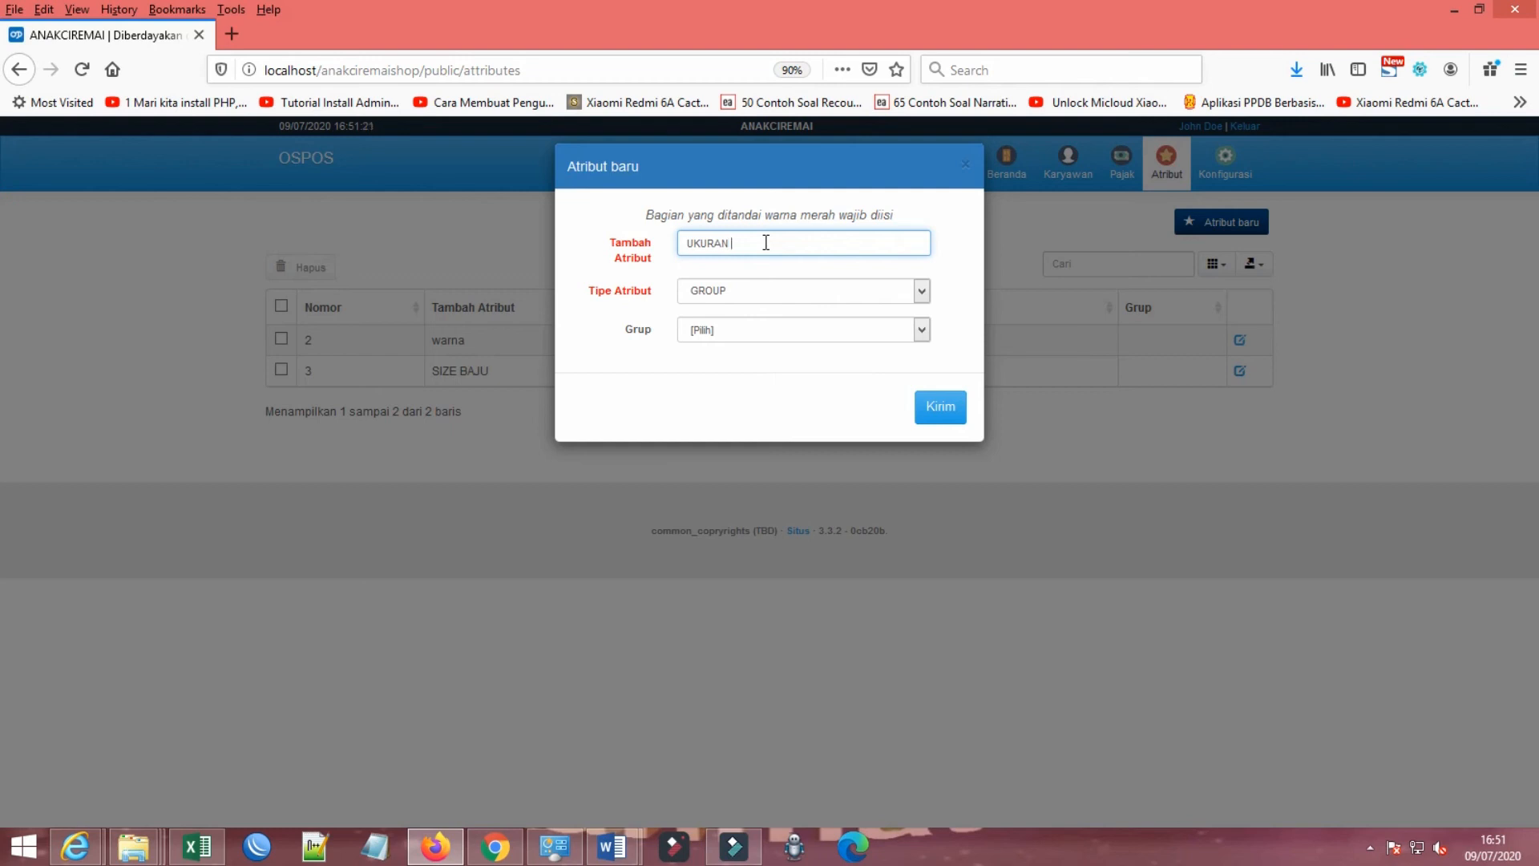
{"action": "key", "text": "BackSpace"}
{"action": "key", "text": "BackSpace"}
{"action": "key", "text": "BackSpace"}
{"action": "key", "text": "BackSpace"}
{"action": "left_click", "coordinate": [729, 332]}
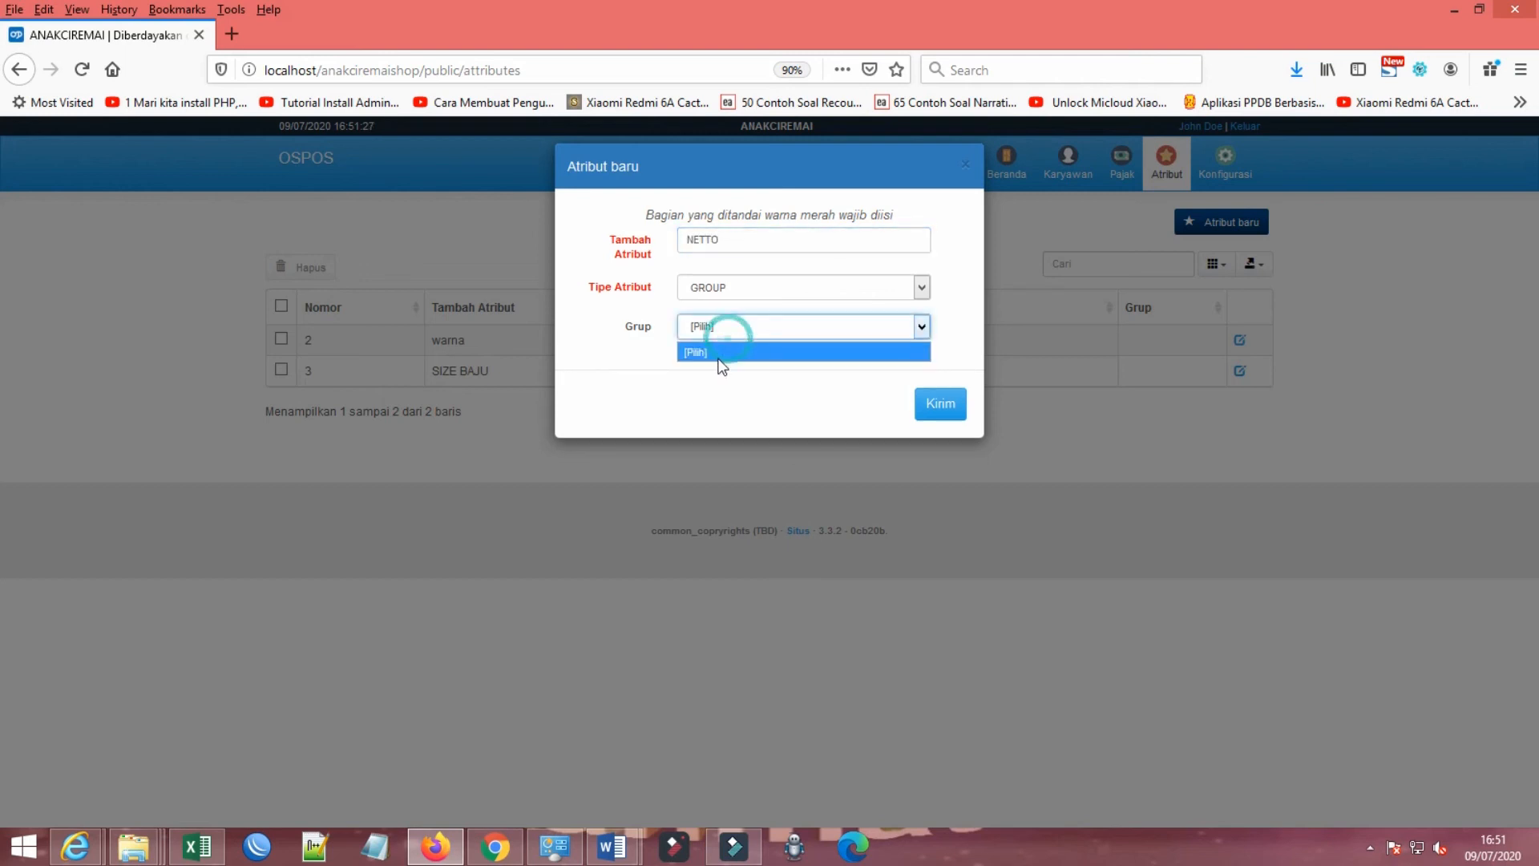
{"action": "left_click", "coordinate": [760, 287]}
{"action": "left_click", "coordinate": [724, 307]}
{"action": "left_click", "coordinate": [704, 410]}
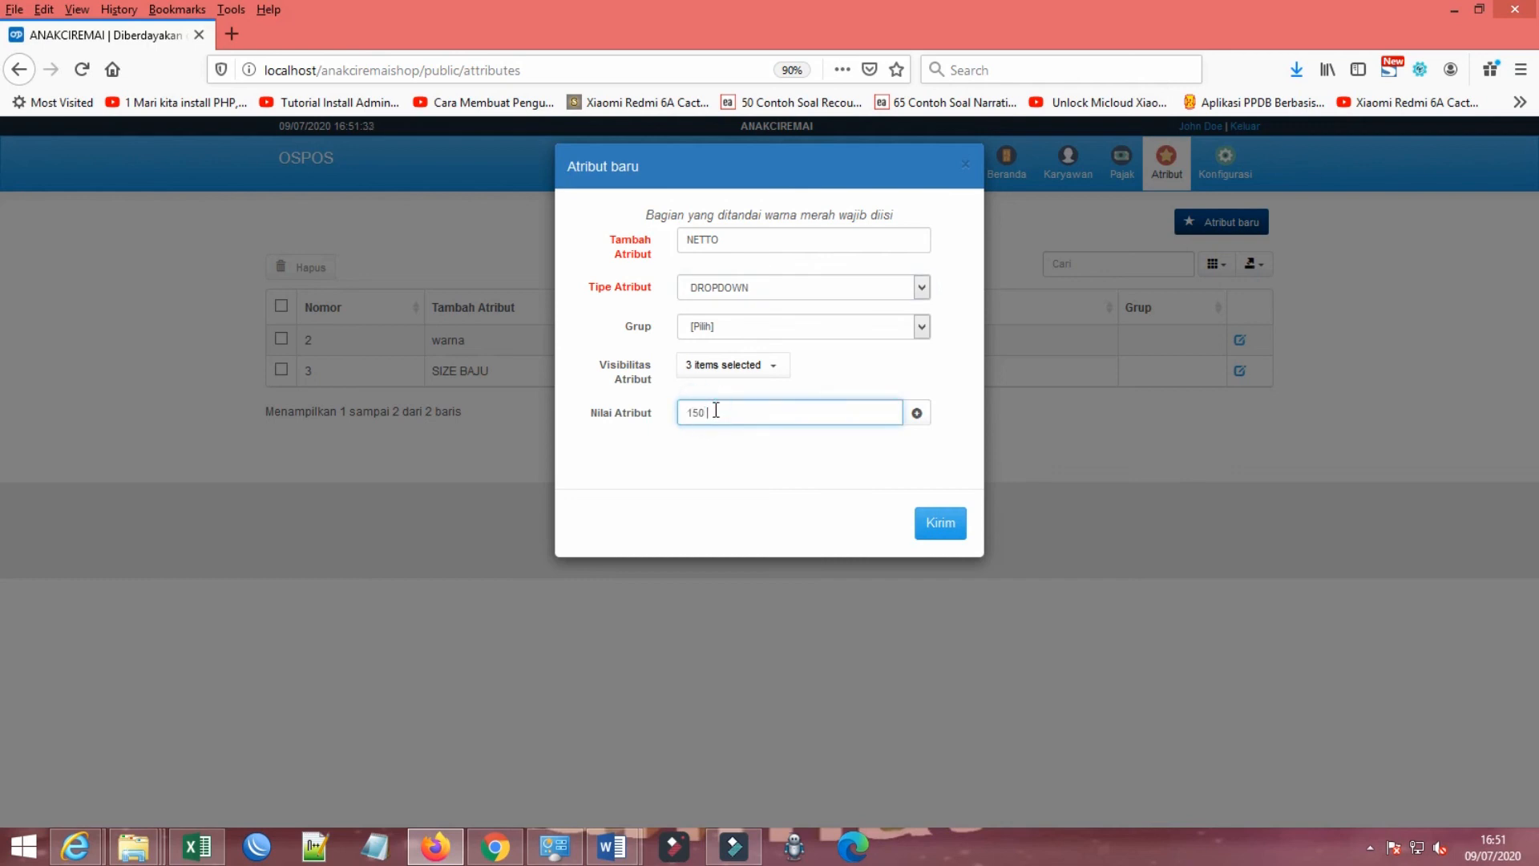
Step: Add 150 ML as a Nilai Atribut for NETTO, enter 100 GRAM as another value, and submit the attribute
{"action": "type", "text": "150 ML"}
{"action": "left_click", "coordinate": [917, 413]}
{"action": "left_click", "coordinate": [769, 411]}
{"action": "type", "text": "1"}
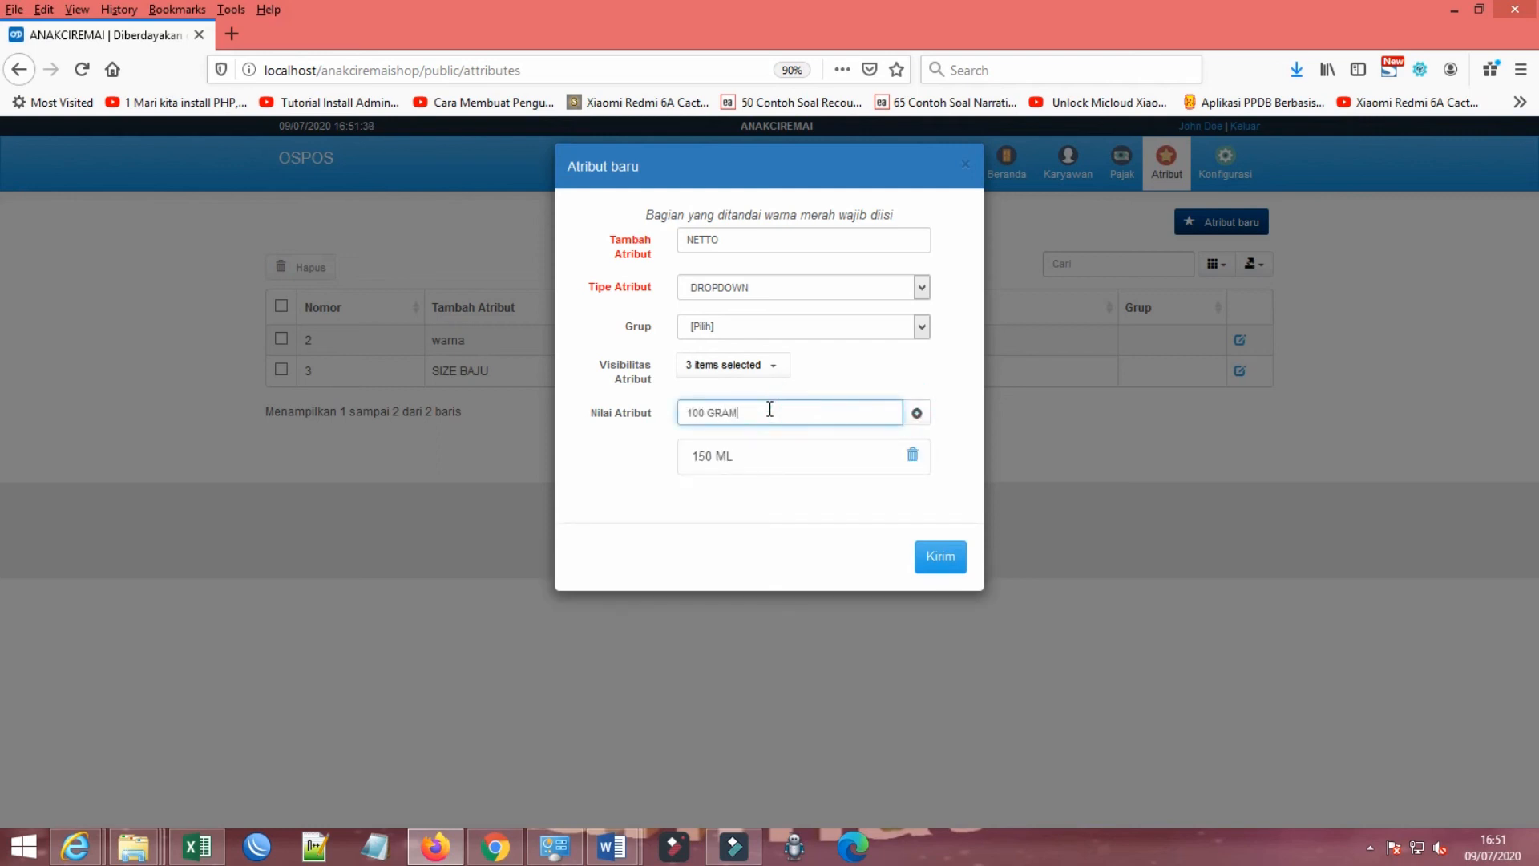
{"action": "left_click", "coordinate": [943, 558]}
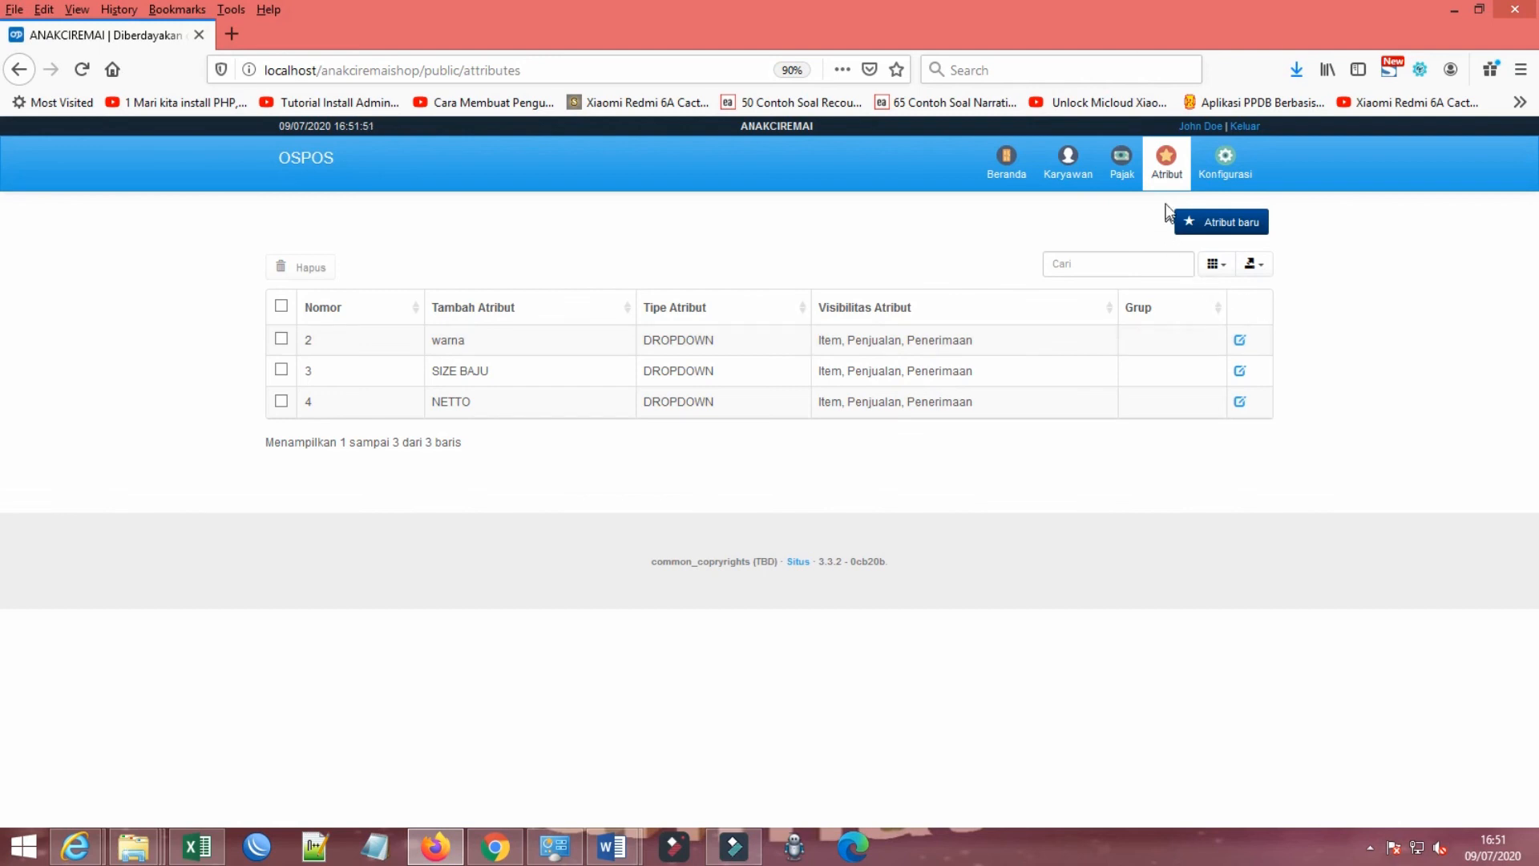
Step: Open Kantor's Pajak module and look through its Kode Pajak, Yurisdiksi Pajak, Kategori Pajak and Tarif Pajak sections
{"action": "left_click", "coordinate": [1112, 176]}
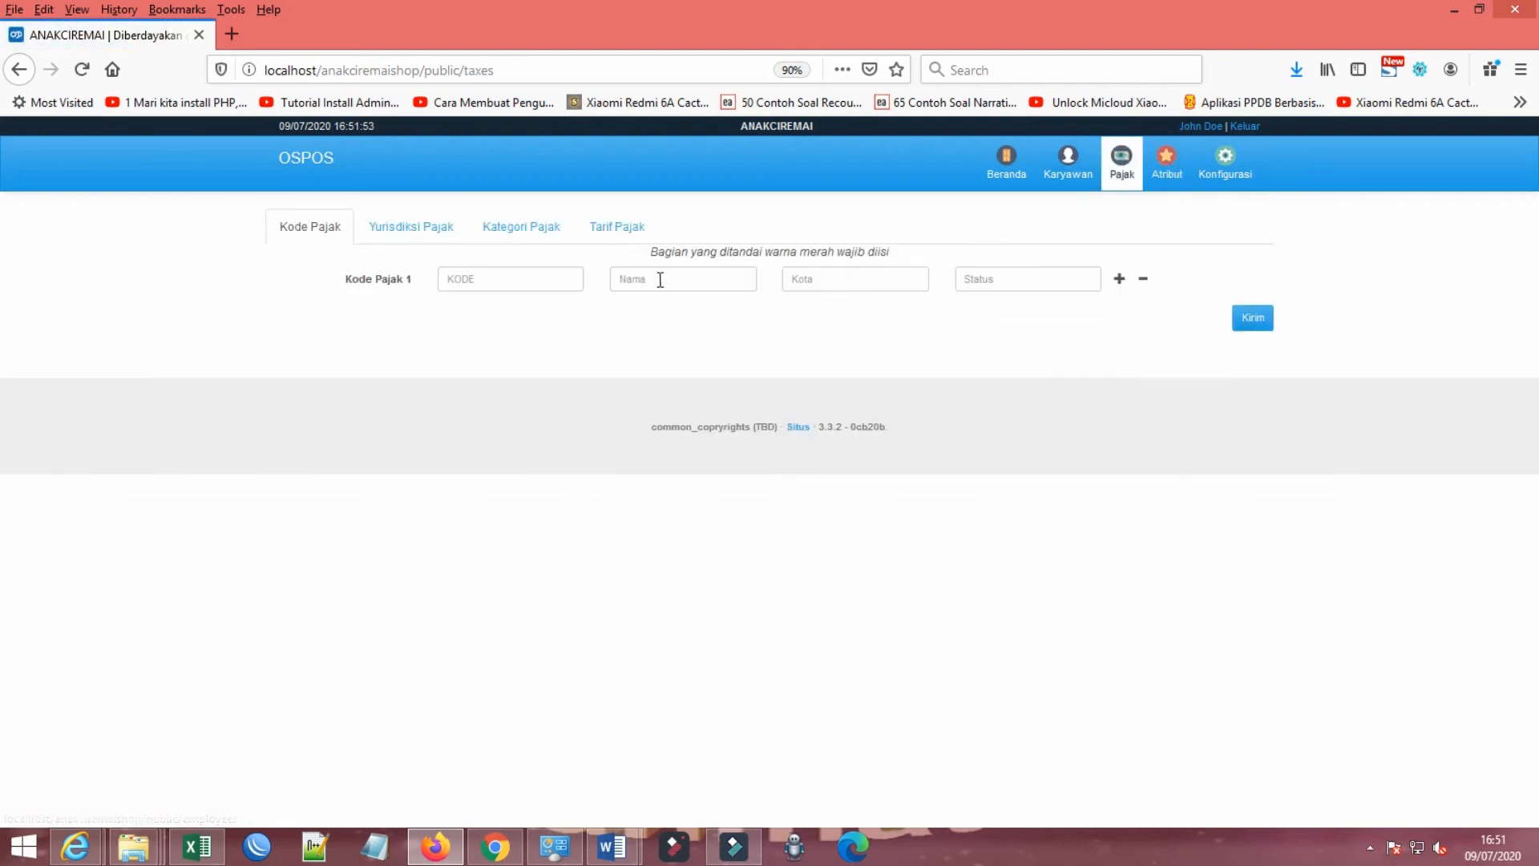
{"action": "left_click", "coordinate": [524, 281]}
{"action": "left_click", "coordinate": [378, 228]}
{"action": "left_click", "coordinate": [322, 228]}
{"action": "left_click", "coordinate": [505, 228]}
{"action": "left_click", "coordinate": [616, 229]}
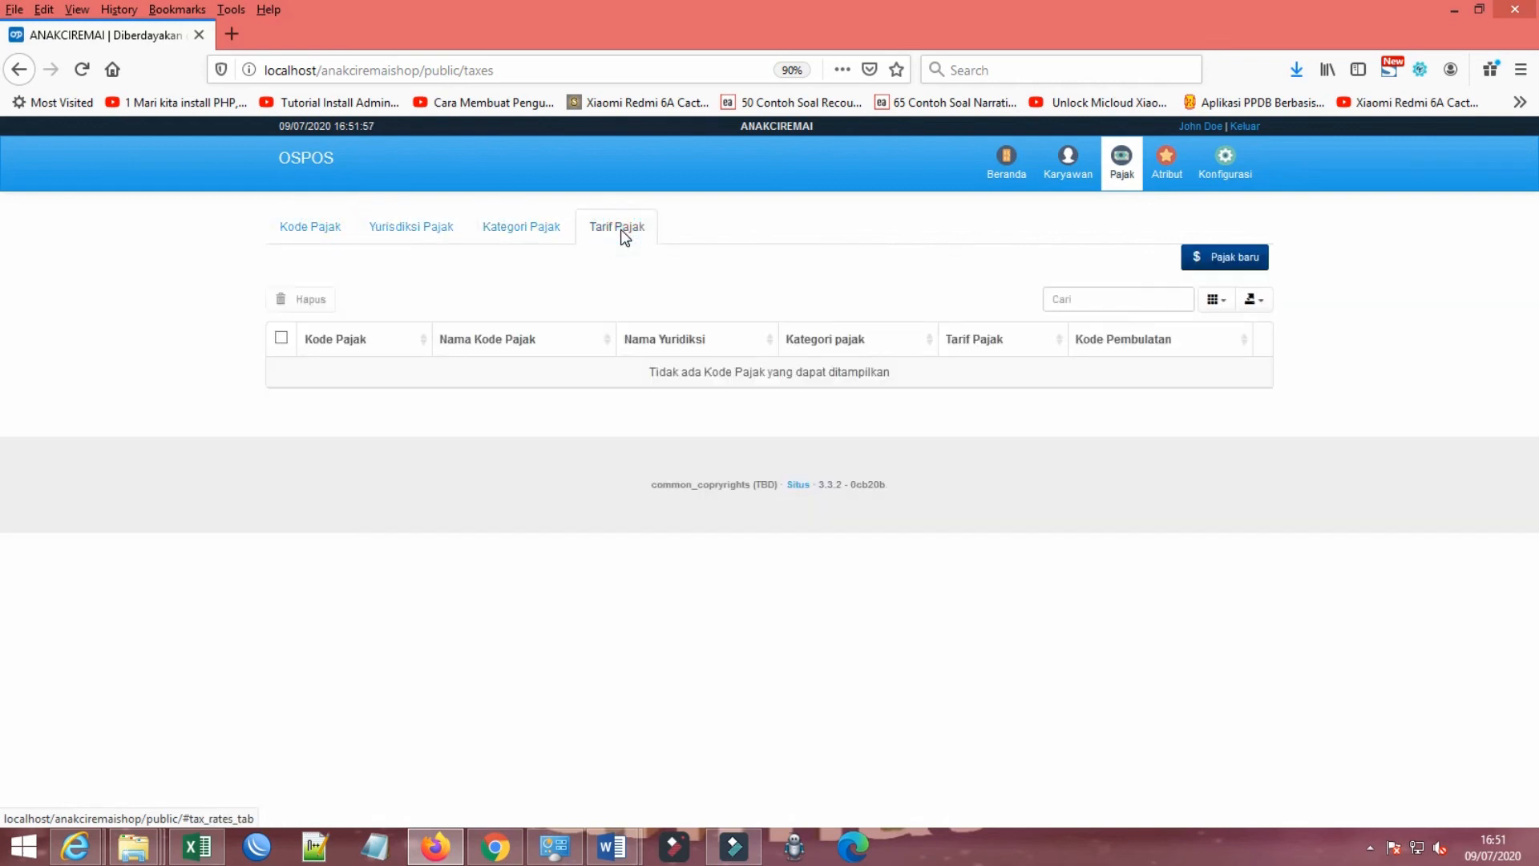
Step: Fill in Kode Pajak 1 with the code PPN10 and the name PPN 10%
{"action": "left_click", "coordinate": [315, 231]}
{"action": "left_click", "coordinate": [482, 282]}
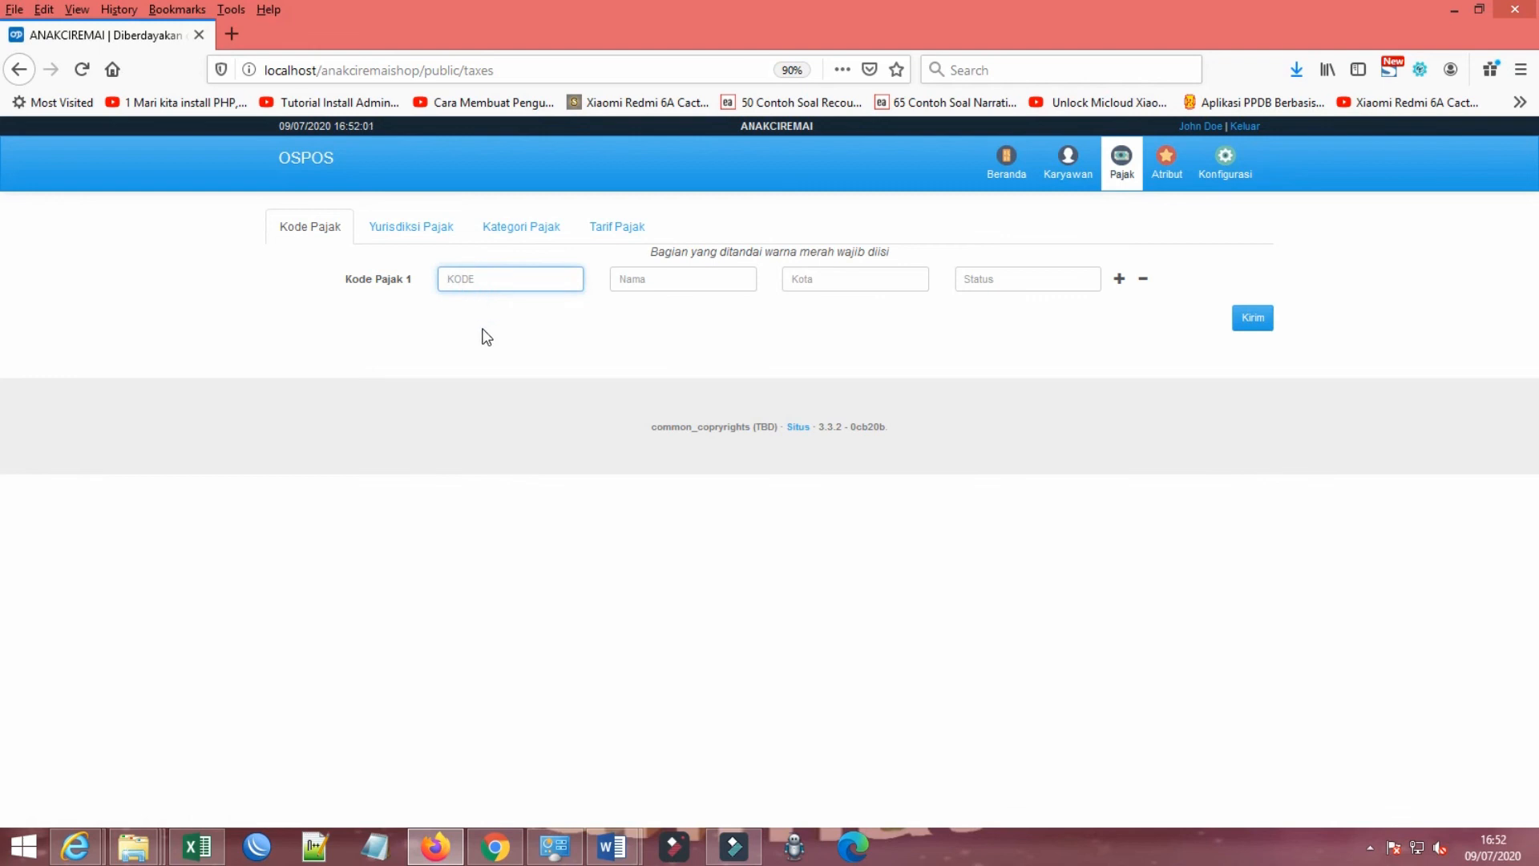
{"action": "type", "text": "PPN"}
{"action": "left_click", "coordinate": [692, 286]}
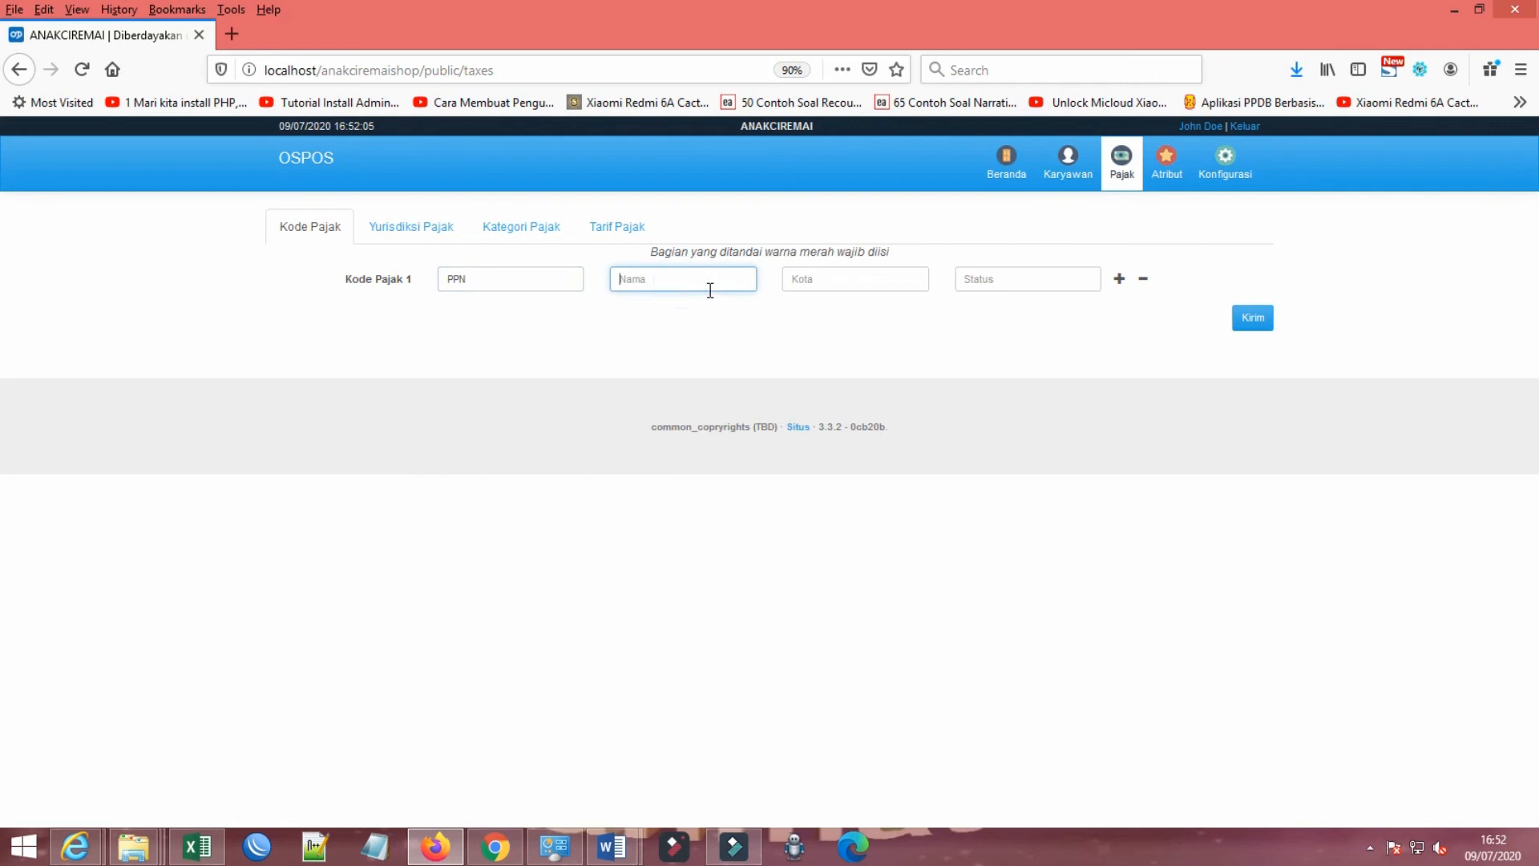
{"action": "type", "text": "PPN"}
{"action": "left_click", "coordinate": [528, 275]}
{"action": "type", "text": "10"}
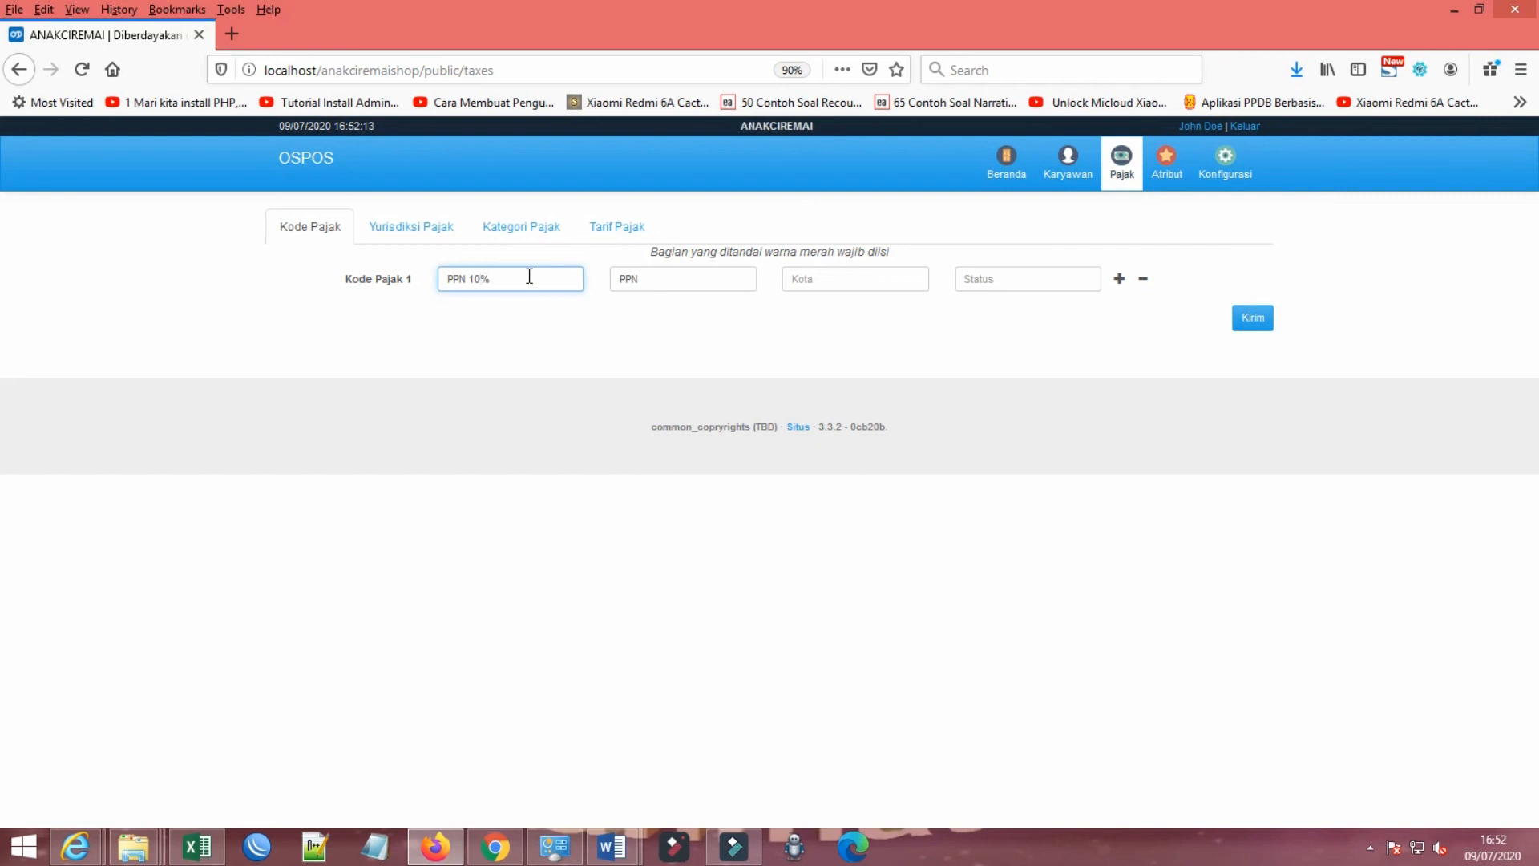
{"action": "left_click", "coordinate": [662, 283]}
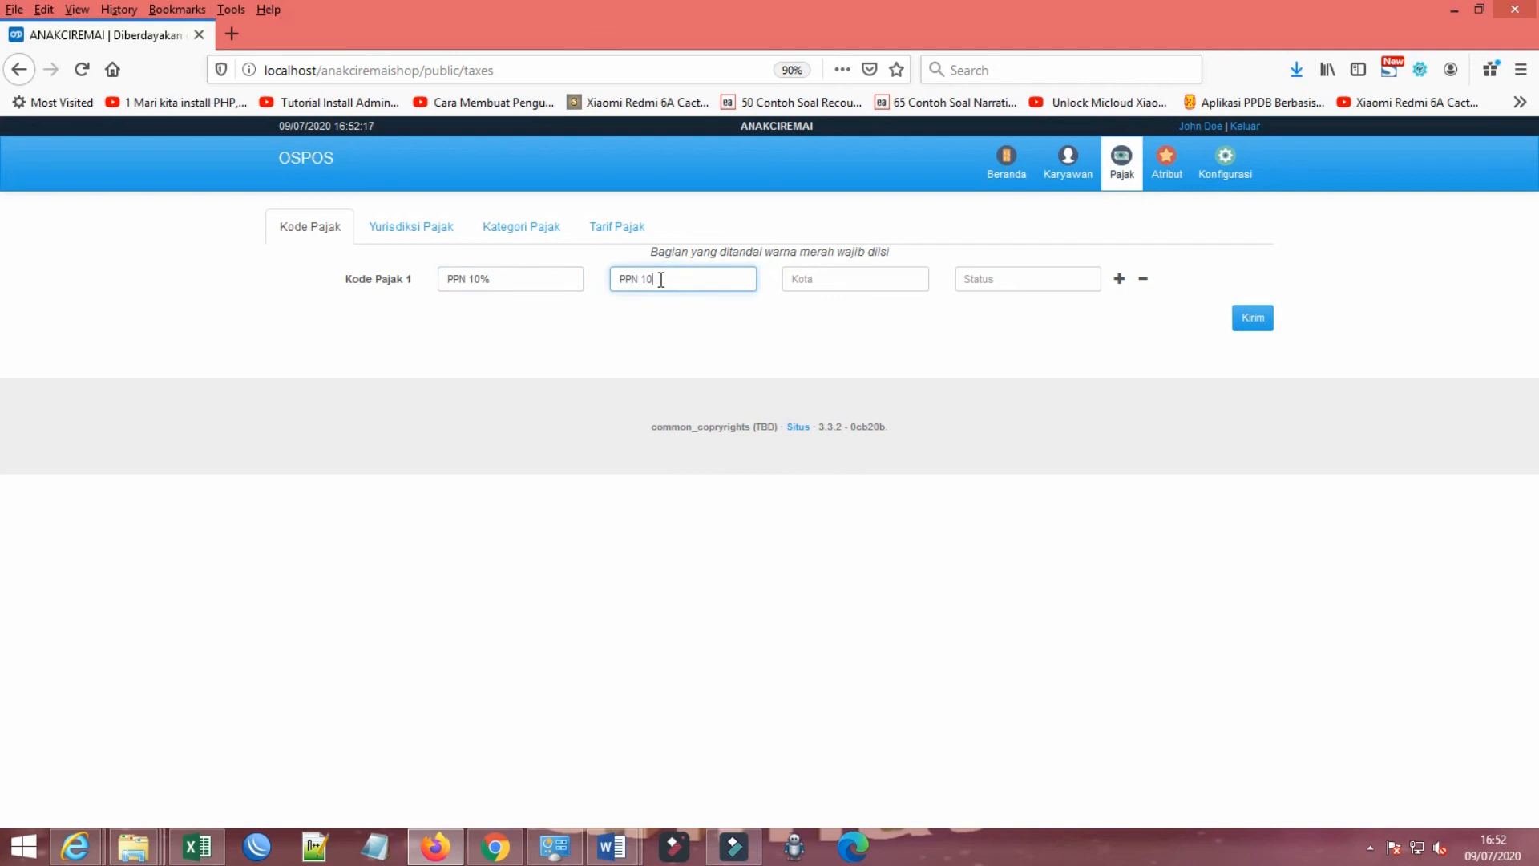
{"action": "left_click", "coordinate": [508, 275]}
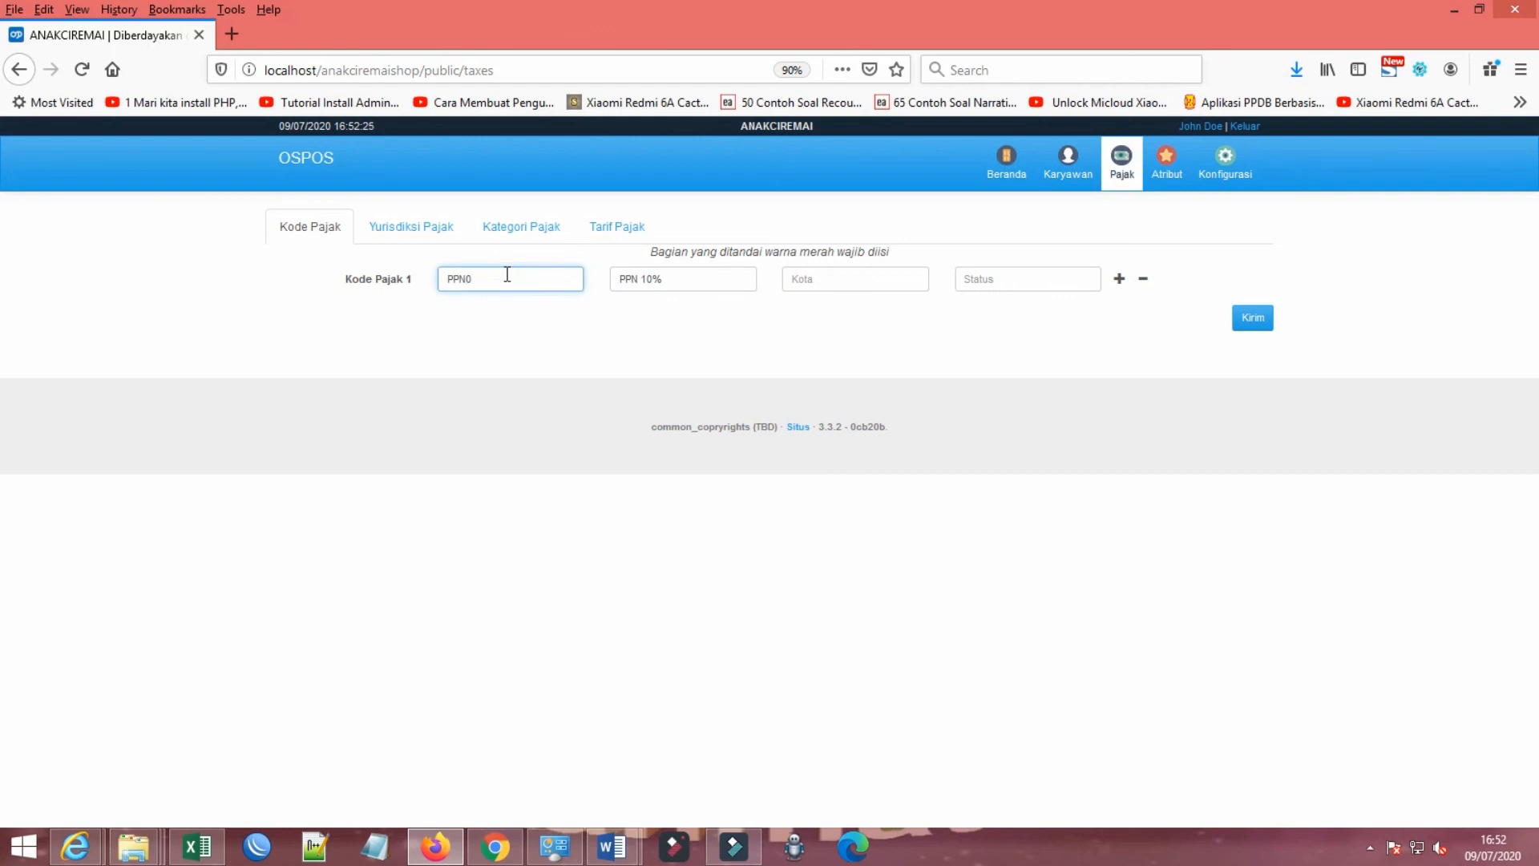
Step: Set the Kota of Kode Pajak 1 to MAJALENGKA and its Status to ACTIV
{"action": "left_click", "coordinate": [879, 279]}
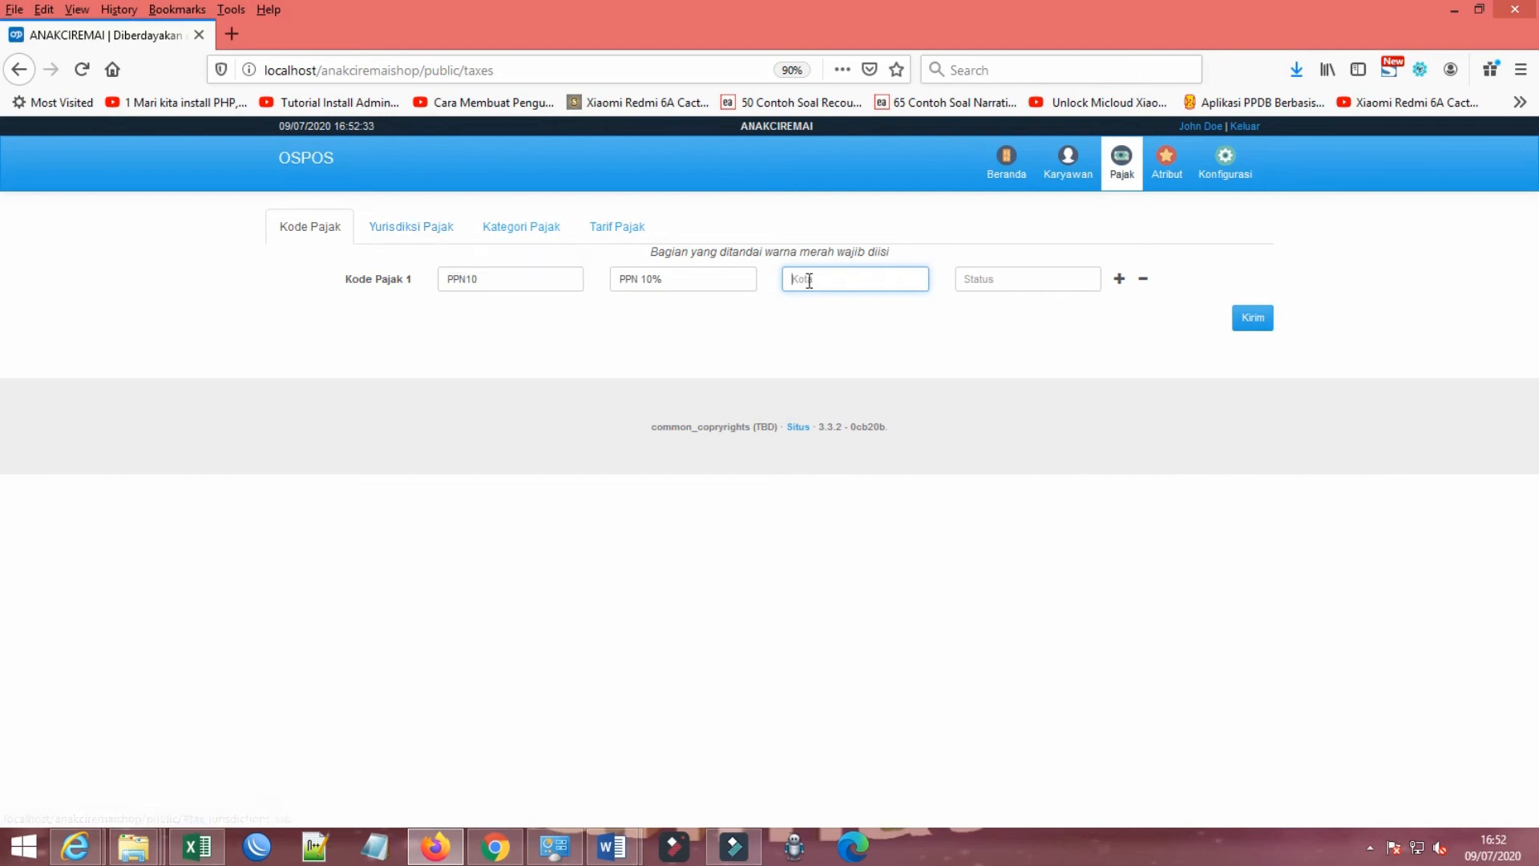
{"action": "left_click", "coordinate": [1031, 279]}
{"action": "left_click", "coordinate": [834, 284]}
{"action": "type", "text": "MAJALENGKA"}
{"action": "left_click", "coordinate": [1002, 279]}
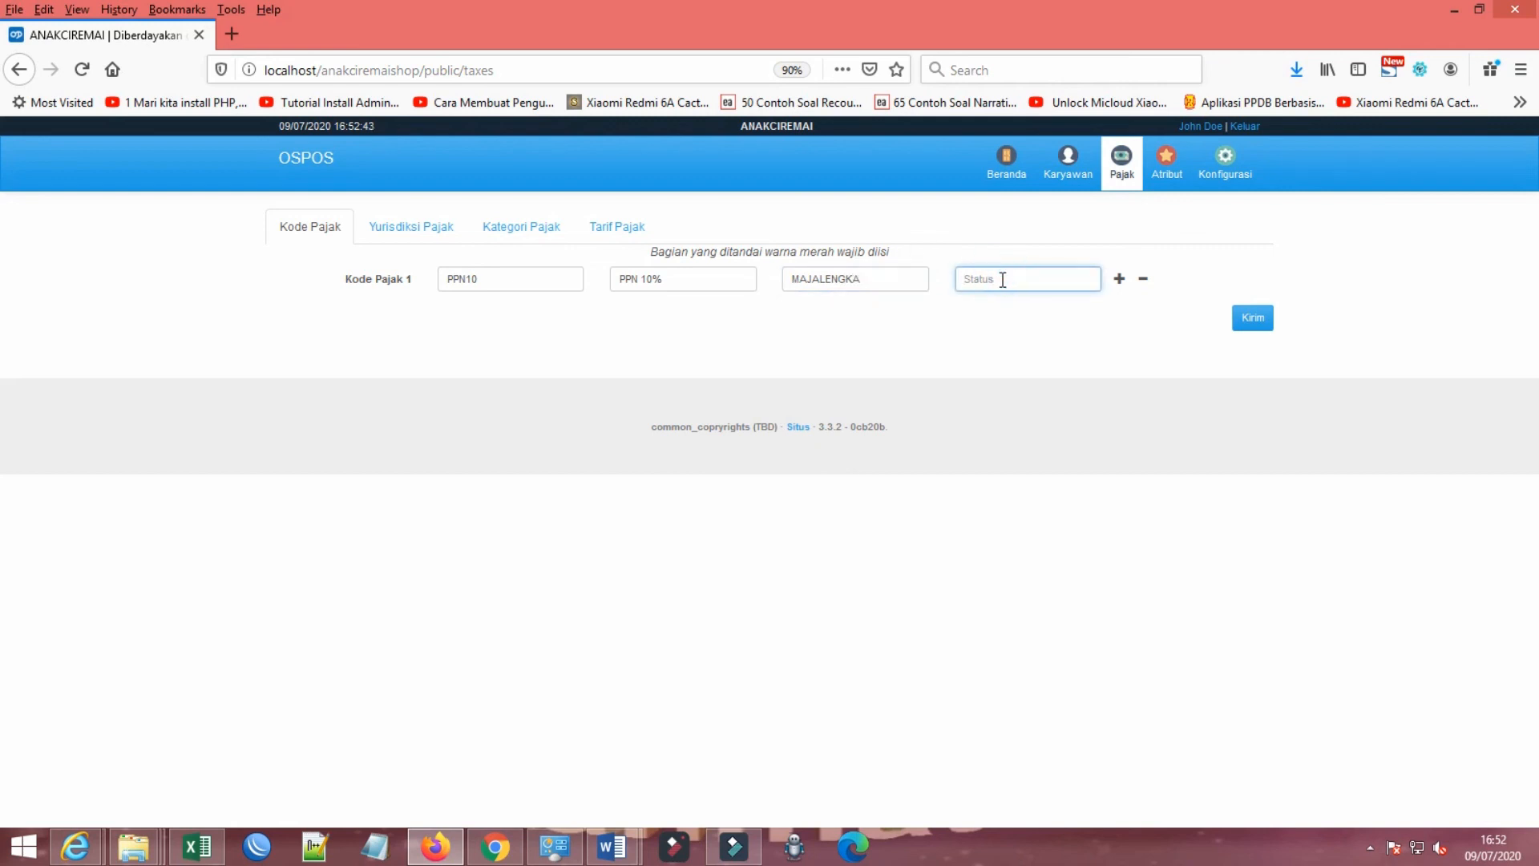
{"action": "type", "text": "ACTIV"}
Step: Try adding a second tax code row, remove the blank row, and submit the PPN10 tax code
{"action": "left_click", "coordinate": [1117, 278]}
{"action": "left_click", "coordinate": [1251, 355]}
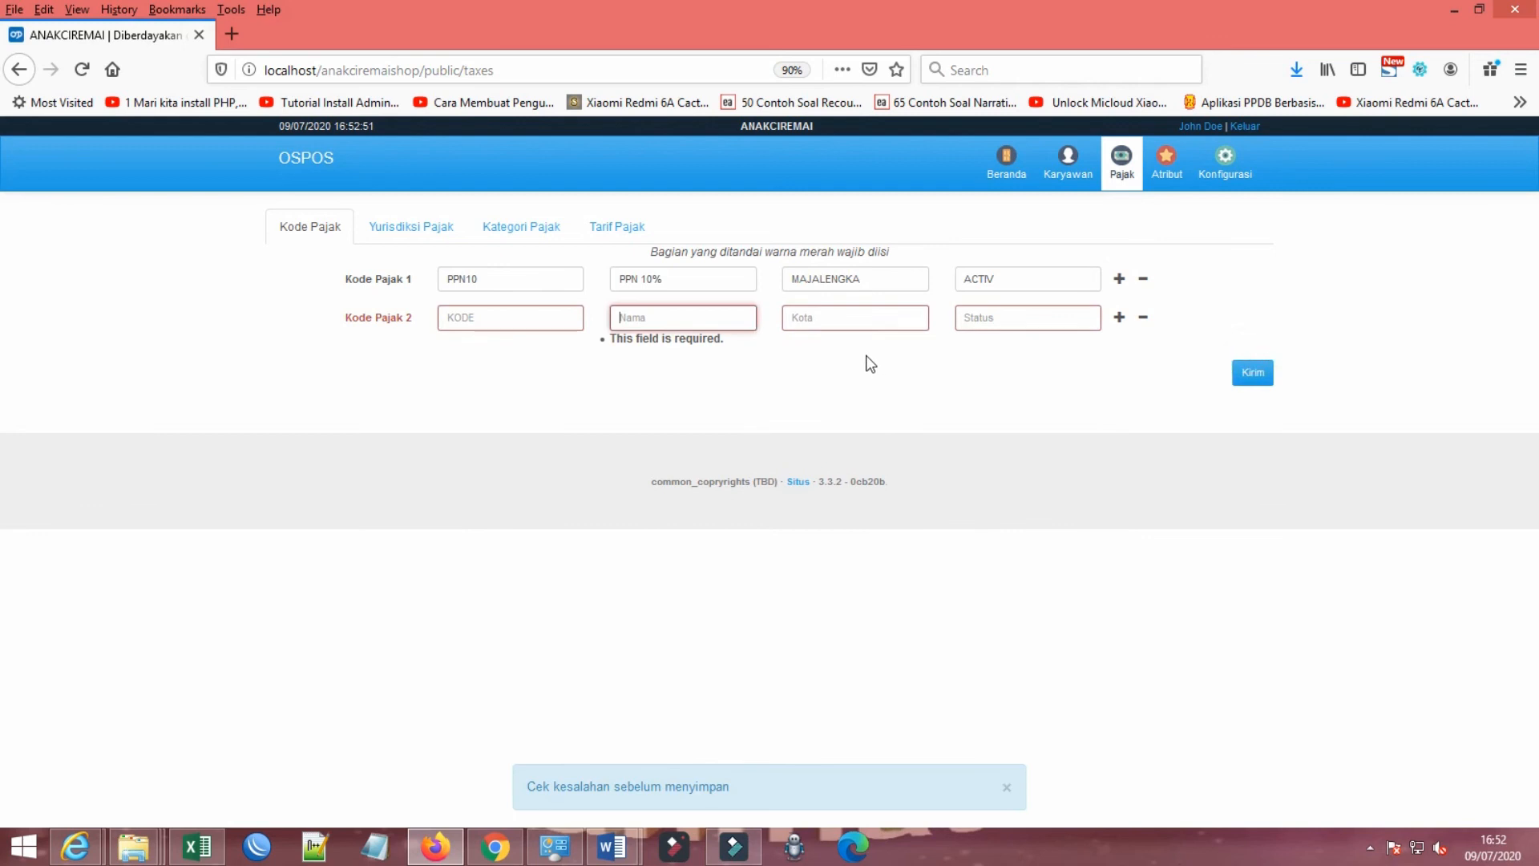
{"action": "left_click", "coordinate": [1148, 316]}
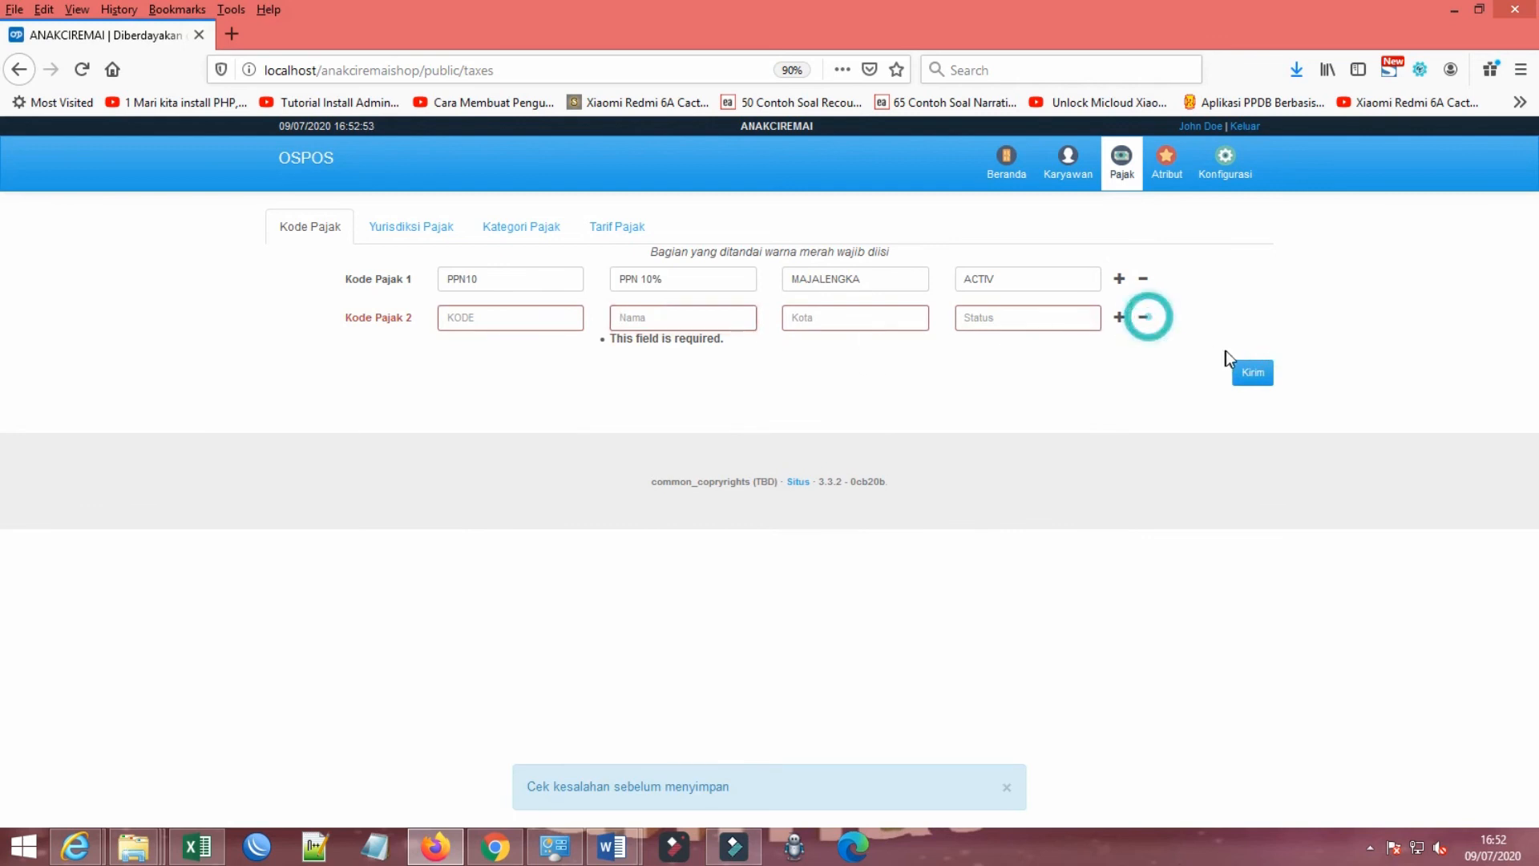
{"action": "left_click", "coordinate": [1139, 316]}
{"action": "left_click", "coordinate": [1264, 323]}
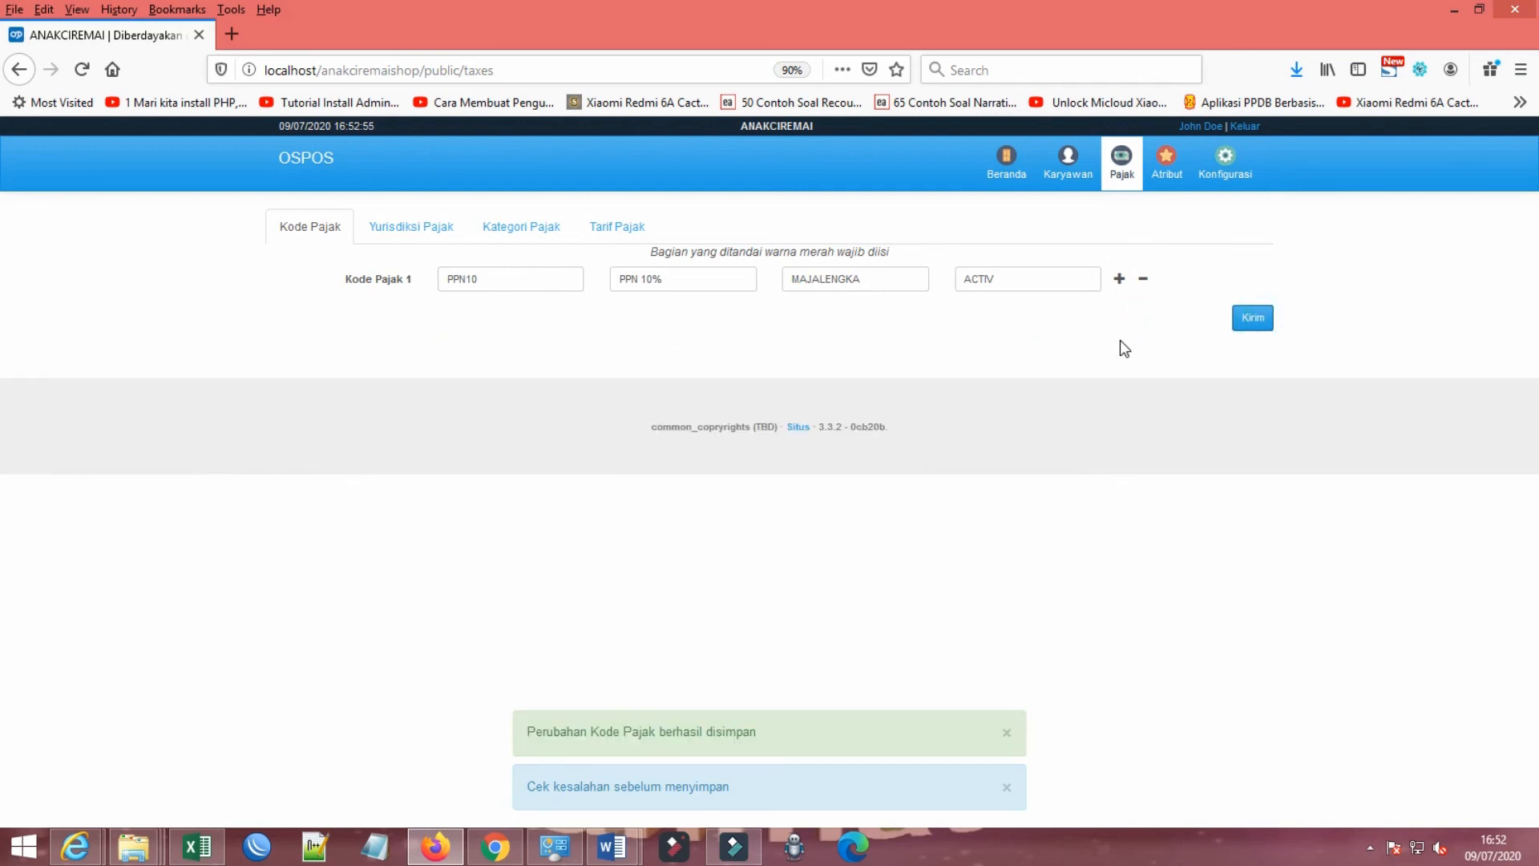
Step: Examine the Yurisdiksi Pajak fields, including the tax type choices Pengecualian Pajak and Termasuk pajak
{"action": "left_click", "coordinate": [395, 229]}
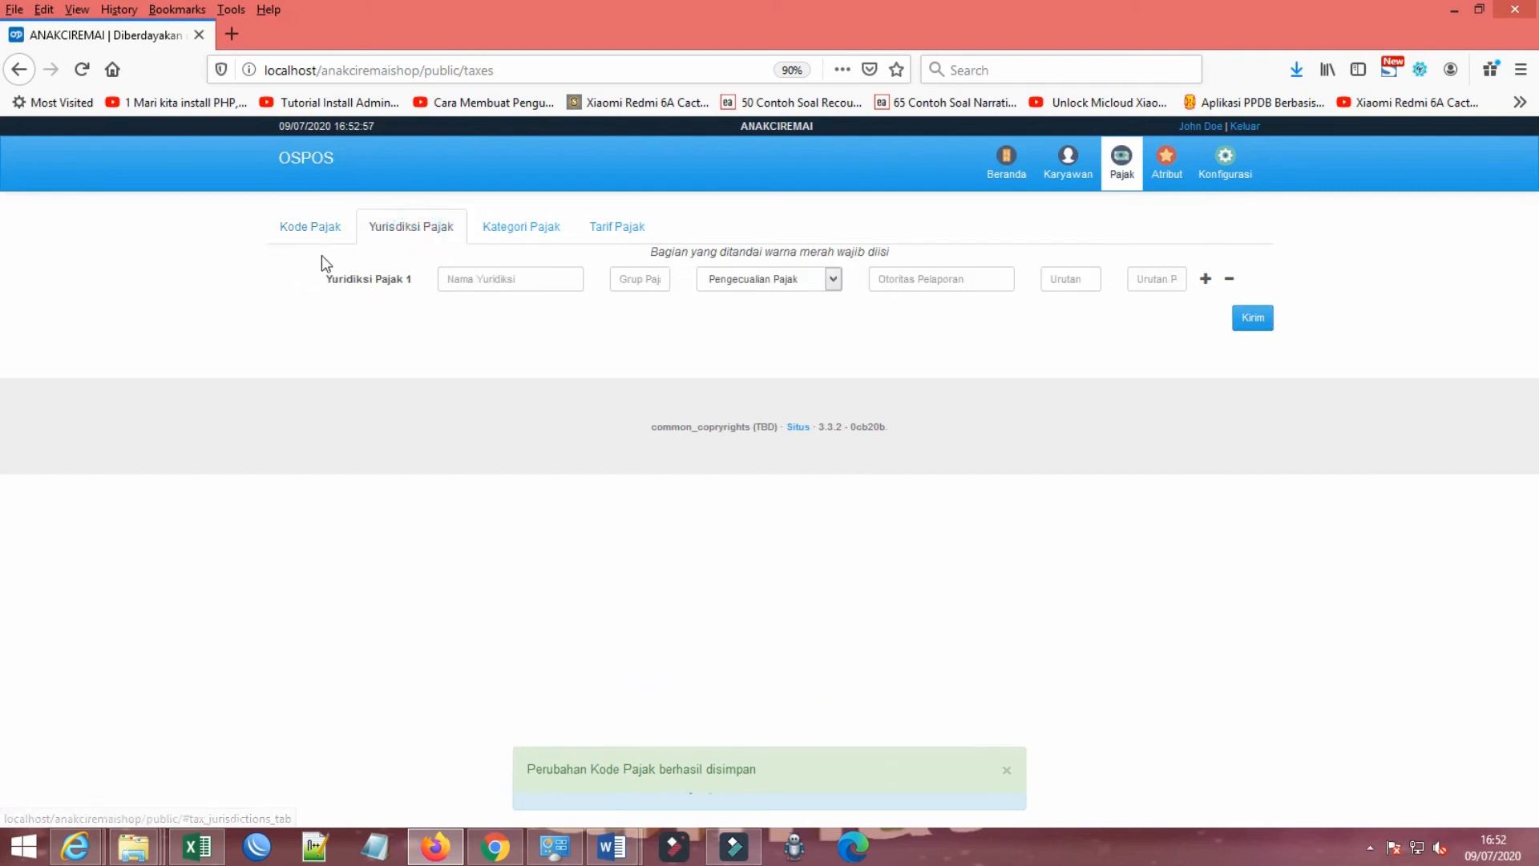
{"action": "left_click", "coordinate": [319, 229]}
{"action": "left_click", "coordinate": [516, 236]}
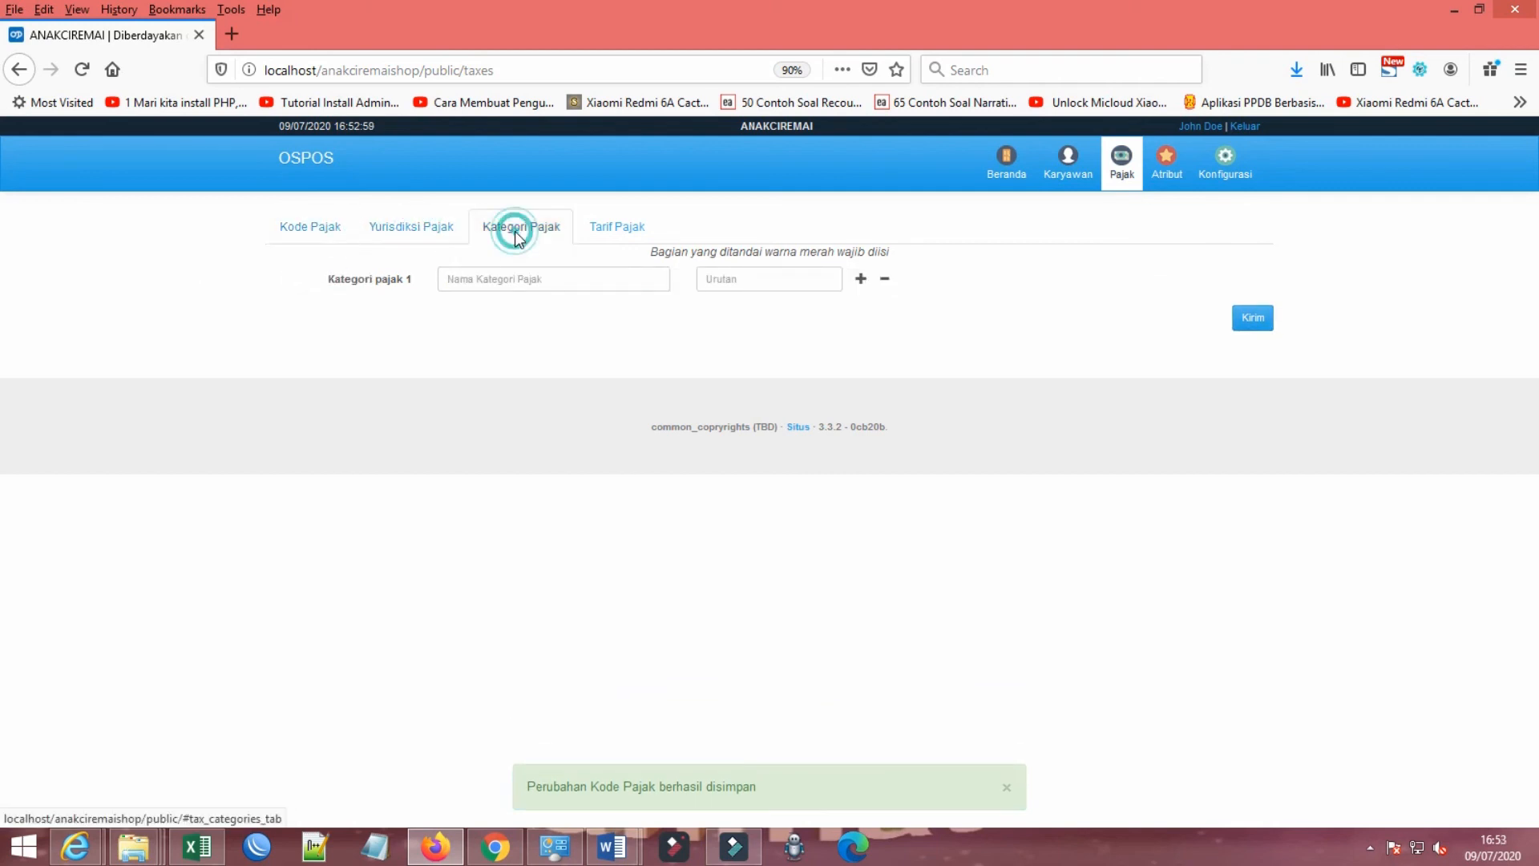
{"action": "left_click", "coordinate": [614, 227]}
{"action": "left_click", "coordinate": [416, 228]}
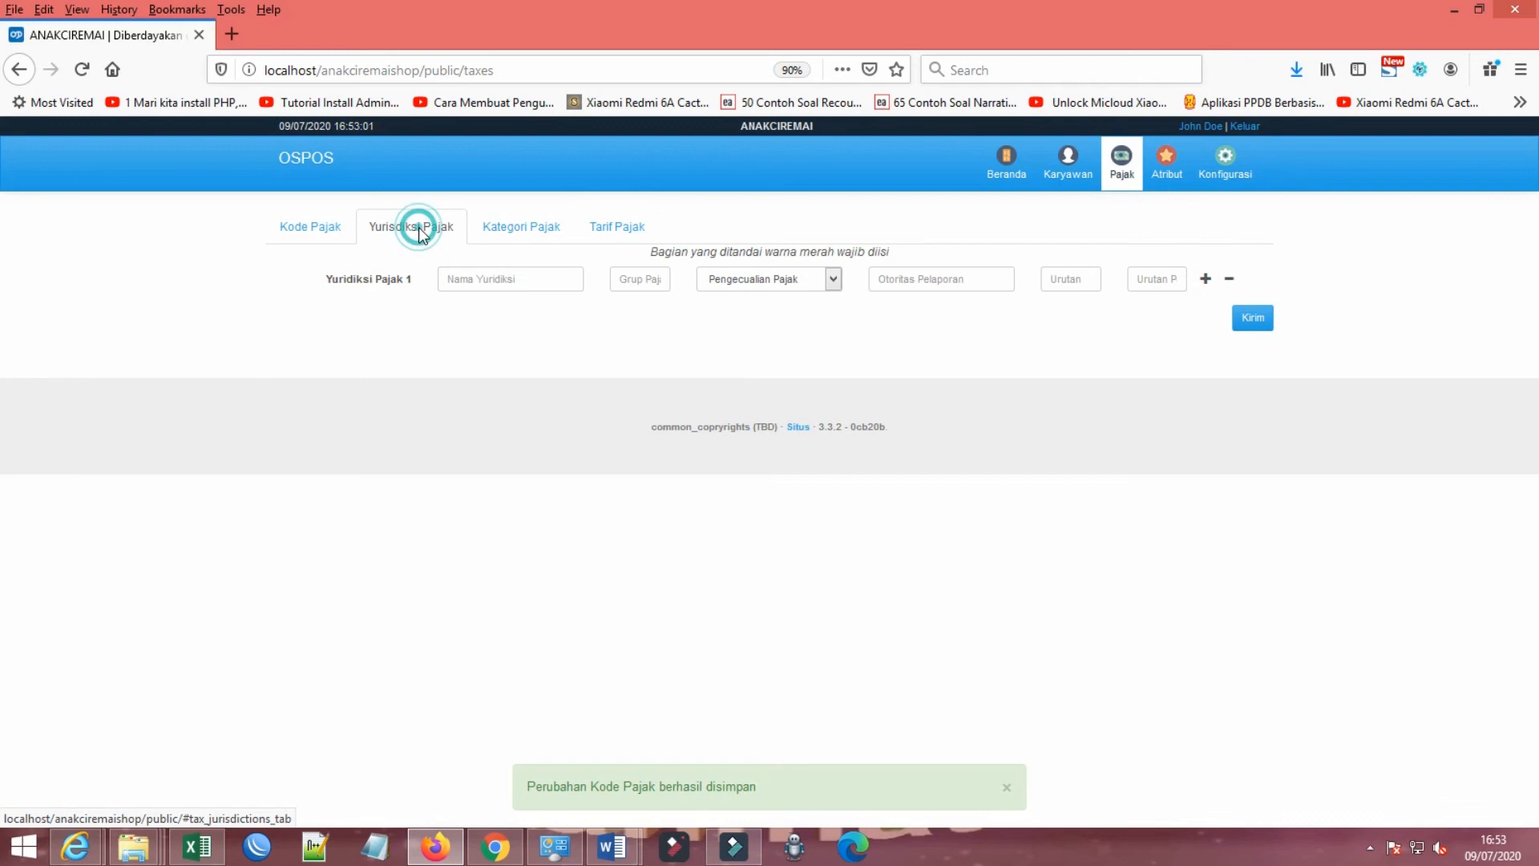
{"action": "left_click", "coordinate": [510, 277]}
{"action": "left_click", "coordinate": [633, 275]}
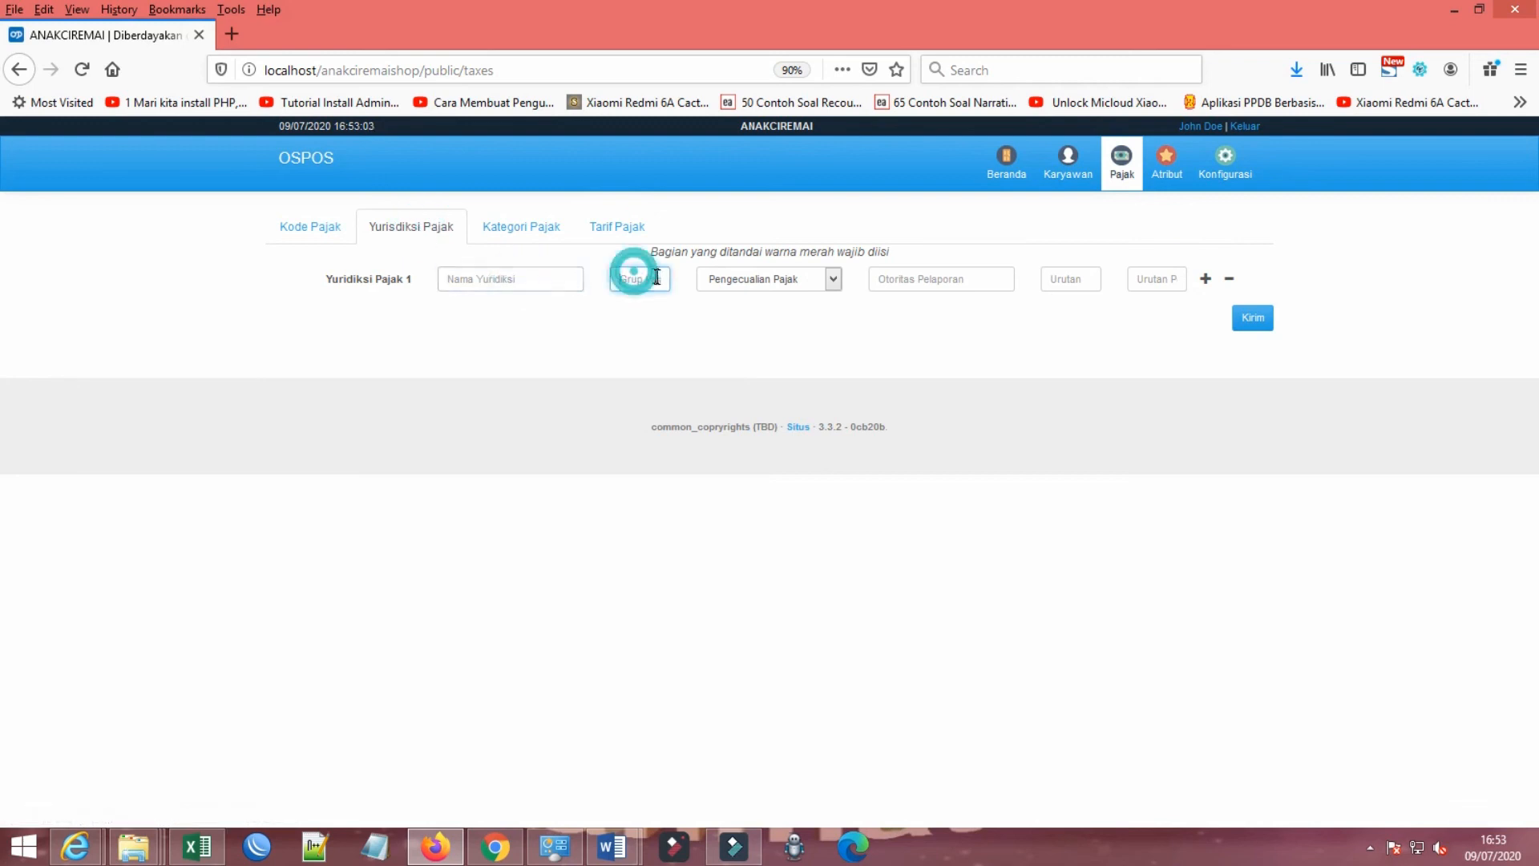
{"action": "left_click", "coordinate": [750, 279]}
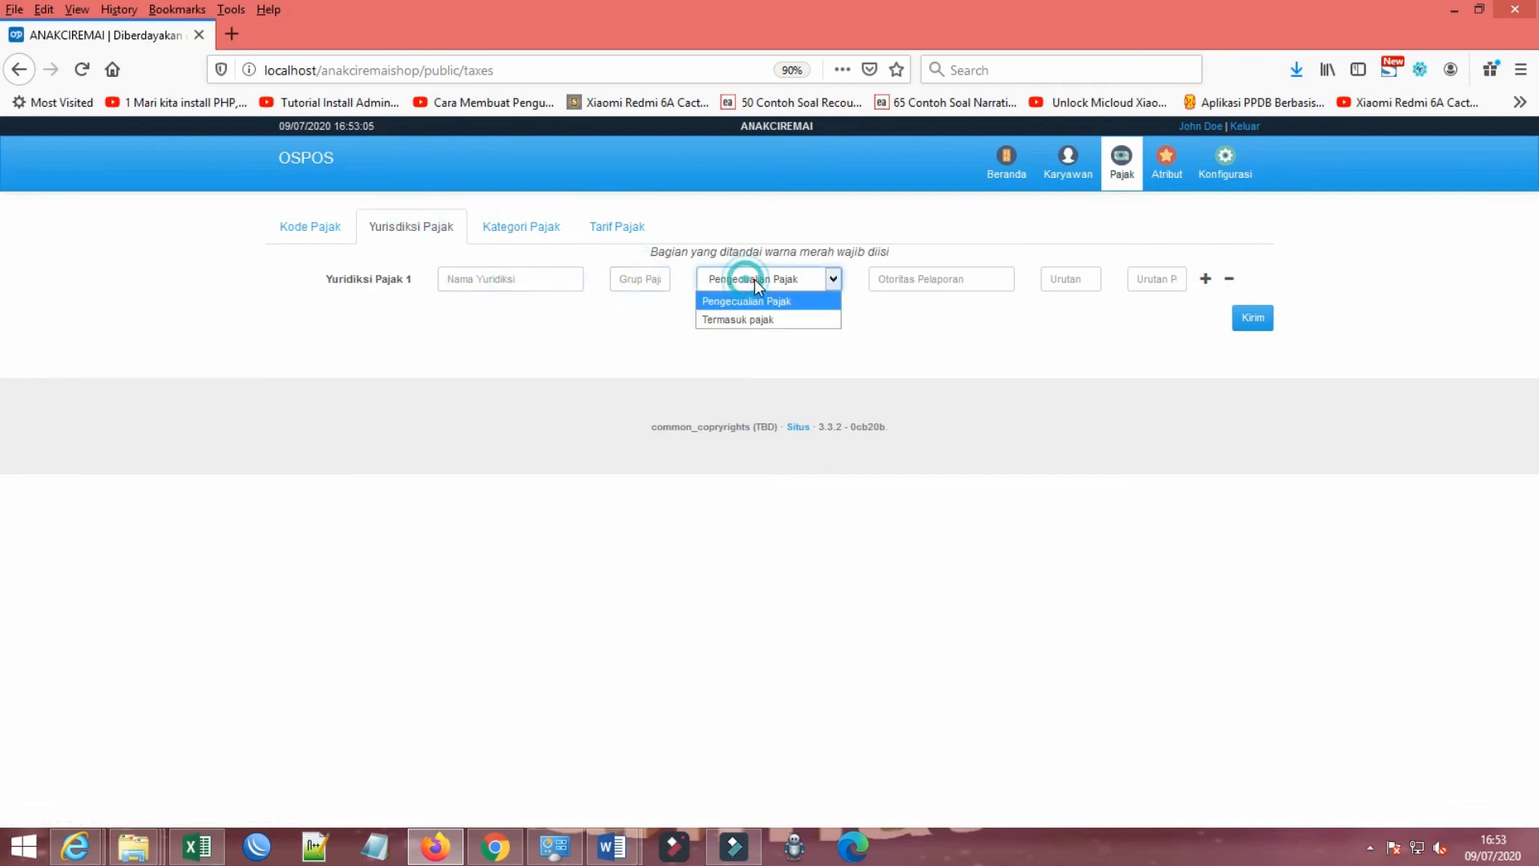
{"action": "left_click", "coordinate": [754, 279]}
Step: Examine the Kategori Pajak name and Urutan fields and the Tarif Pajak list
{"action": "left_click", "coordinate": [543, 232]}
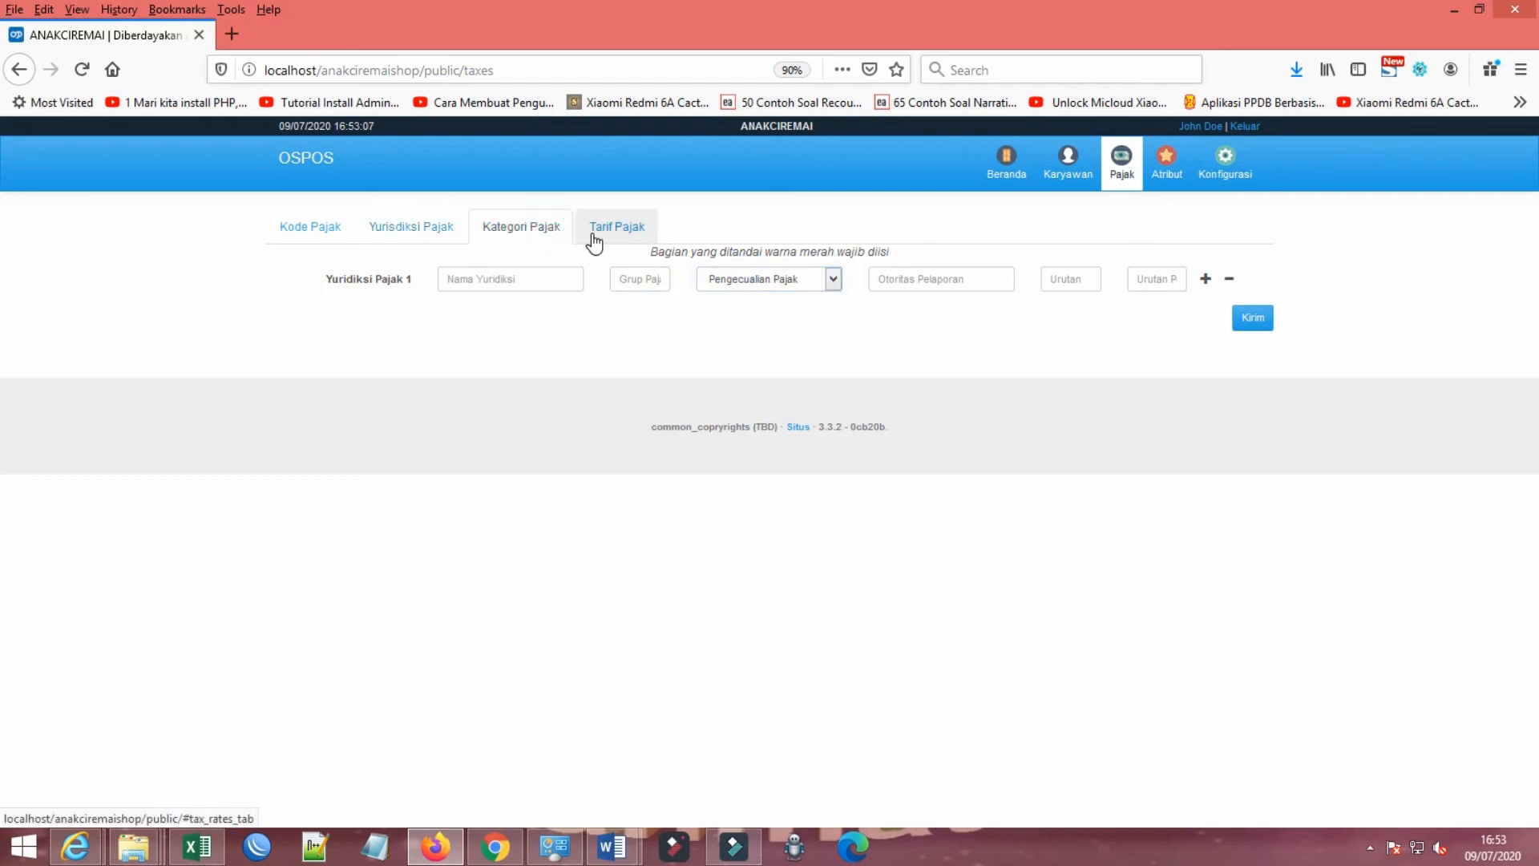
{"action": "left_click", "coordinate": [544, 275]}
{"action": "left_click", "coordinate": [771, 279]}
{"action": "left_click", "coordinate": [771, 279]}
{"action": "left_click", "coordinate": [608, 222]}
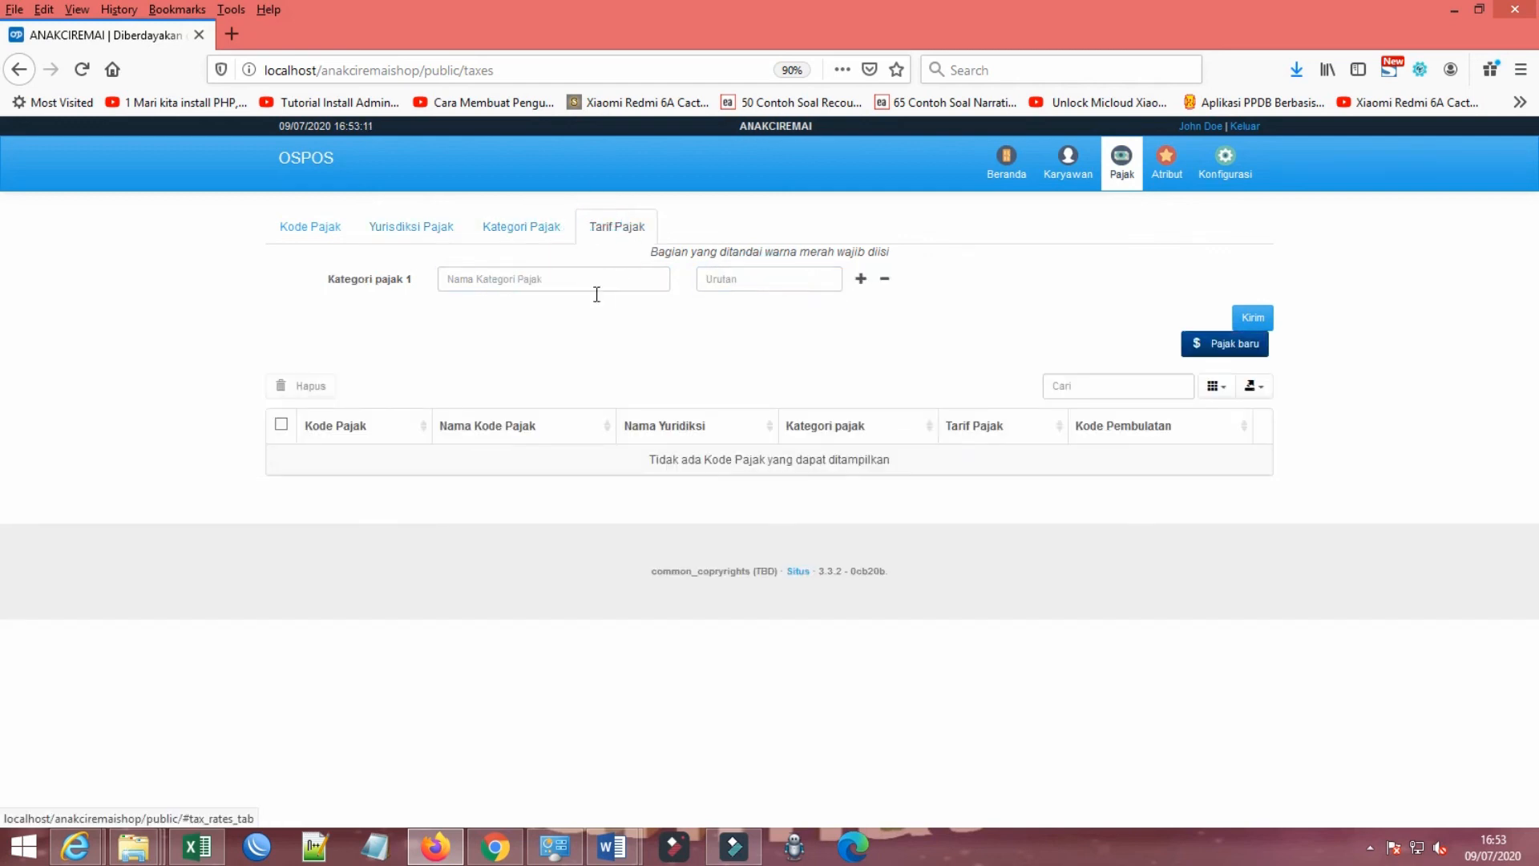
{"action": "left_click", "coordinate": [574, 278]}
{"action": "left_click", "coordinate": [763, 283]}
{"action": "left_click", "coordinate": [562, 287]}
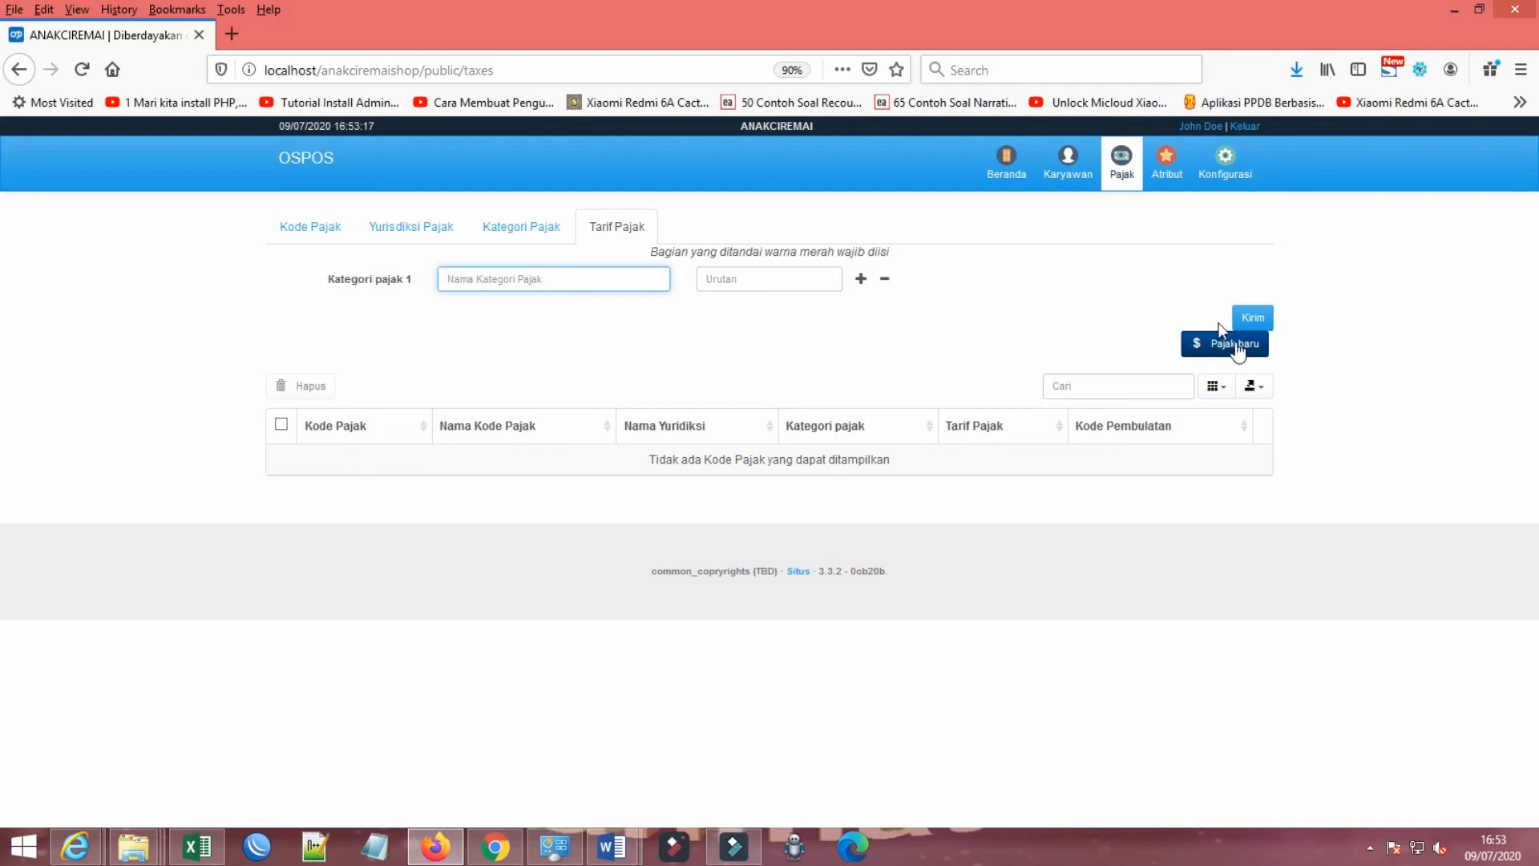
Step: View the Karyawan list and the Kantor module overview, and return to the main module overview
{"action": "left_click", "coordinate": [1067, 160]}
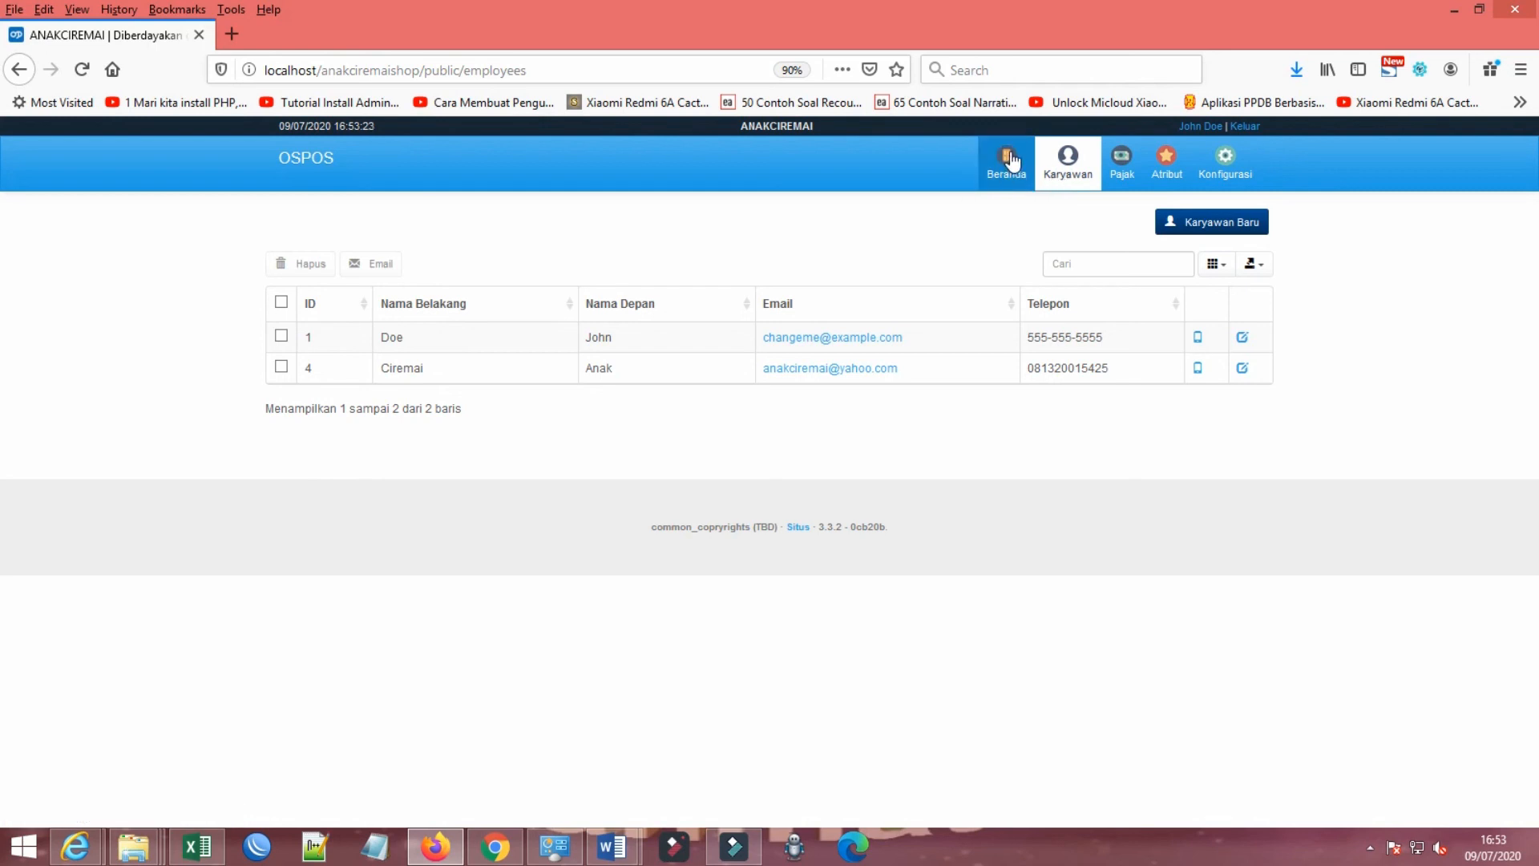
{"action": "left_click", "coordinate": [1012, 160]}
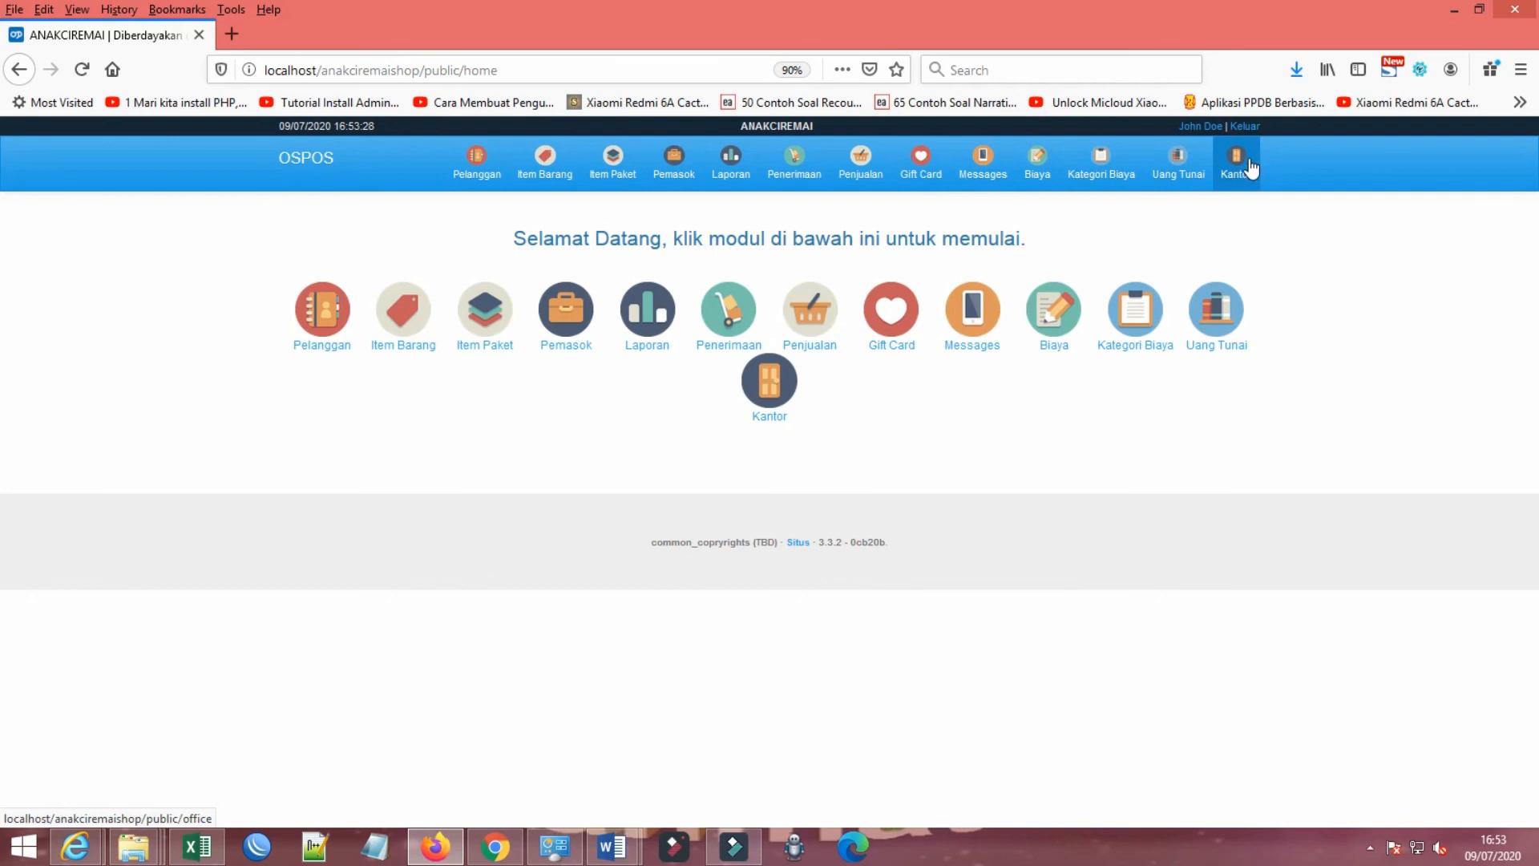
{"action": "left_click", "coordinate": [1235, 164]}
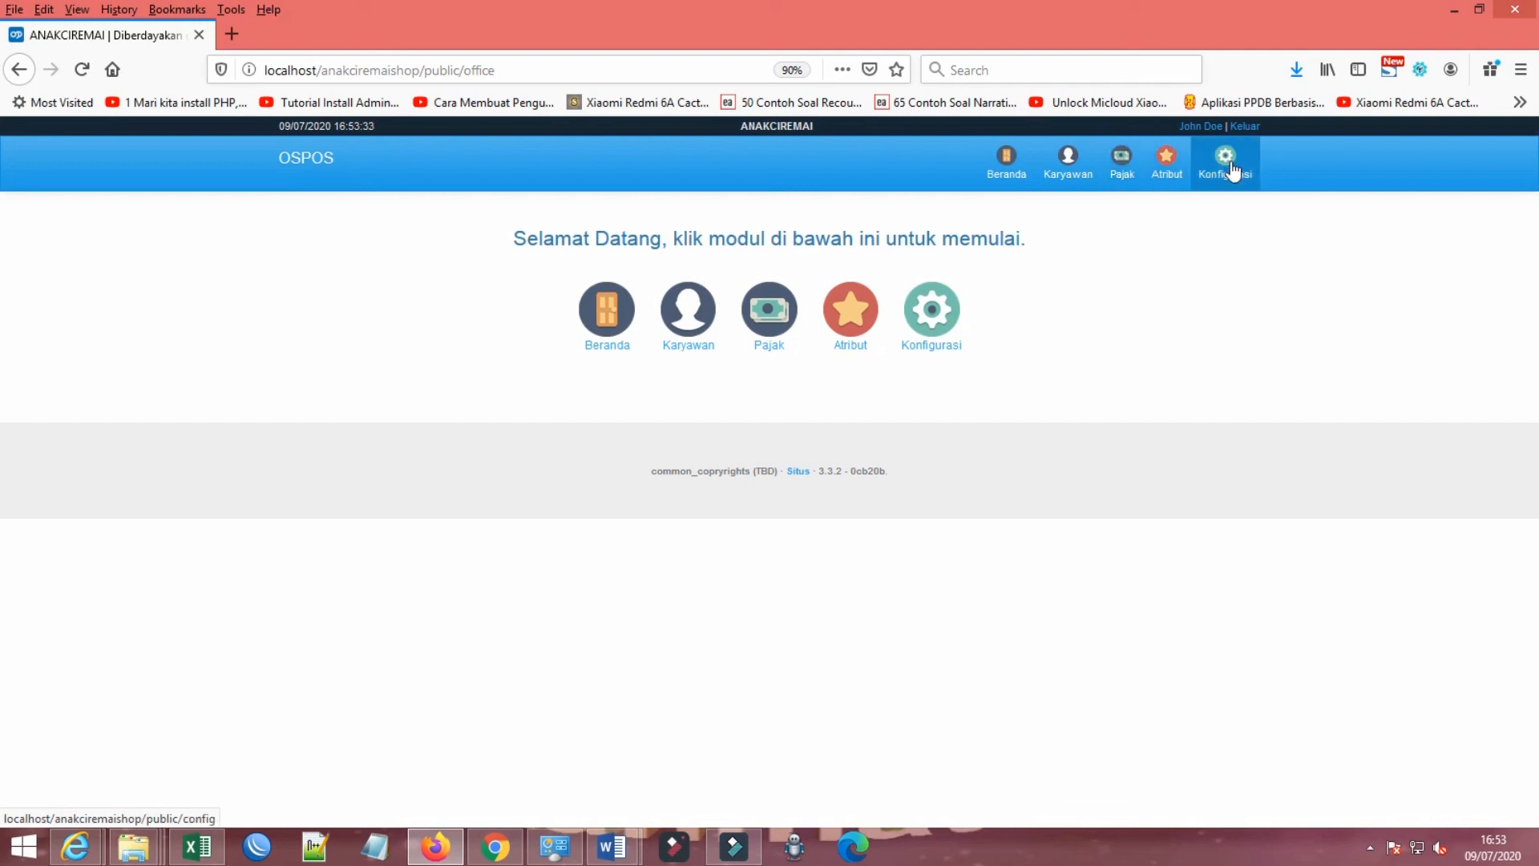
{"action": "left_click", "coordinate": [1027, 160]}
Step: Look through the main modules Messages, Pelanggan, Item Barang and Item Paket
{"action": "left_click", "coordinate": [988, 161]}
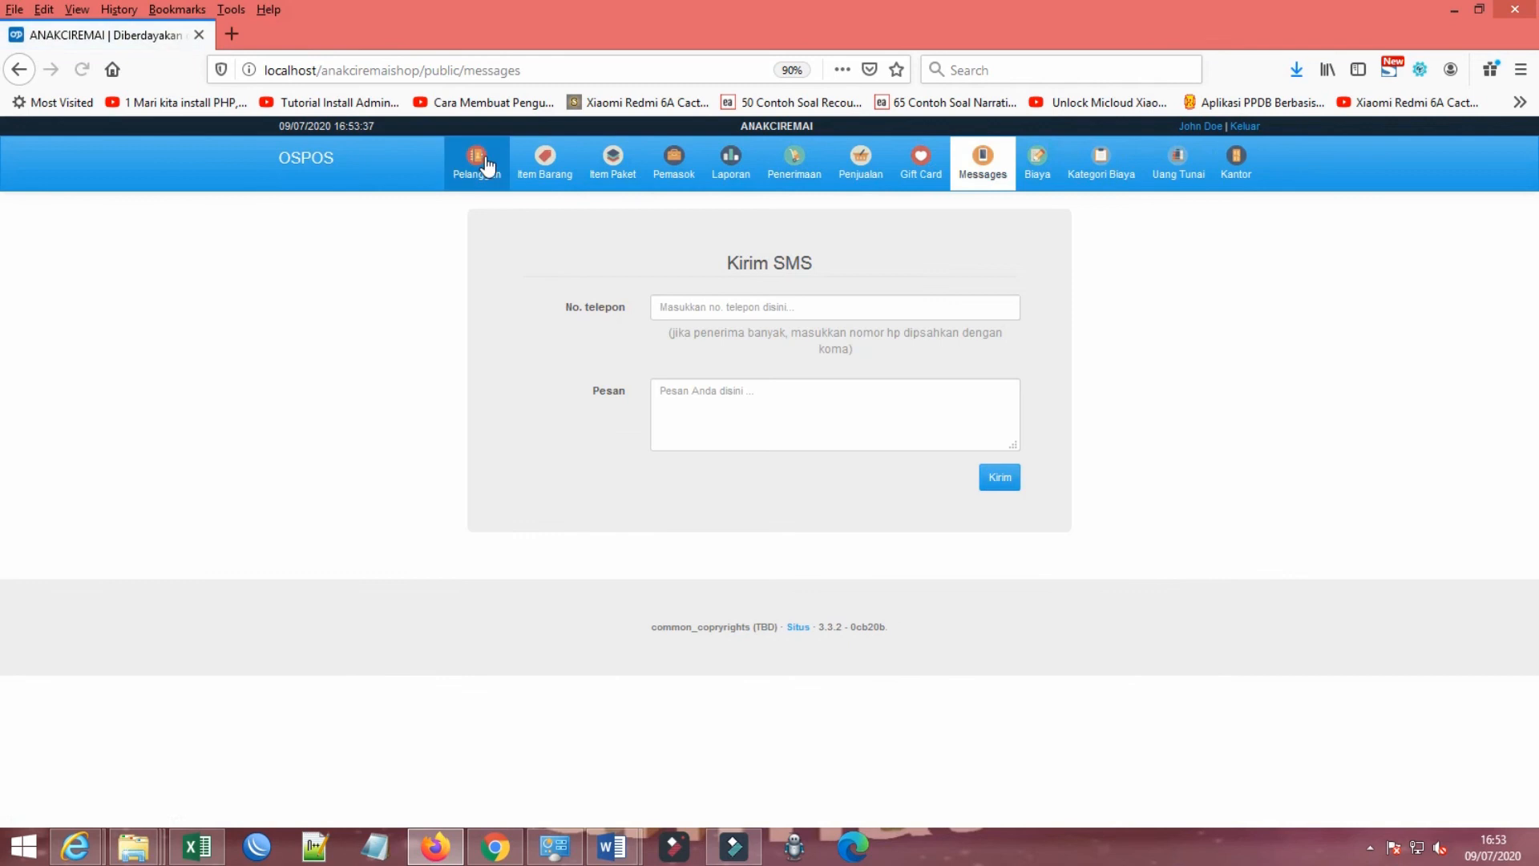
{"action": "left_click", "coordinate": [477, 175]}
{"action": "left_click", "coordinate": [553, 170]}
{"action": "left_click", "coordinate": [612, 168]}
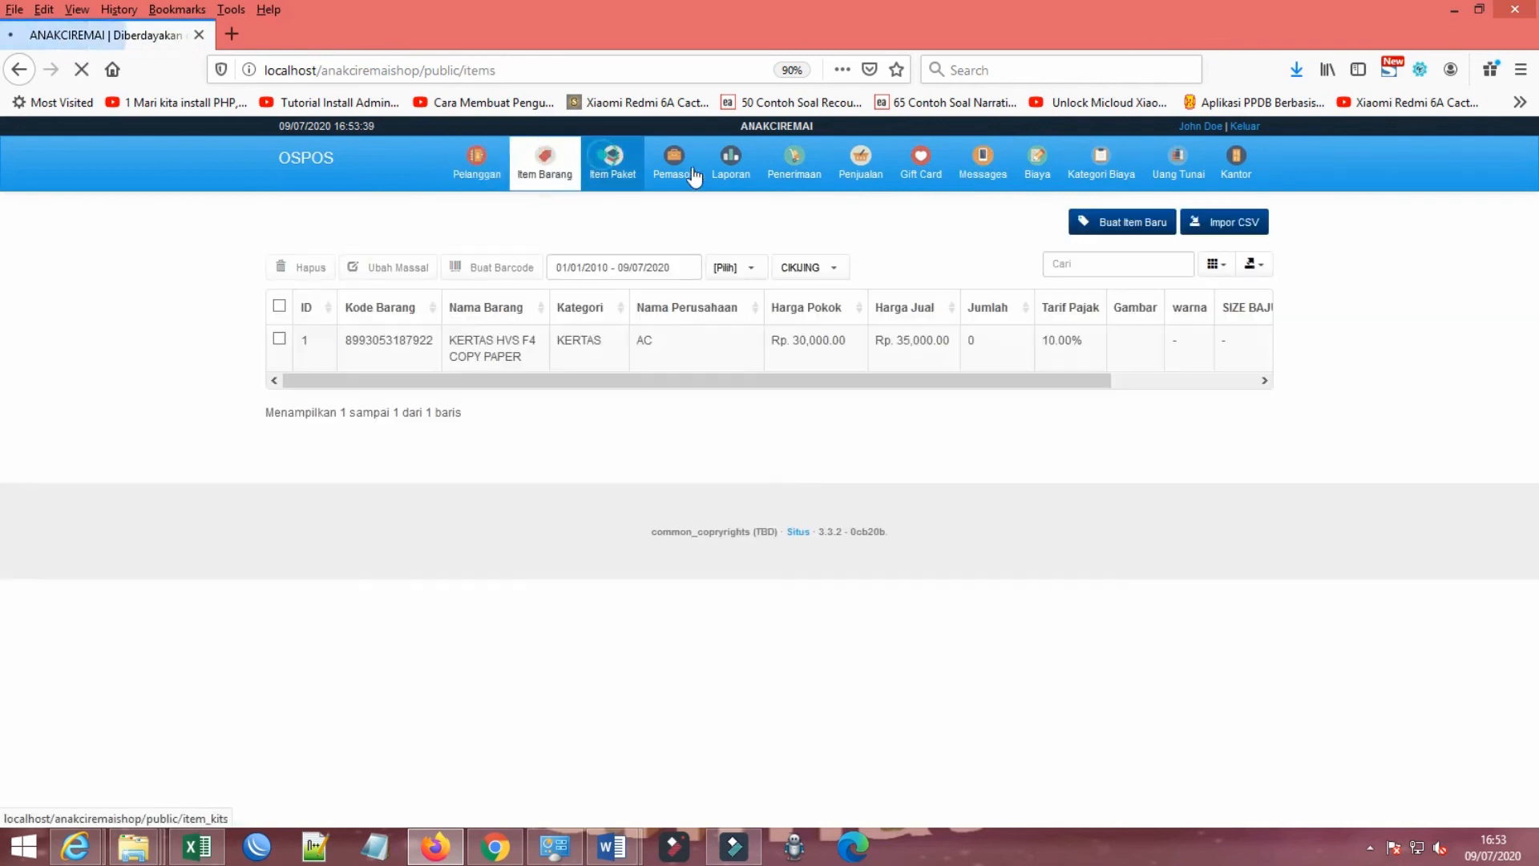